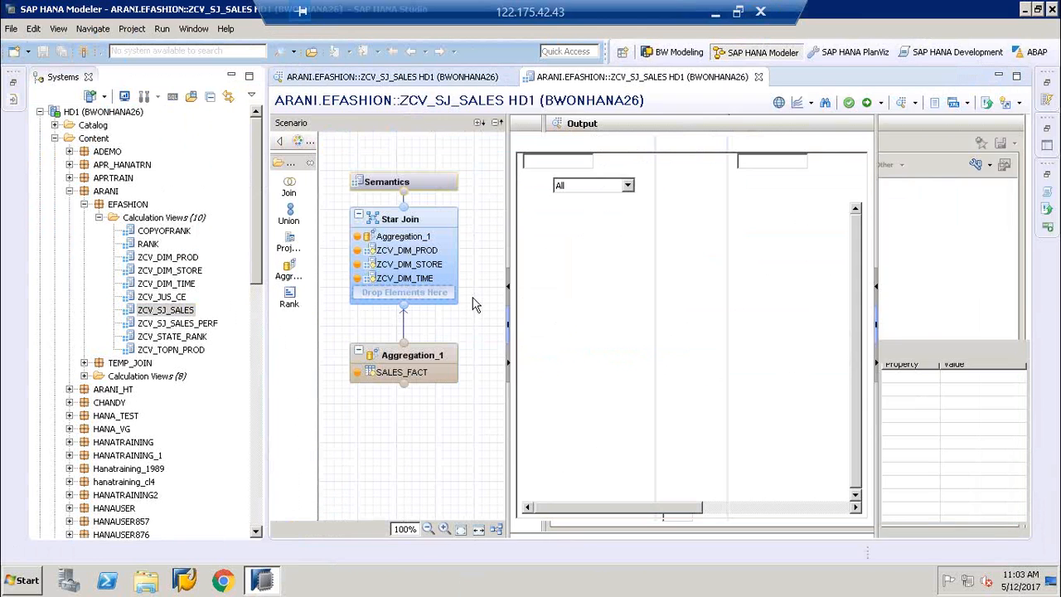
Step: Show the raw data in the ZCV_SJ_SALES data preview and refresh it to call up its input parameter values
right_click(452, 73)
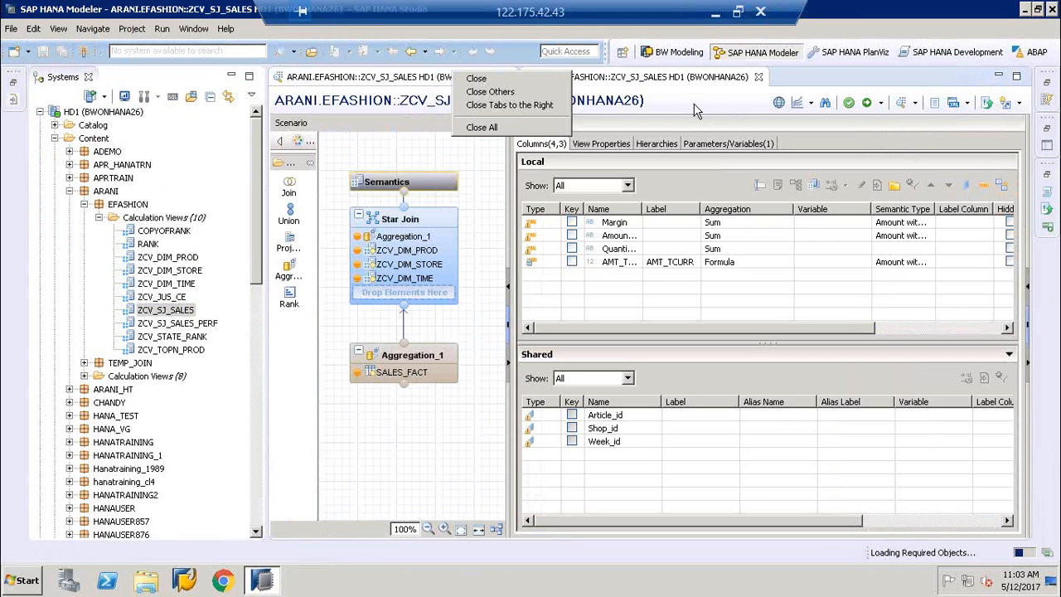
left_click(399, 81)
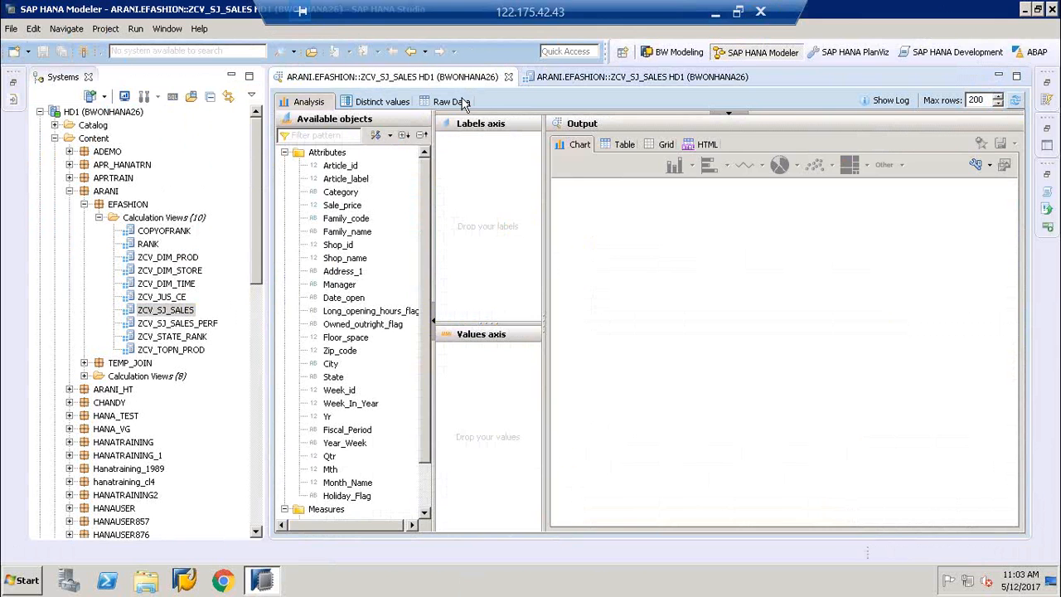
left_click(463, 102)
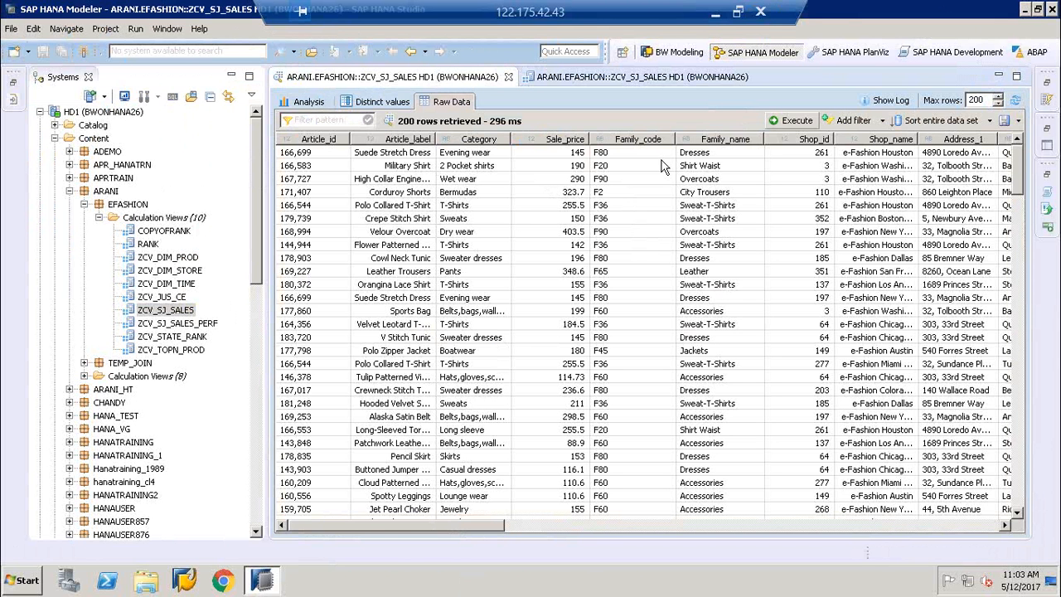
left_click(1014, 101)
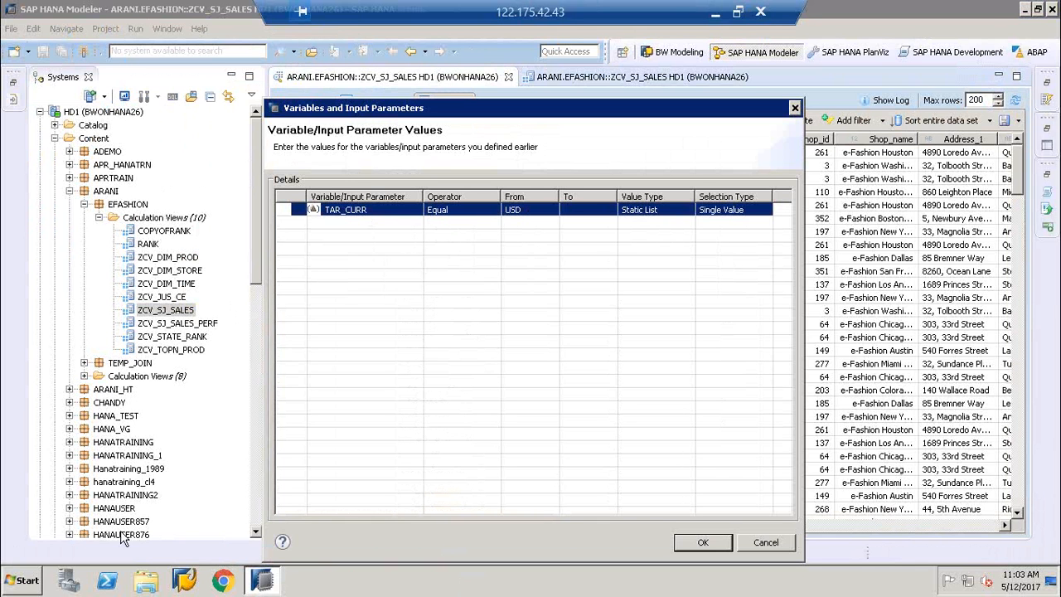
Step: Launch Design Studio (64 bit) and log on to the SAP BusinessObjects BI platform with the account password
left_click(23, 578)
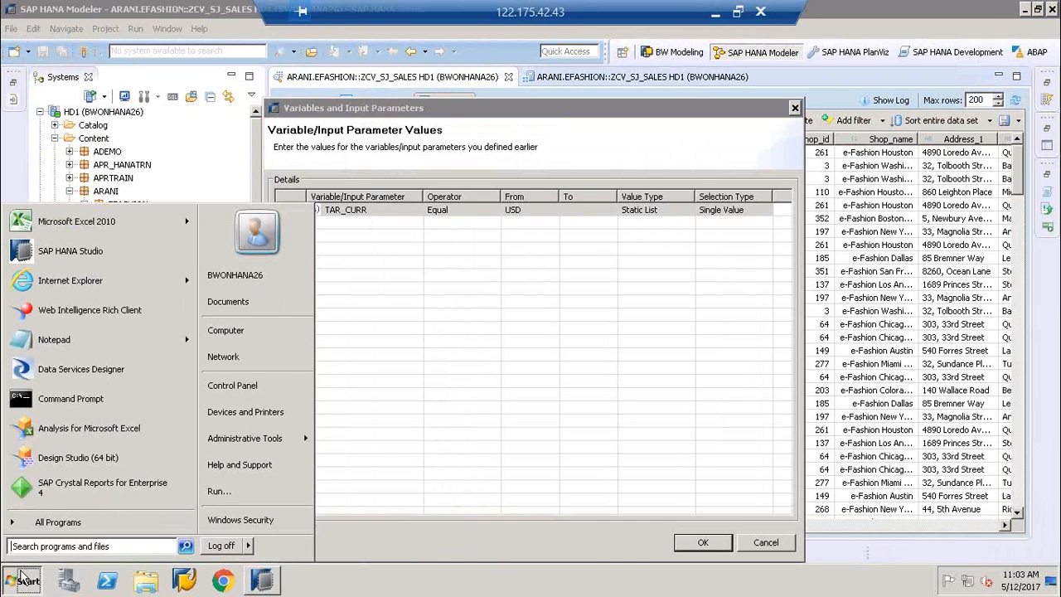
left_click(73, 524)
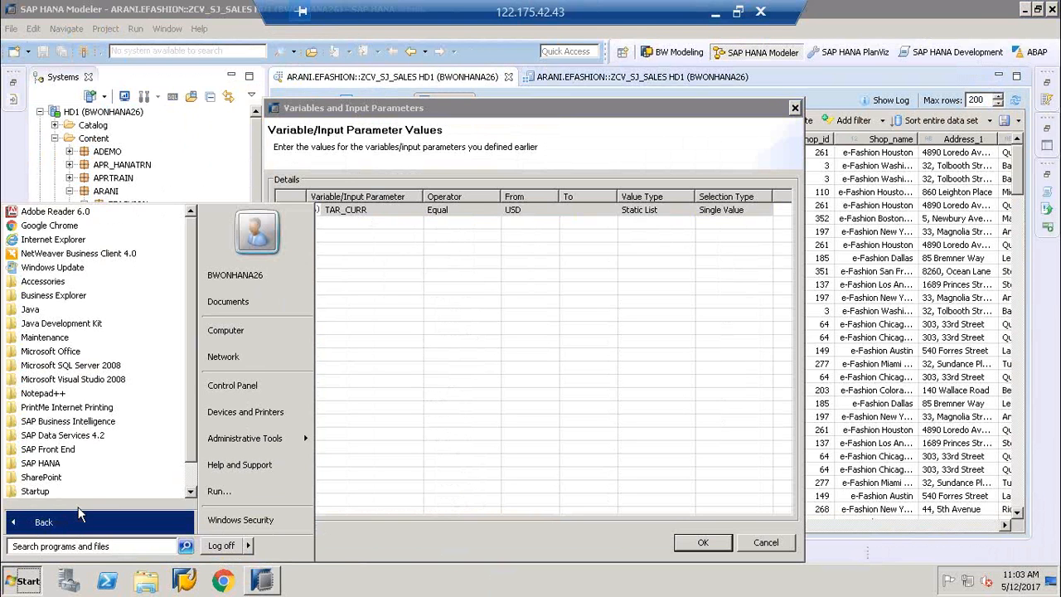
left_click(83, 425)
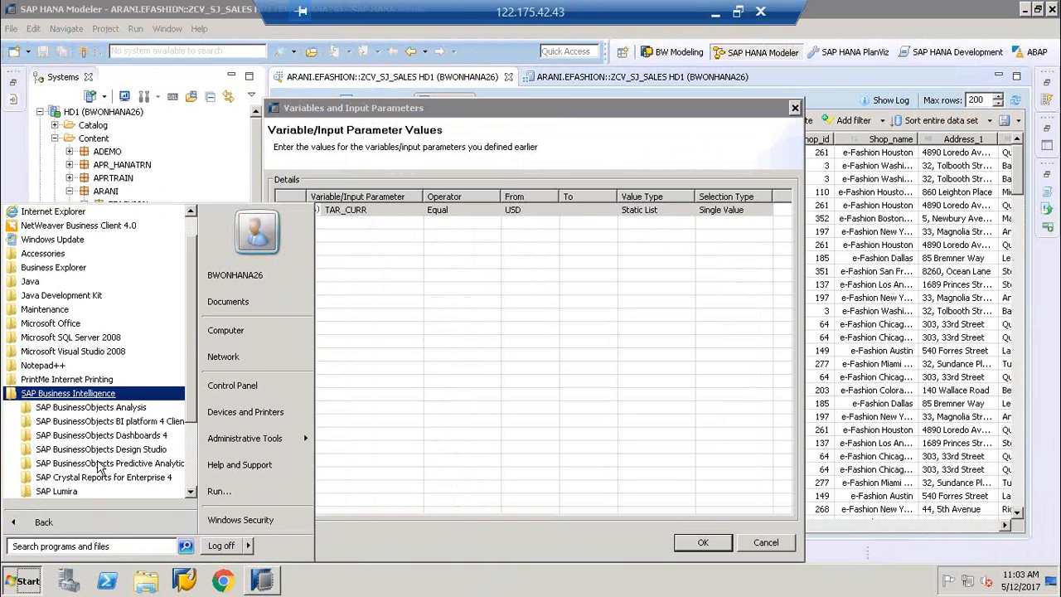
left_click(128, 451)
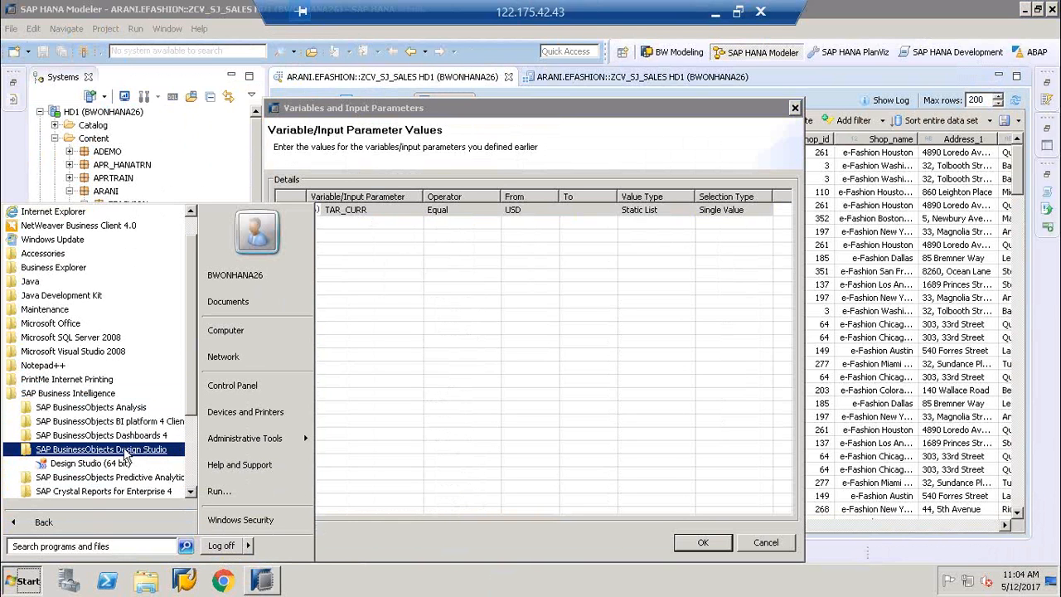
left_click(98, 467)
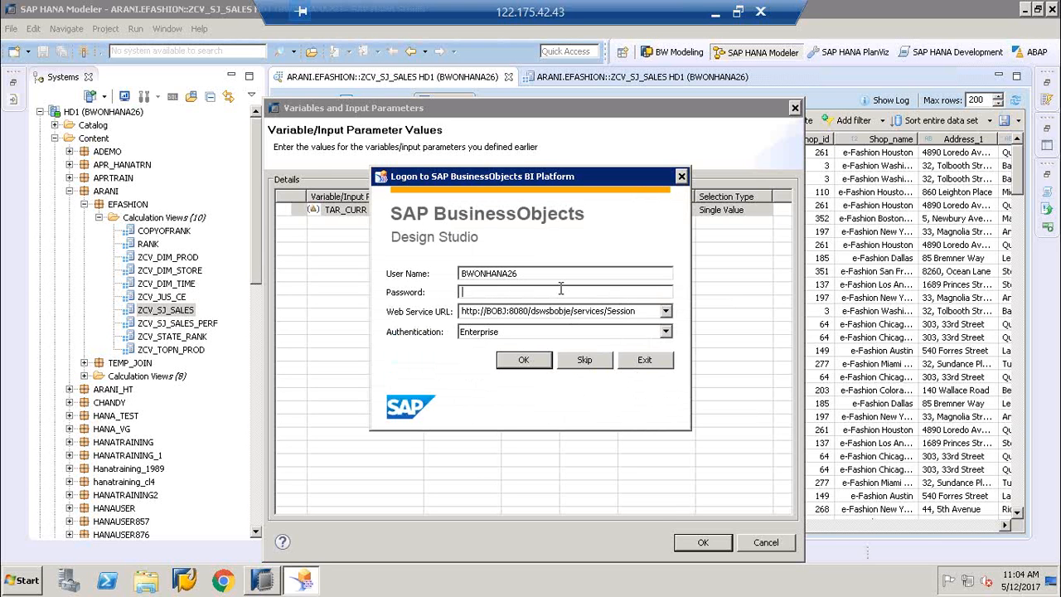
type("********")
left_click(524, 361)
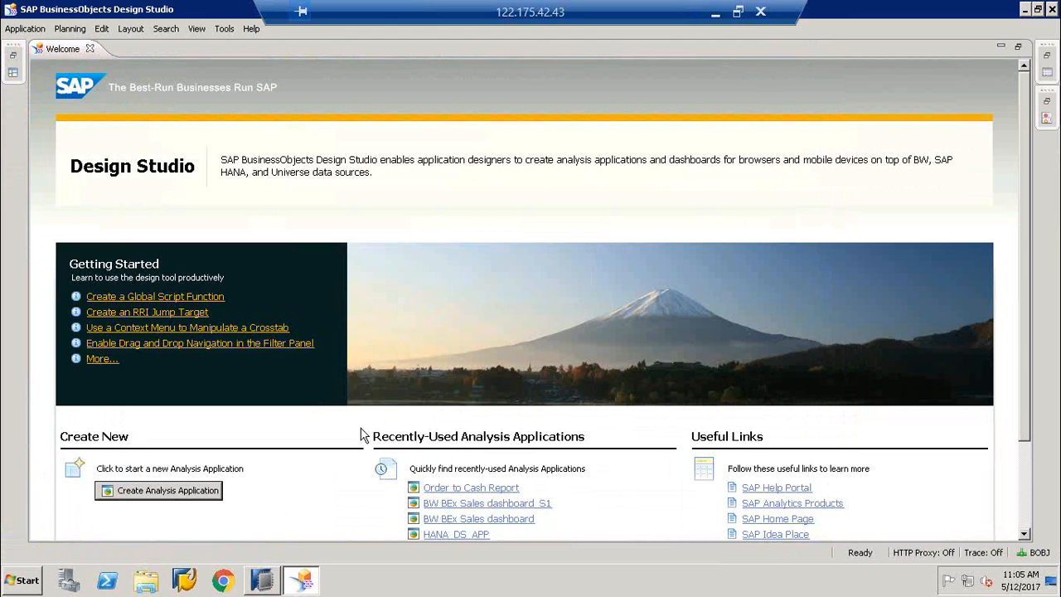
Step: Create an analysis application named Sales Dashboard in Public Folders/Efashion Sales Reports from the standard Basic Layout template
left_click(169, 493)
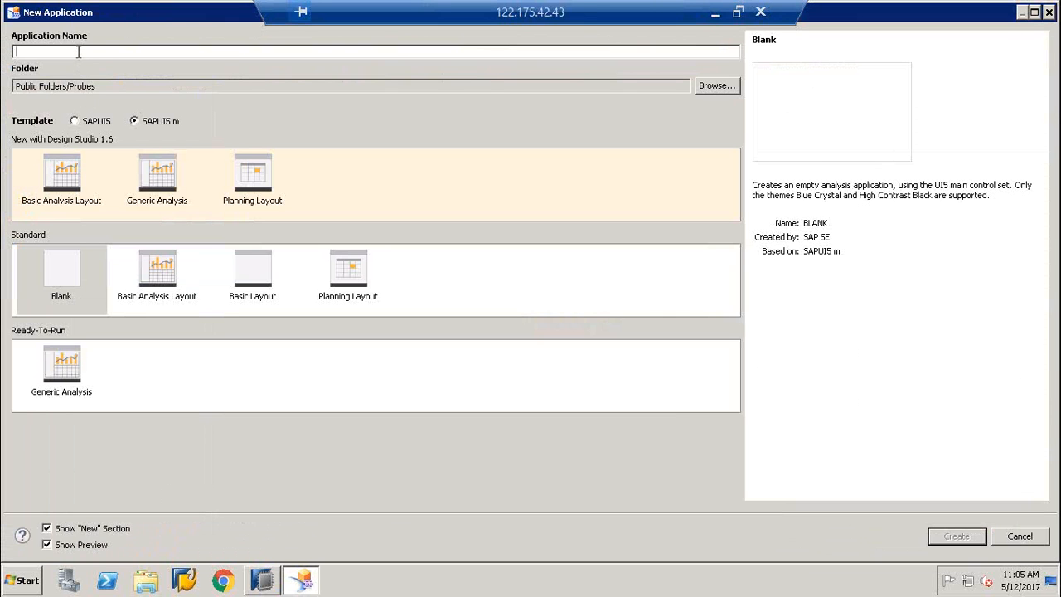
type("Sales Dashboard")
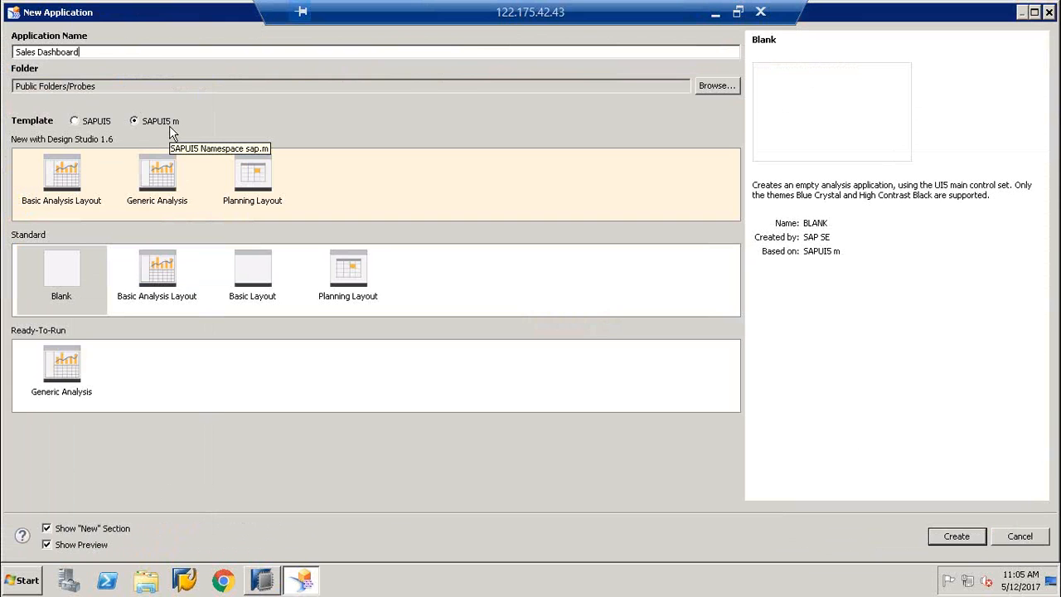
left_click(721, 87)
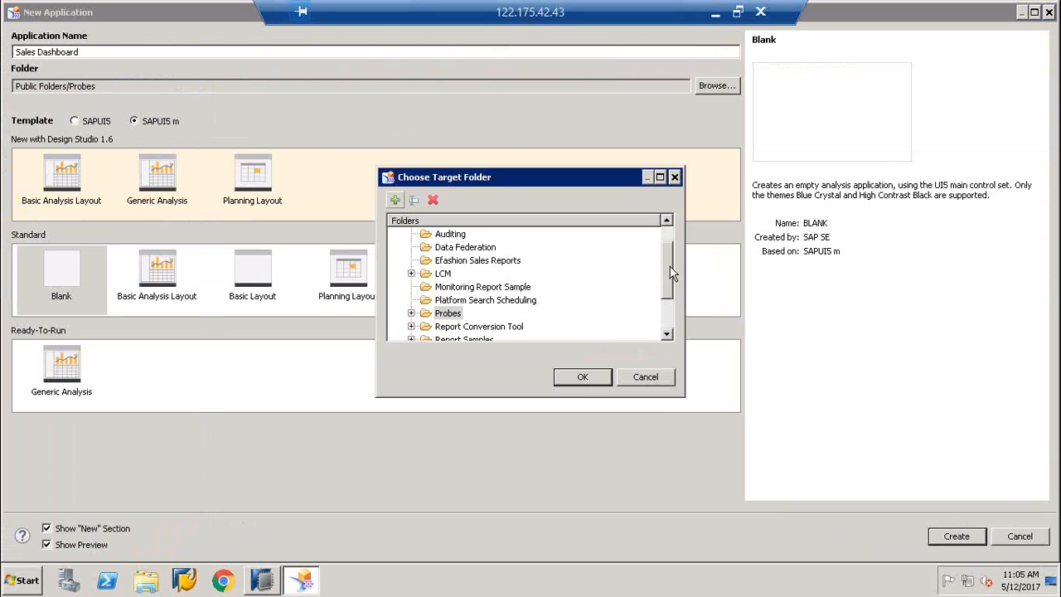
left_click_drag(669, 265, 668, 233)
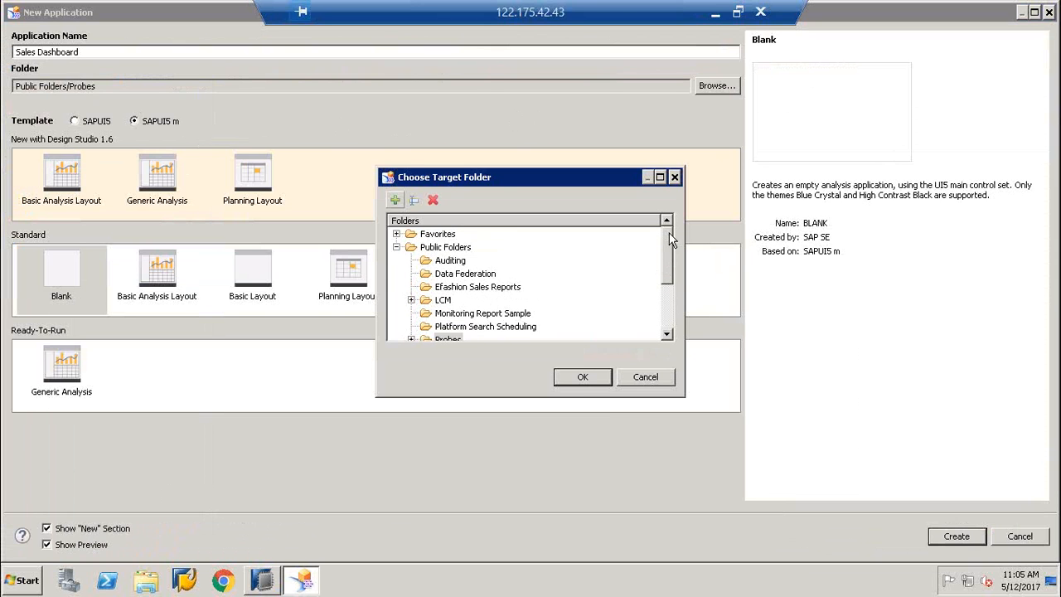
left_click(461, 290)
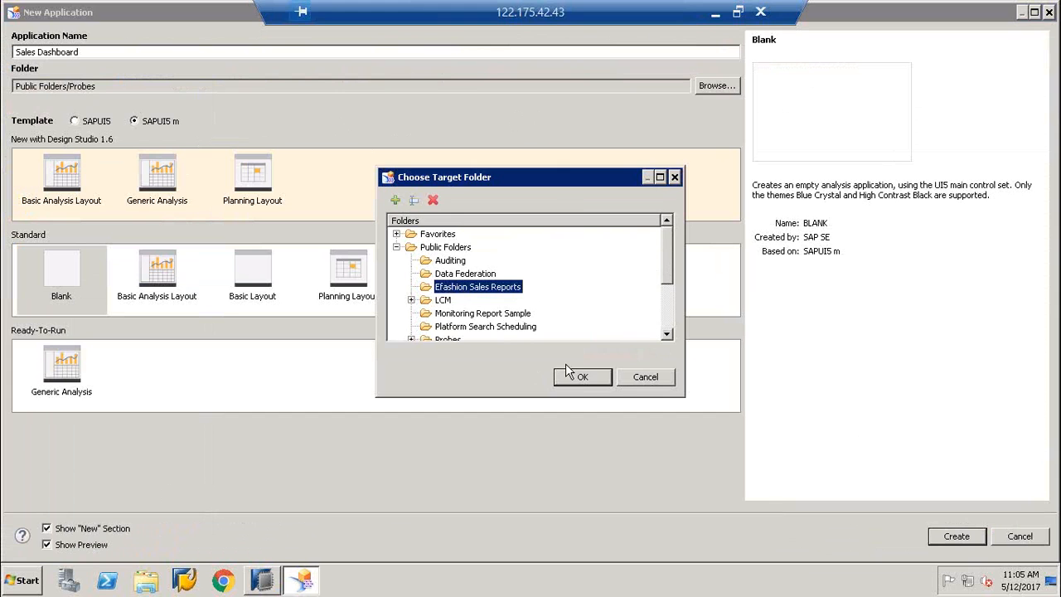
left_click(582, 377)
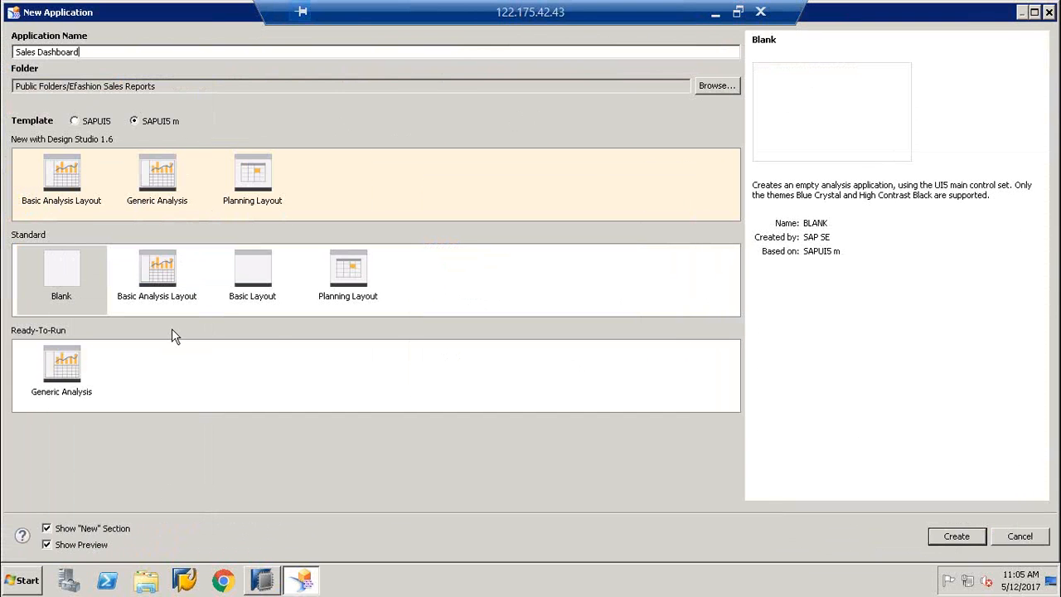
left_click(262, 281)
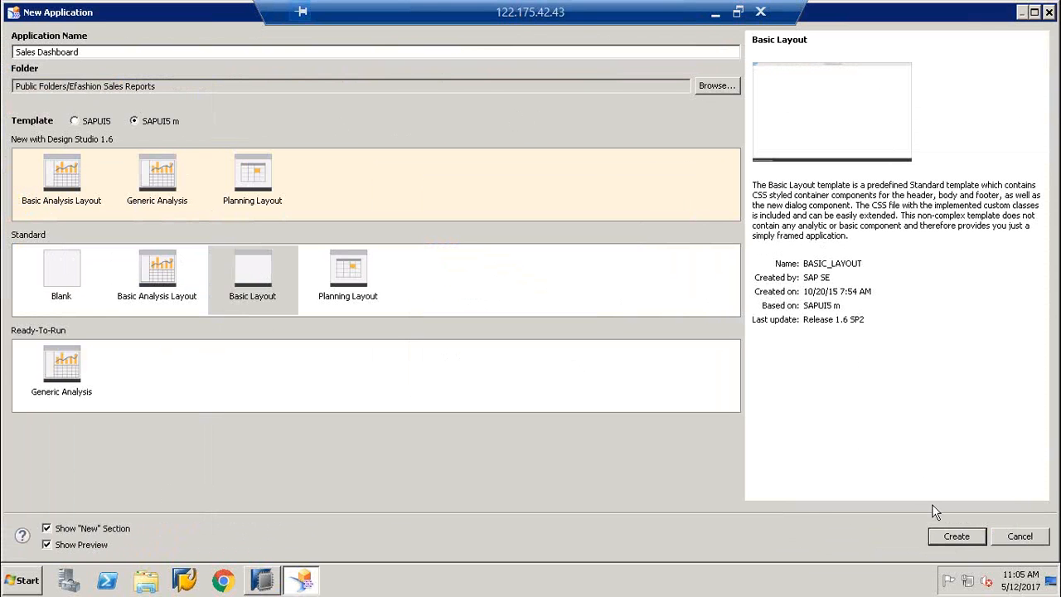
left_click(954, 537)
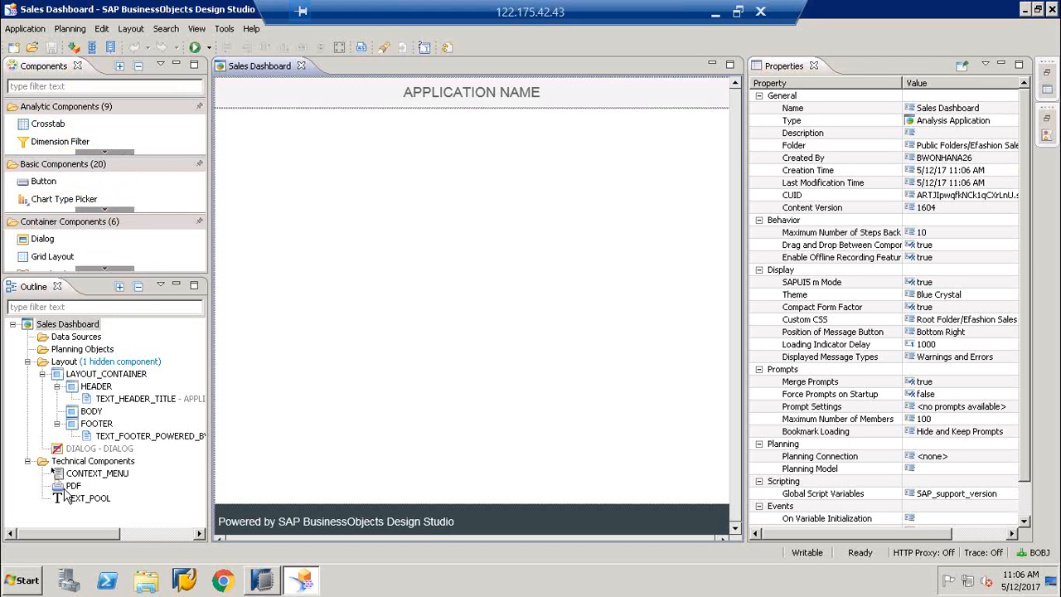
Step: Start adding a data source to the Sales Dashboard application and choose the HANA_OLAP connection for it
left_click(75, 337)
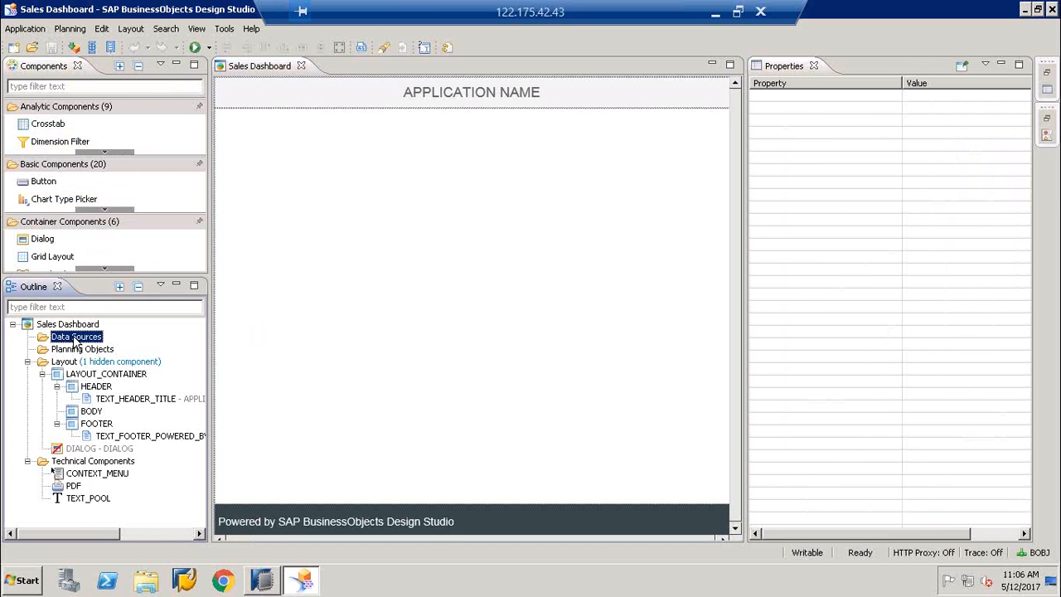
right_click(76, 338)
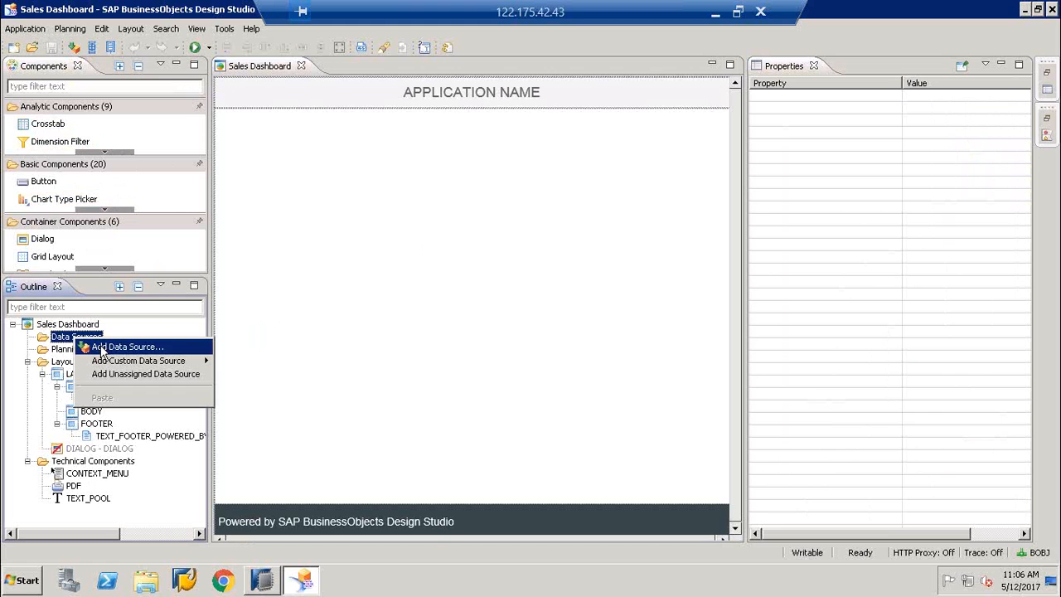
left_click(103, 348)
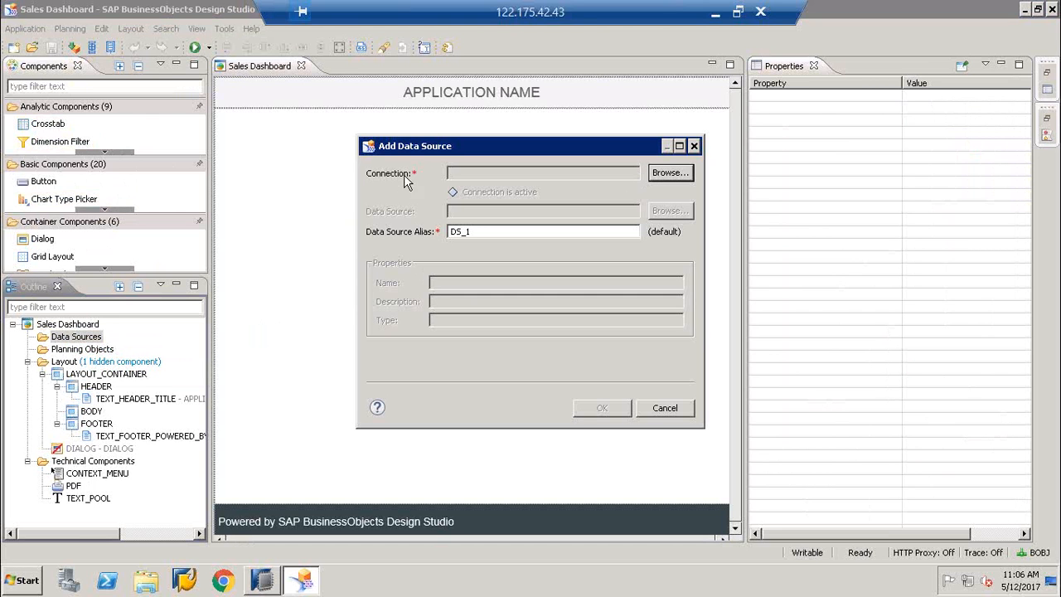
left_click(671, 173)
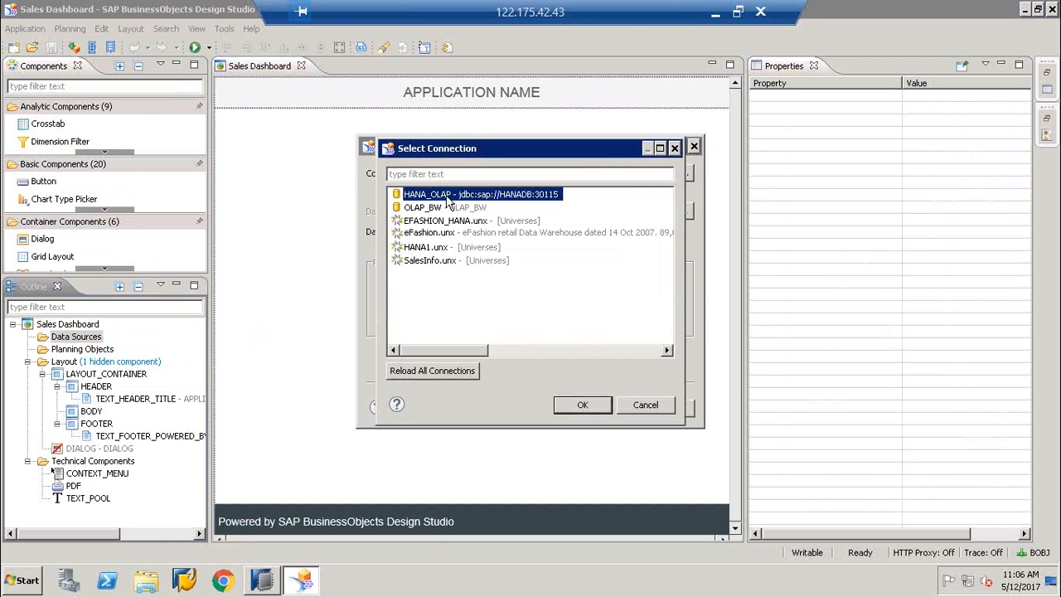
left_click(580, 404)
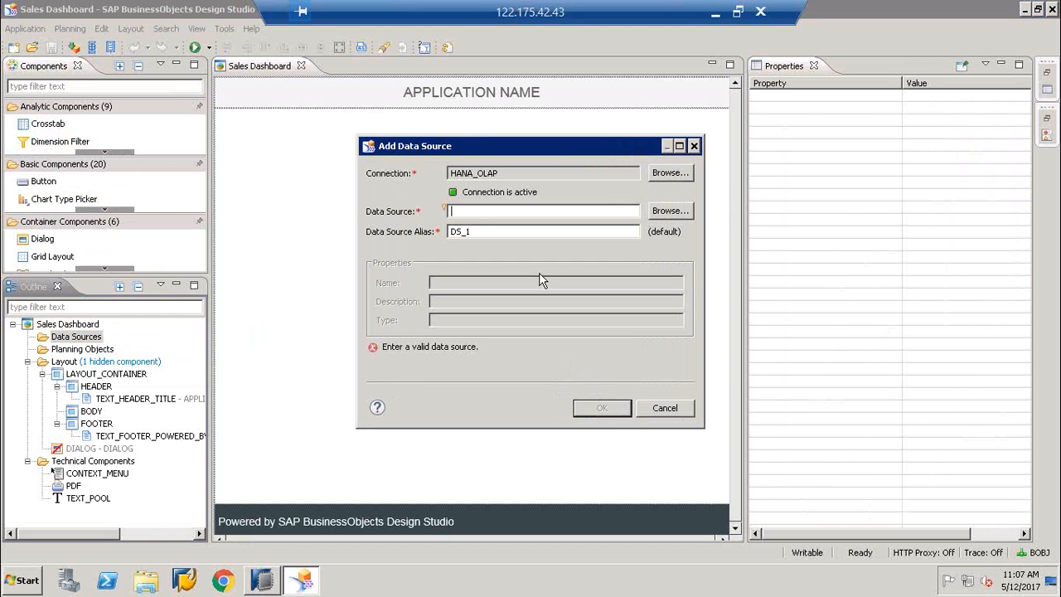
Step: Choose ARANI.EFASHION/ZCV_SJ_SALES as the data source, keep the alias DS_1, and add it to the application
left_click(671, 212)
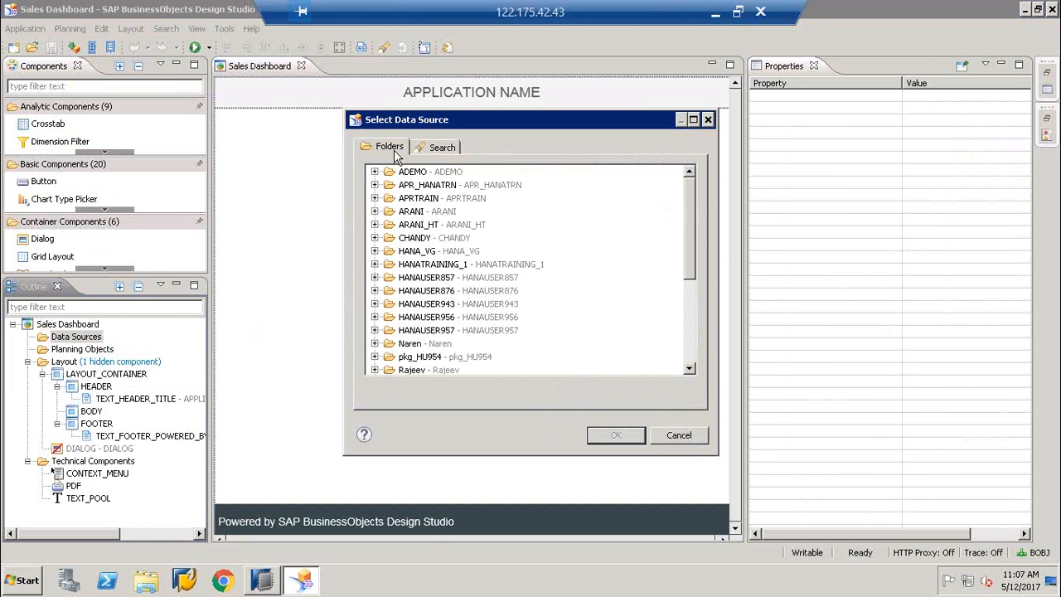
left_click(374, 212)
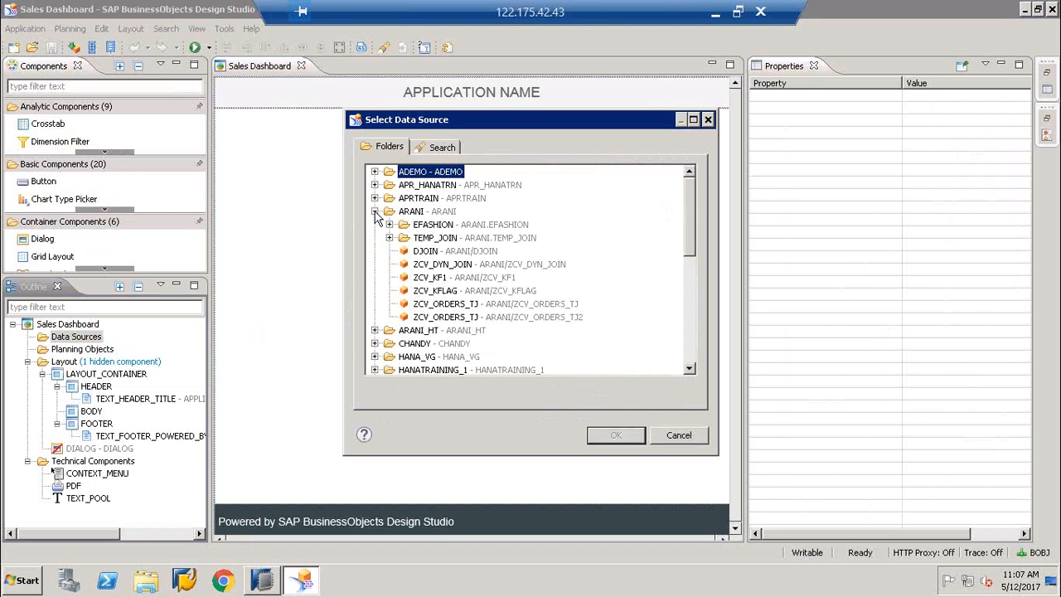
left_click(375, 212)
left_click(375, 211)
left_click(390, 224)
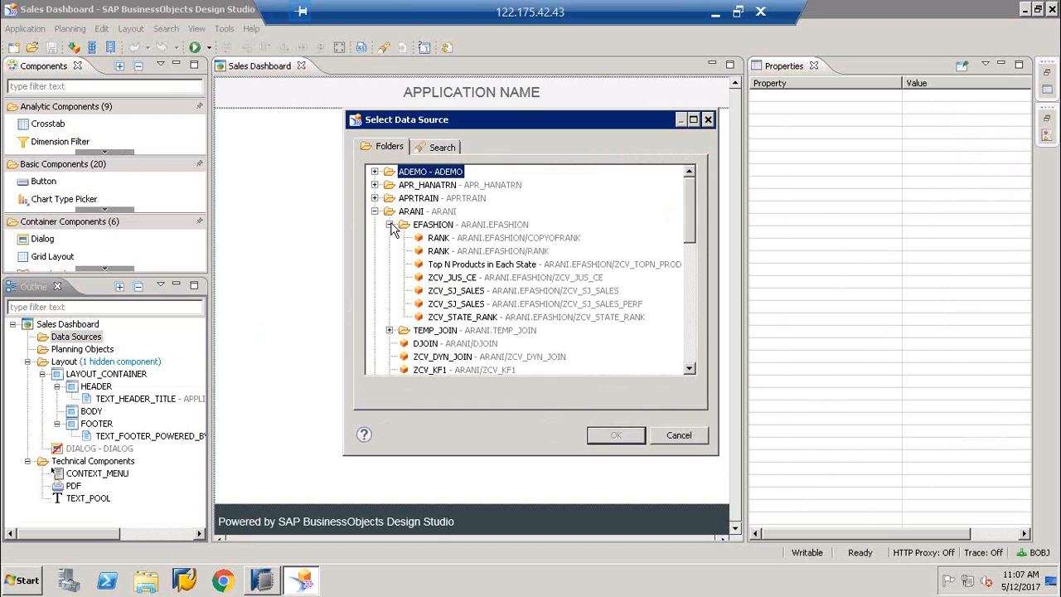
left_click(480, 292)
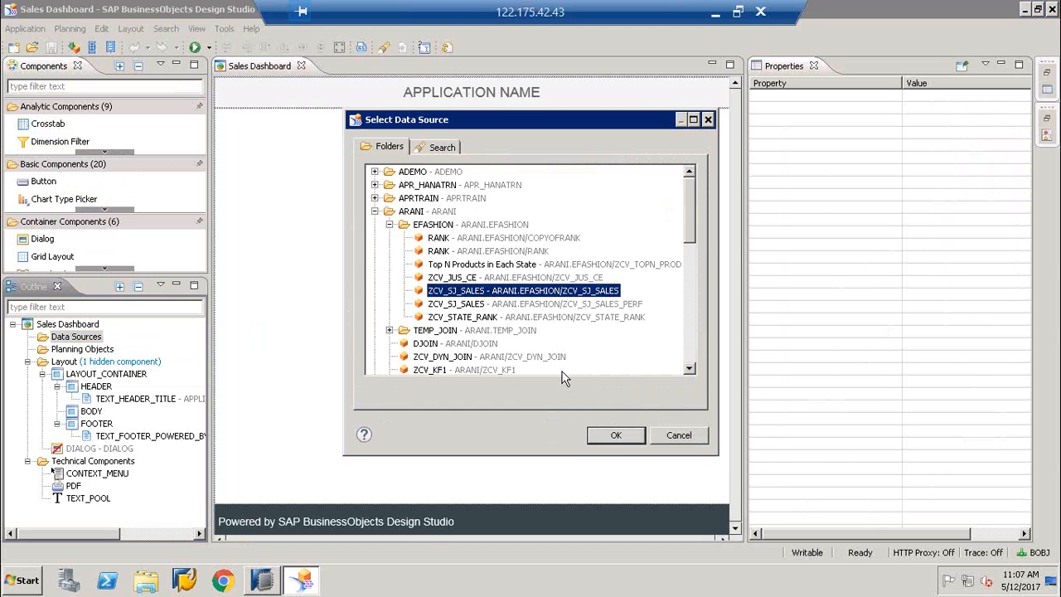
left_click(616, 435)
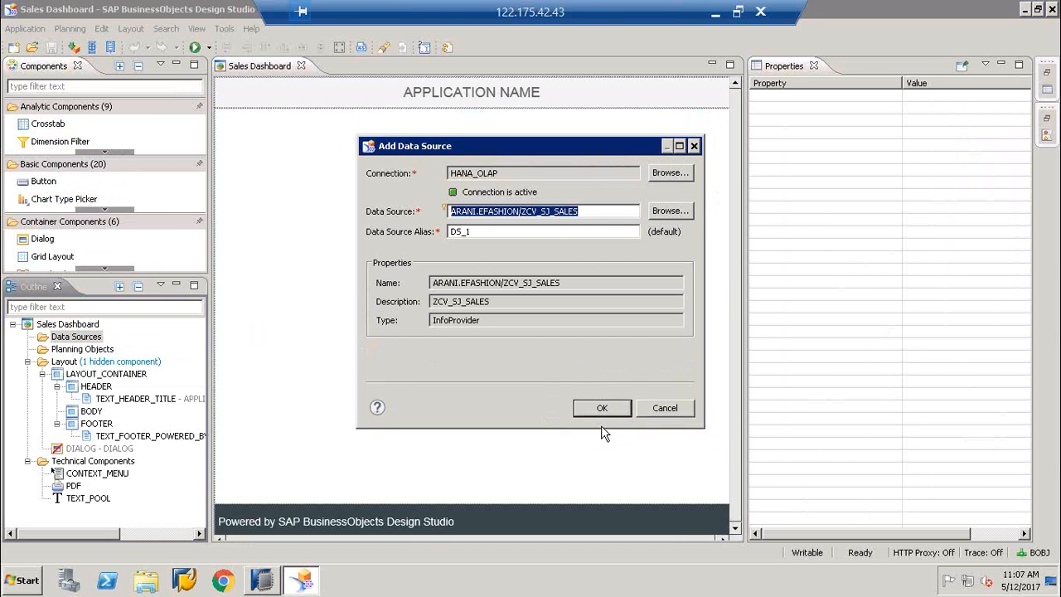
left_click(480, 234)
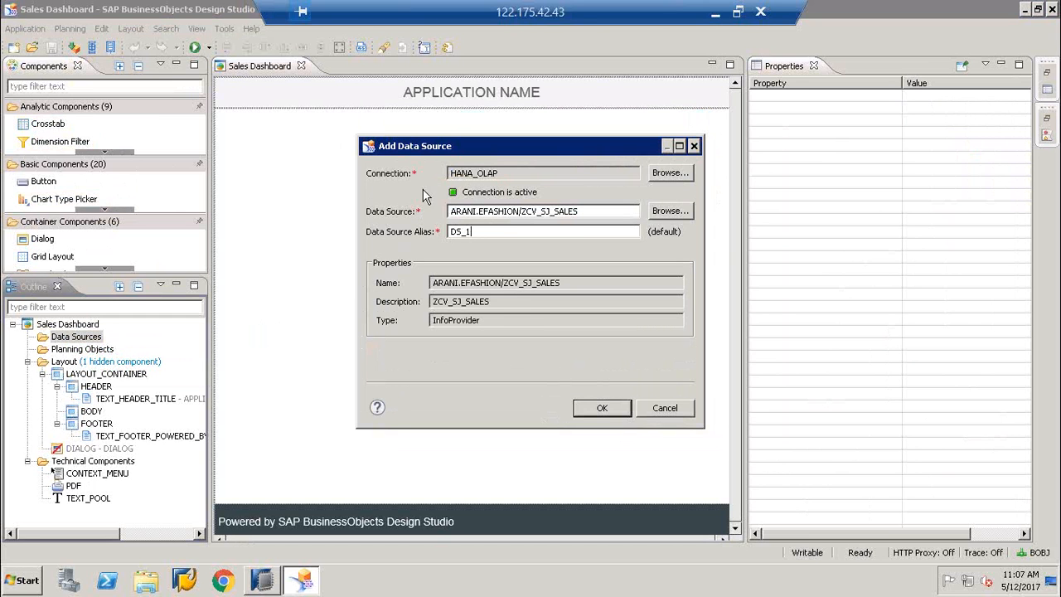
left_click(602, 407)
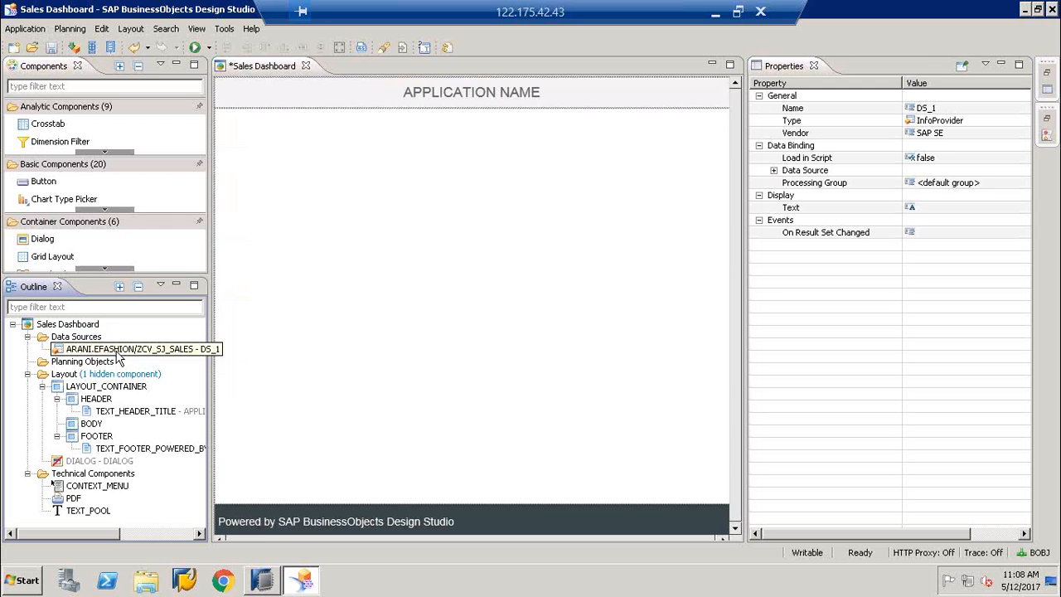
Step: Place a crosstab in the application body about 60 px below the header and assign the ZCV_SJ_SALES data source to it
left_click(117, 350)
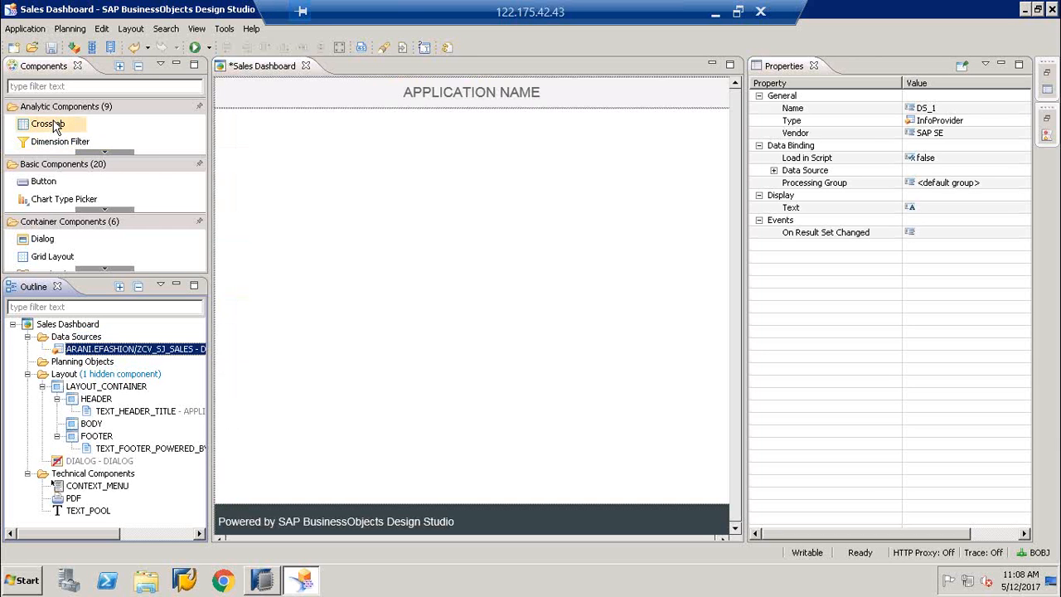
mouse_move(53, 126)
left_mouse_down()
mouse_move(229, 185)
mouse_move(238, 154)
left_mouse_up()
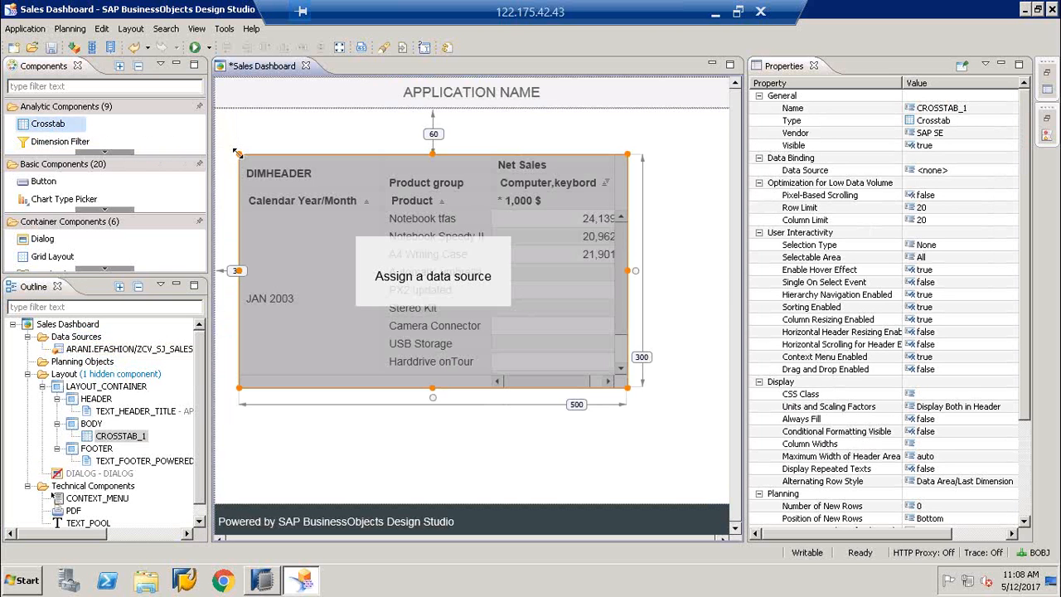
left_click(101, 348)
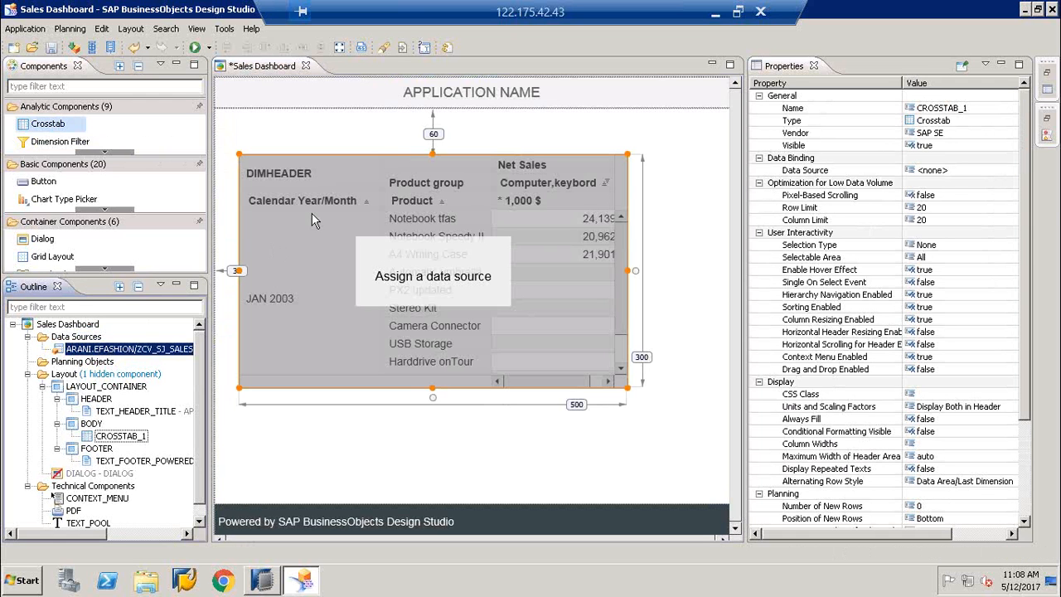
left_click_drag(311, 213, 353, 201)
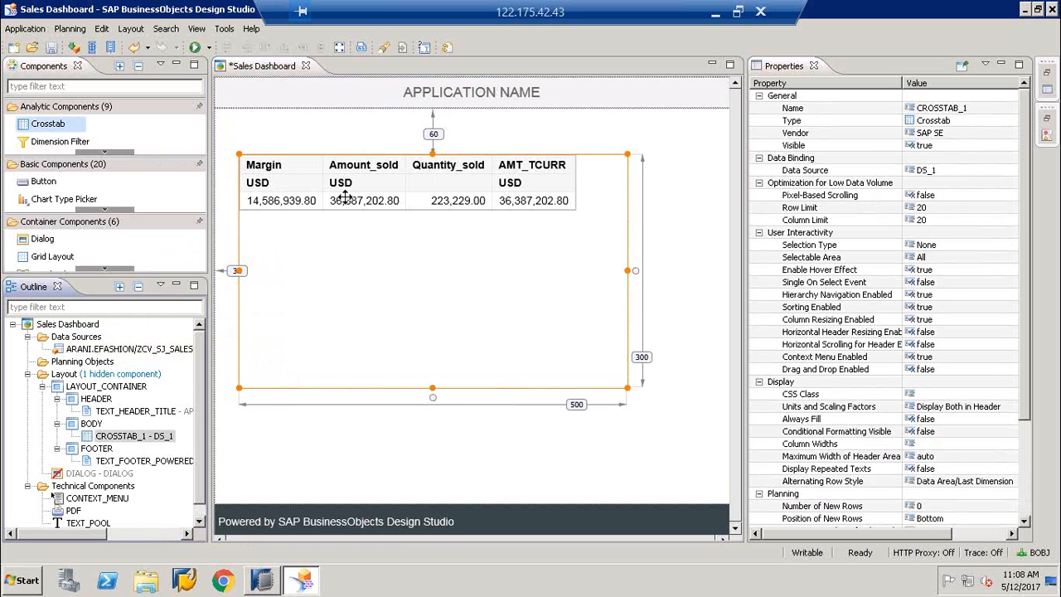
Step: Open the initial view of the ZCV_SJ_SALES data source for editing and remove the Margin measure from its columns
left_click(109, 350)
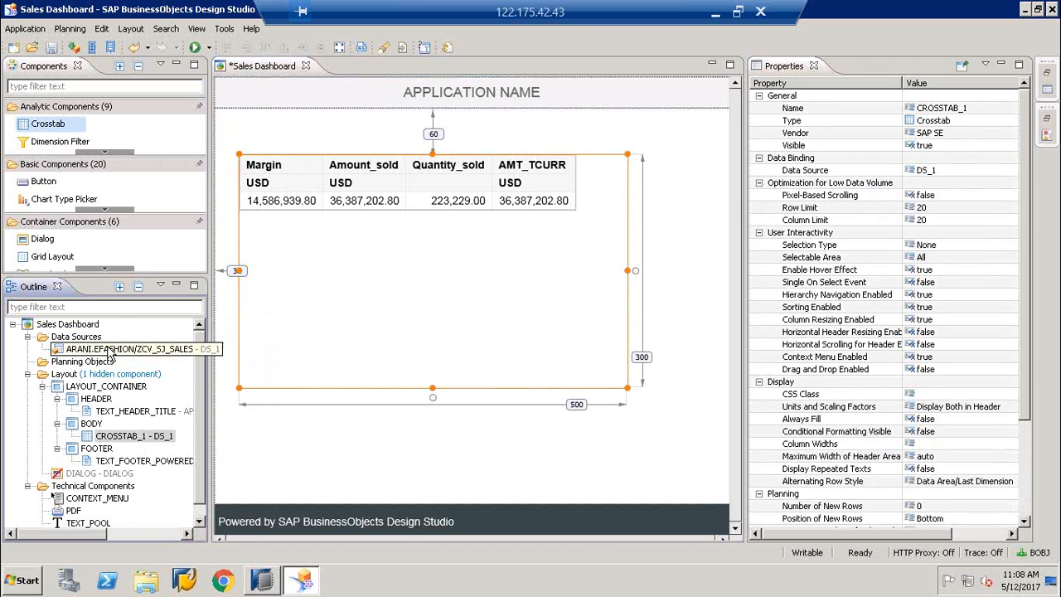
right_click(108, 351)
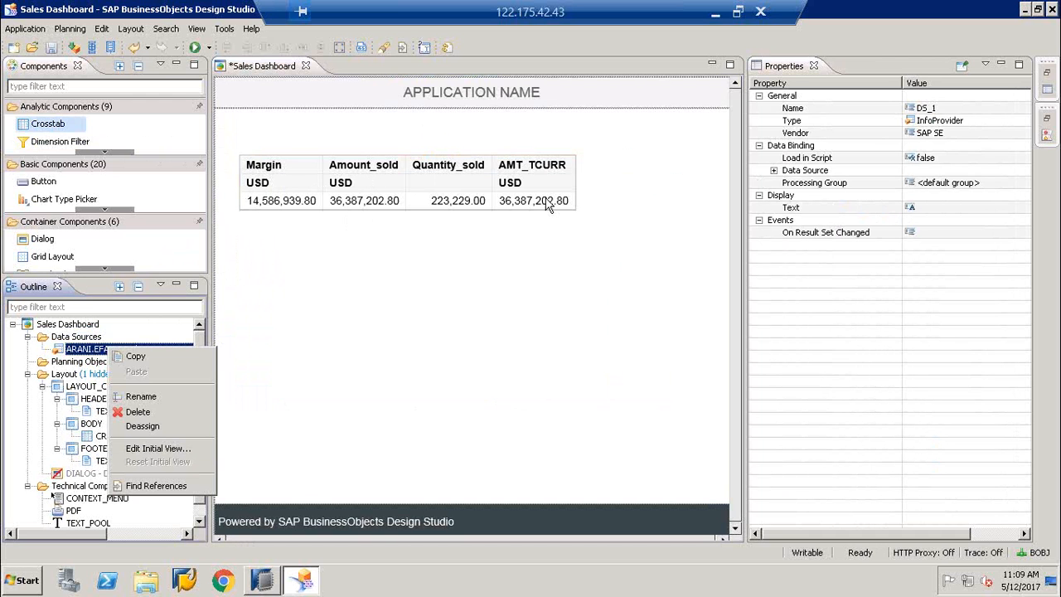
left_click(166, 450)
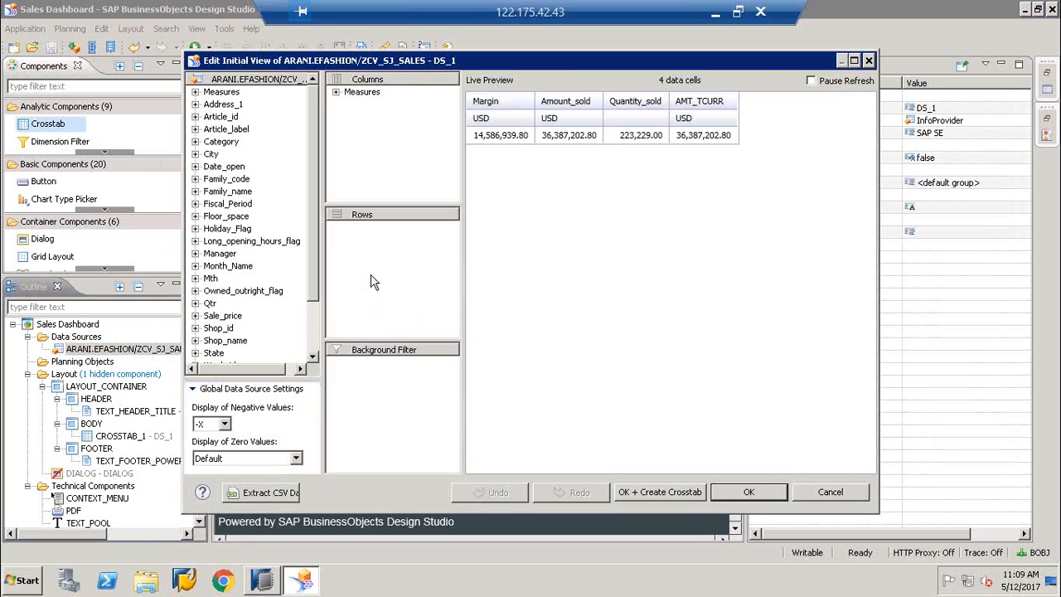
left_click(336, 92)
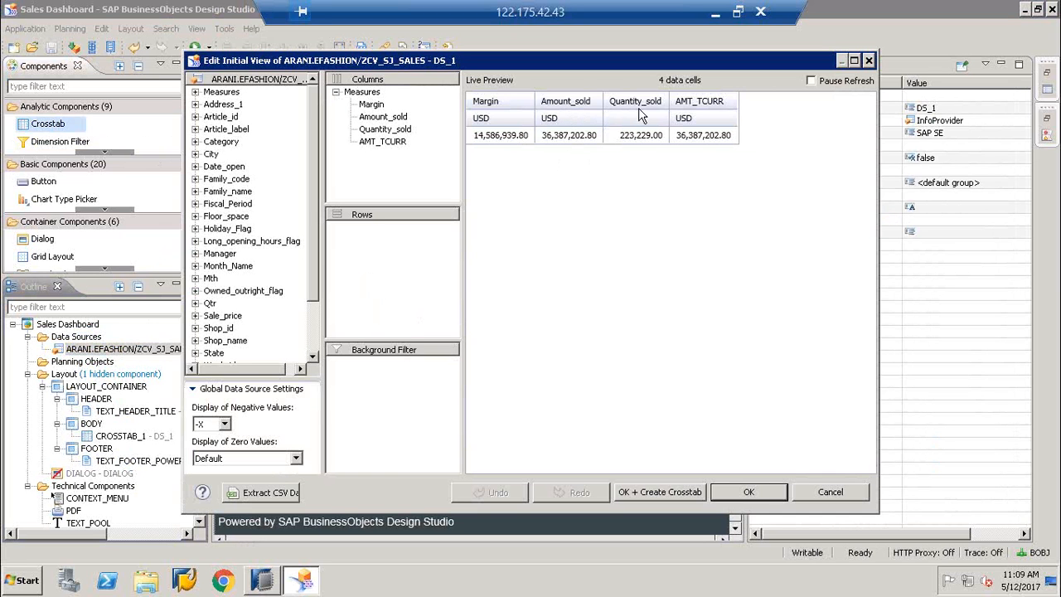
left_click(372, 106)
left_click_drag(371, 106, 282, 121)
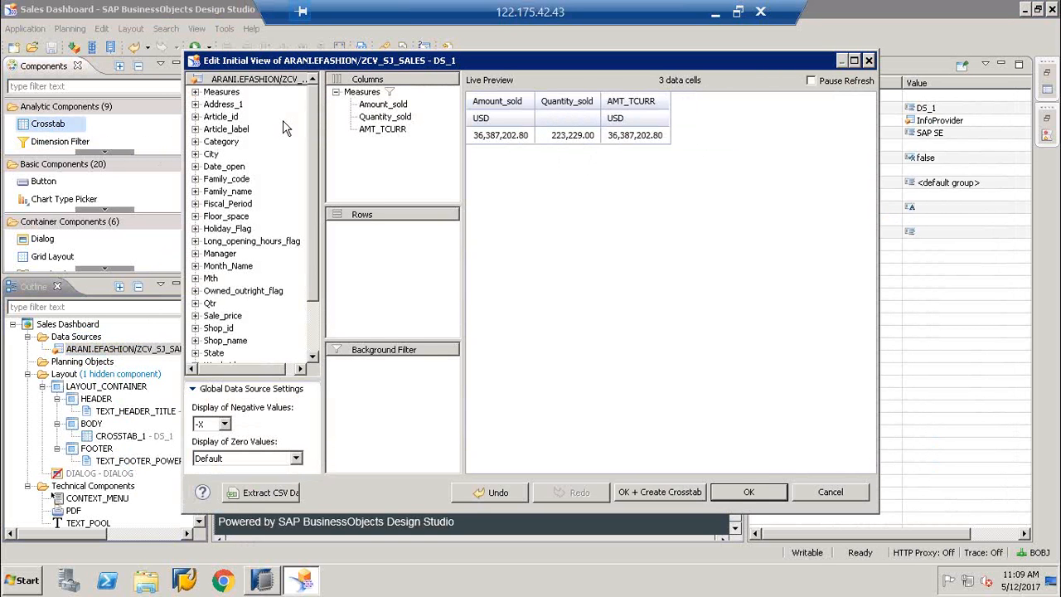
Step: Add Family_code to the rows of the initial view, display its members as Key and Text, and apply the view
left_click(225, 180)
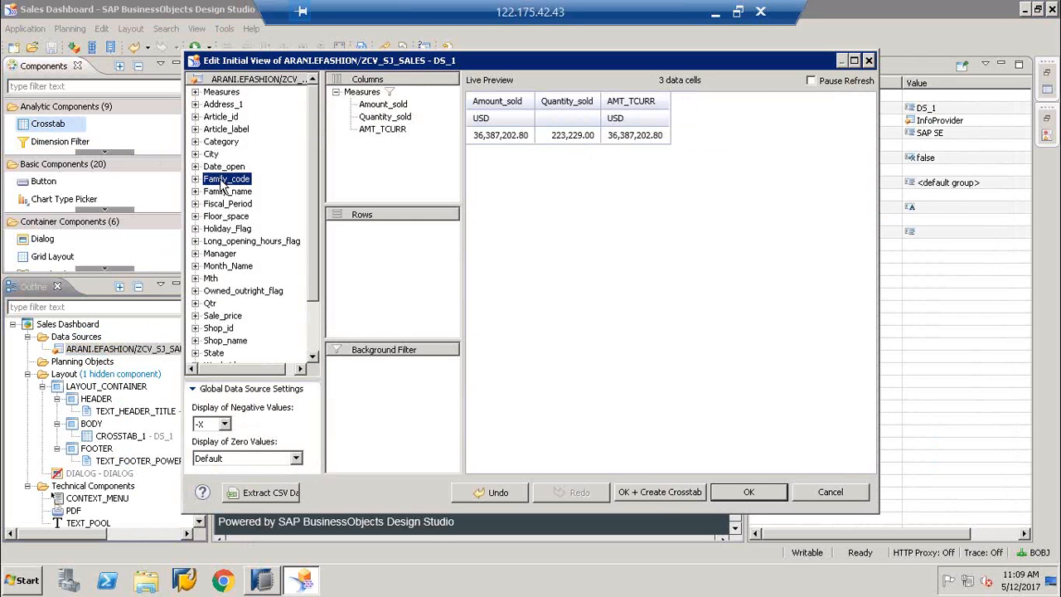
left_click_drag(225, 184, 357, 229)
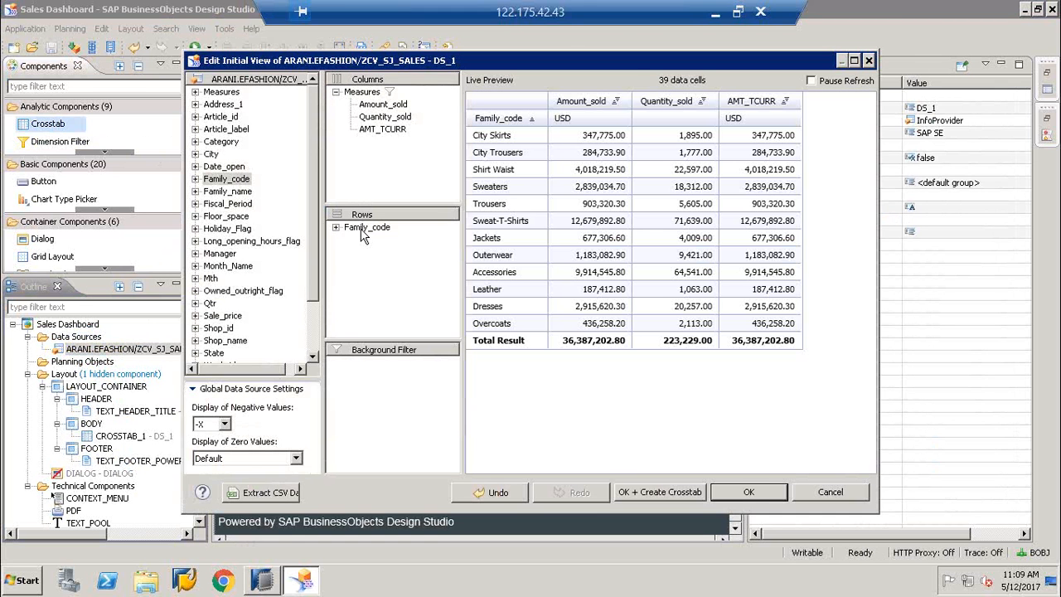
right_click(362, 231)
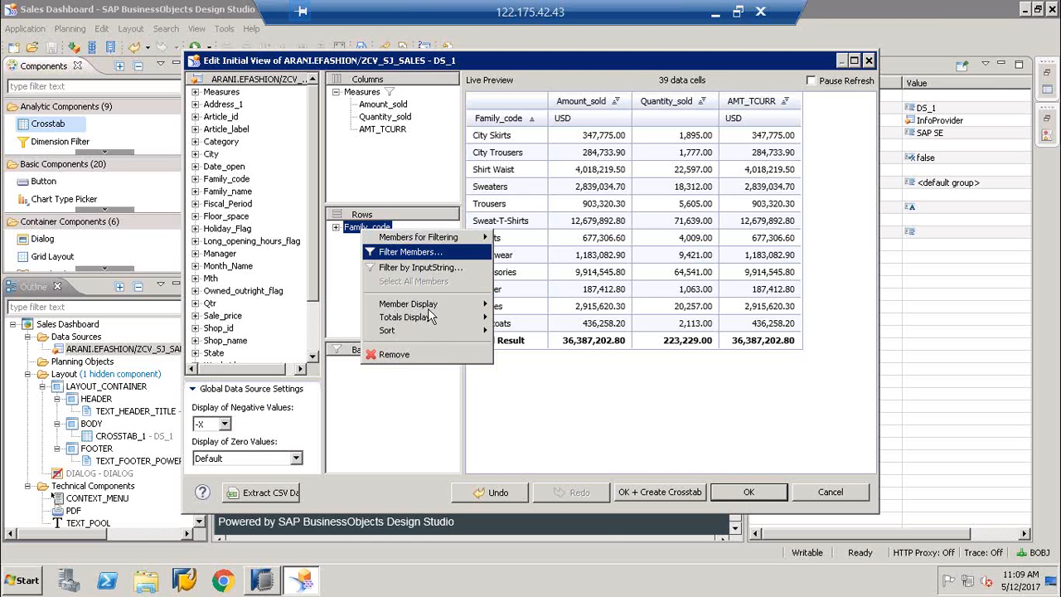
mouse_move(433, 310)
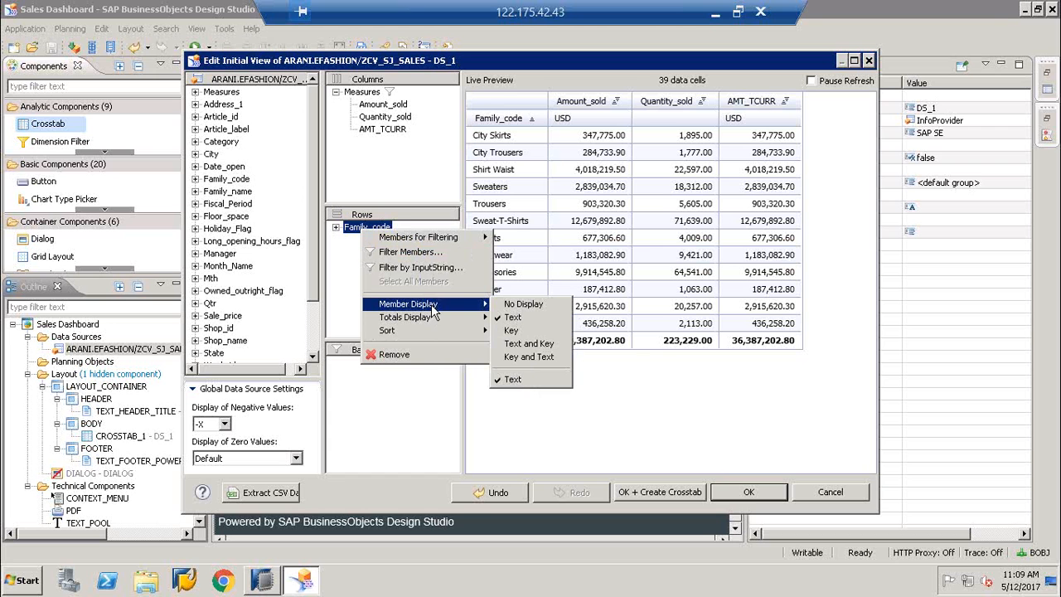
left_click(528, 357)
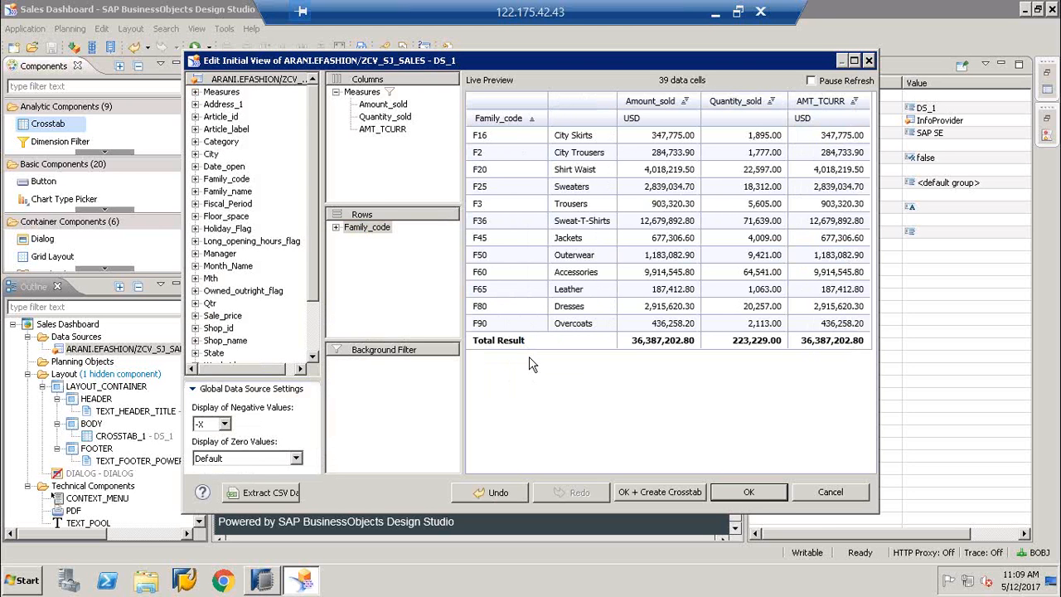
left_click(729, 494)
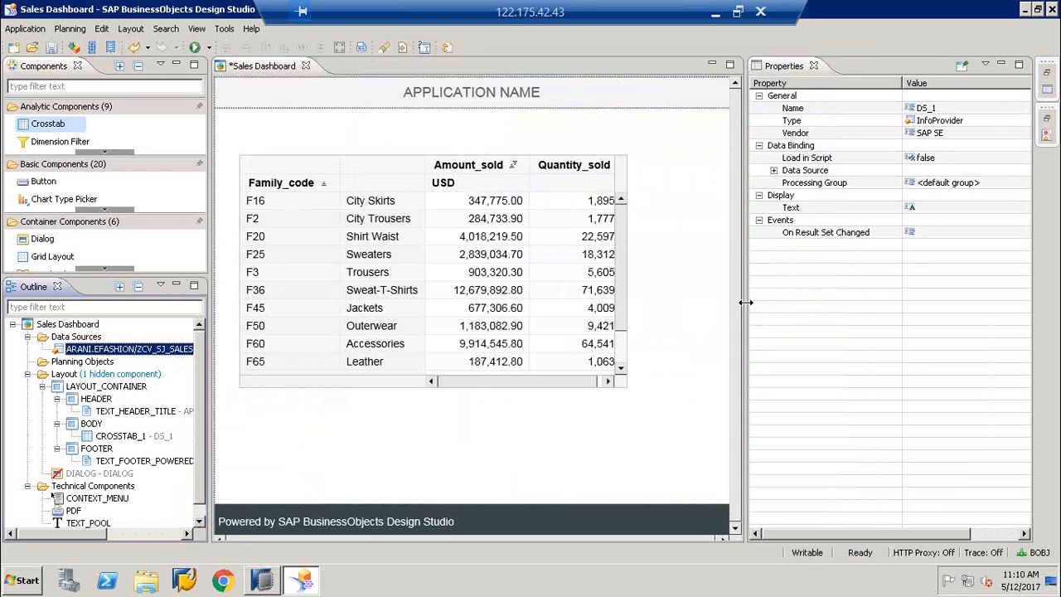
Step: Widen the layout editor, enlarge the crosstab to about 687 by 358 px, and move it about 20 px below the header with a 14 px left margin
left_click_drag(746, 302, 797, 303)
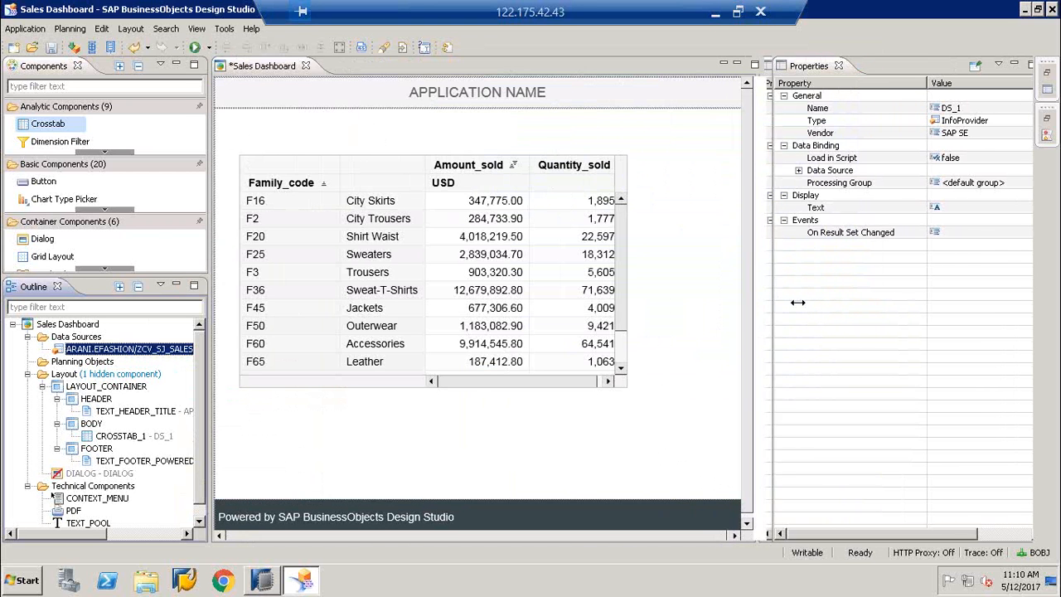
left_click(580, 341)
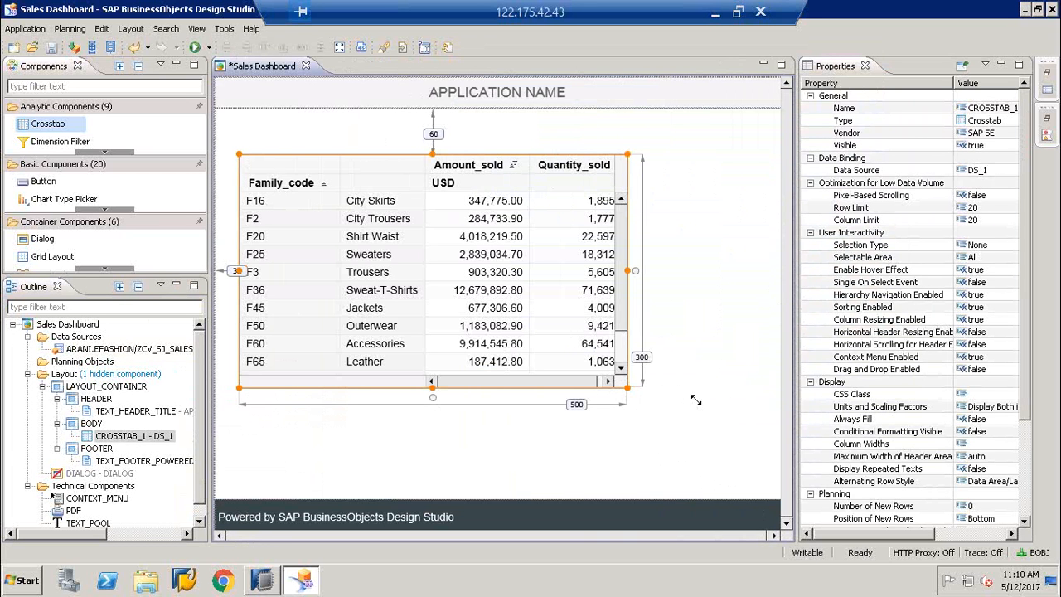
left_click_drag(697, 400, 755, 411)
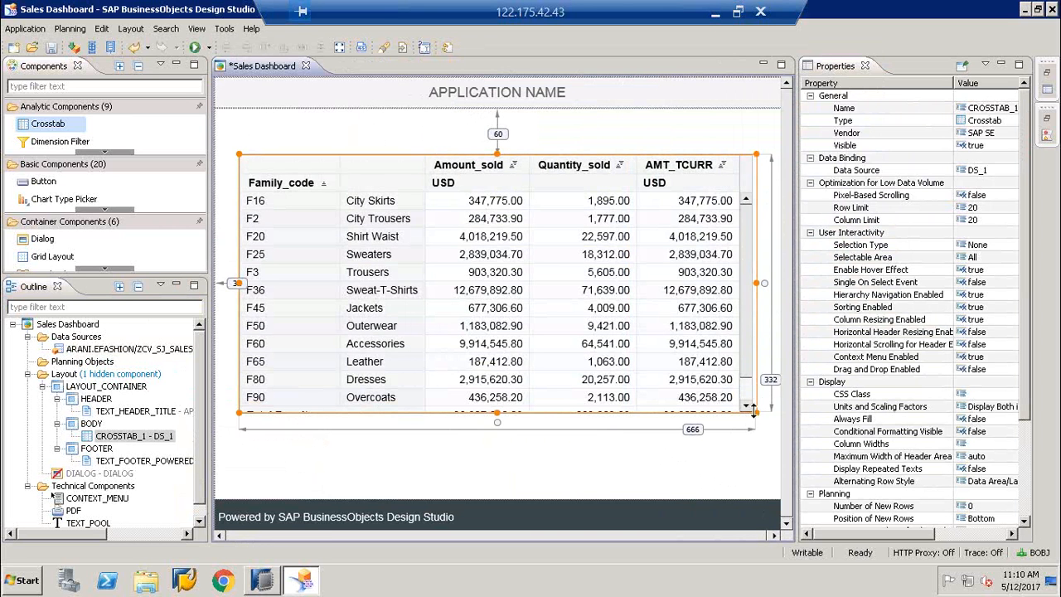
left_click_drag(770, 426, 770, 431)
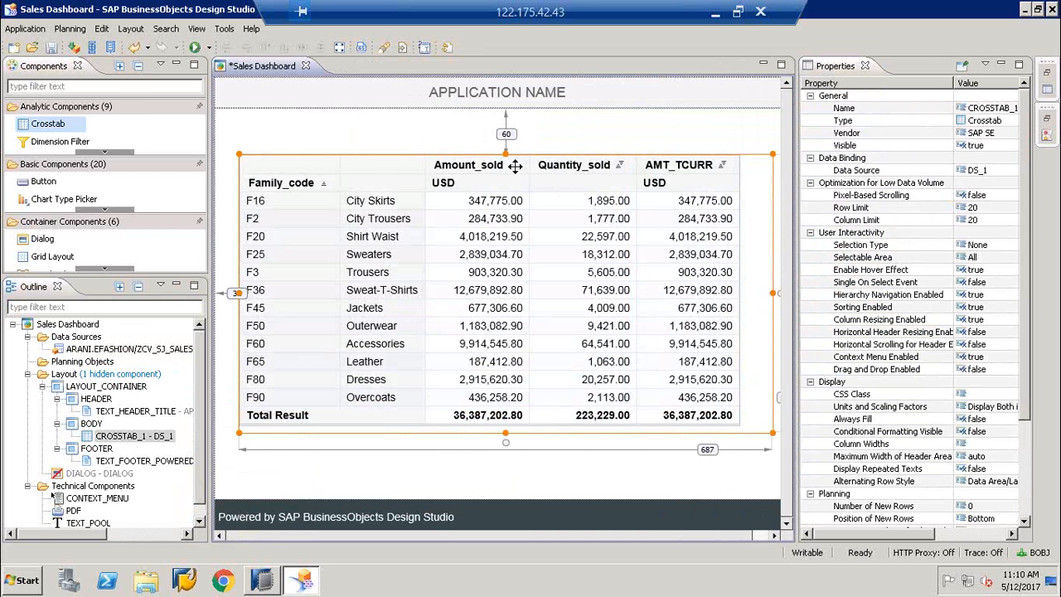
left_click_drag(493, 159, 501, 136)
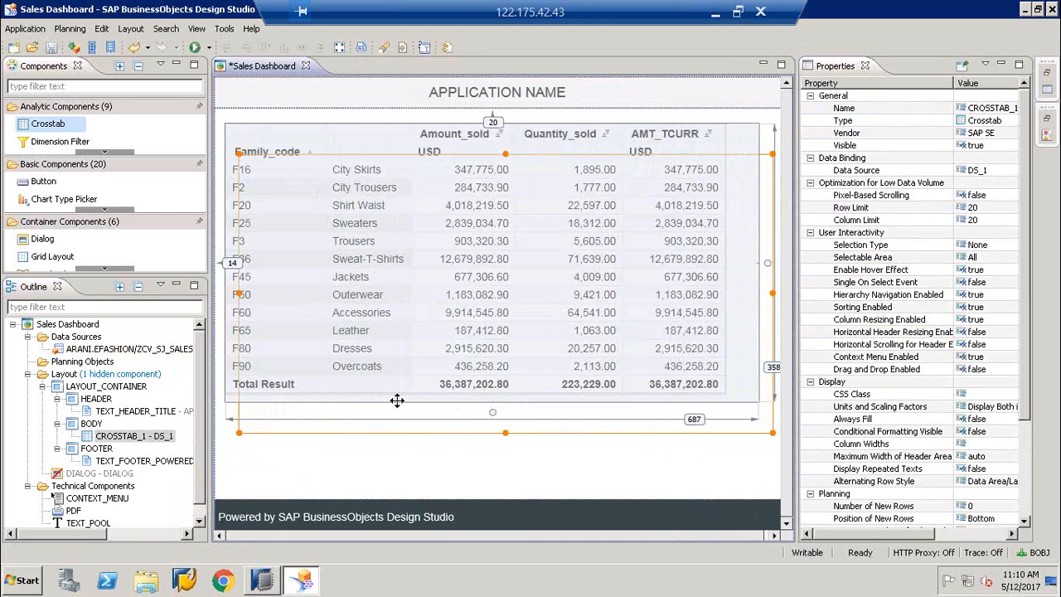
left_click(367, 449)
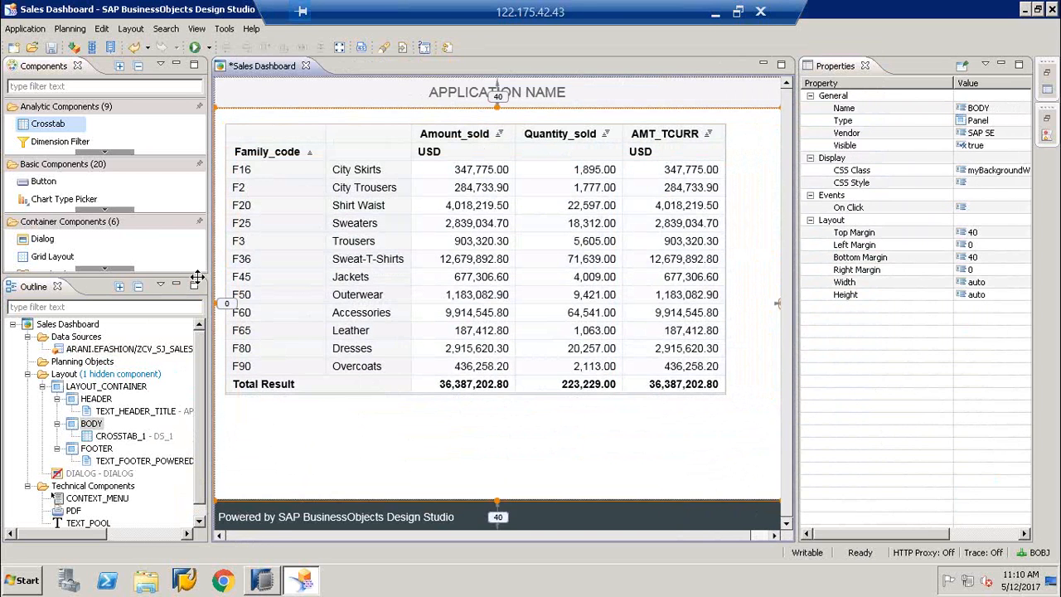
Step: Save the Sales Dashboard application and execute it locally in a maximized browser window
left_click(52, 48)
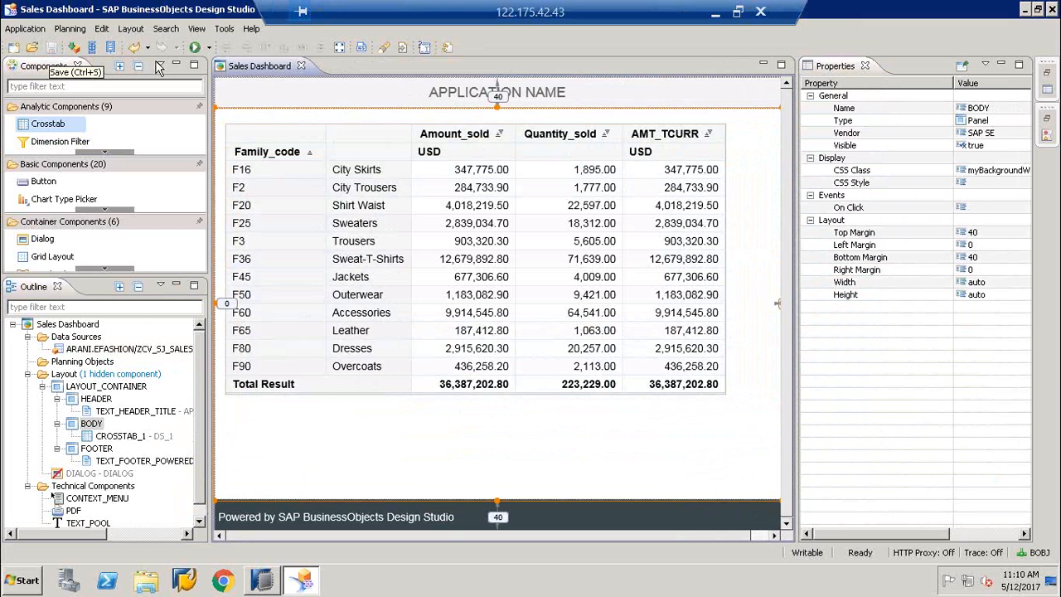
left_click(209, 48)
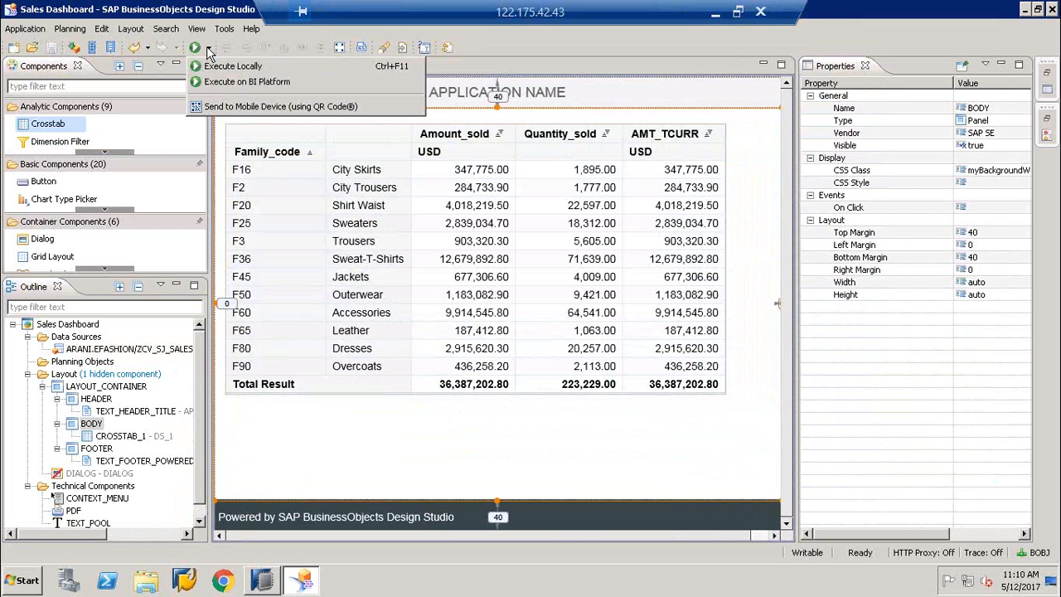
left_click(246, 67)
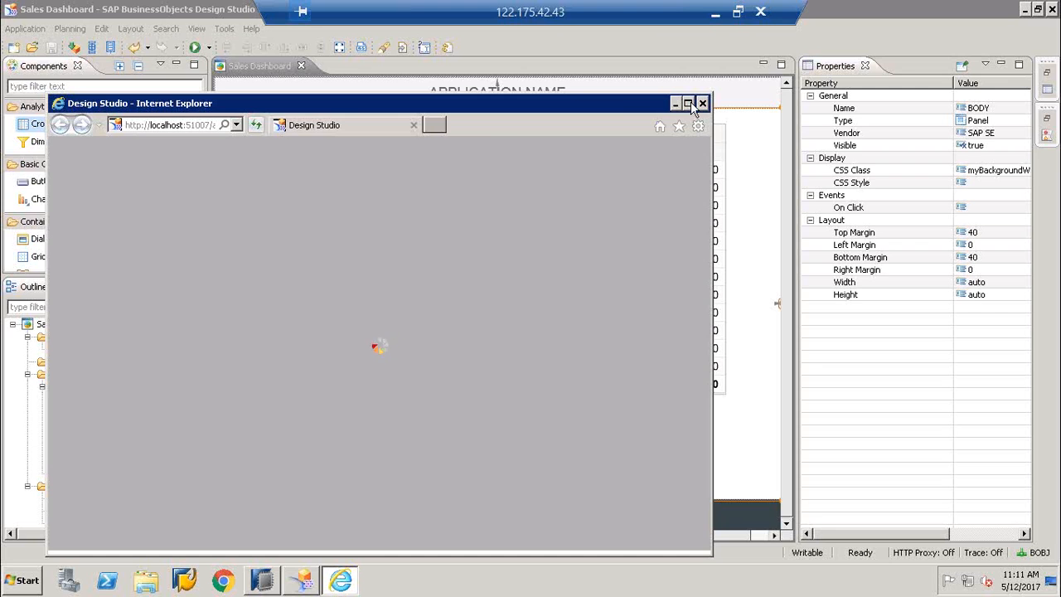
left_click(687, 103)
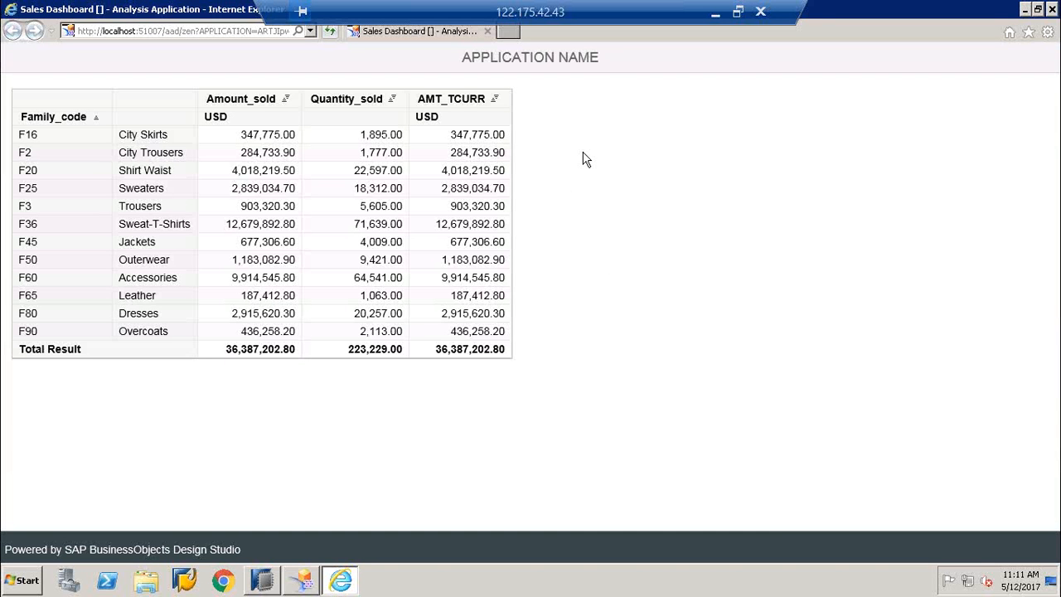
Step: Examine the HTML source of the running dashboard page and close the source and browser windows
right_click(585, 154)
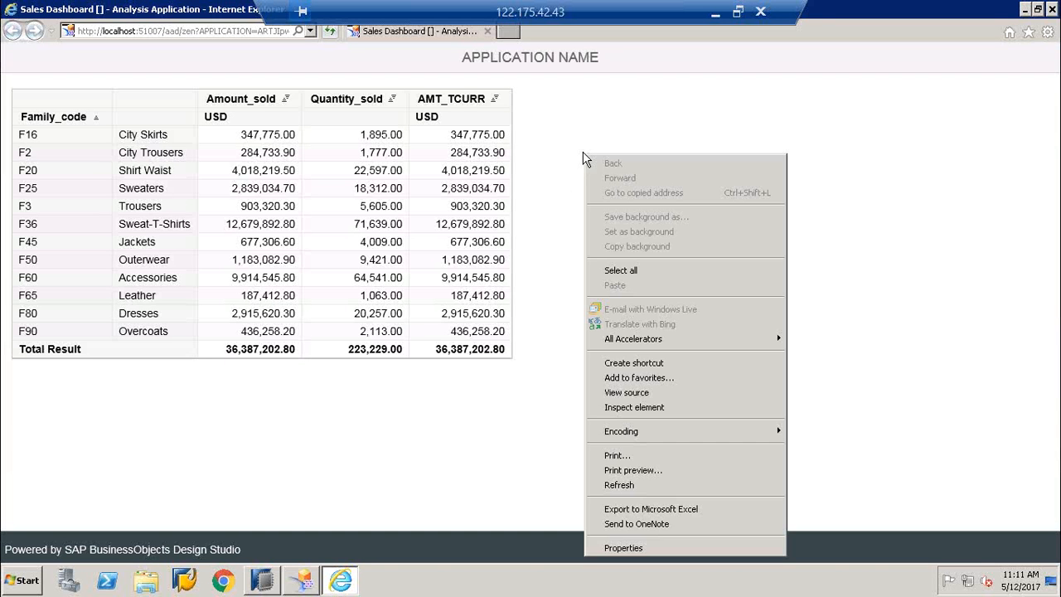
left_click(632, 395)
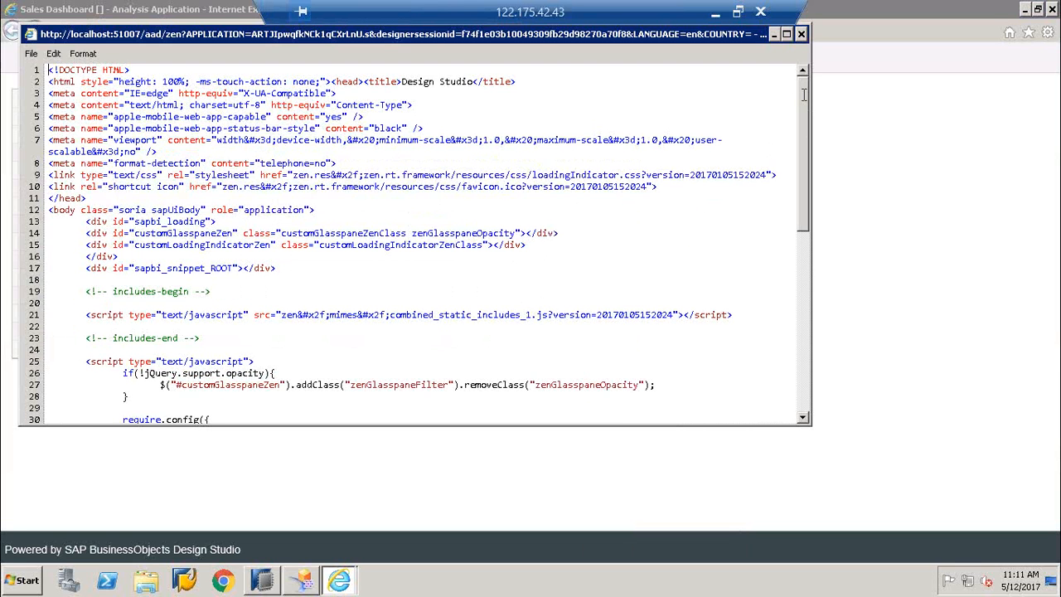
scroll(803, 94, "down", 8)
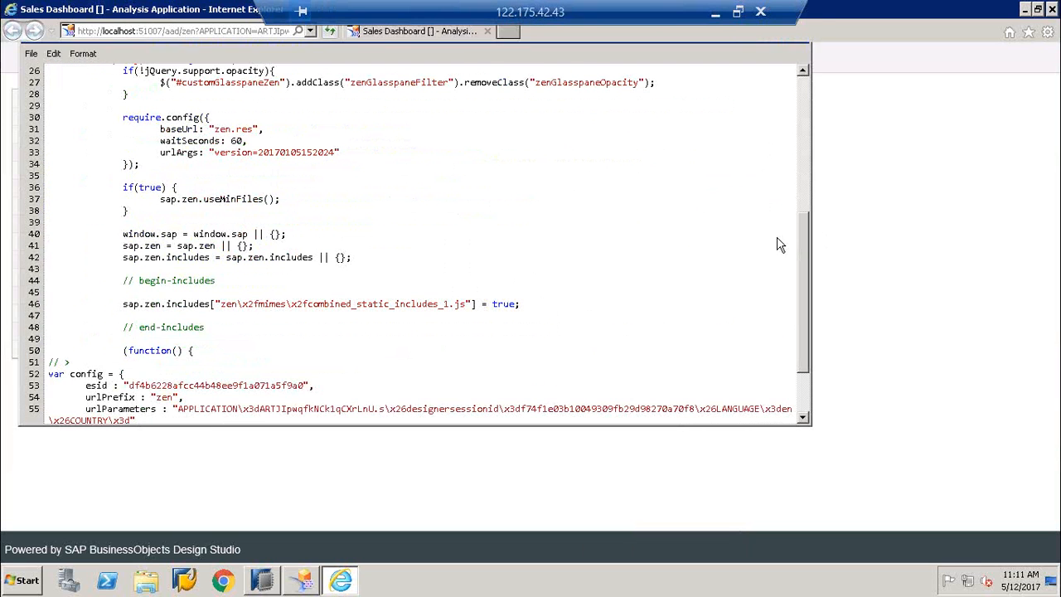
left_click(803, 34)
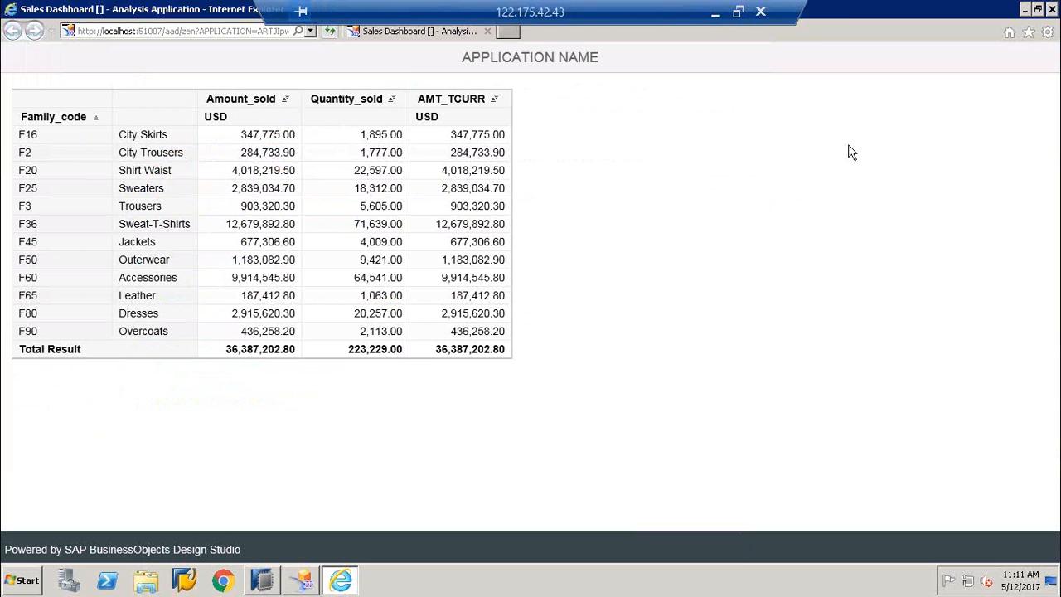
left_click(1052, 10)
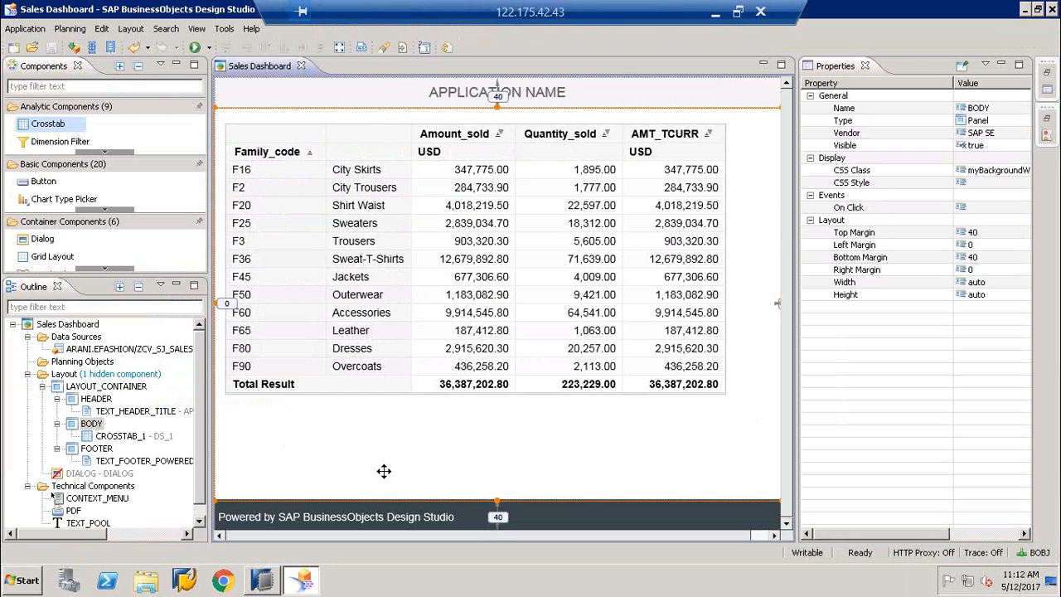
Step: Minimize the outline and place an Info Chart under the crosstab with a top margin of about 372 px and a left margin of about 15 px
left_click(99, 154)
left_click(101, 154)
left_click(102, 154)
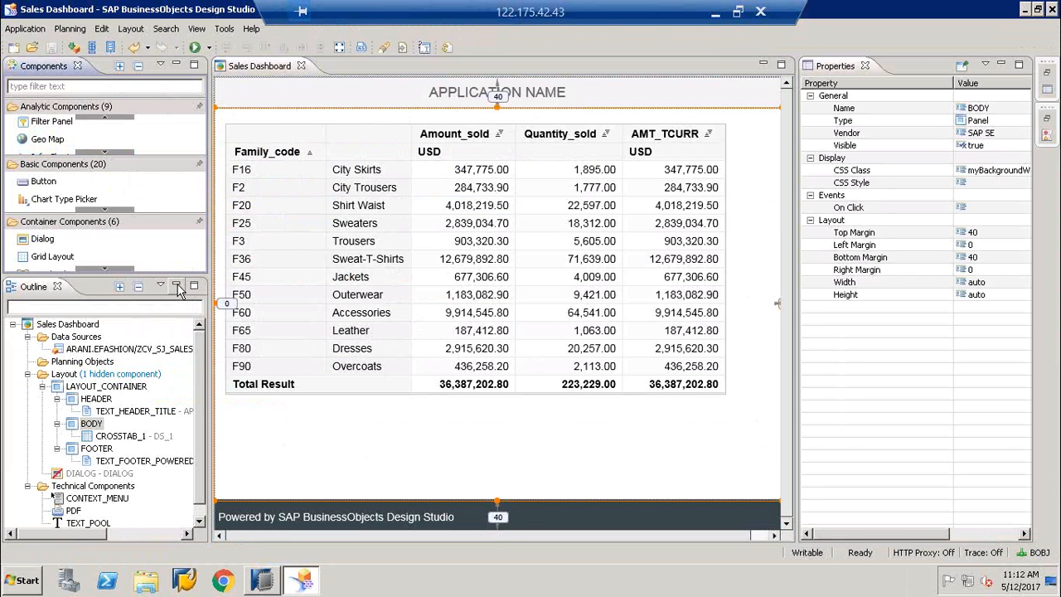
left_click(176, 285)
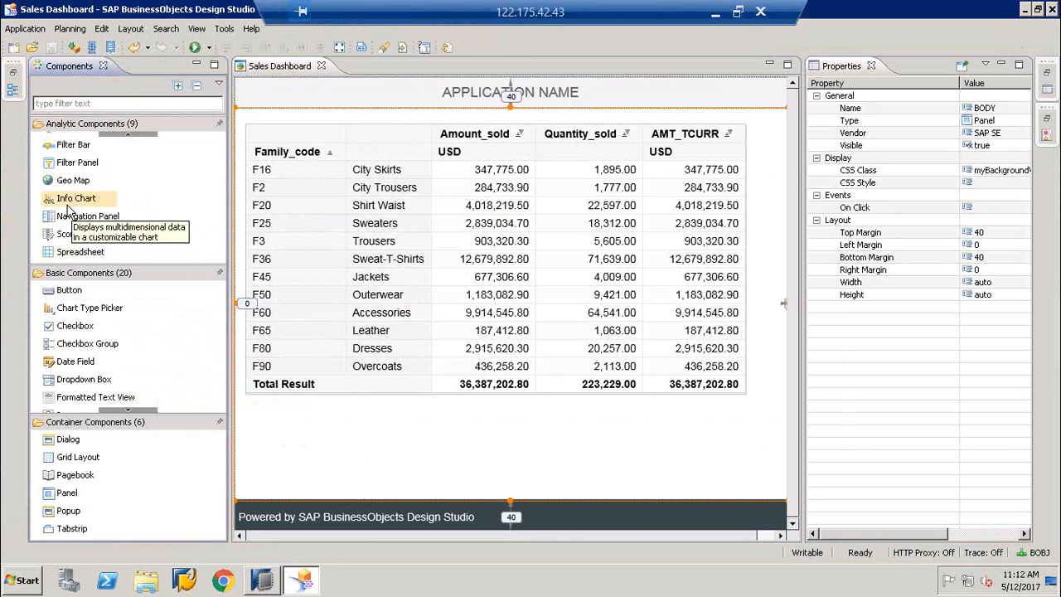
left_click_drag(70, 209, 261, 413)
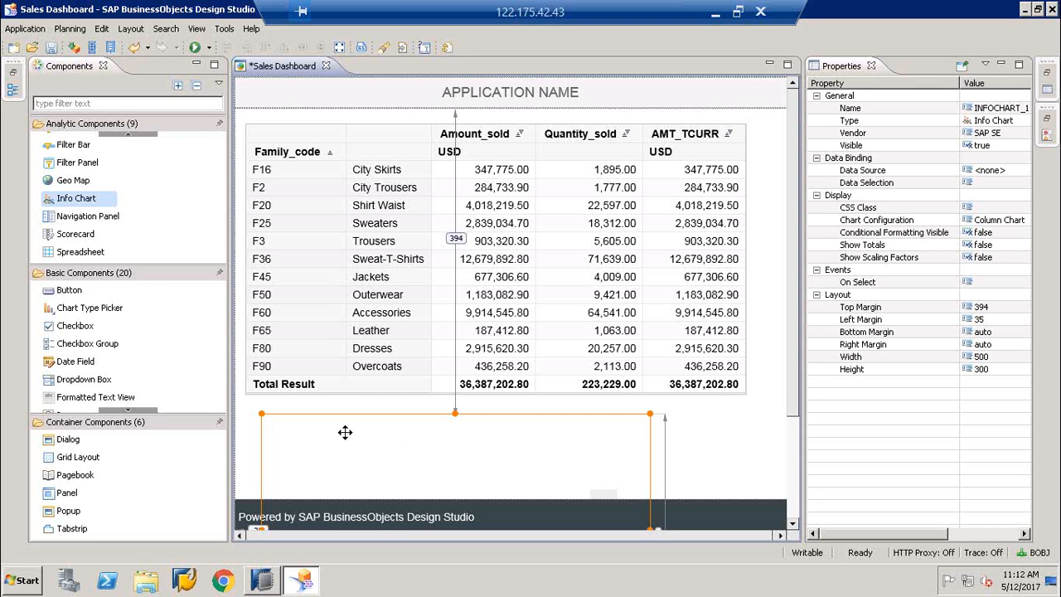
left_click_drag(345, 431, 328, 415)
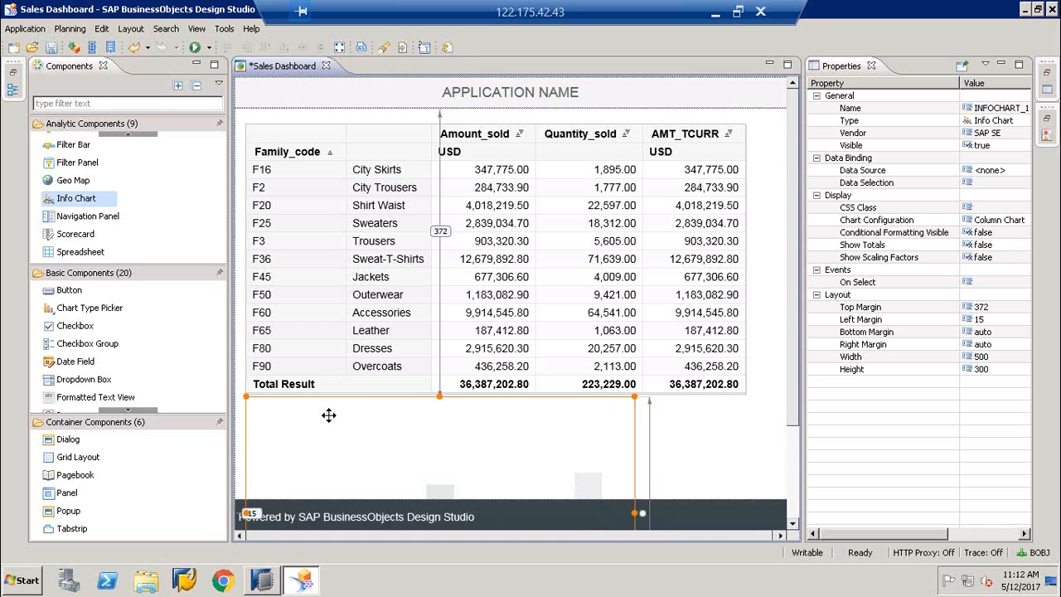
Step: Try to open the chart configuration of the info chart
left_click(1022, 220)
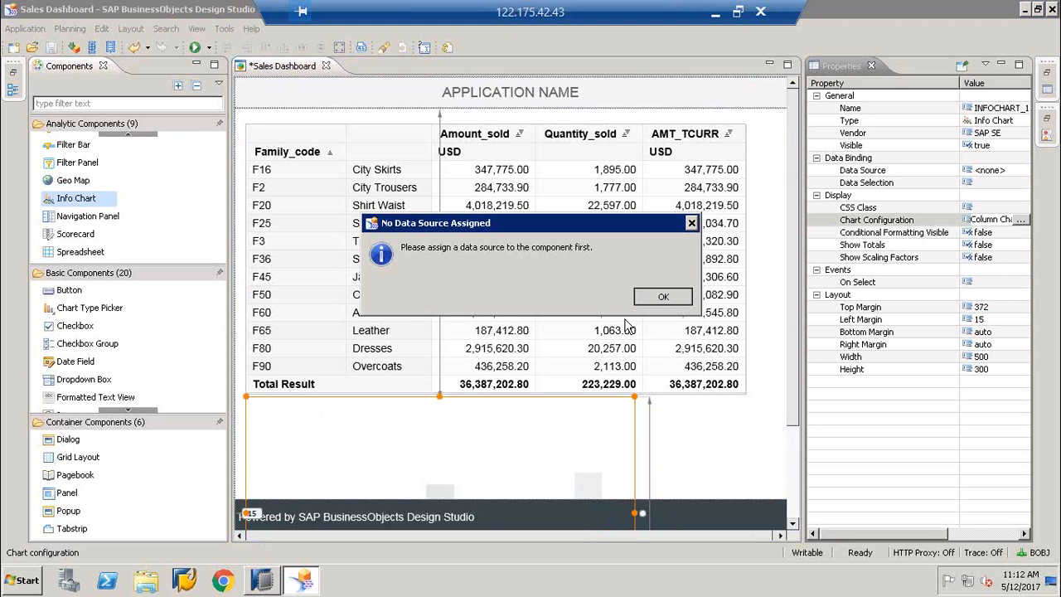
key("Return")
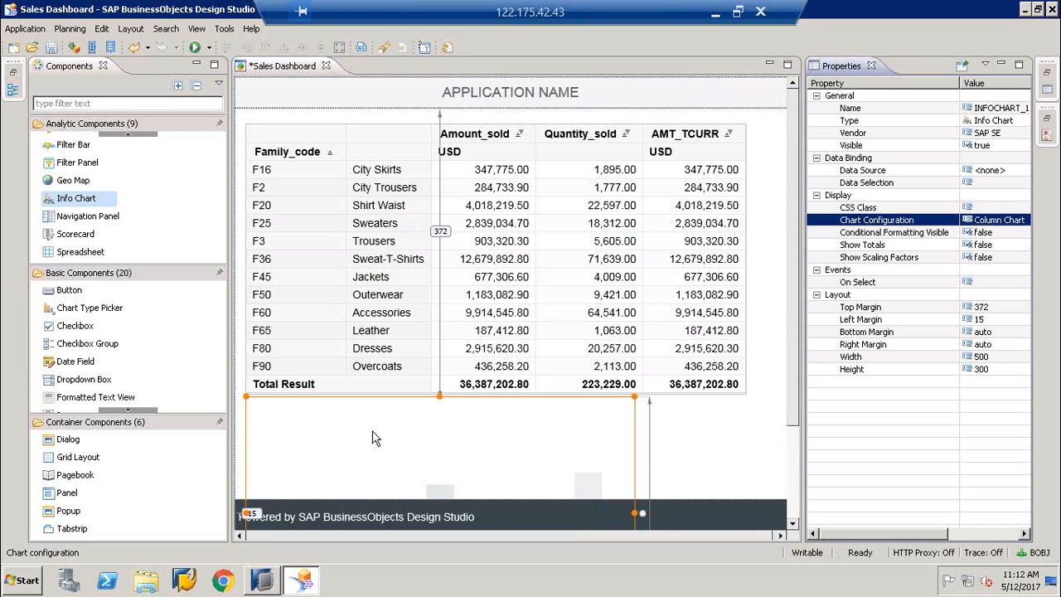
left_click(683, 433)
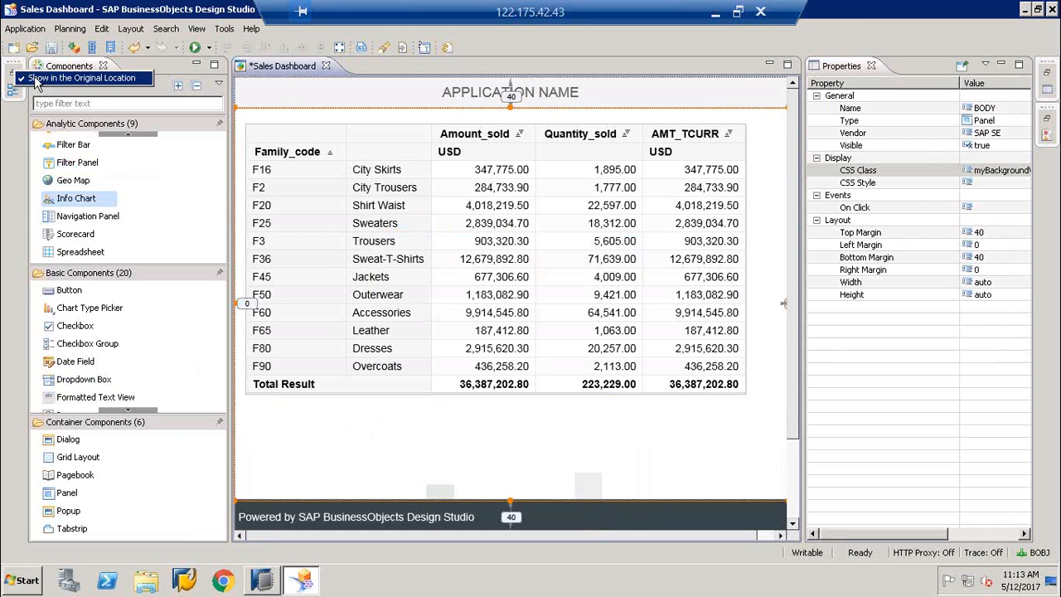
Step: Duplicate the ZCV_SJ_SALES data source in the restored outline and assign the copy, DS_2, to the info chart
left_click(11, 76)
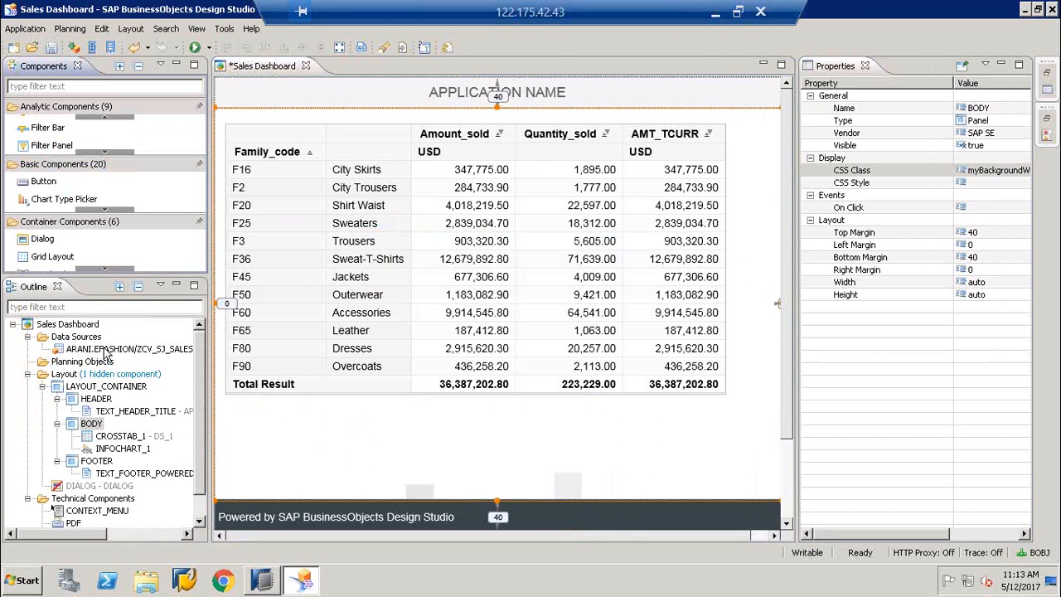
left_click(323, 454)
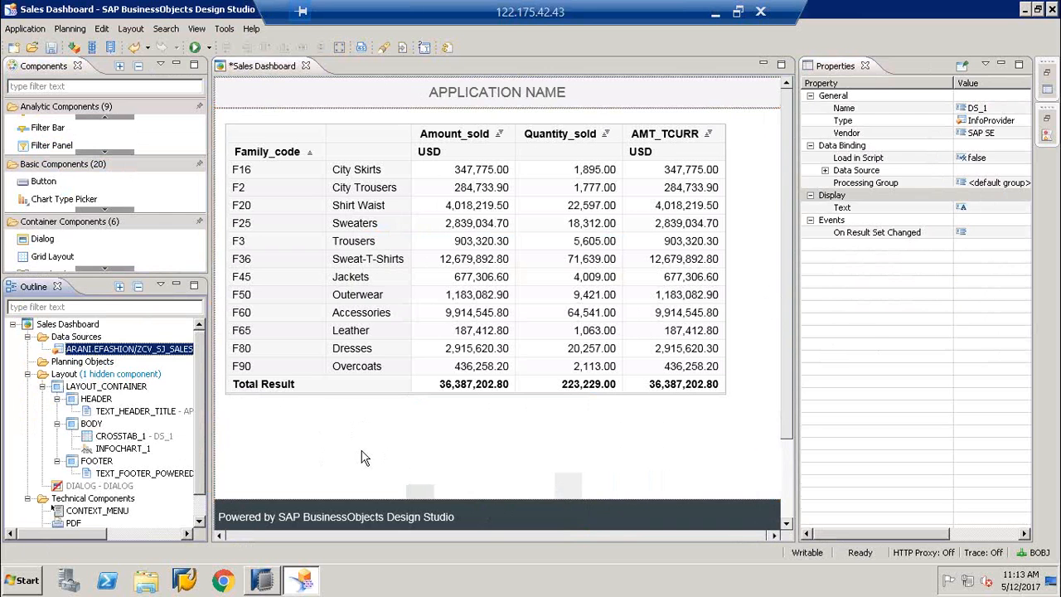
right_click(362, 454)
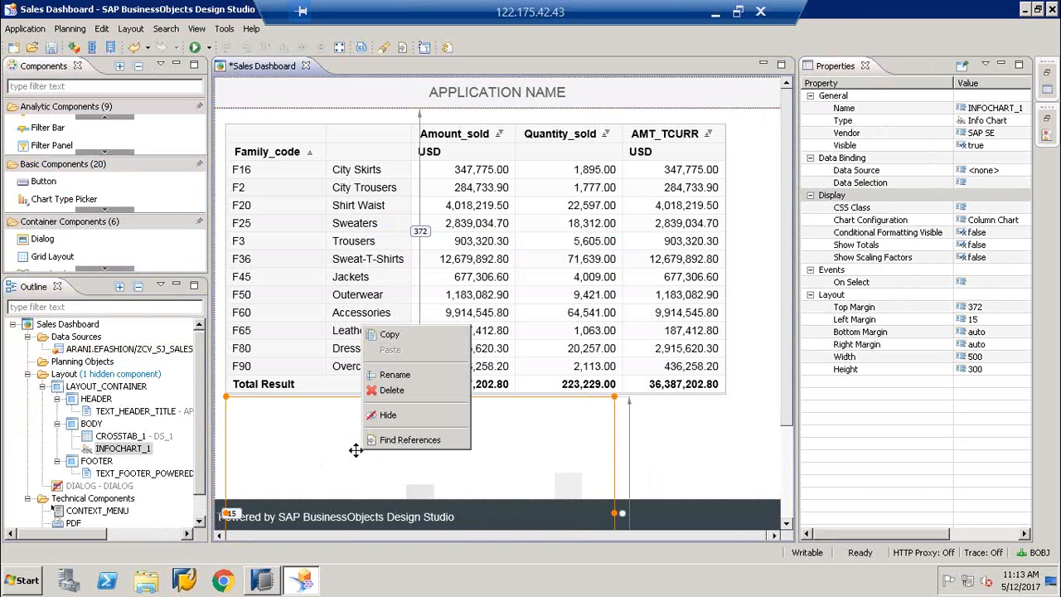
left_click(95, 350)
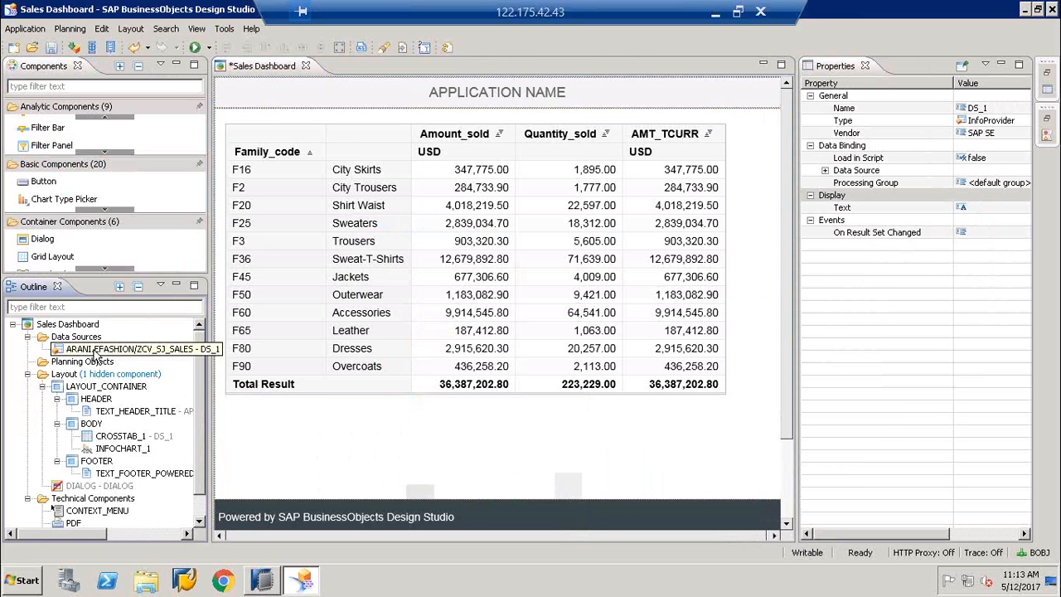
key("ctrl+v")
left_click(135, 361)
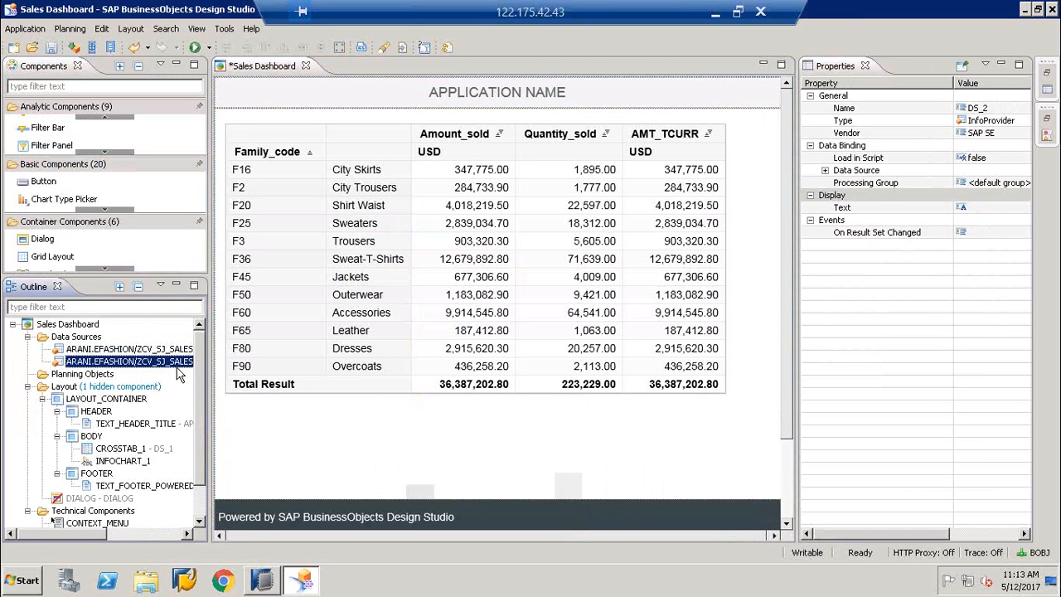
left_click_drag(150, 369, 372, 437)
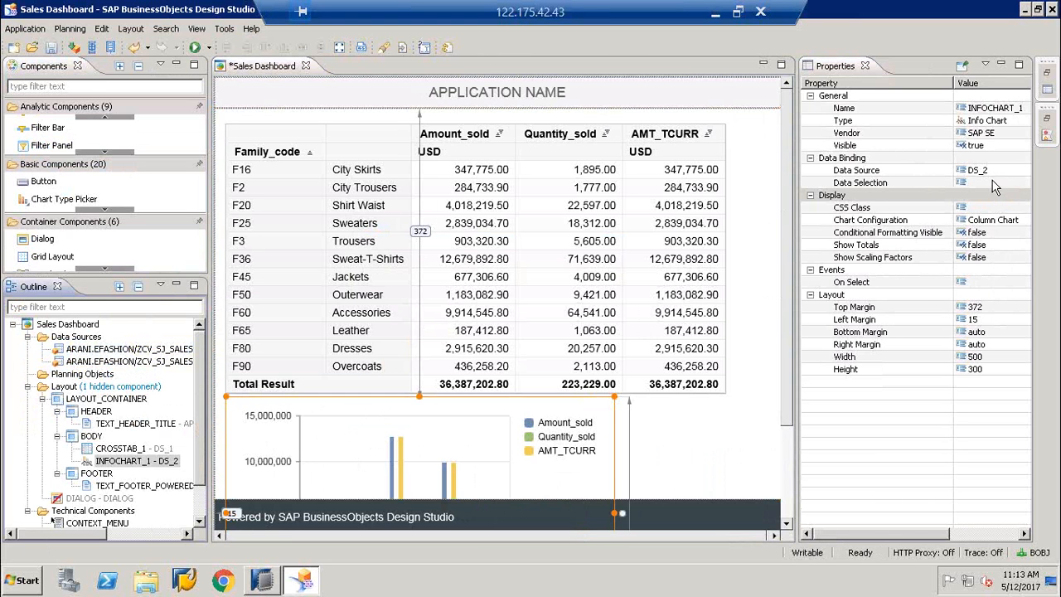
Step: Change the info chart's chart type to Bar Chart in its chart configuration
left_click(1006, 223)
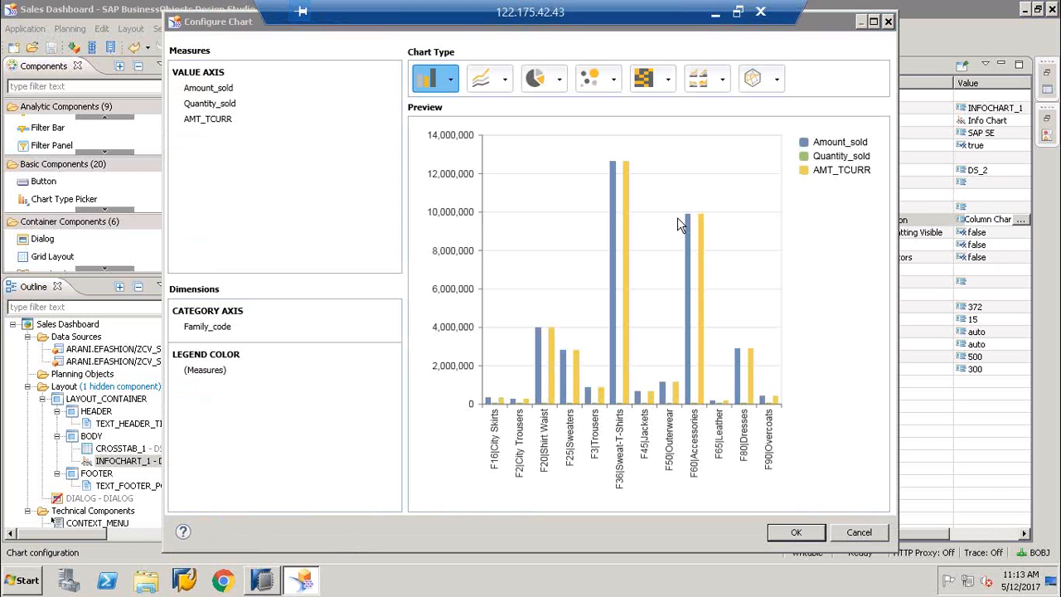
left_click(450, 81)
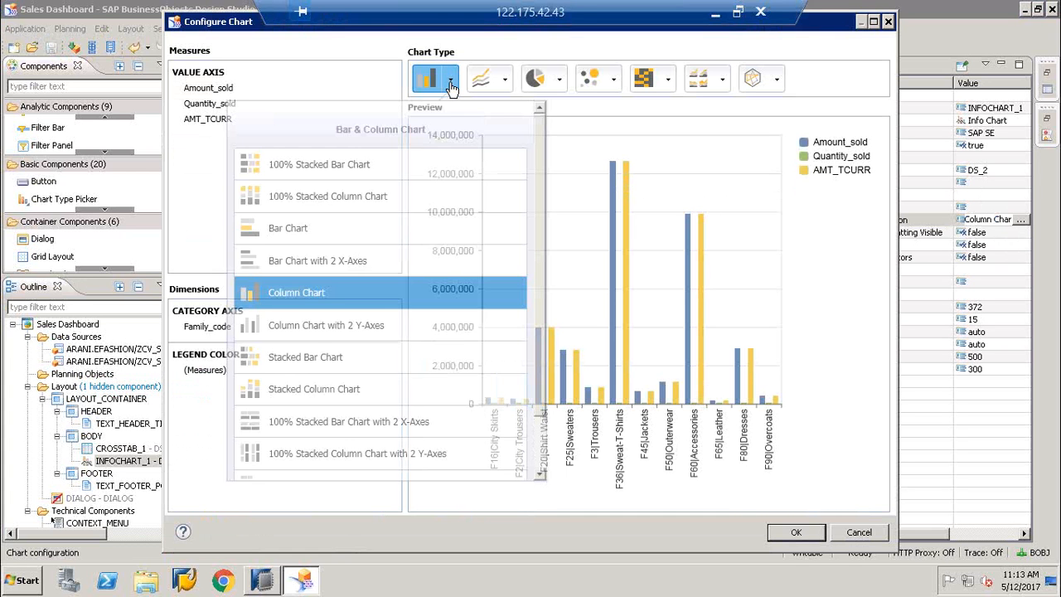
left_click(327, 235)
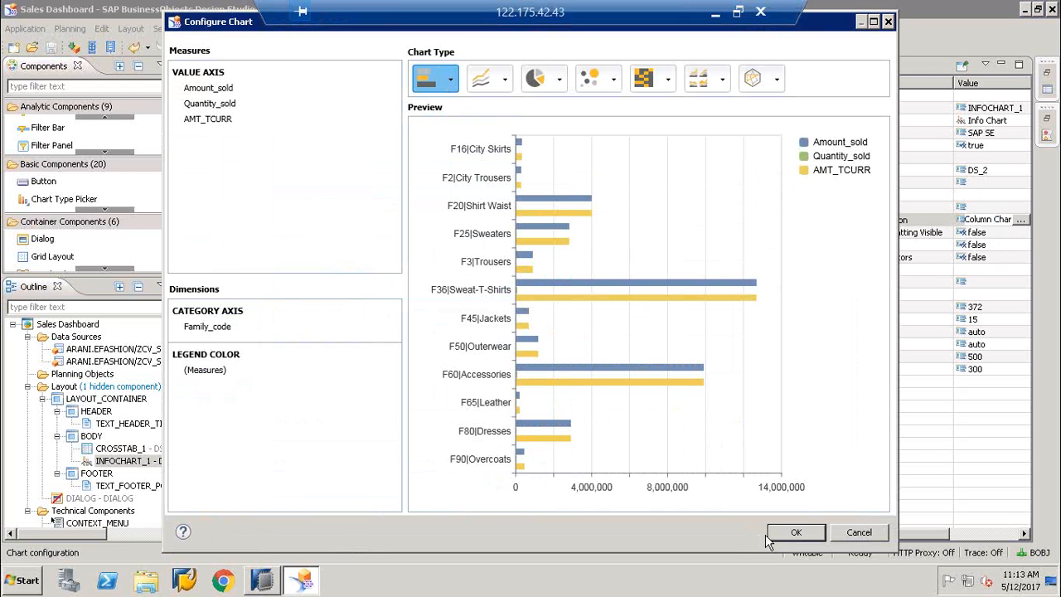
left_click(792, 533)
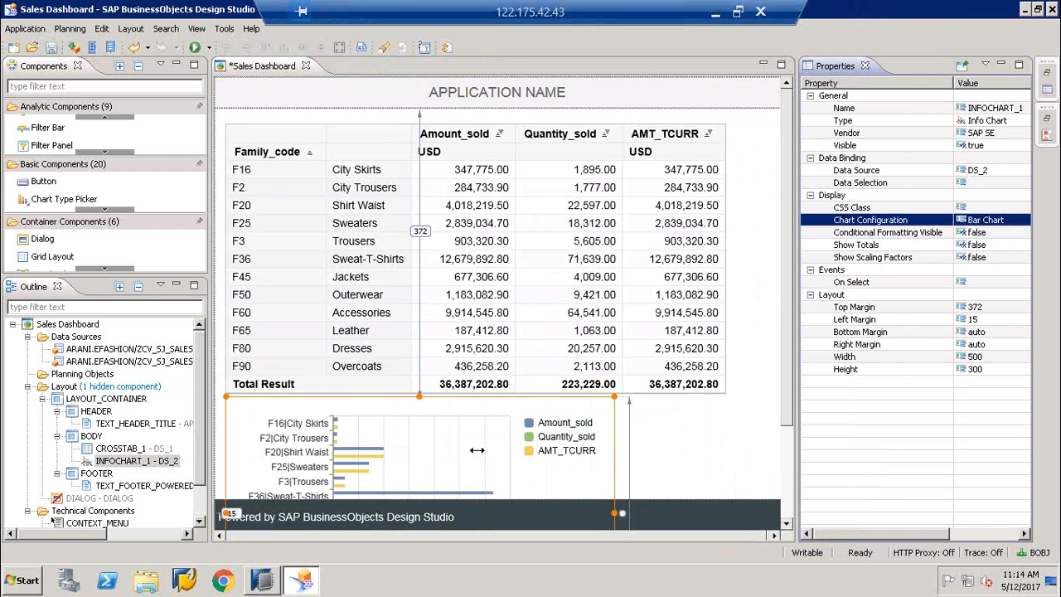
Step: Replace Family_code with Category in the rows of the DS_2 data source's initial view
left_click(117, 364)
right_click(118, 365)
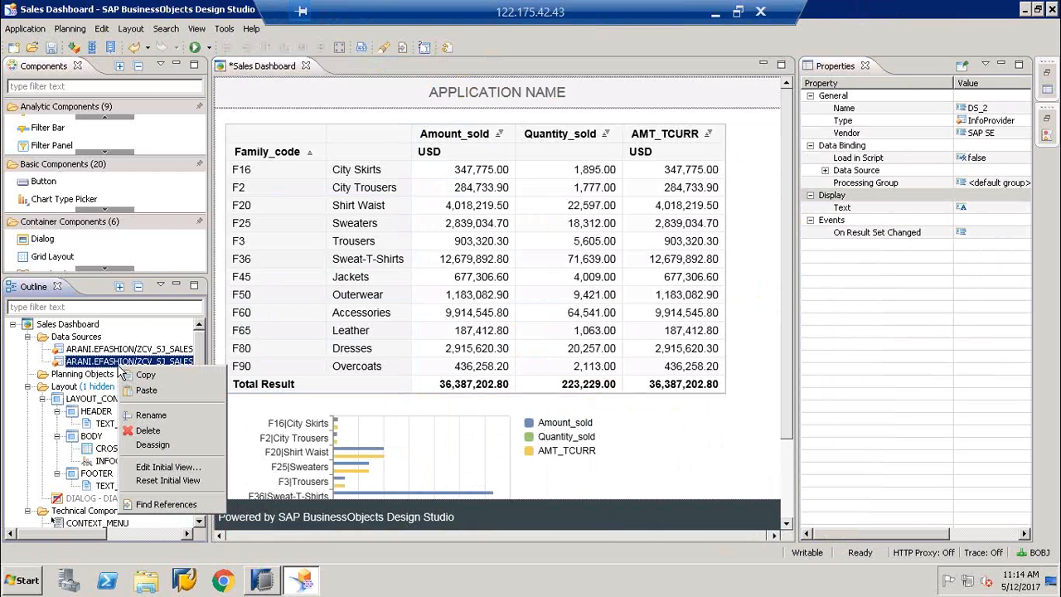
left_click(178, 469)
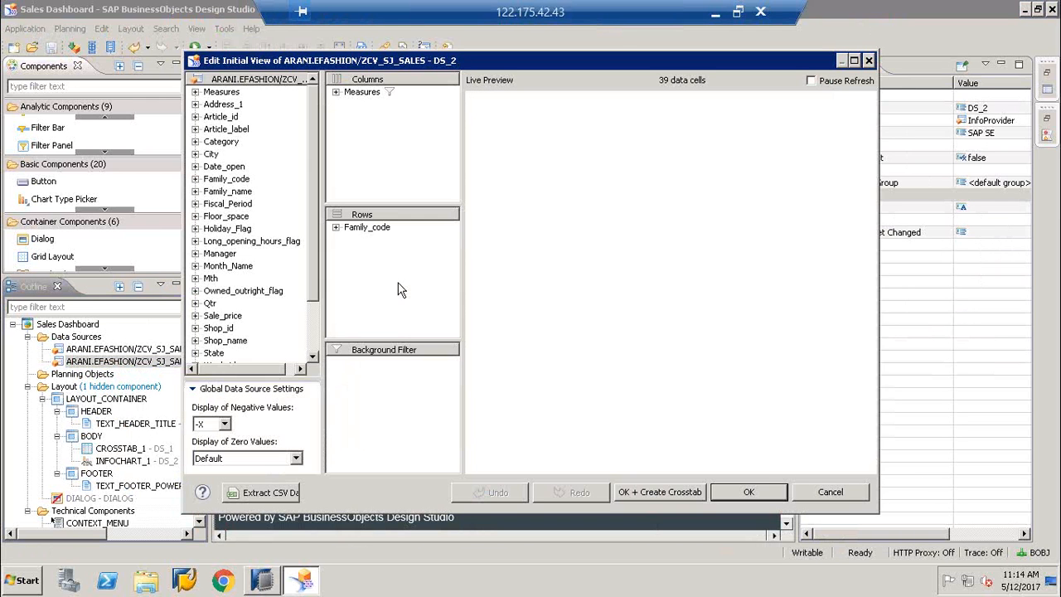
left_click(220, 144)
left_click_drag(221, 148, 377, 225)
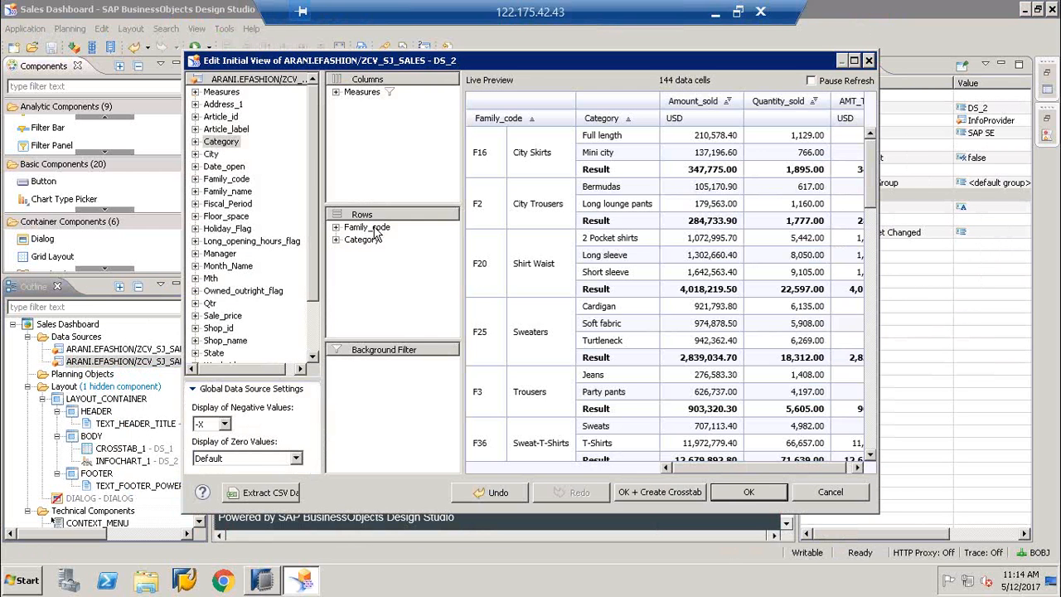
left_click(369, 227)
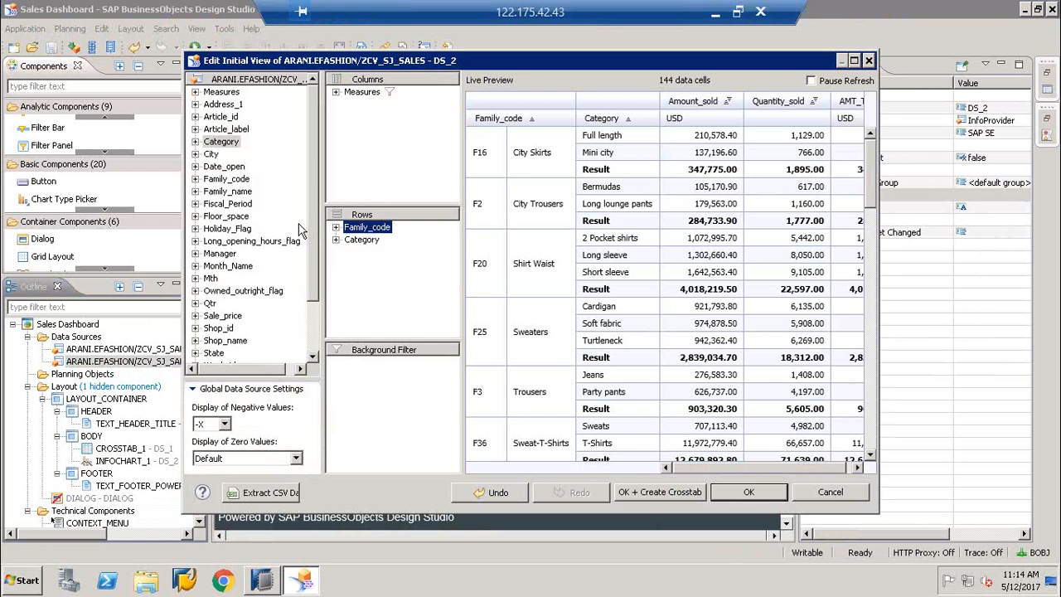
left_click_drag(369, 227, 299, 225)
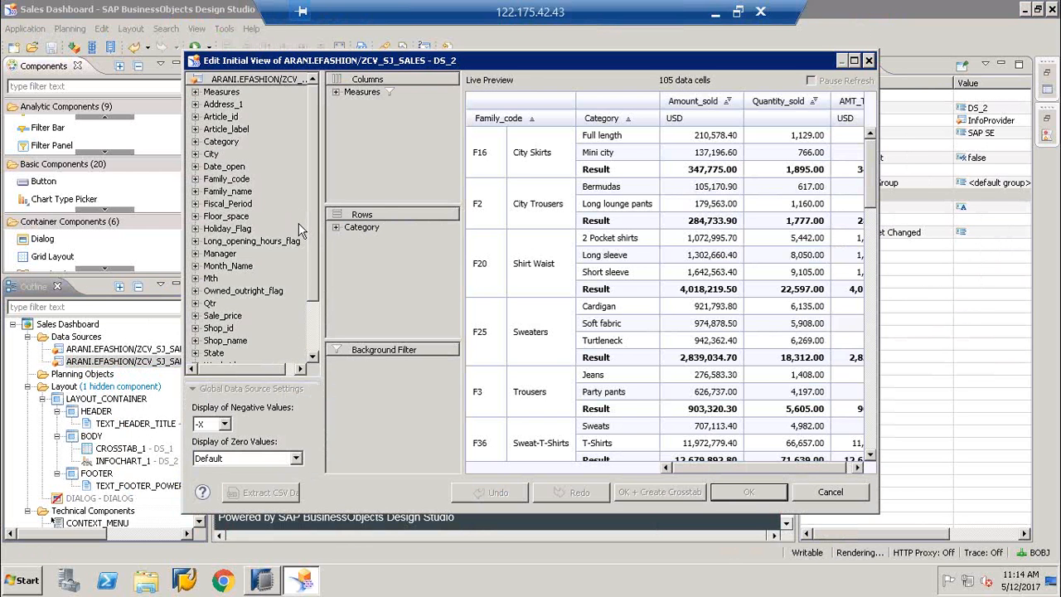
Step: Remove the Amount_sold and AMT_TCURR measures from the columns of the initial view and apply the view
left_click(336, 92)
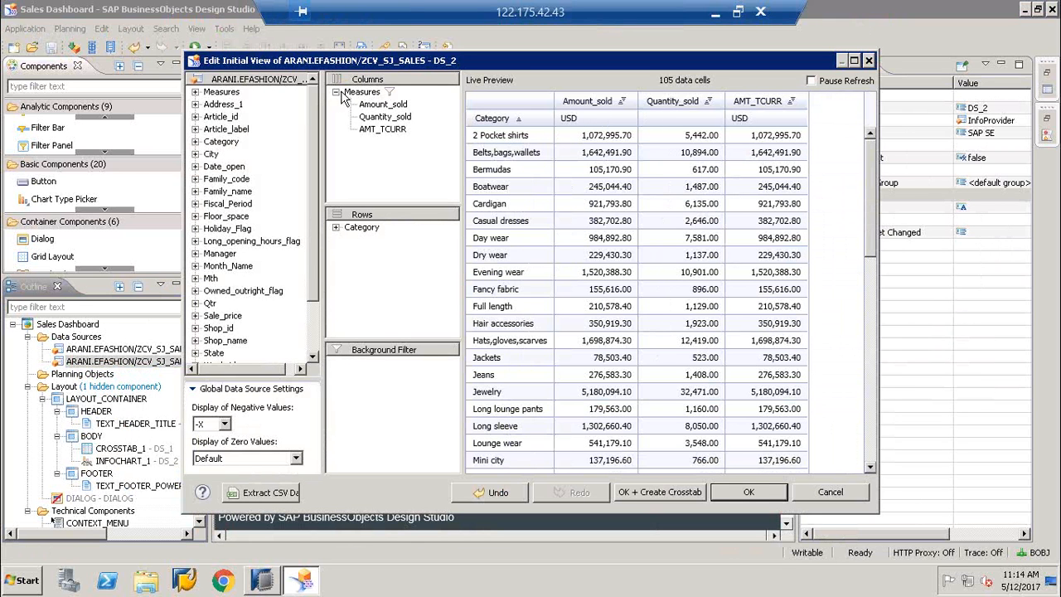
right_click(395, 106)
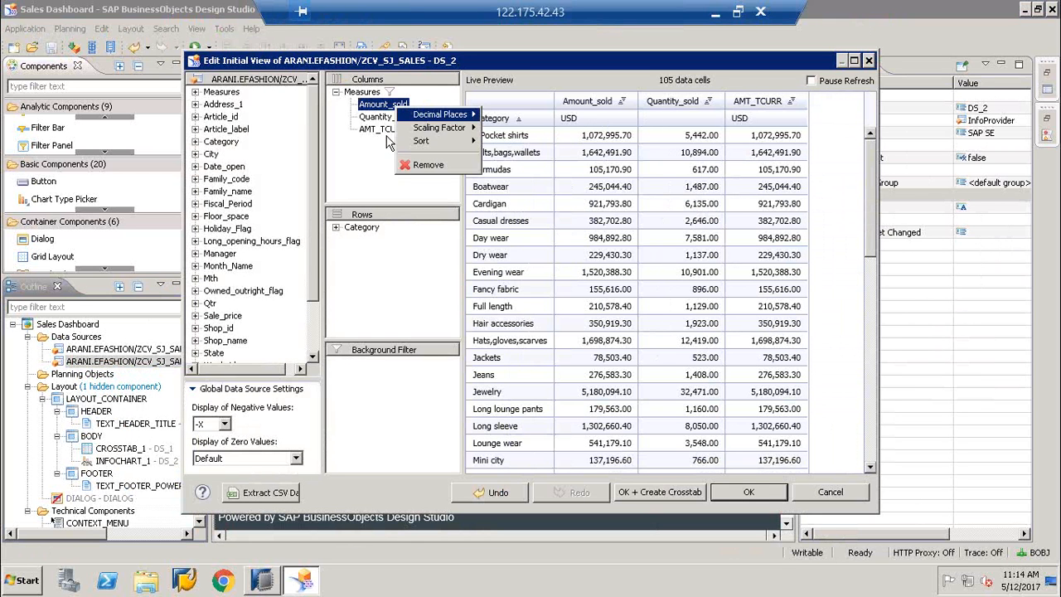
left_click(382, 129)
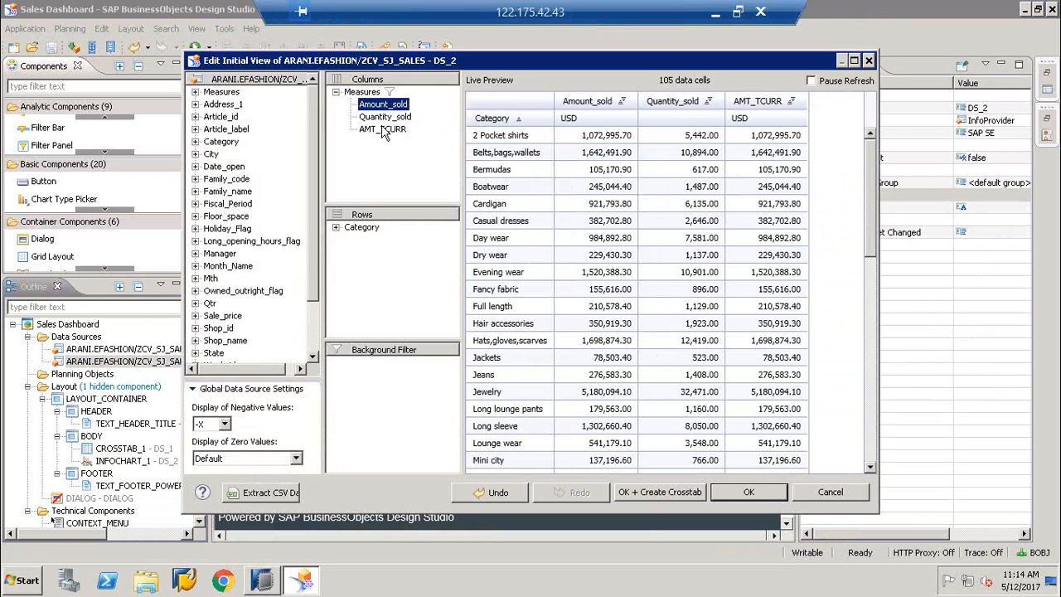
left_click(385, 135, "ctrl")
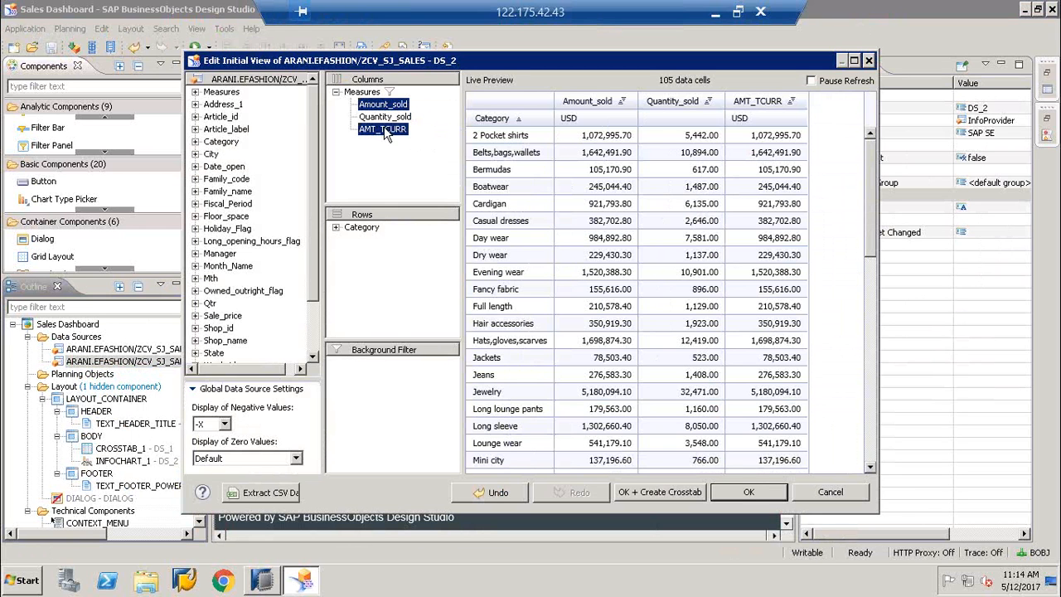
right_click(386, 135)
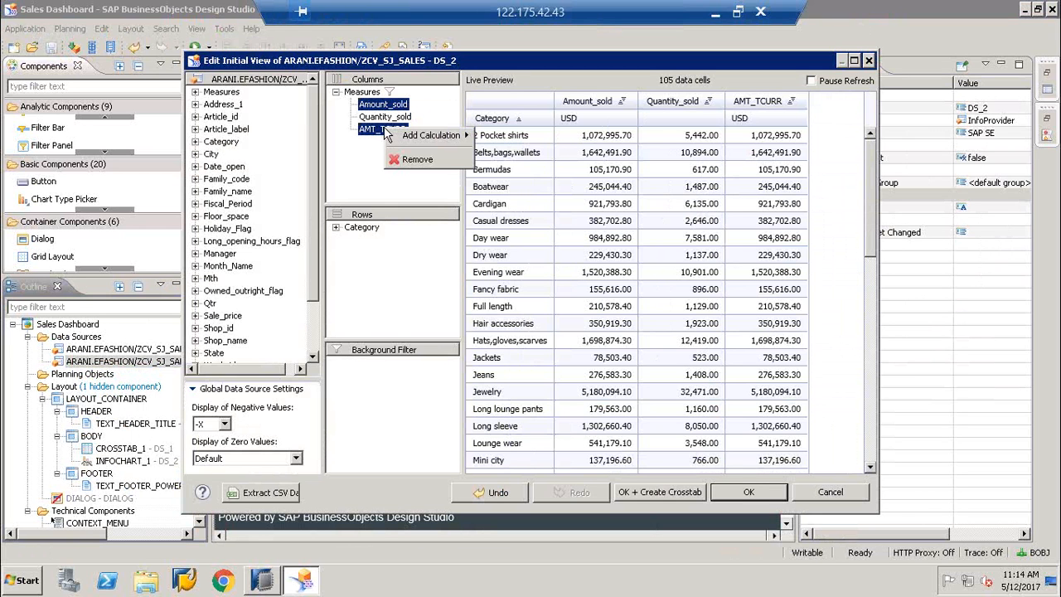
left_click(417, 160)
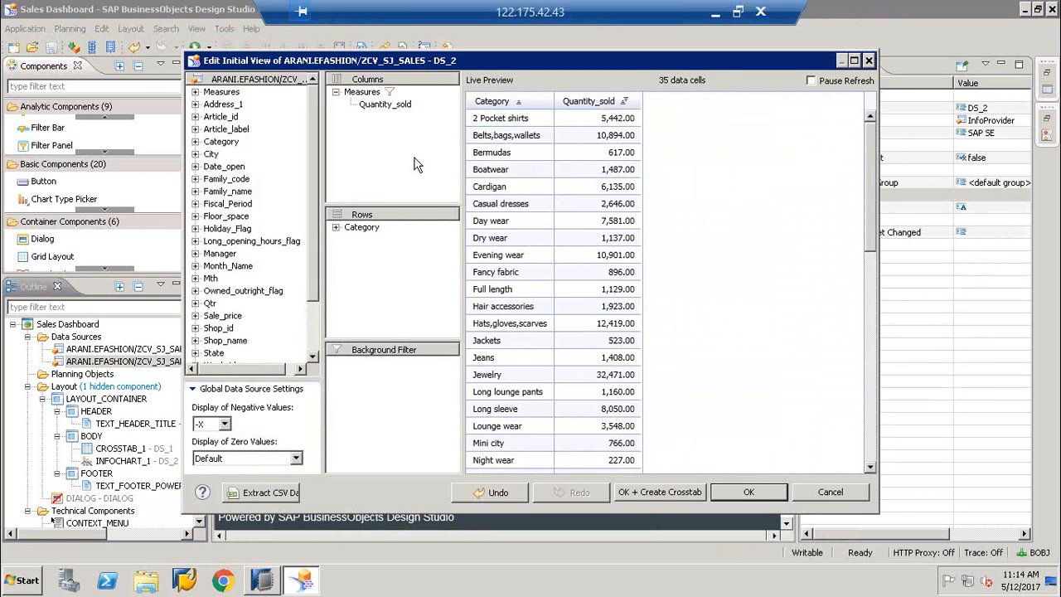
left_click(750, 492)
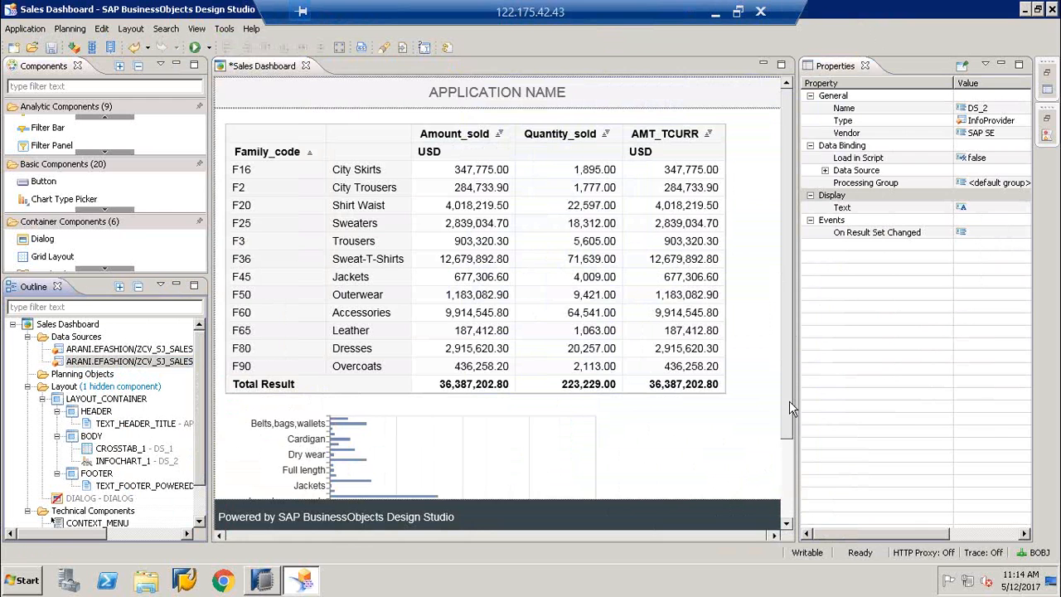
Step: Widen the info chart under the crosstab to about 647 px
scroll(790, 410, "down", 1)
scroll(798, 510, "down", 3)
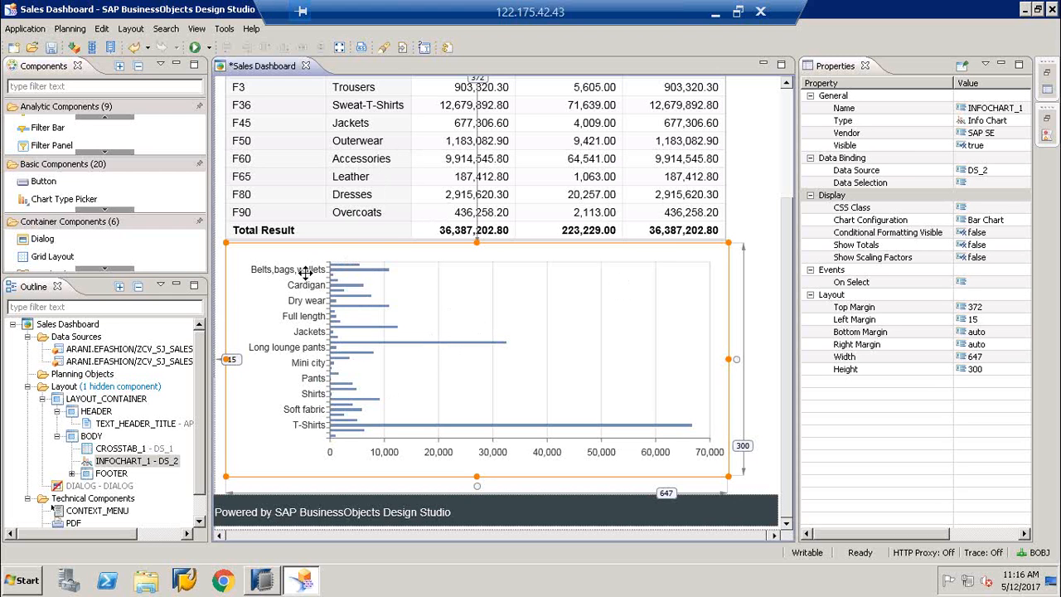
left_click(422, 170)
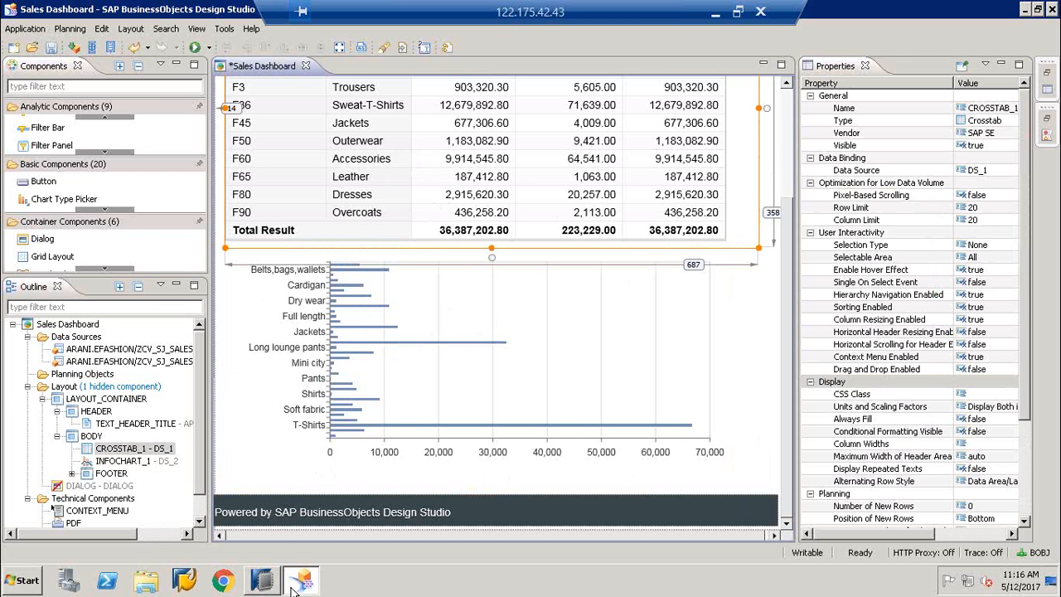
Step: Execute the dashboard locally, examine the crosstab and bar chart in a maximized browser window, and close it
left_click(195, 48)
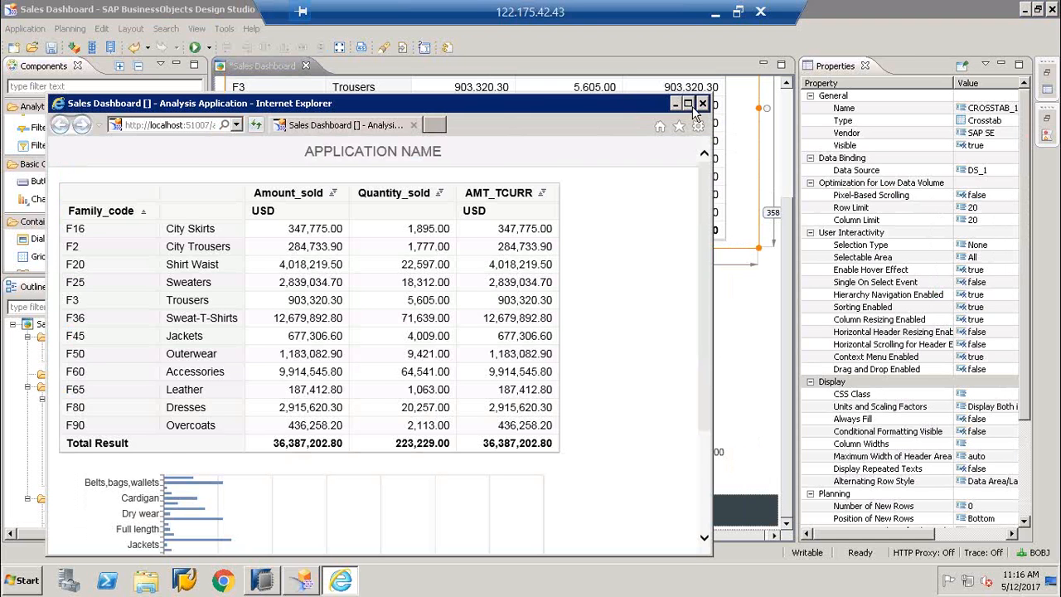
left_click(688, 104)
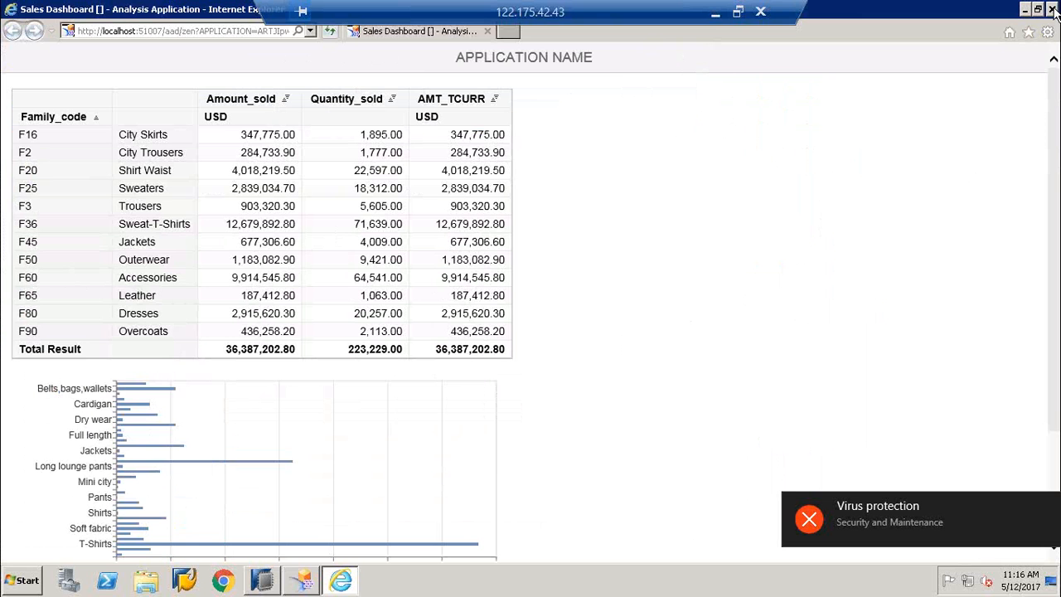
mouse_move(952, 502)
left_click(1052, 10)
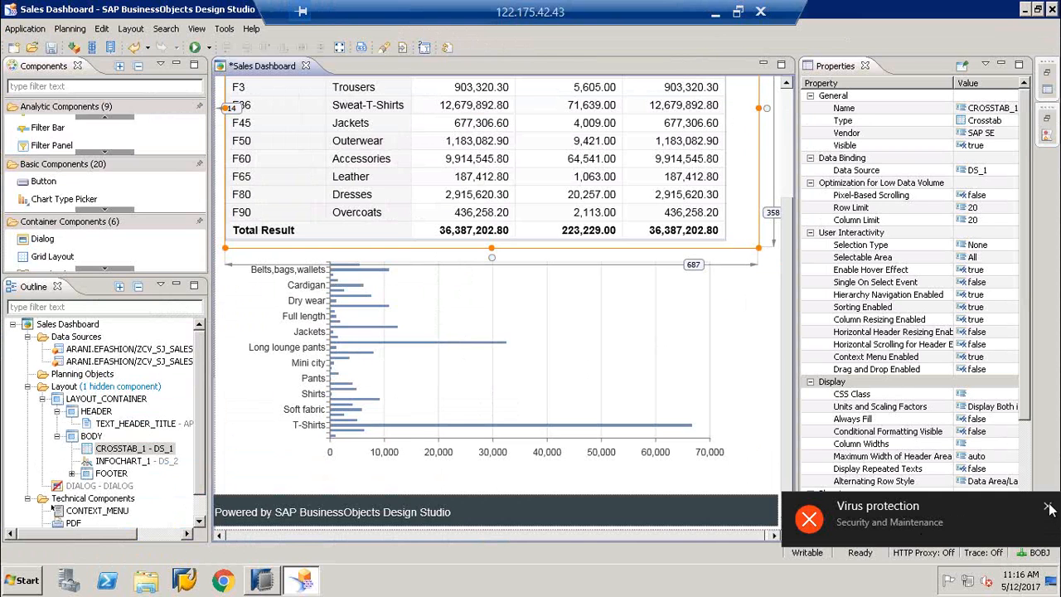
left_click(1047, 507)
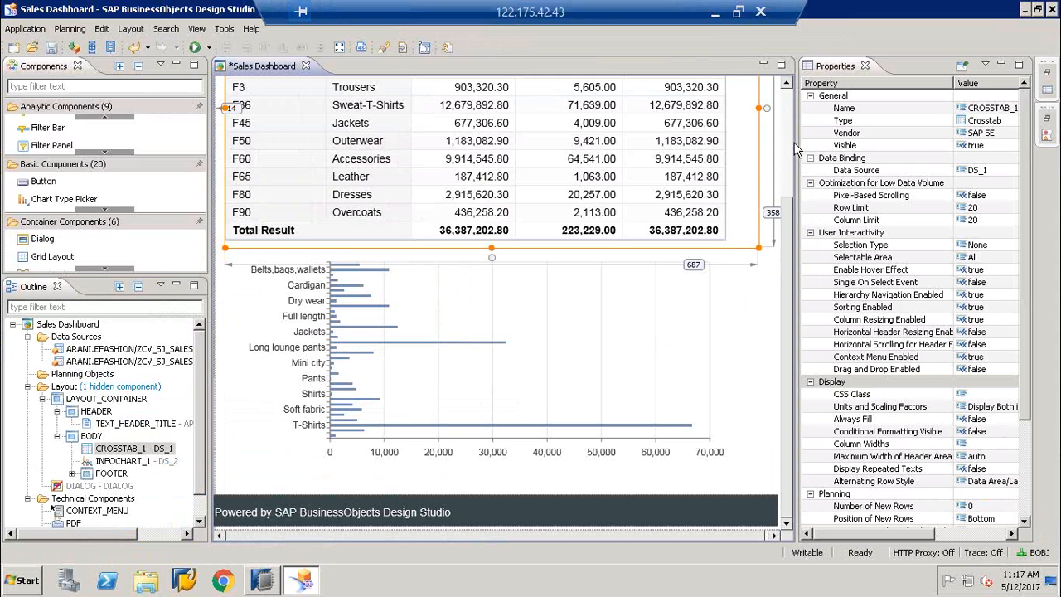
Step: Set the crosstab's Selection Type to Single, widening the property list for better reading
left_click_drag(715, 144, 673, 145)
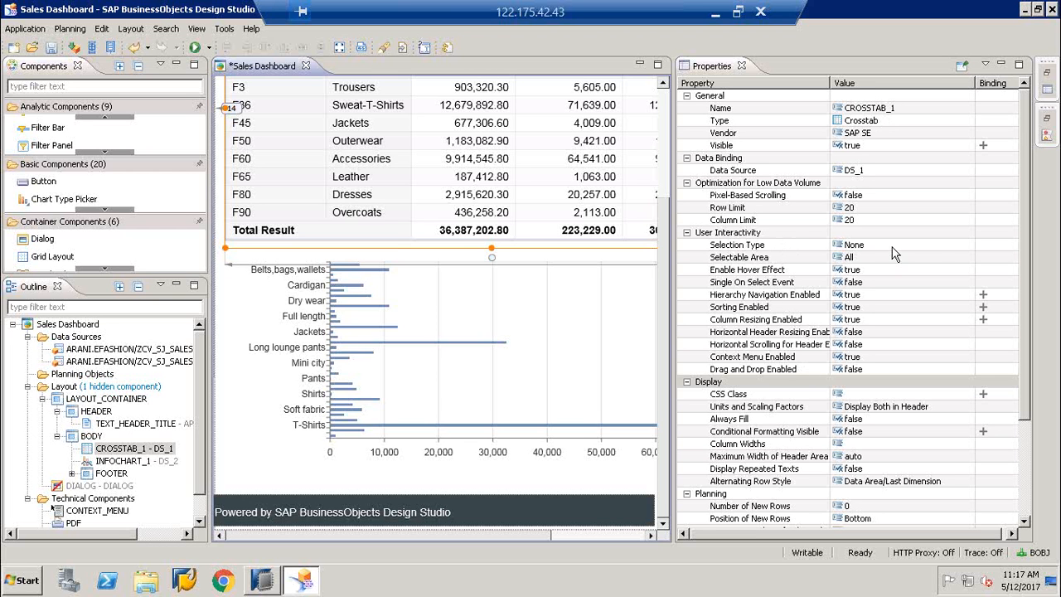
left_click(969, 244)
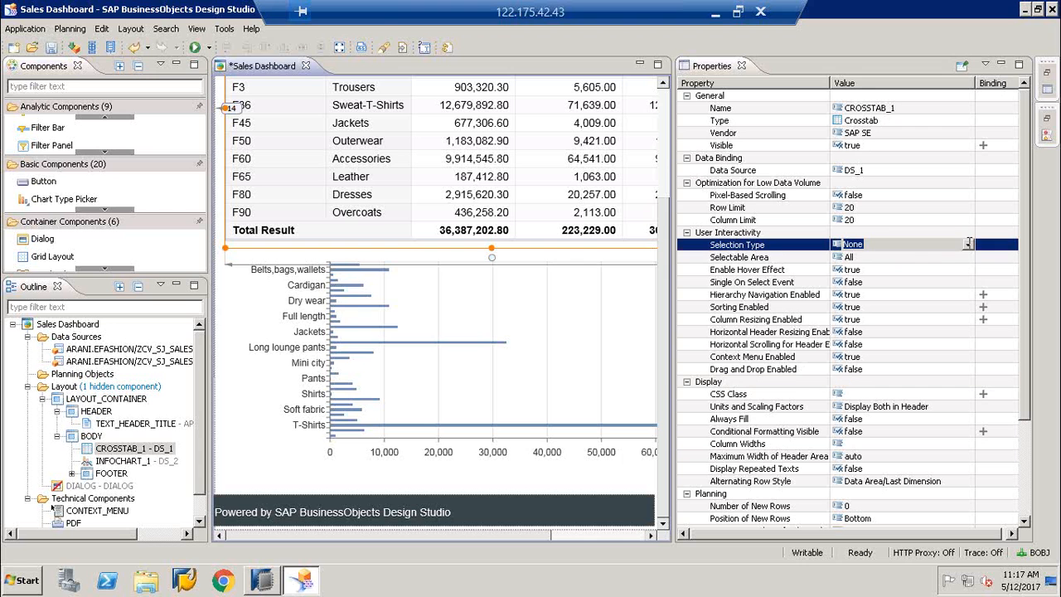
left_click(968, 243)
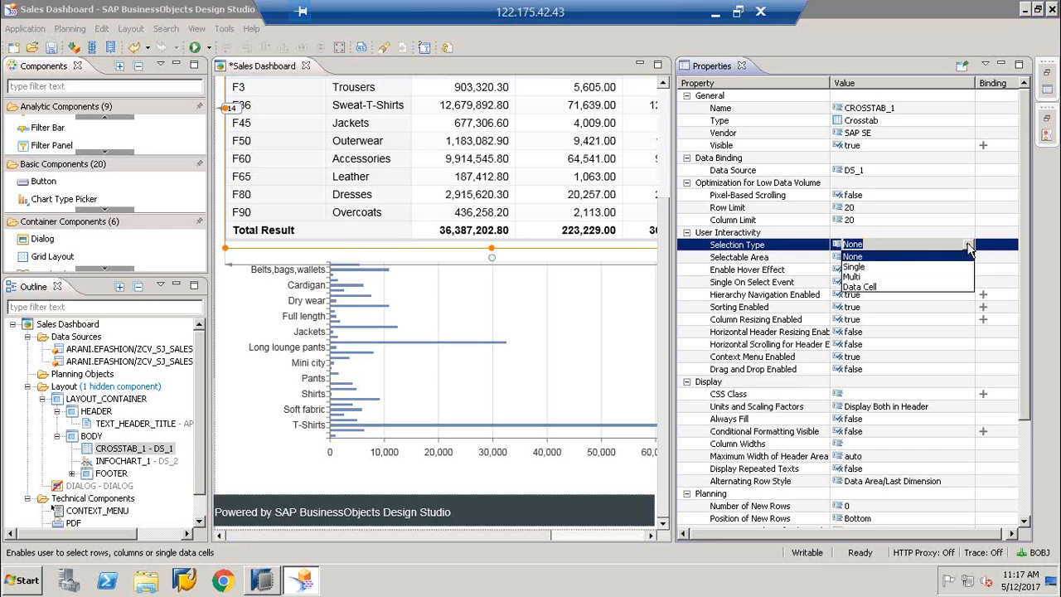
left_click(892, 266)
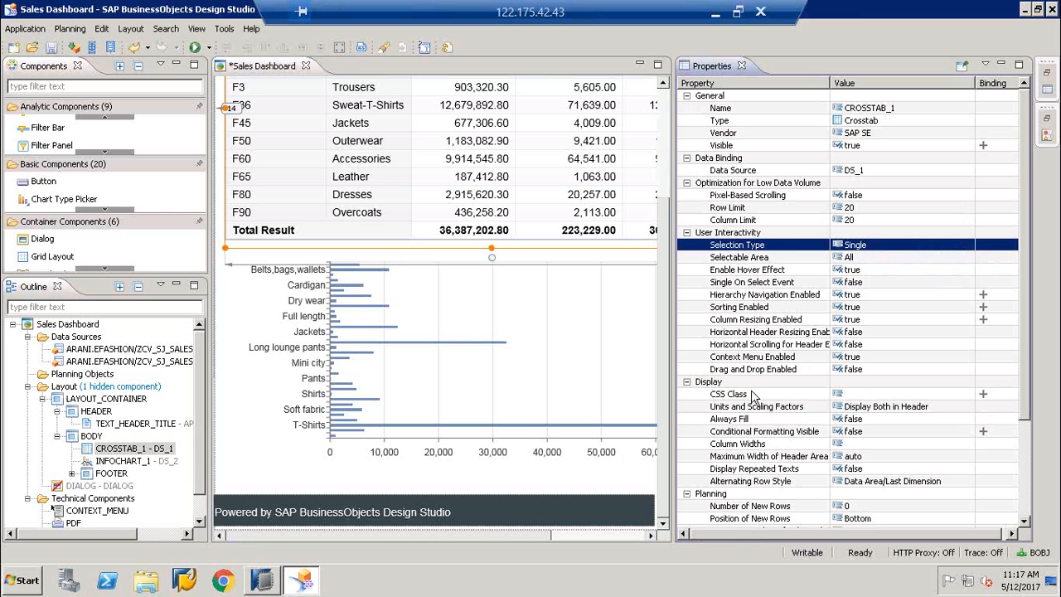
Step: Open the script editor for the On Select event of CROSSTAB_1
left_click(688, 233)
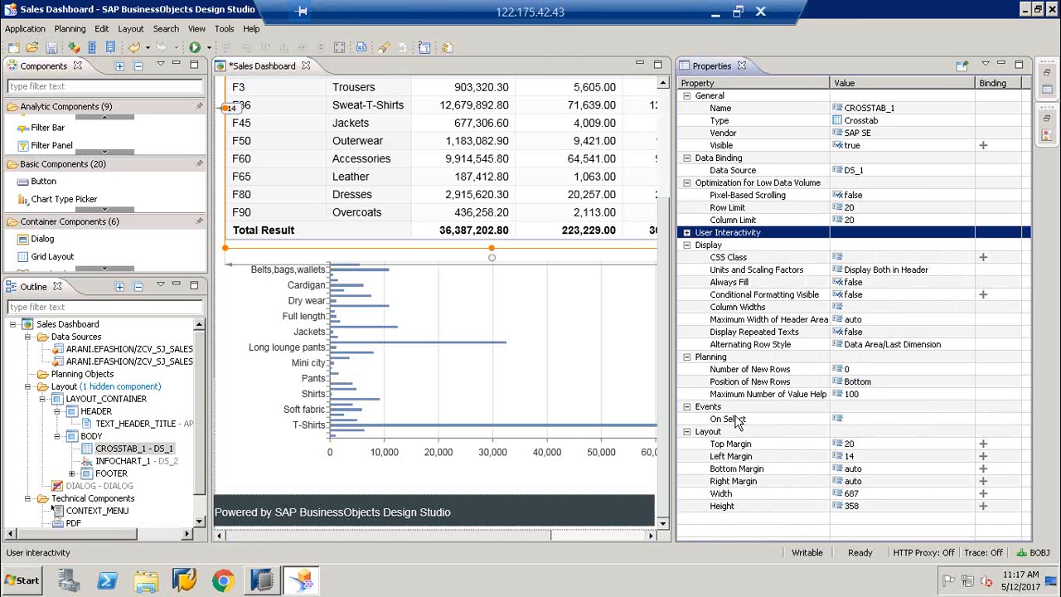
left_click(867, 420)
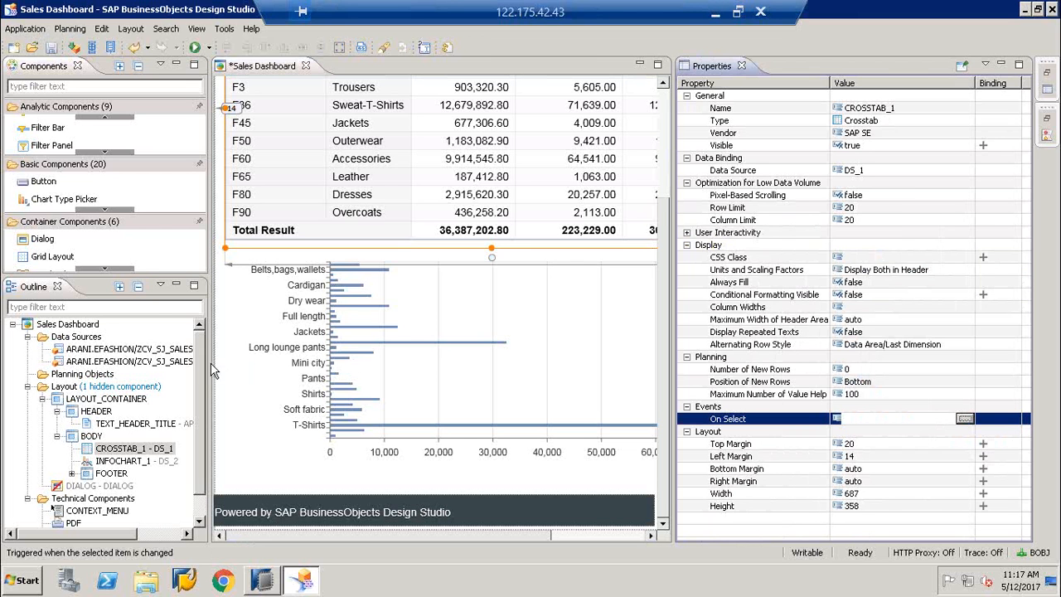
left_click(965, 419)
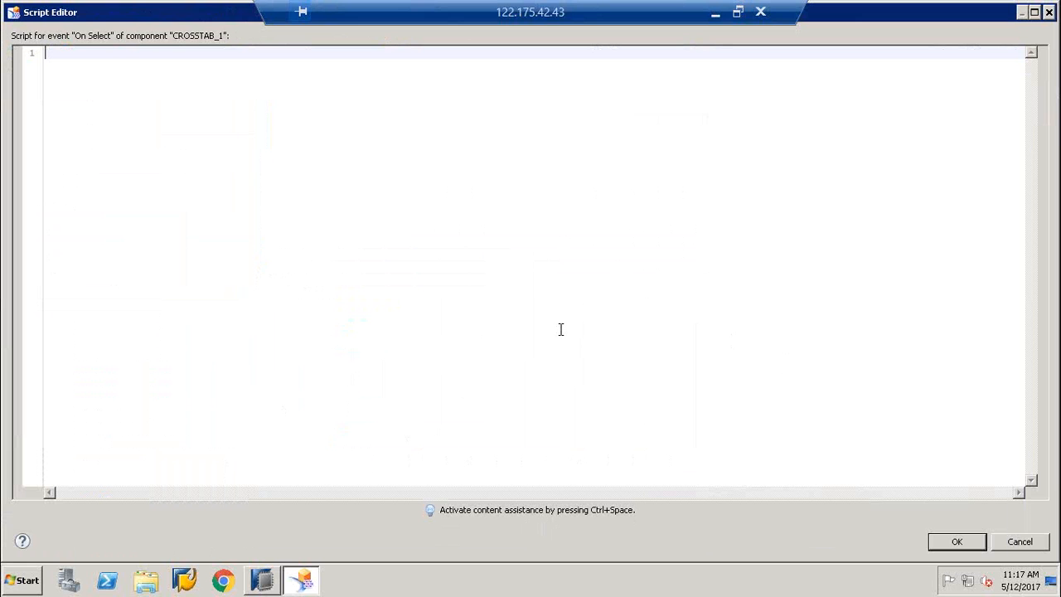
Step: Insert a DS_2.setFilterExt call in the script with "Family_code" as its dimension
key("ctrl+space")
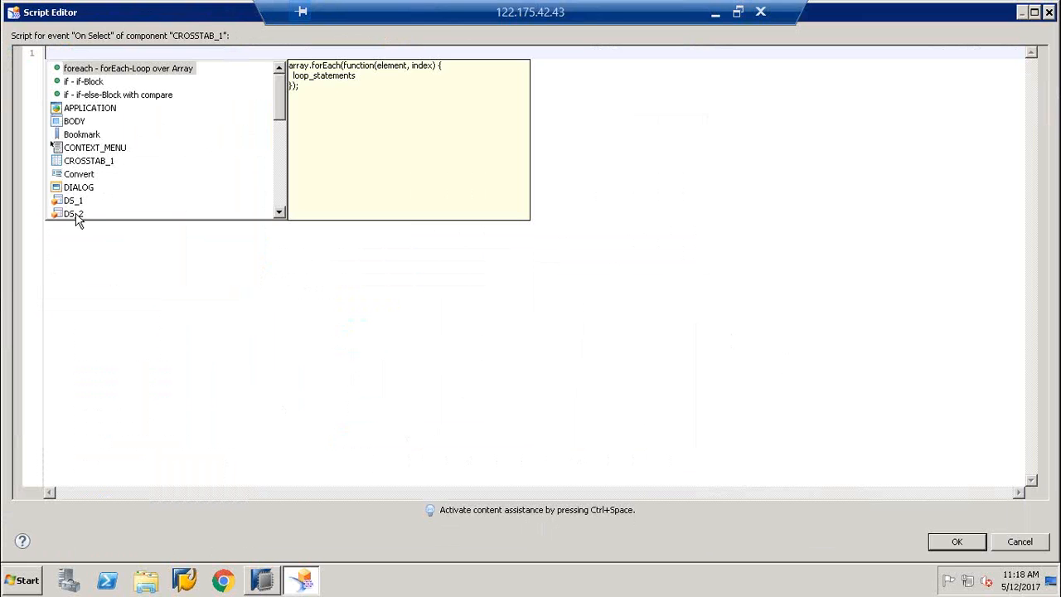
double_click(75, 214)
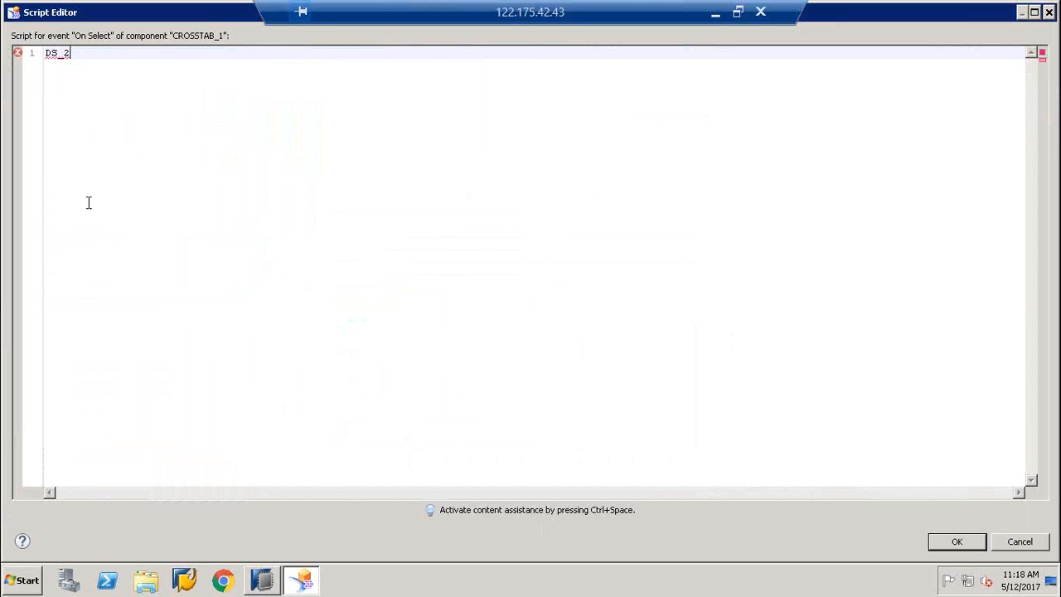
type(".")
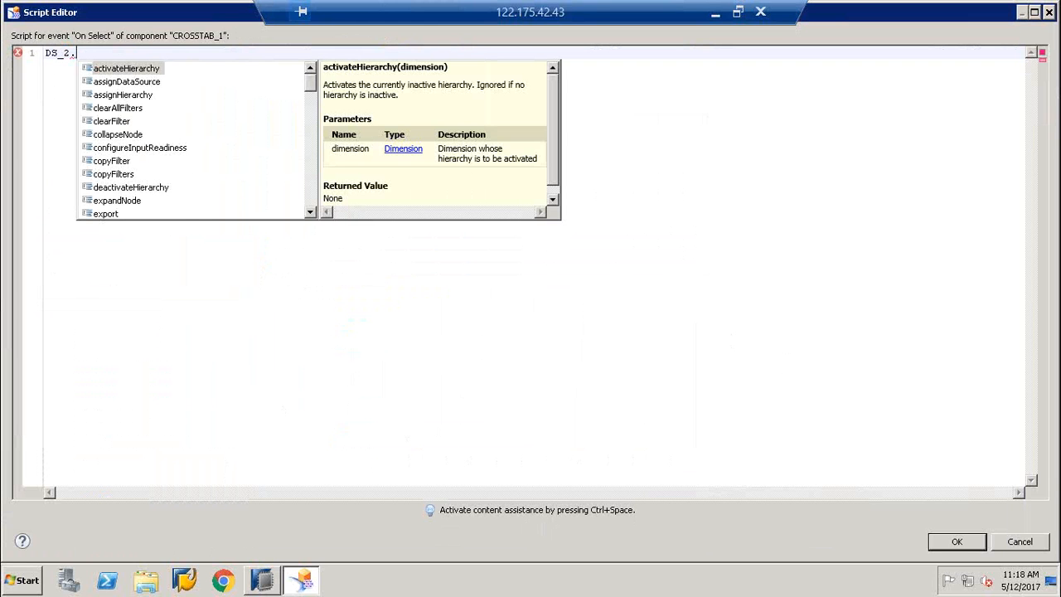
type("s")
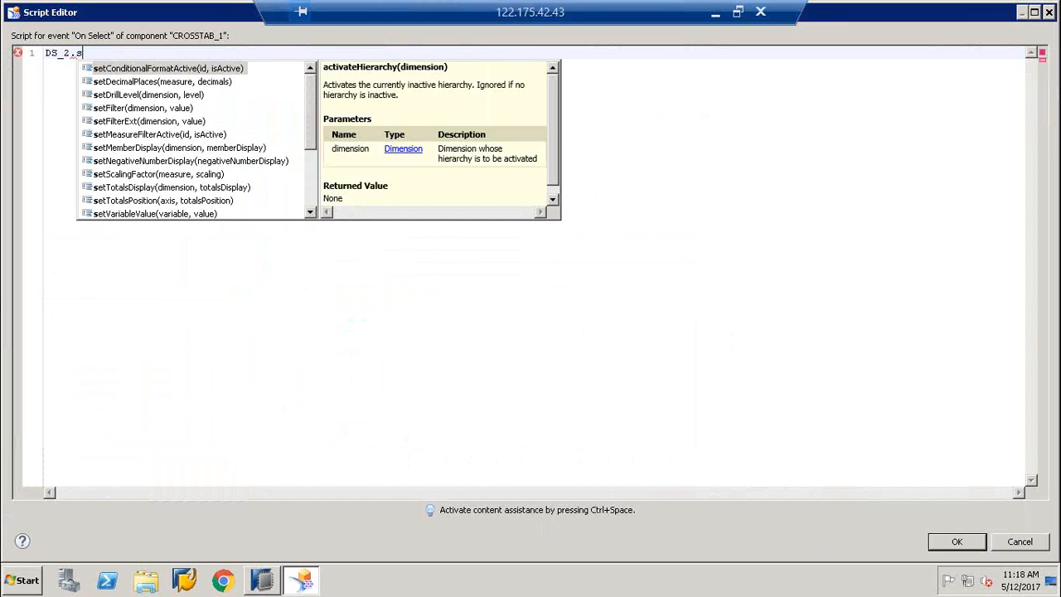
type("e")
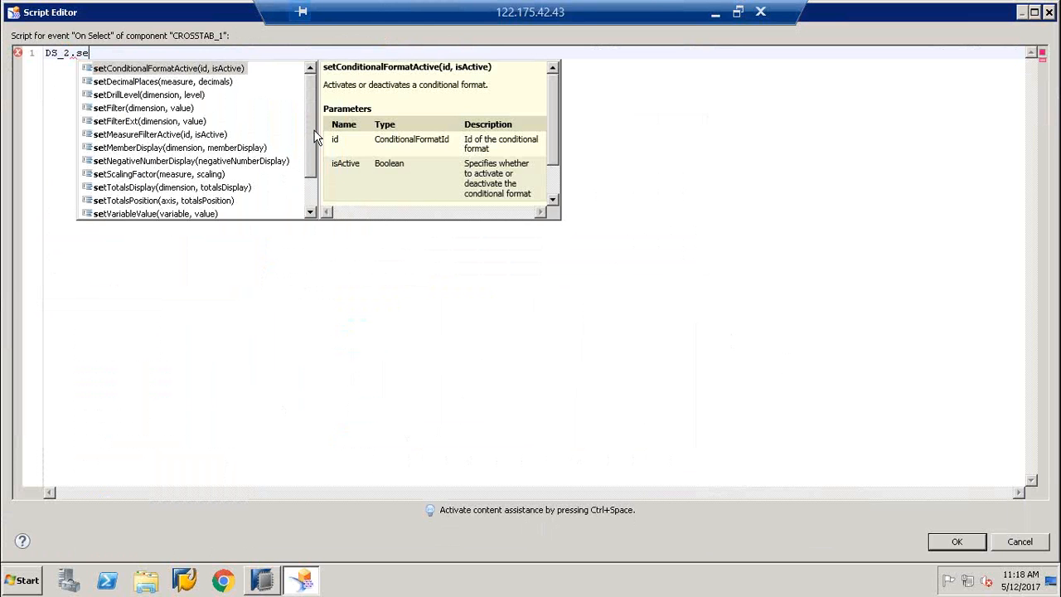
left_click(134, 122)
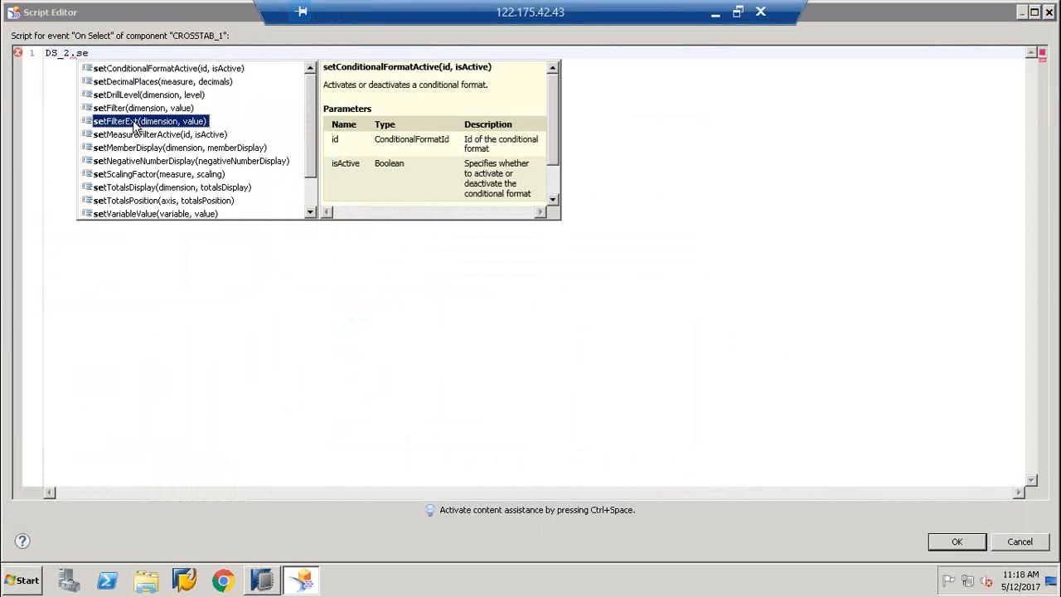
double_click(139, 122)
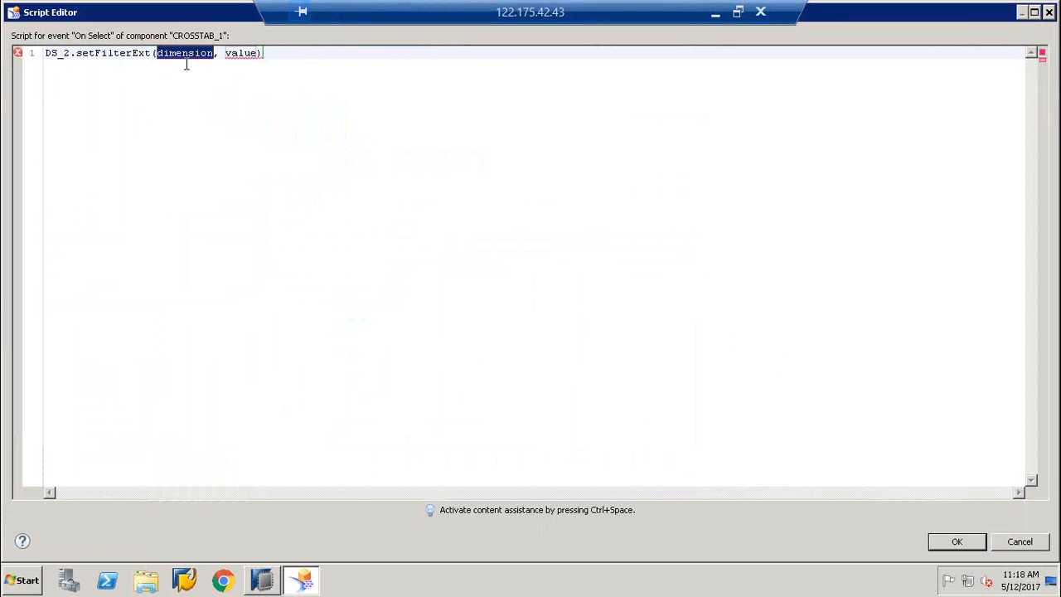
key("ctrl+space")
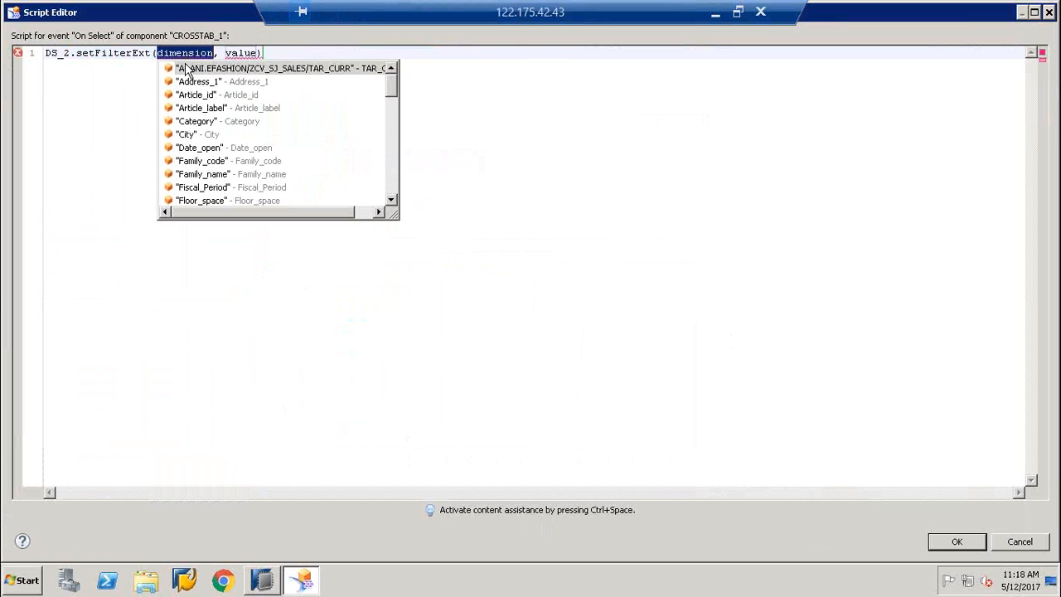
double_click(217, 161)
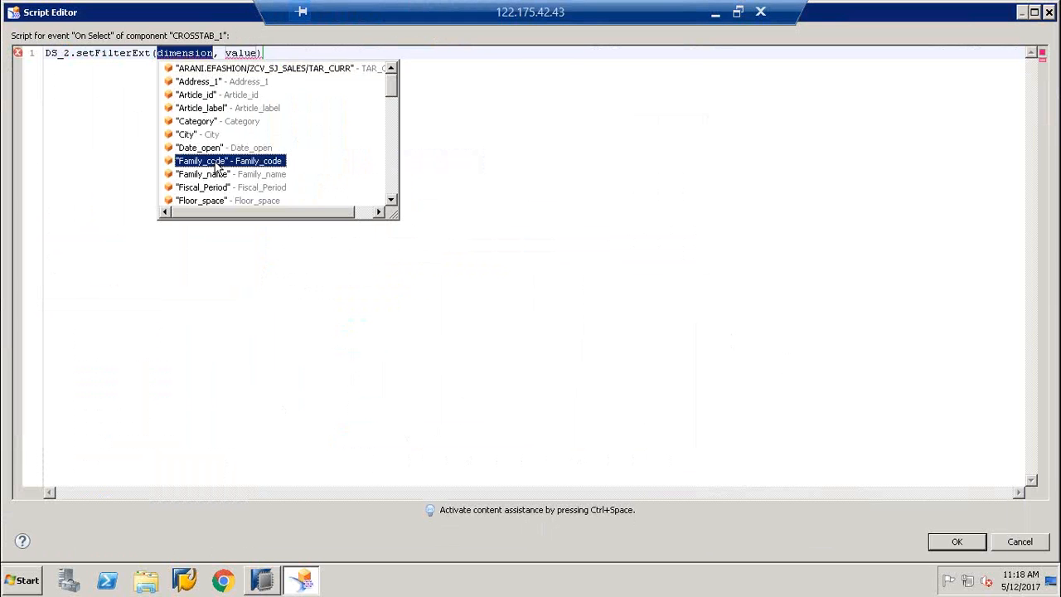
Step: Replace the value argument of setFilterExt with a reference to CROSSTAB_1 followed by a dot
double_click(266, 52)
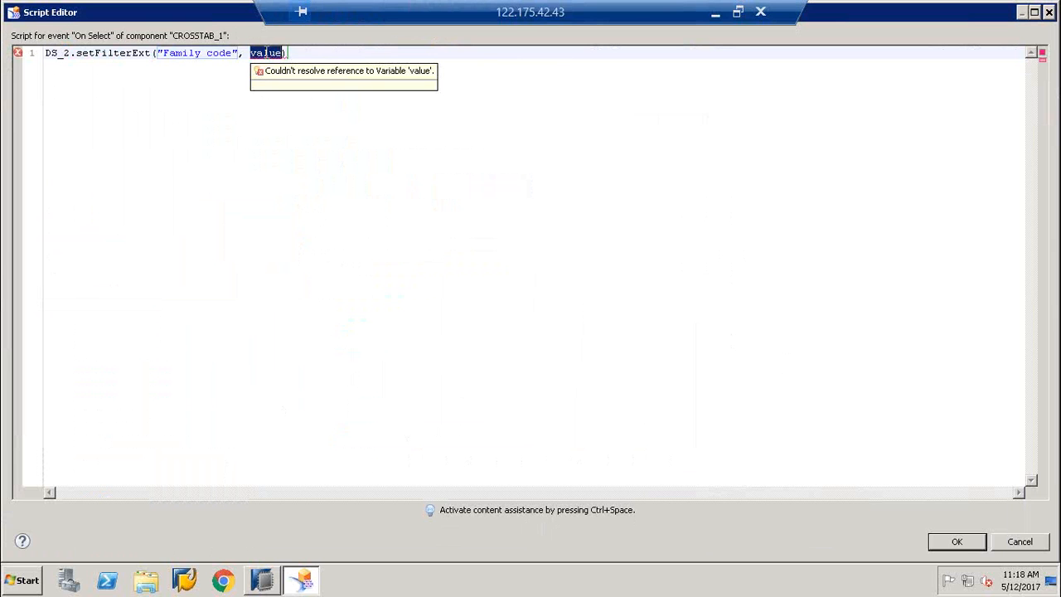
key("ctrl+space")
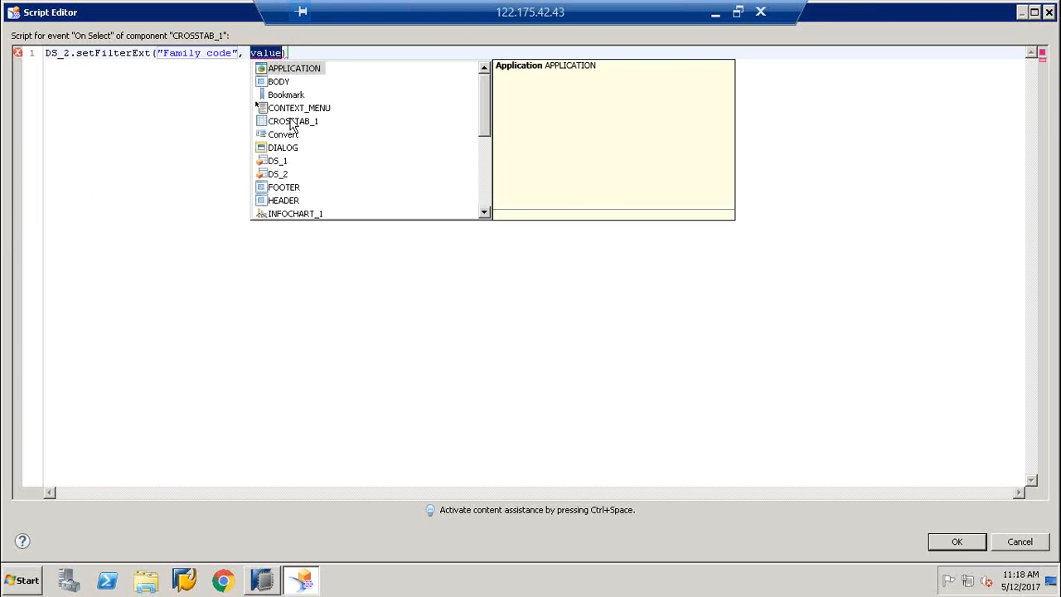
double_click(292, 121)
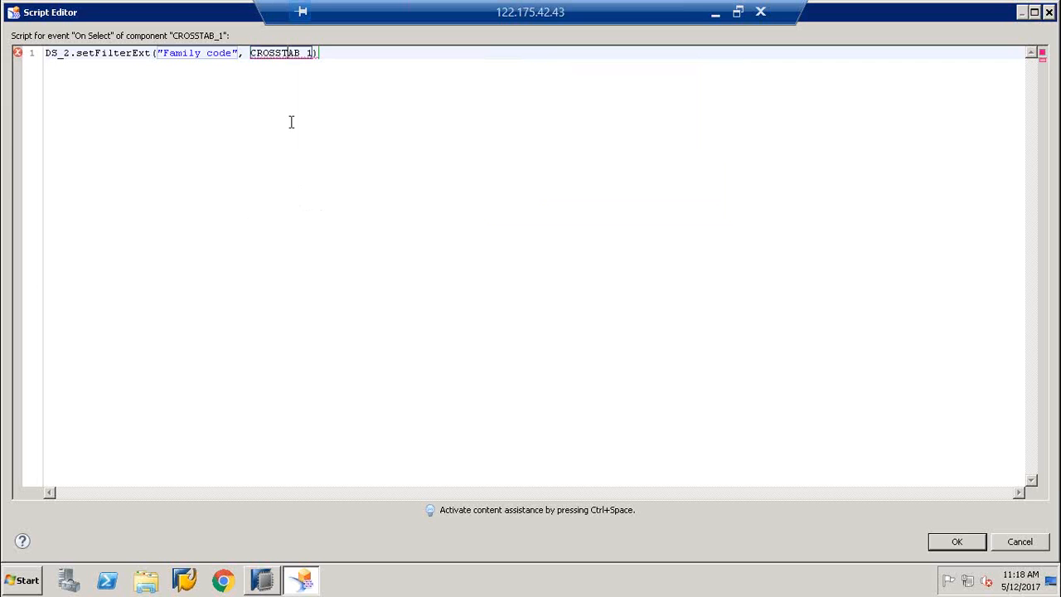
type(".")
type(".")
left_click(296, 53)
key("BackSpace")
key("ctrl+space")
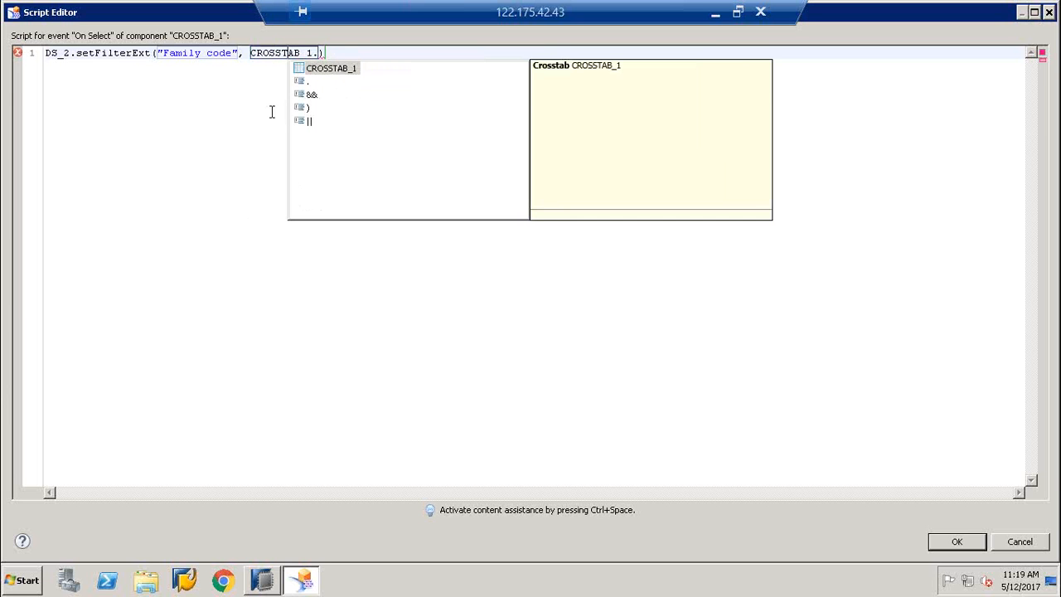
left_click(271, 111)
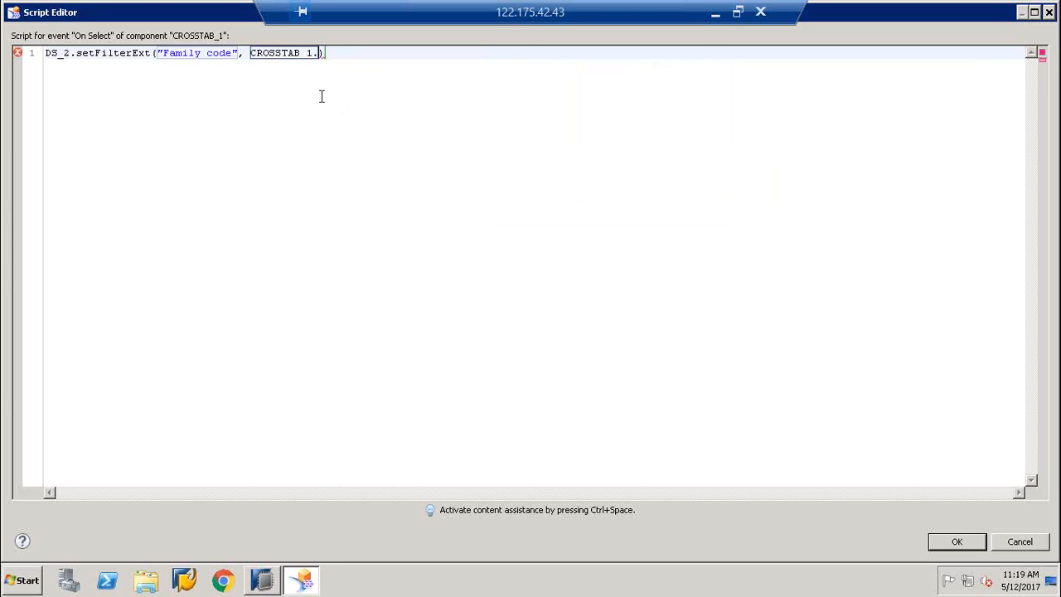
Step: Complete the CROSSTAB_1 reference with the getSelectedMember method for the "Family_code" dimension
type("ge")
key("BackSpace")
key("BackSpace")
key("ctrl+space")
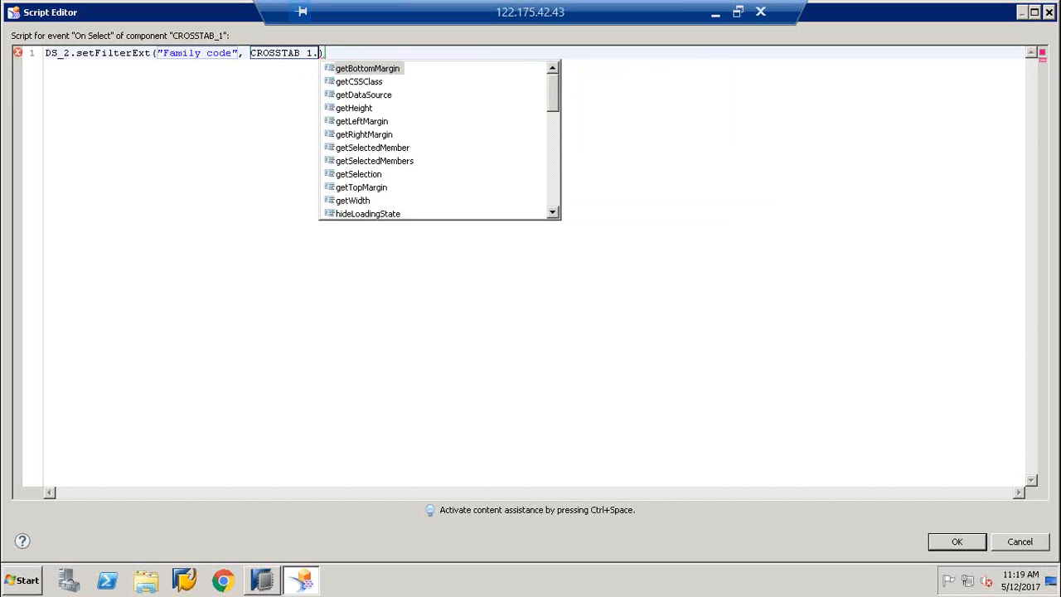
type("get")
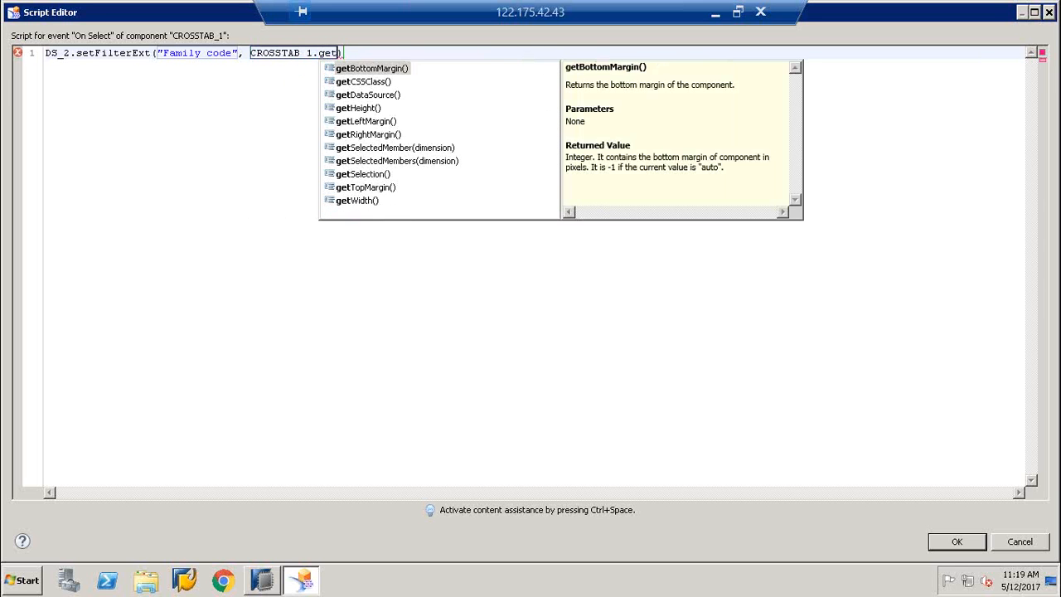
double_click(411, 150)
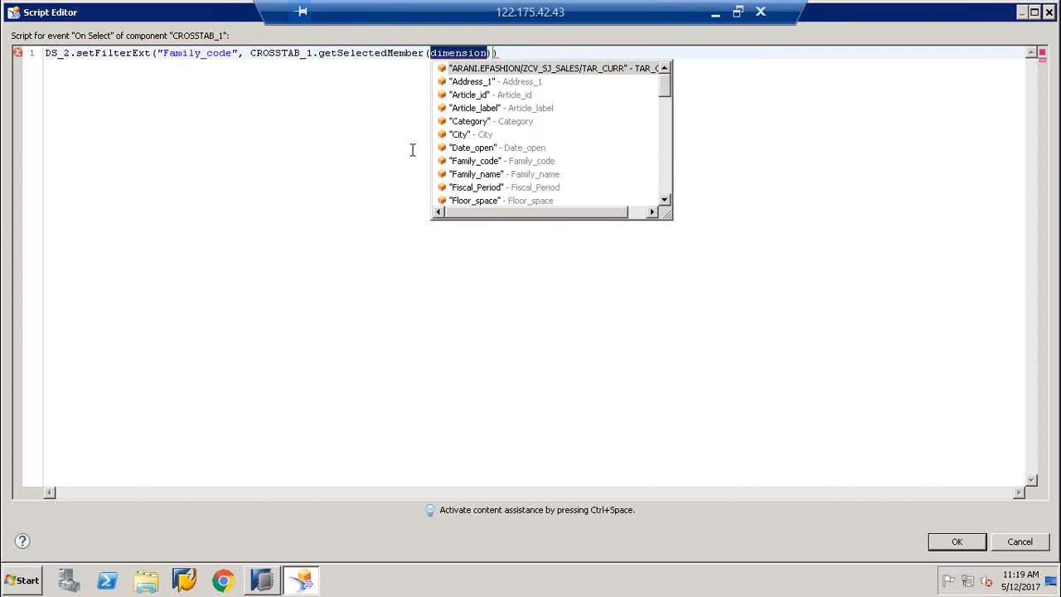
left_click(491, 162)
double_click(492, 163)
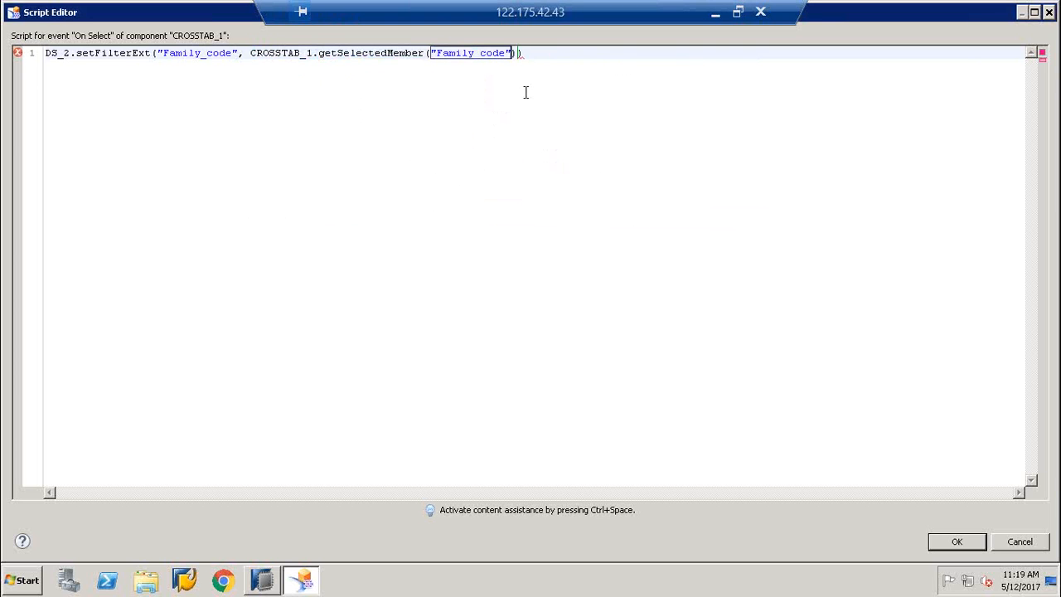
Step: End the script statement with a semicolon and accept the On Select script
left_click(537, 59)
type(";")
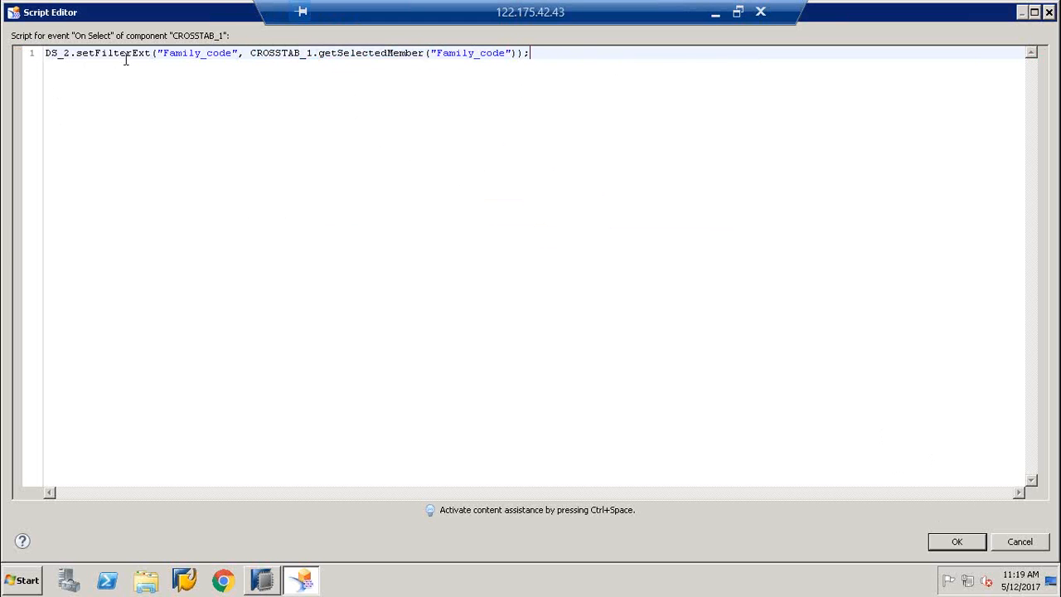
mouse_move(231, 60)
left_click(957, 542)
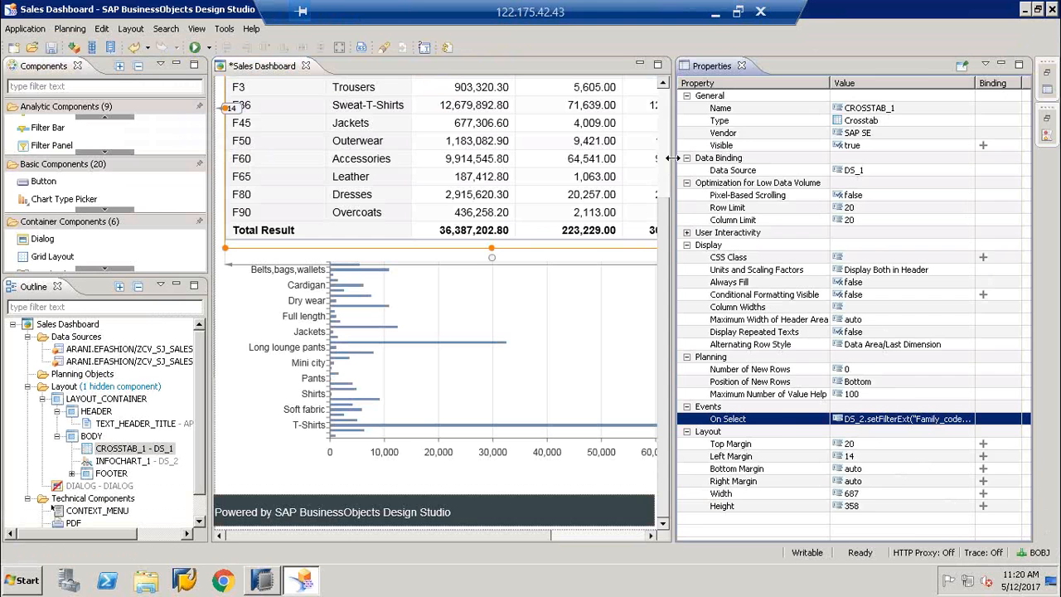
Step: Narrow the property list to reveal the full layout, and execute the dashboard locally in a maximized browser window
left_click_drag(737, 159, 806, 156)
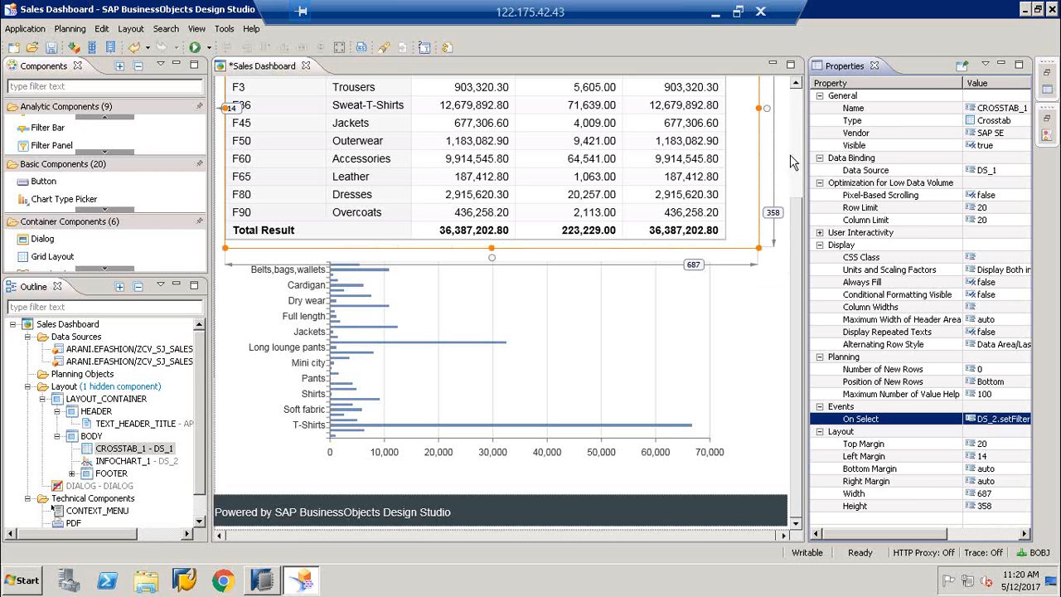
left_click(195, 47)
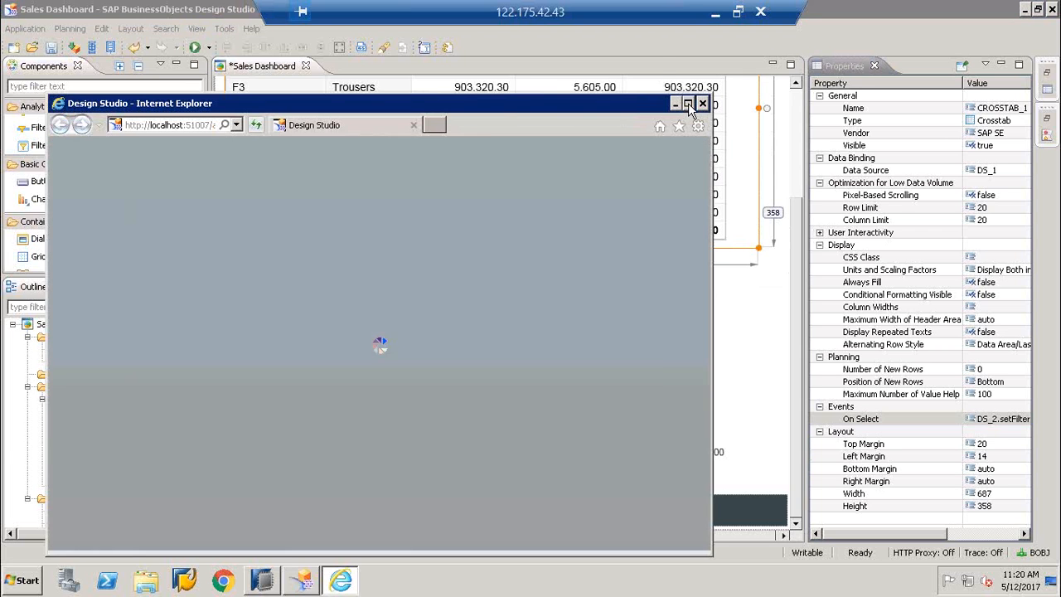
left_click(687, 104)
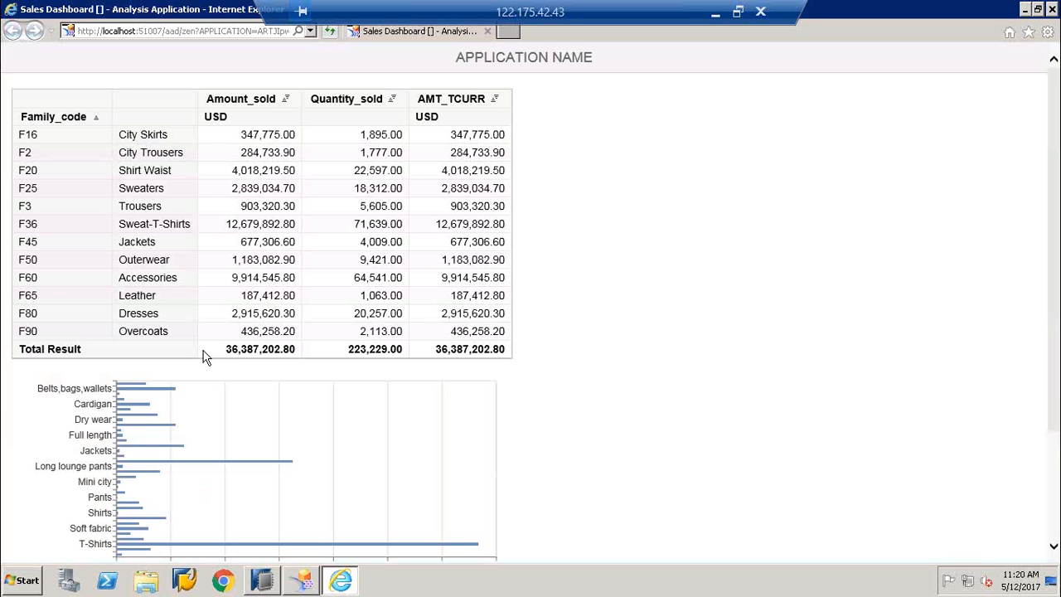
Step: Test the chart filtering by selecting crosstab rows F60, F25, F45, F50, F80, F90 and F3 in turn, finishing on F25
left_click(102, 280)
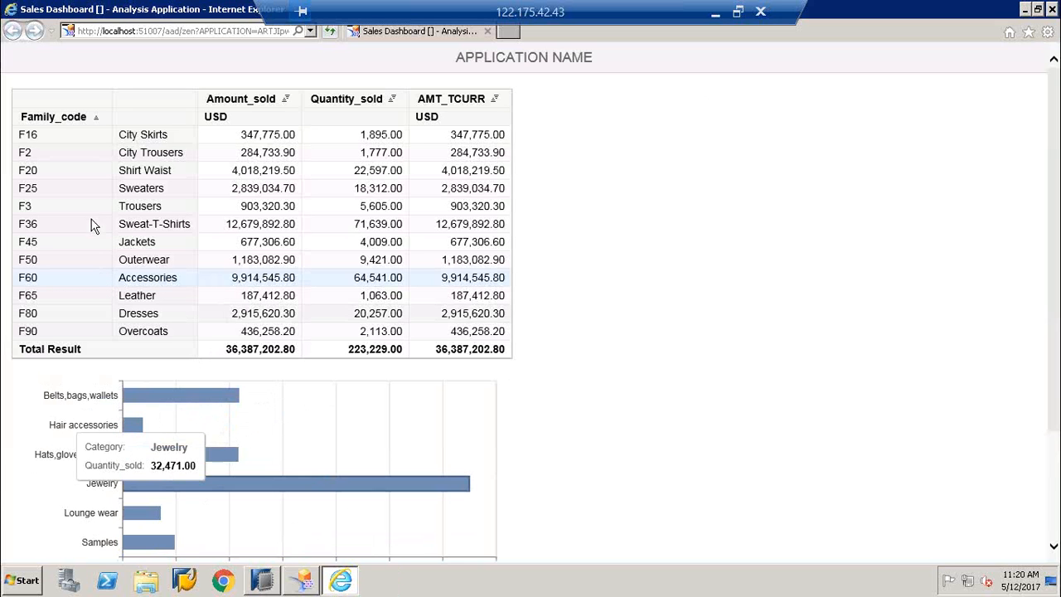
left_click(94, 194)
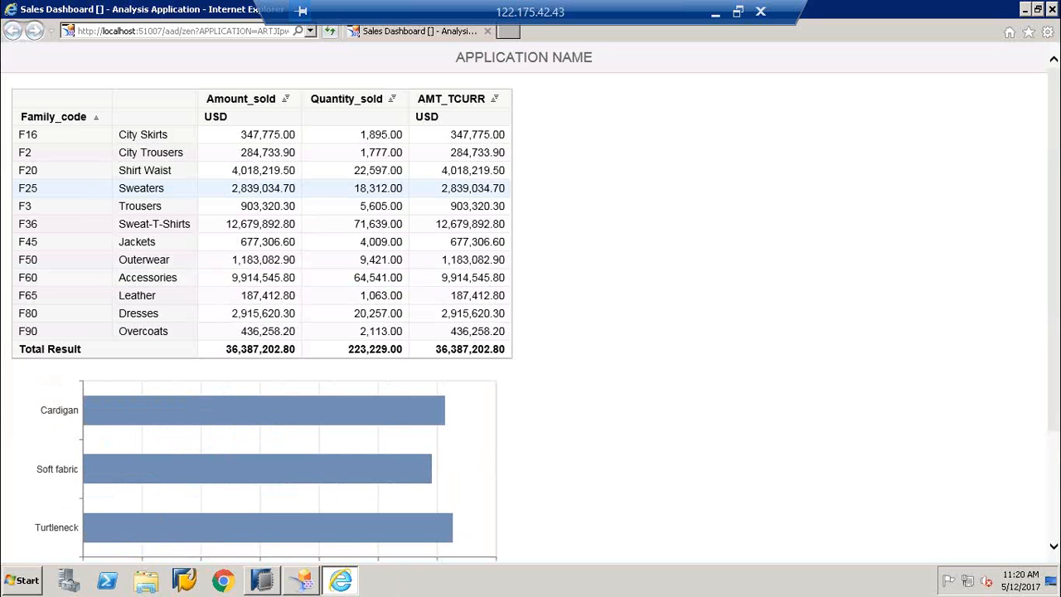
scroll(1056, 204, "down", 1)
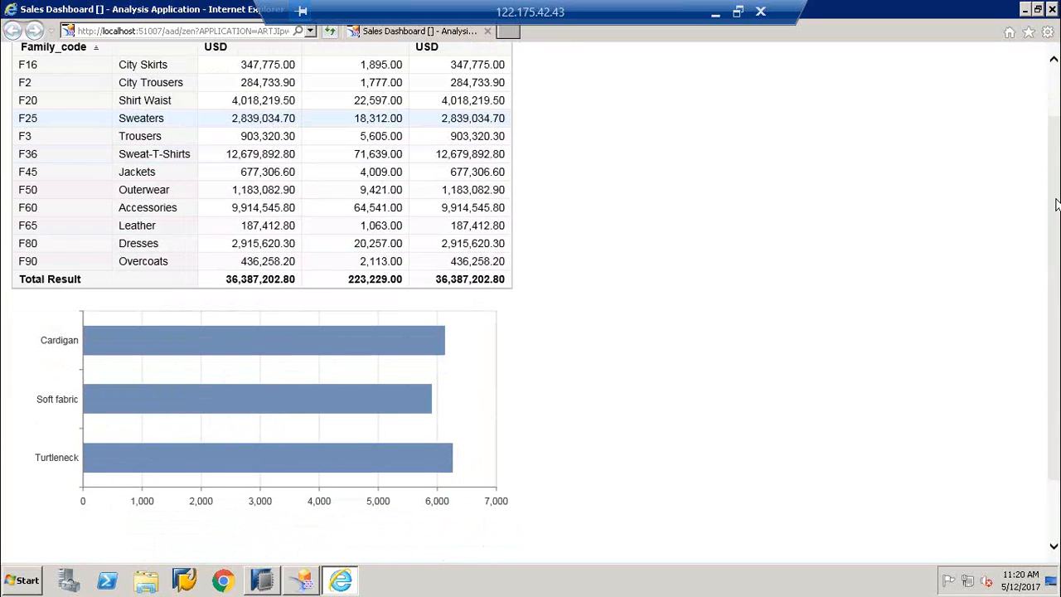
left_click(91, 170)
left_click(87, 188)
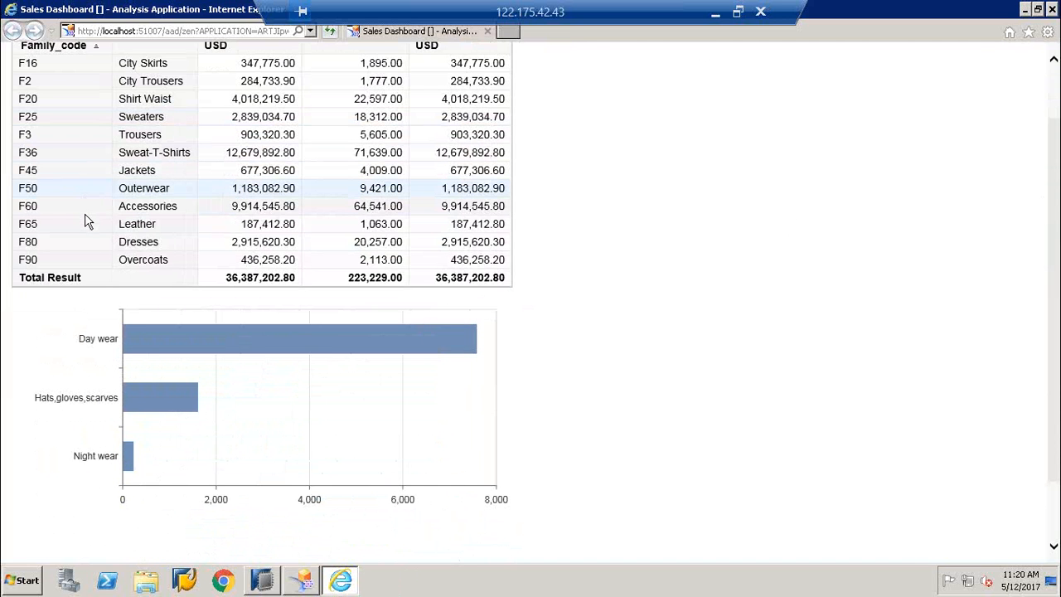
left_click(86, 208)
left_click(86, 242)
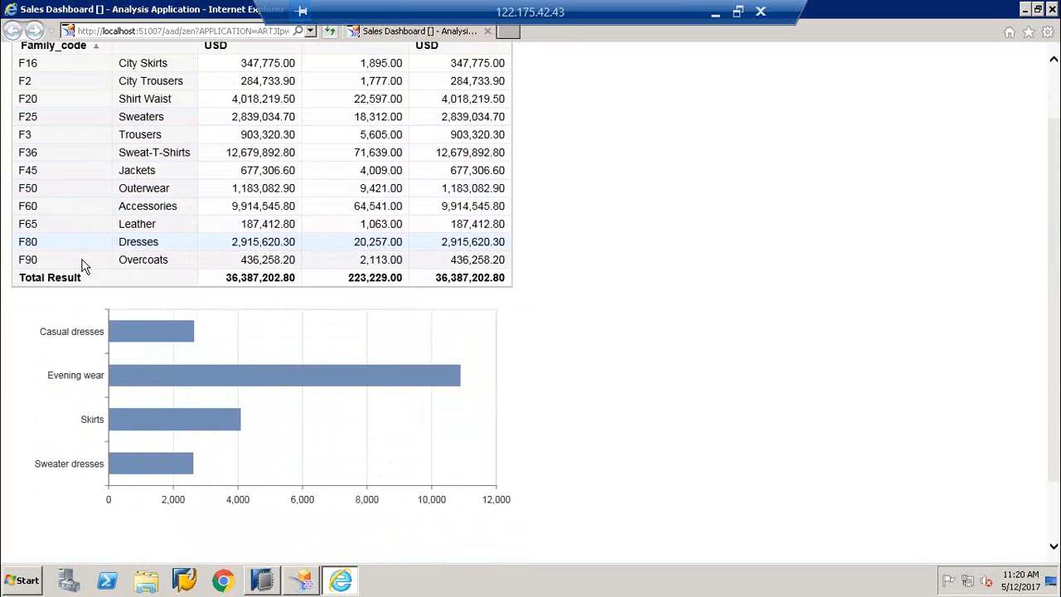
left_click(83, 262)
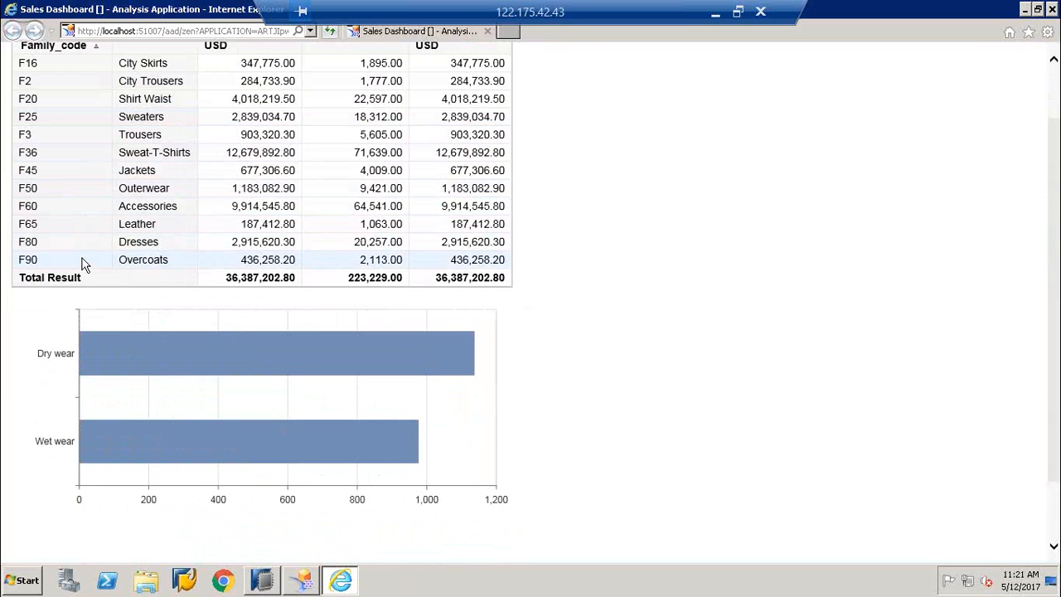
left_click(83, 208)
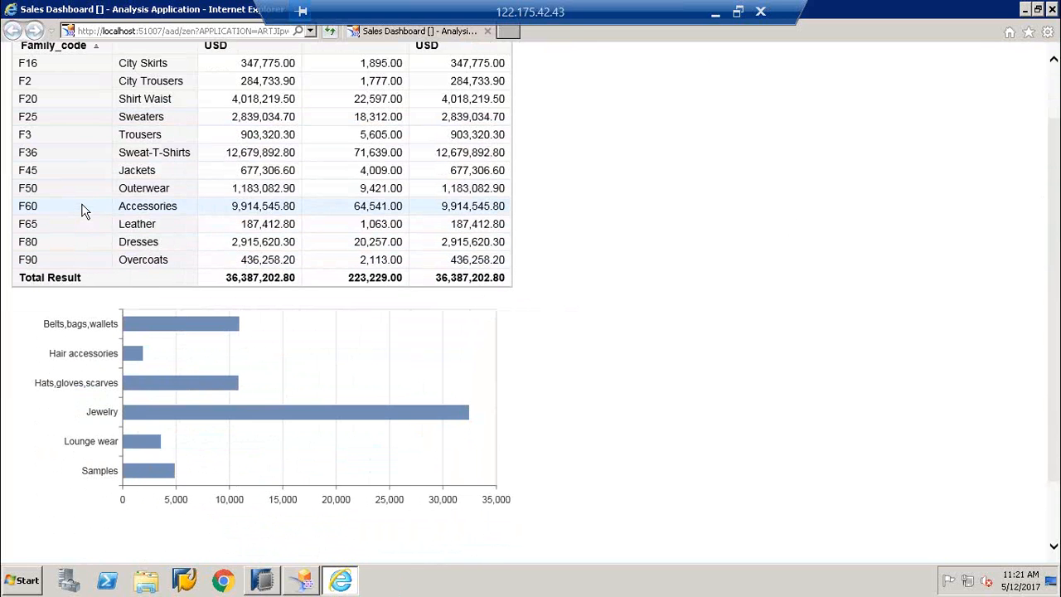
left_click(73, 137)
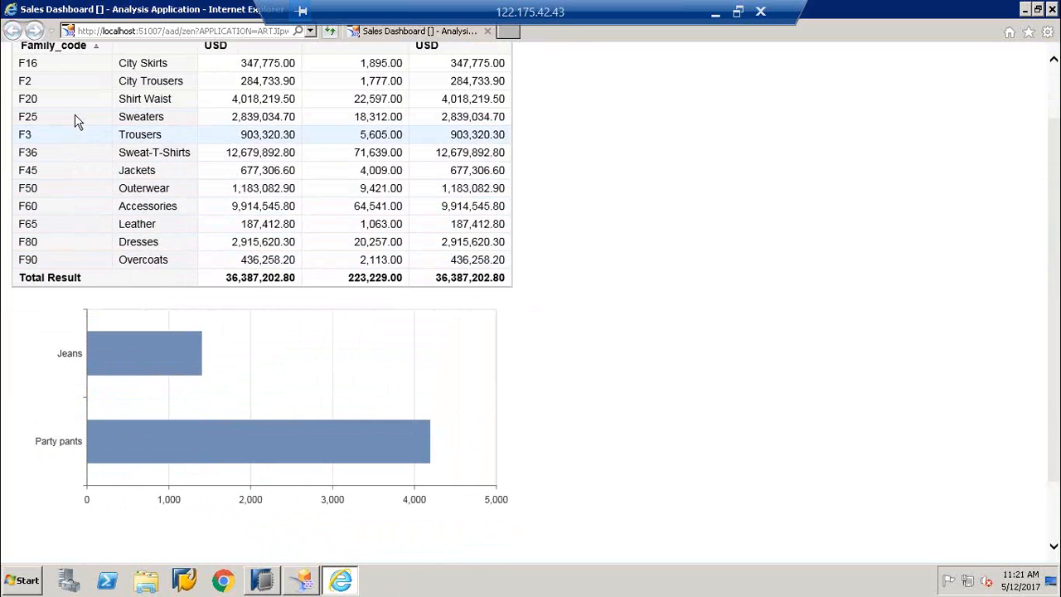
left_click(75, 112)
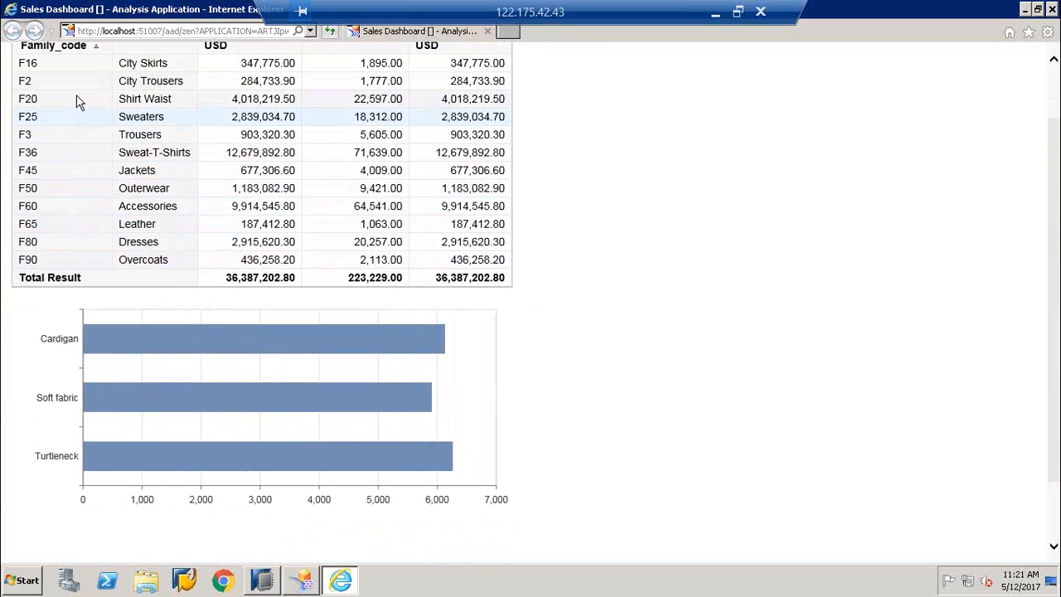
Step: Check the chart filtering for crosstab rows F20, F2 and F25, and close the dashboard preview
left_click(78, 97)
left_click(80, 89)
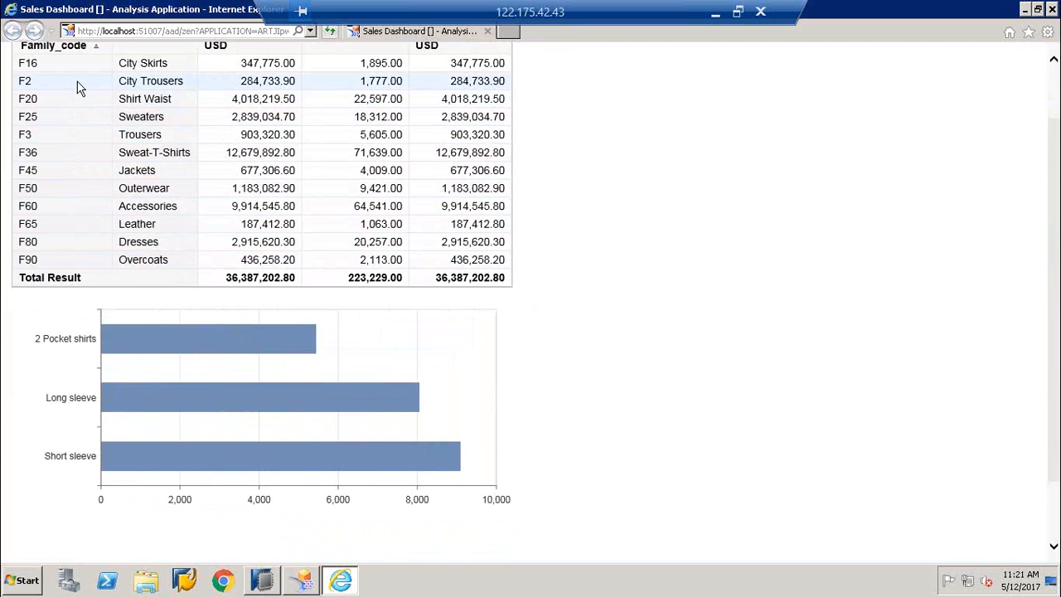
left_click(87, 117)
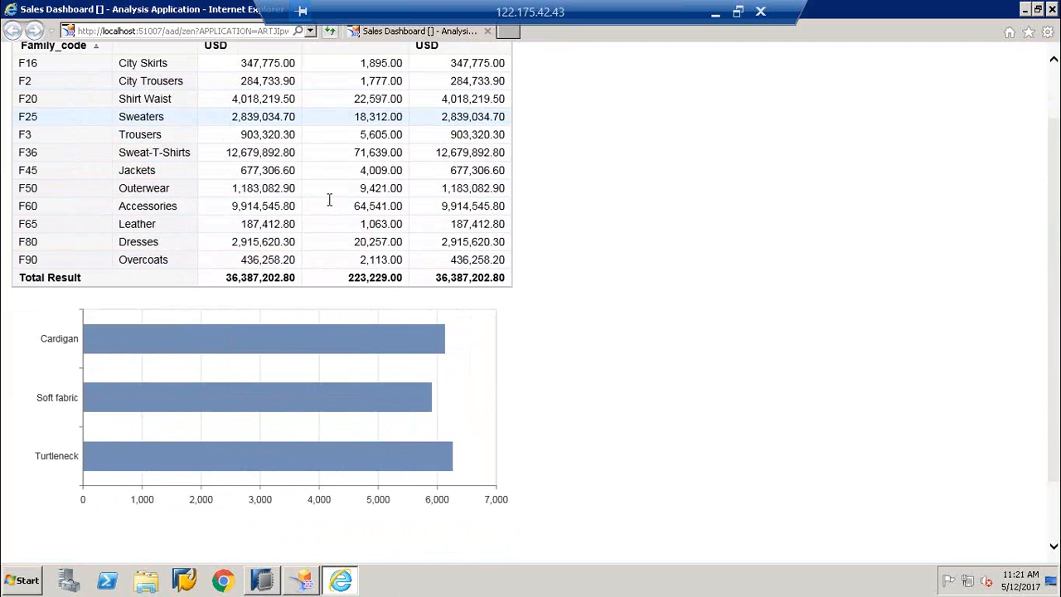
left_click(1047, 31)
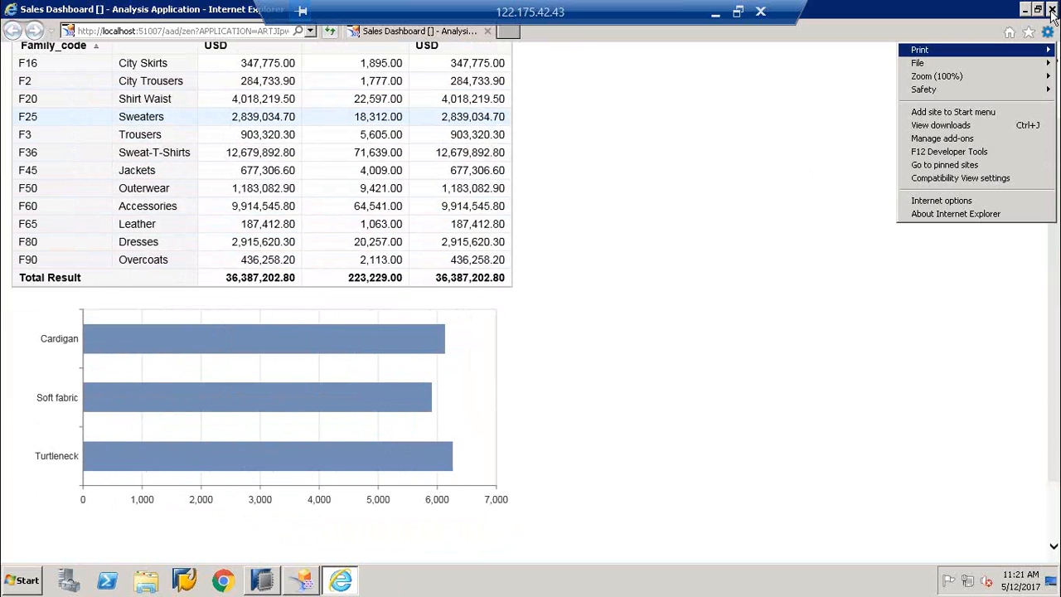
left_click(1051, 10)
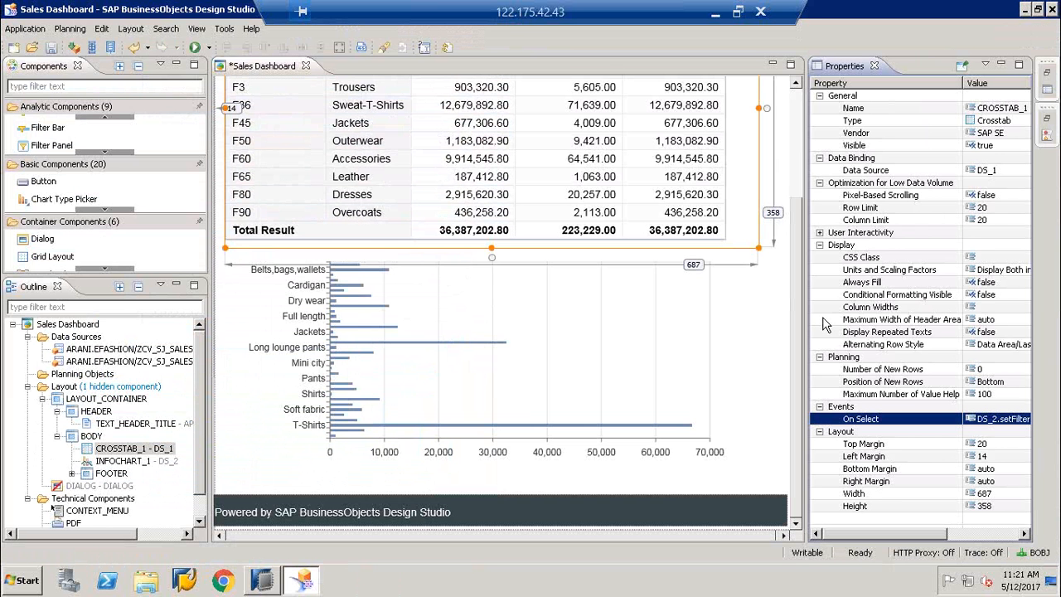
Step: Narrow the bar chart INFOCHART_1 below the crosstab to a width of 464
left_click(609, 330)
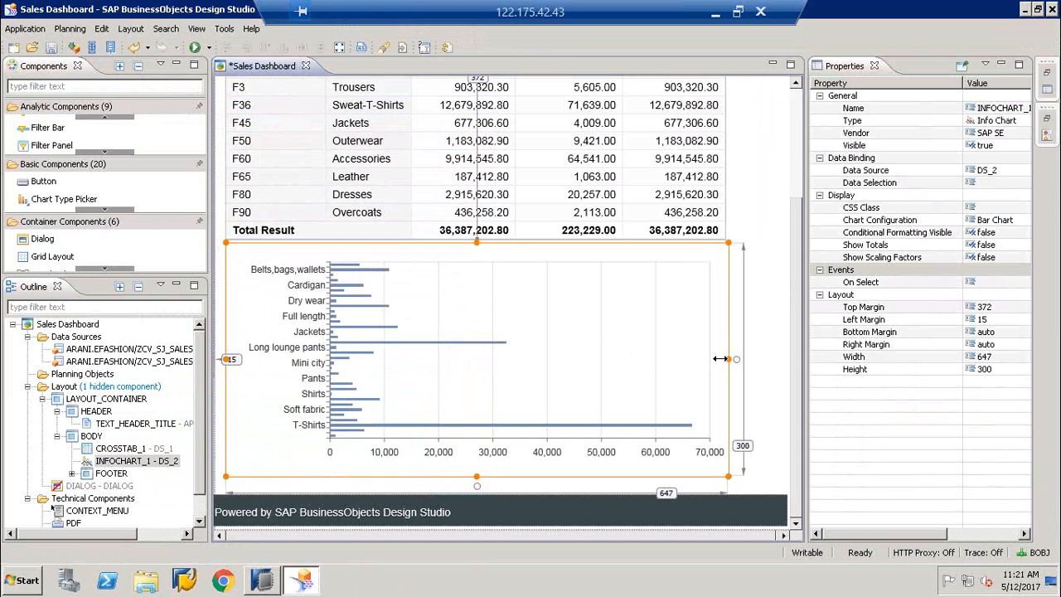
left_click_drag(719, 358, 586, 348)
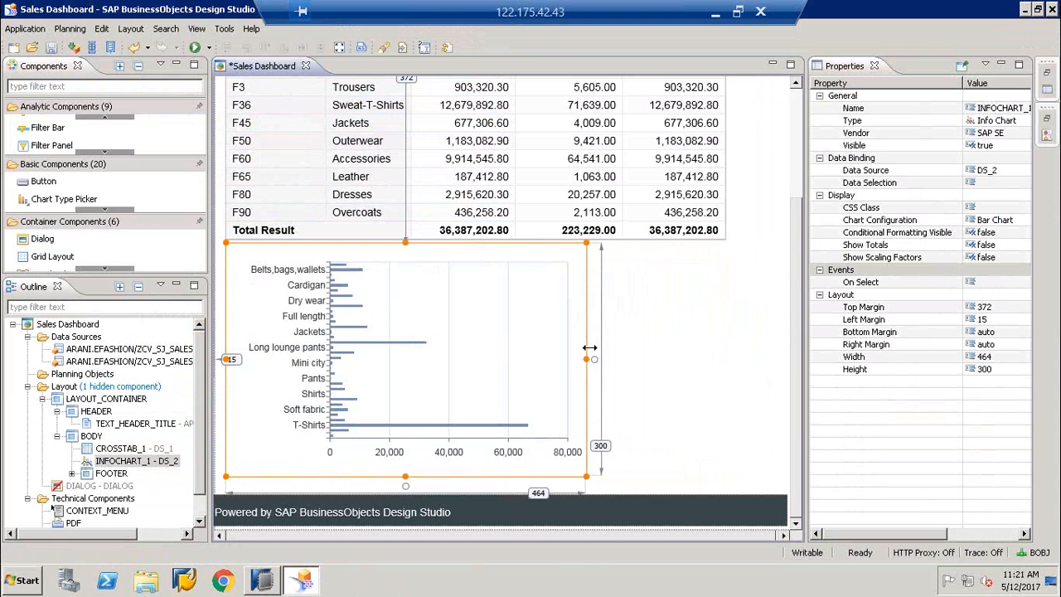
left_click(651, 340)
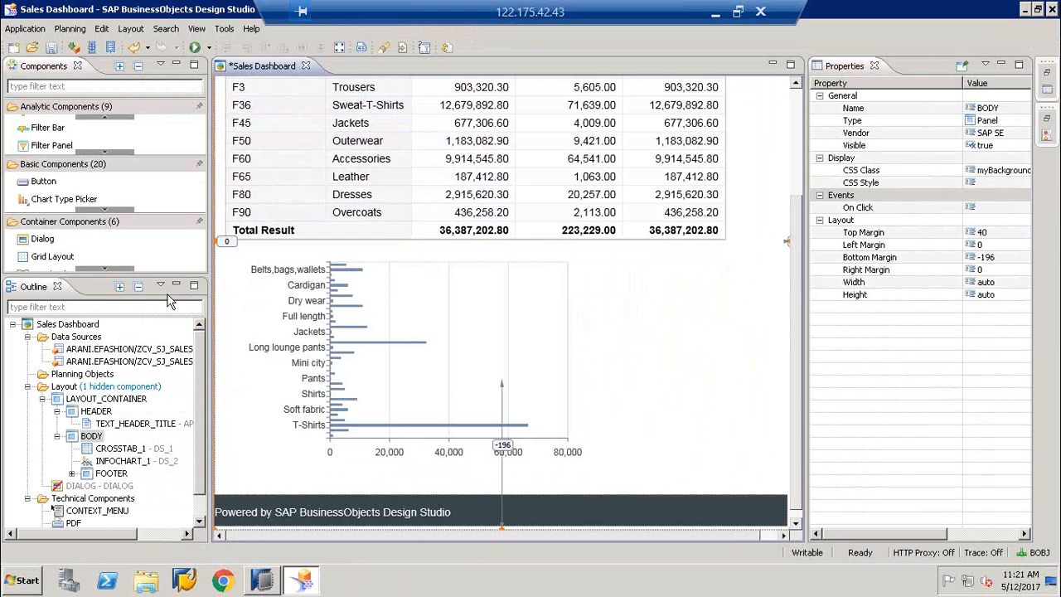
Step: Widen the property list for the Sales Dashboard application and open its On Startup event script for editing
left_click(67, 323)
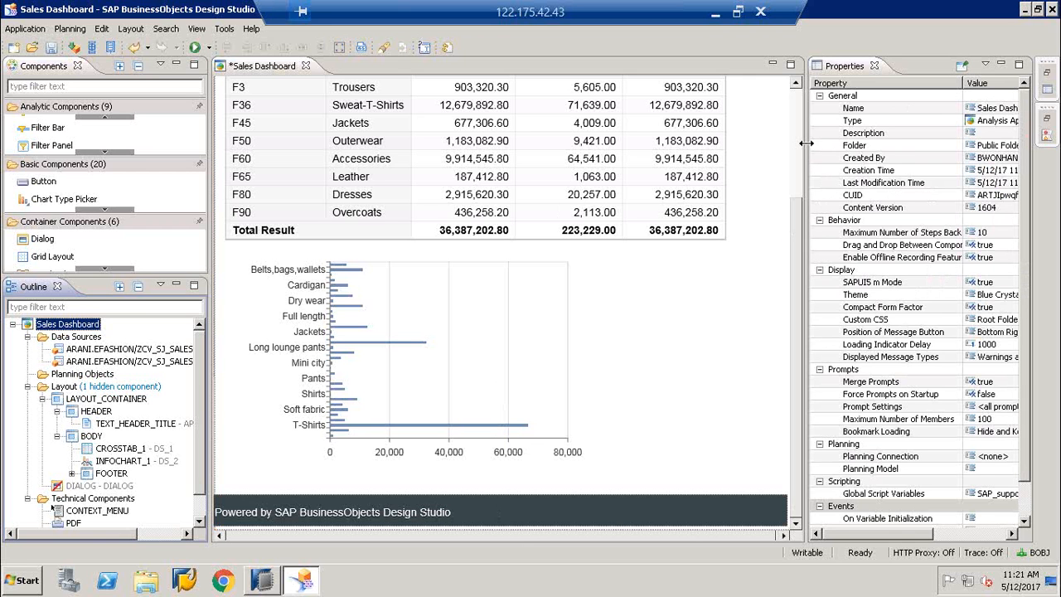
left_click_drag(782, 145, 749, 150)
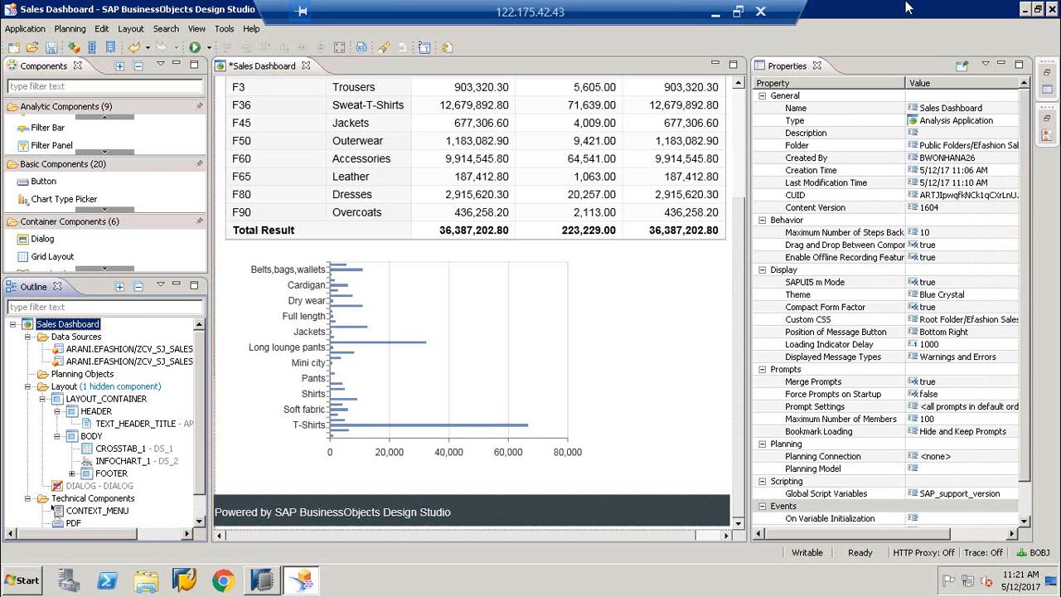
left_click(1022, 510)
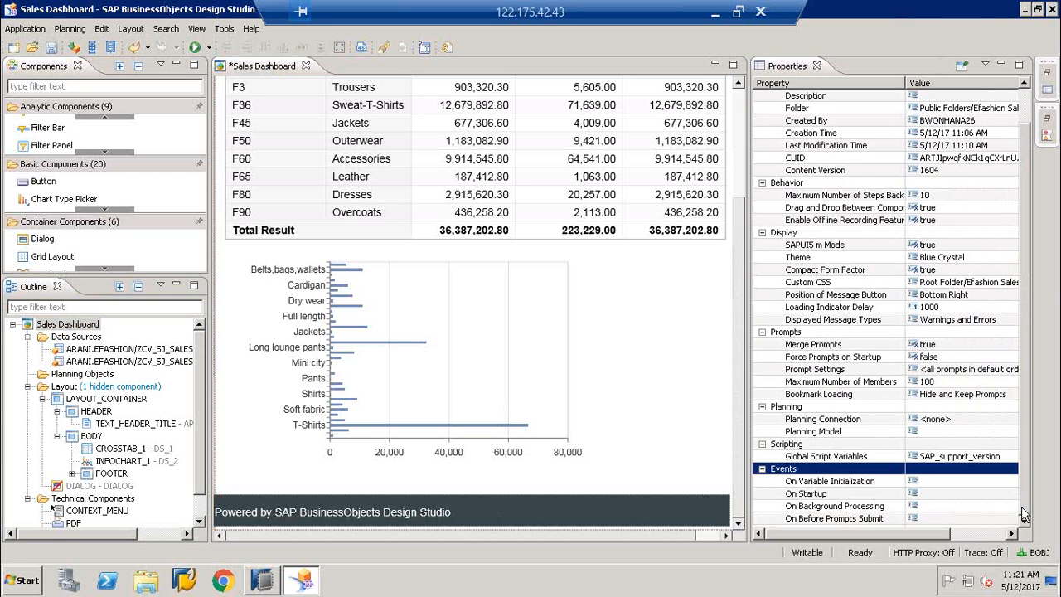
left_click(934, 495)
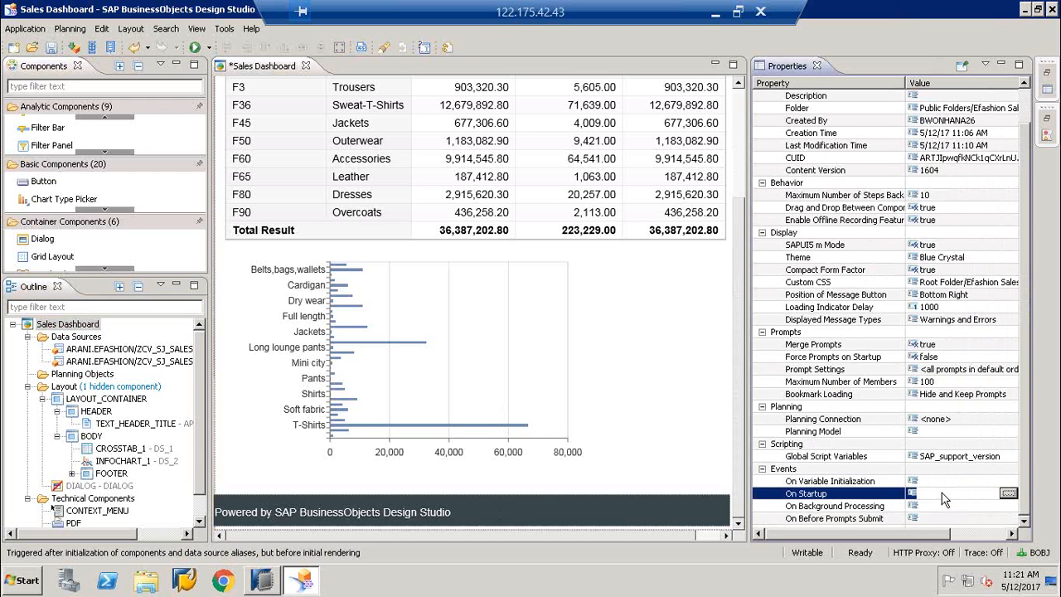
left_click(1007, 494)
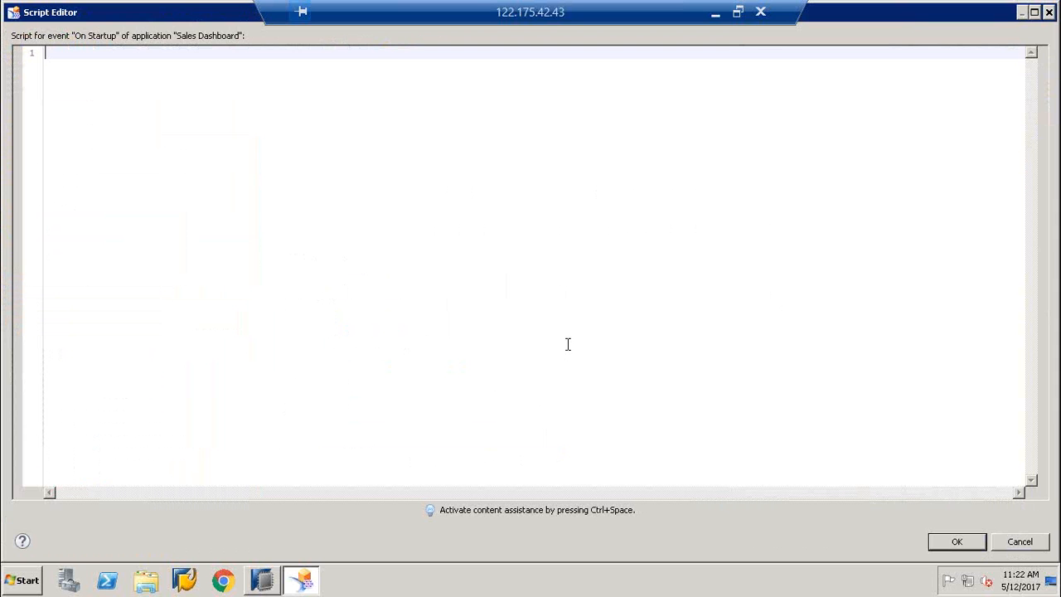
Step: Start the On Startup script with a DS_2.setFilter call on the "Family_code" dimension
key("ctrl+space")
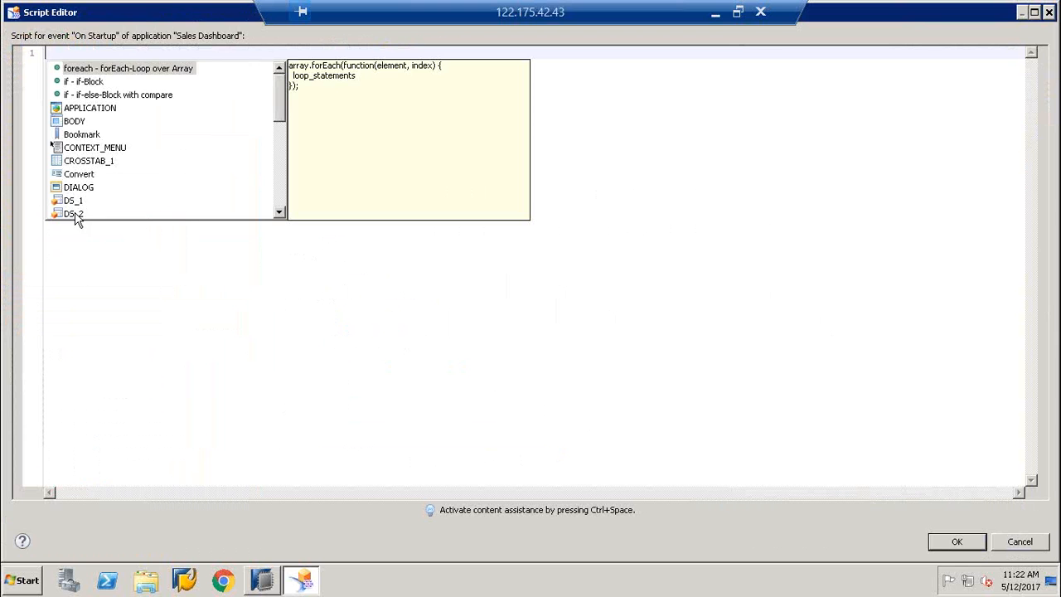
double_click(74, 213)
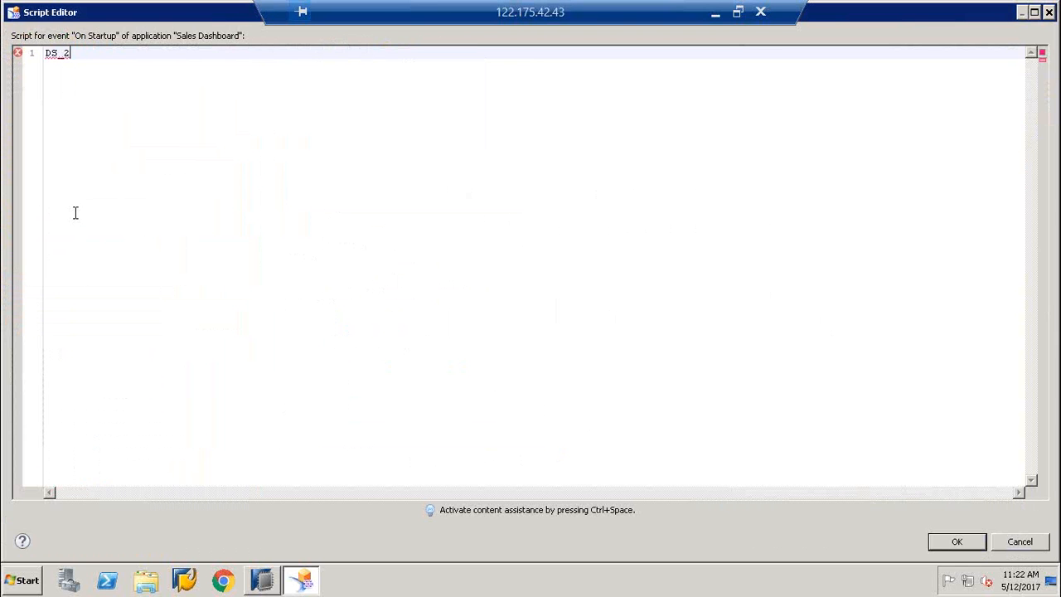
type(".")
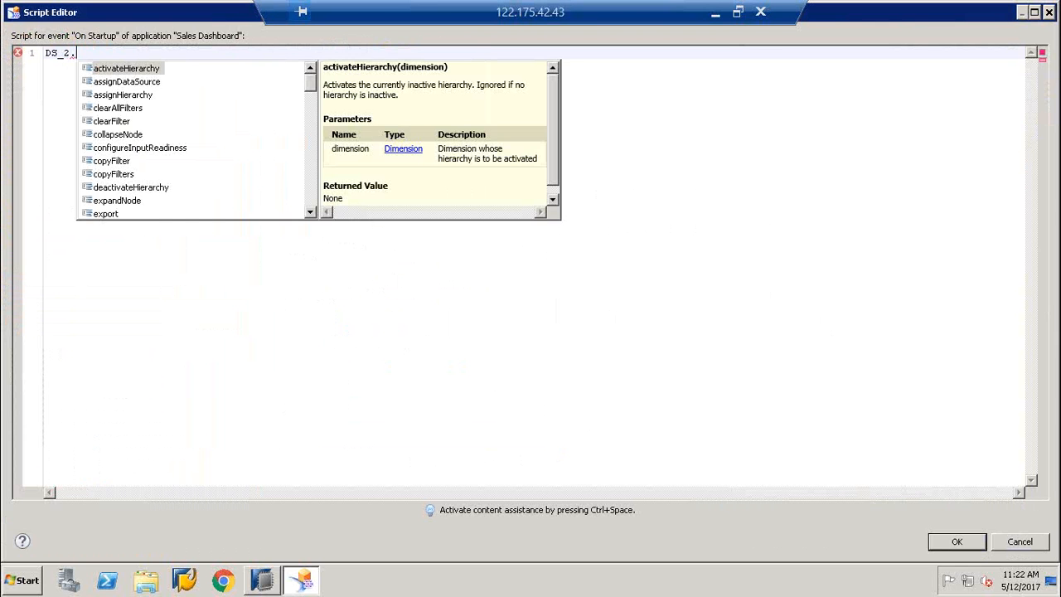
type("set")
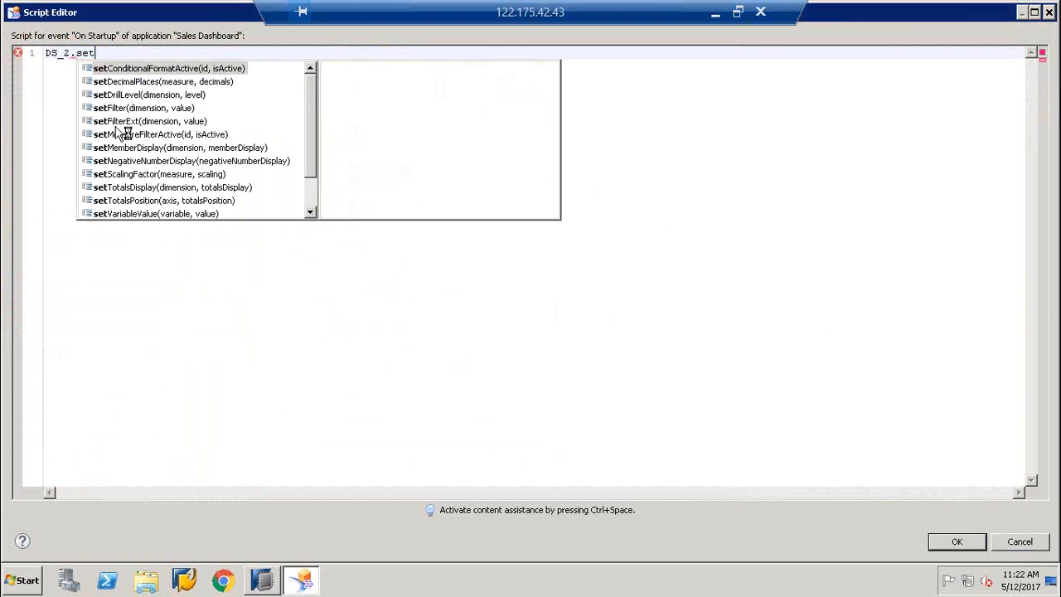
double_click(122, 109)
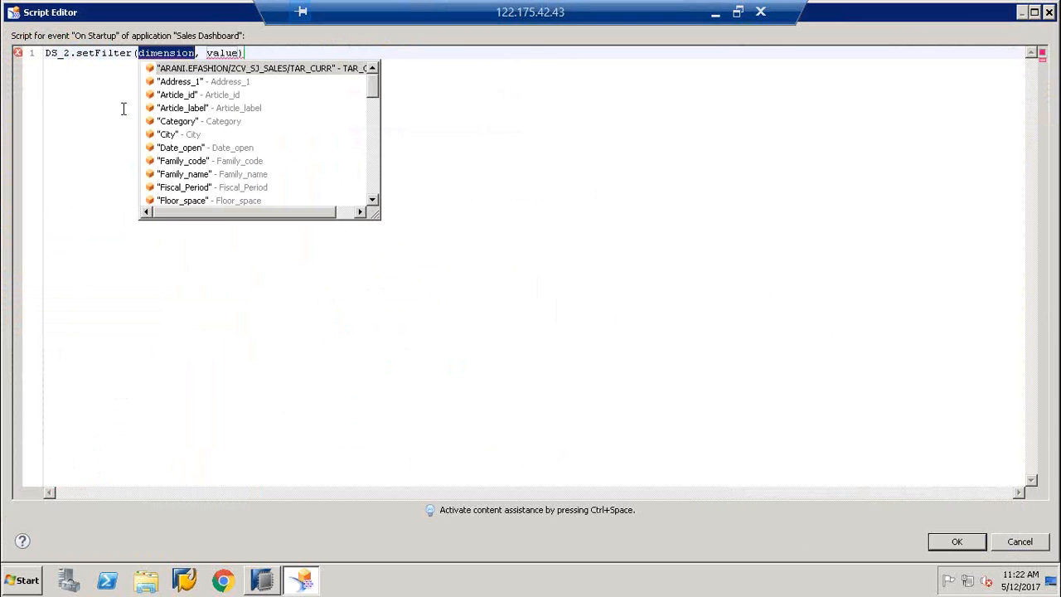
double_click(194, 162)
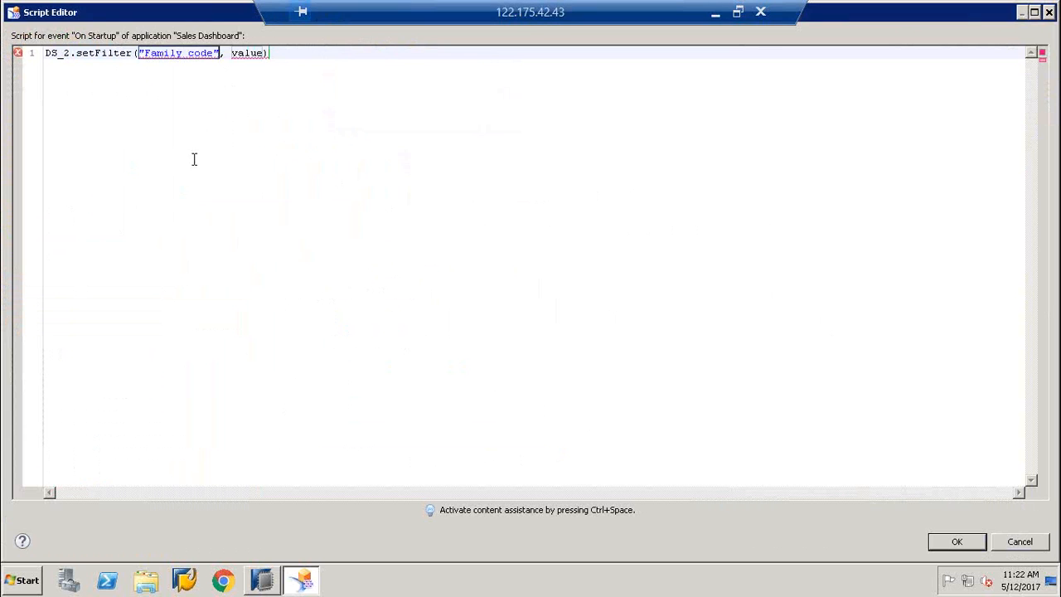
Step: Set the filter value to "F60", end the statement with a semicolon, and accept the On Startup script
double_click(248, 53)
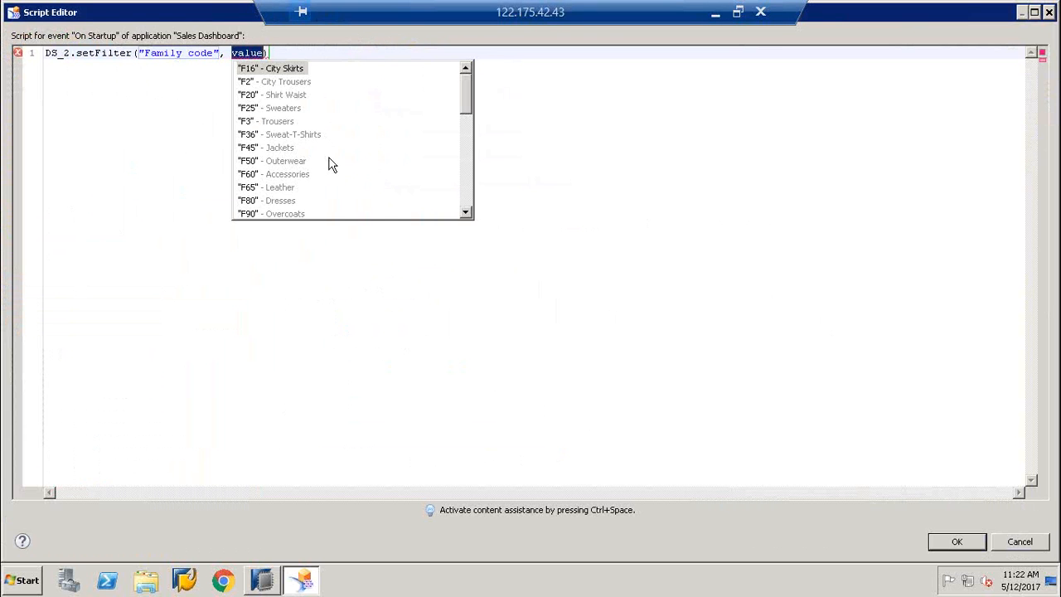
left_click(270, 175)
double_click(272, 175)
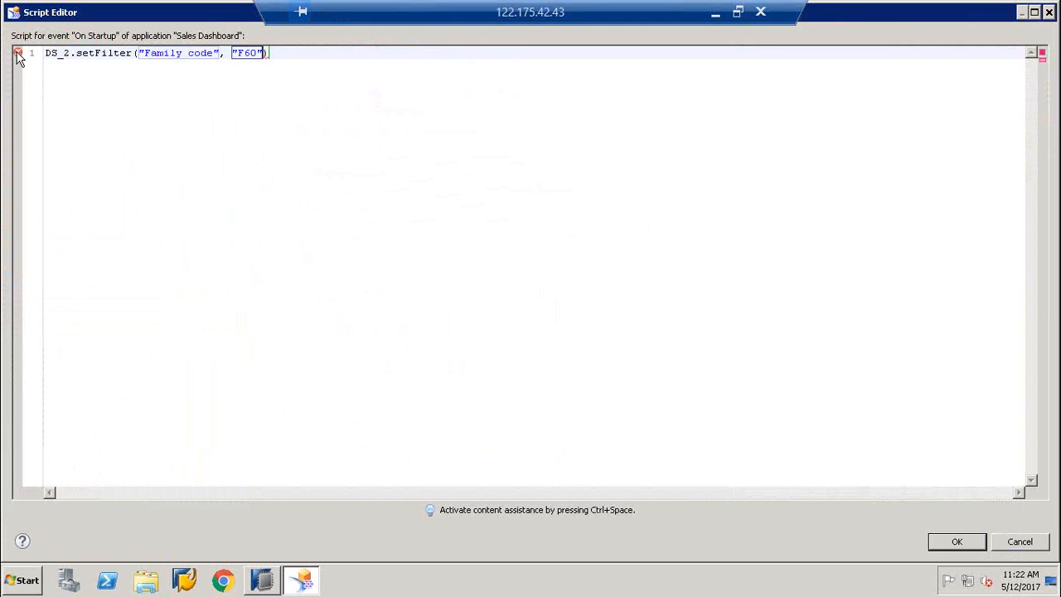
mouse_move(18, 54)
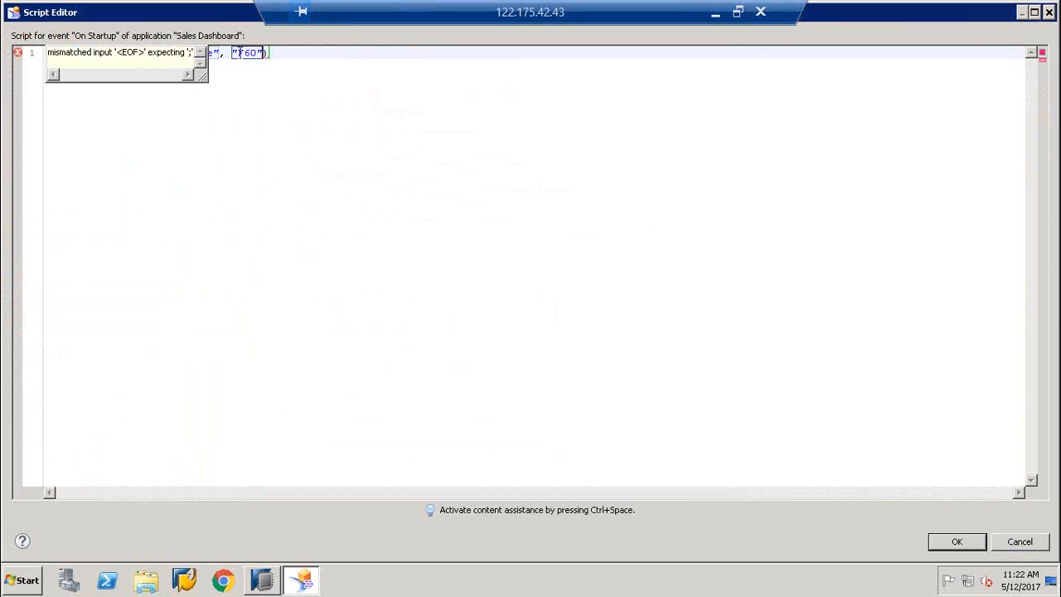
left_click(324, 49)
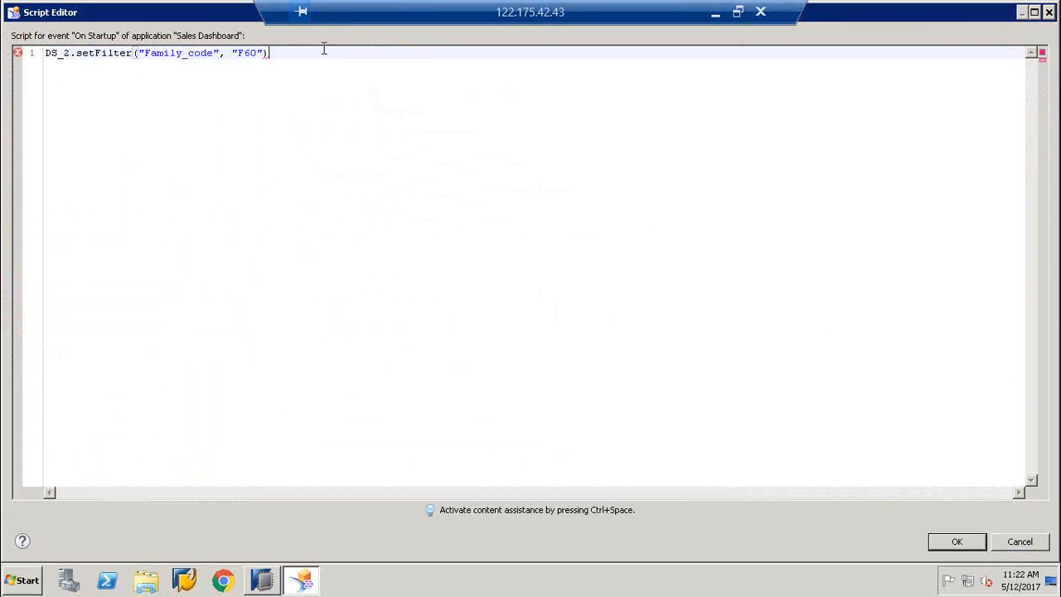
type(";")
left_click(953, 541)
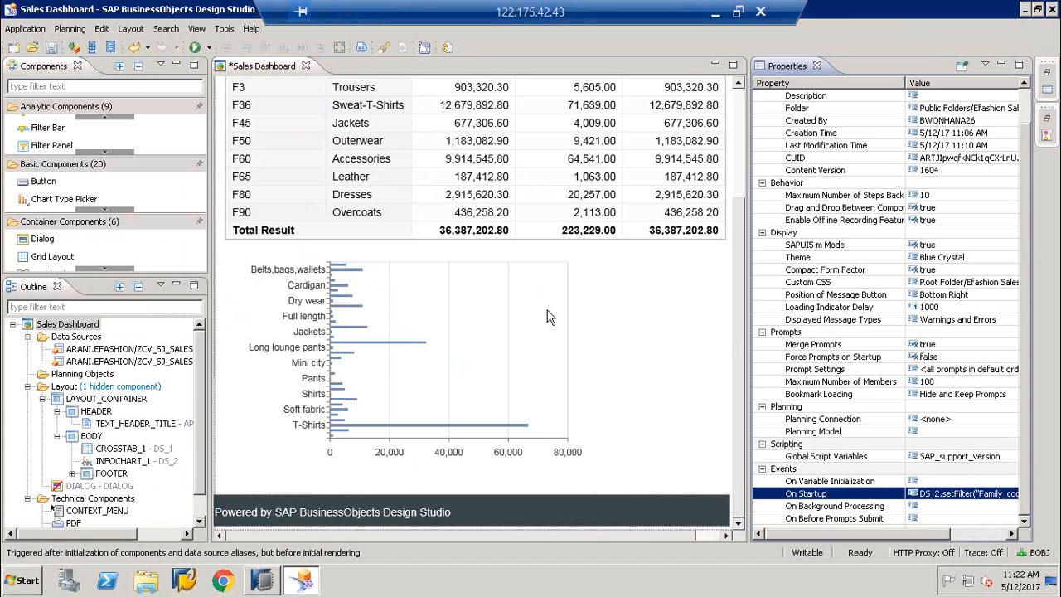
Step: Execute the dashboard locally in a maximized browser window and view the bar chart's startup filtering
left_click(195, 48)
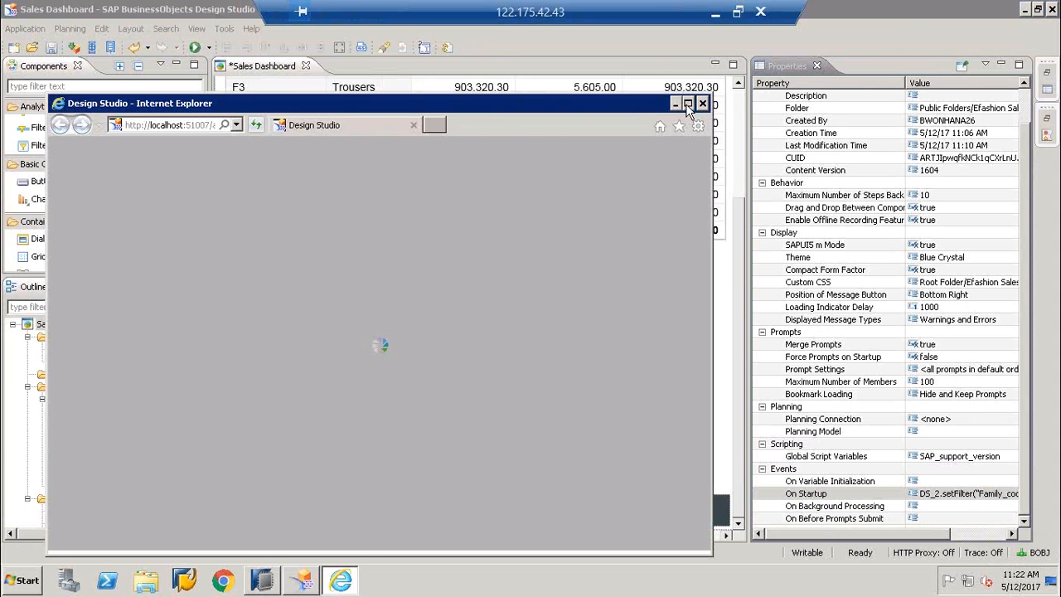
left_click(687, 104)
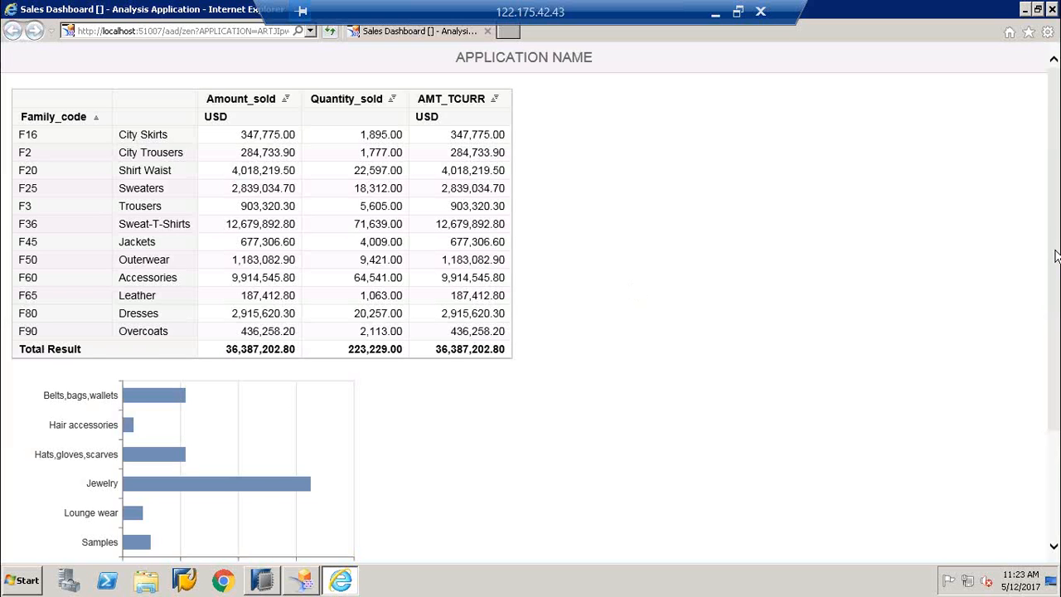
scroll(1056, 260, "down", 2)
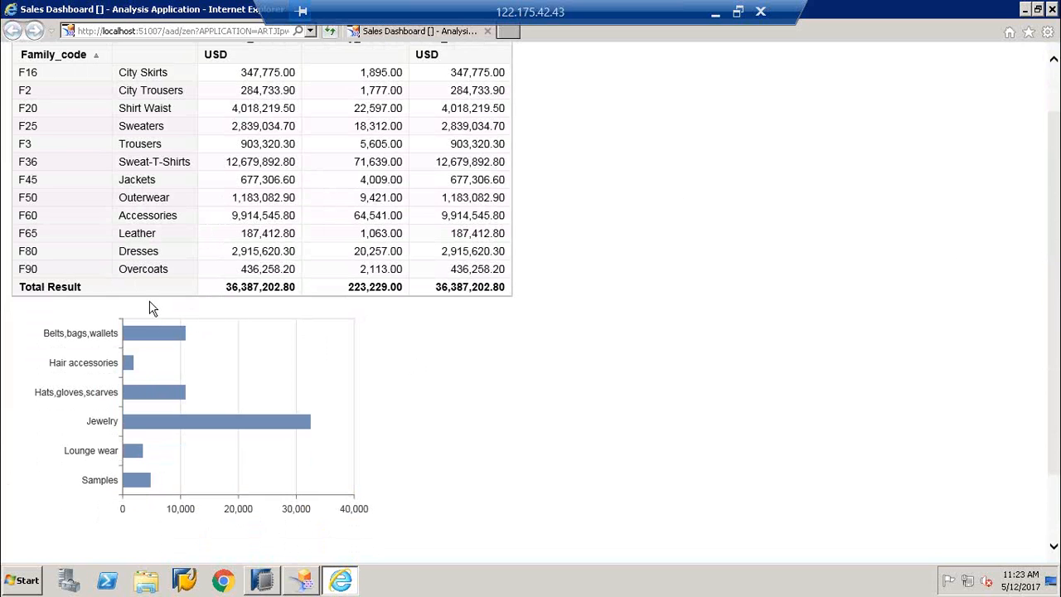
Step: Test the chart filtering with crosstab rows F65, F80, F90, F45, F3, F20, F2 and F16, finish on F20 and F3, and close the preview
left_click(59, 240)
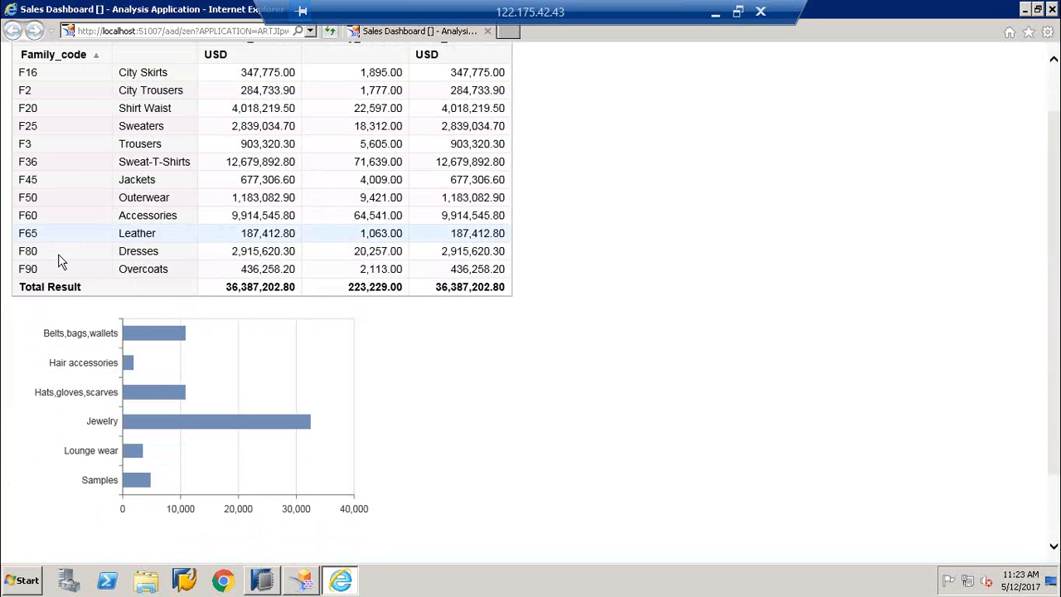
left_click(59, 256)
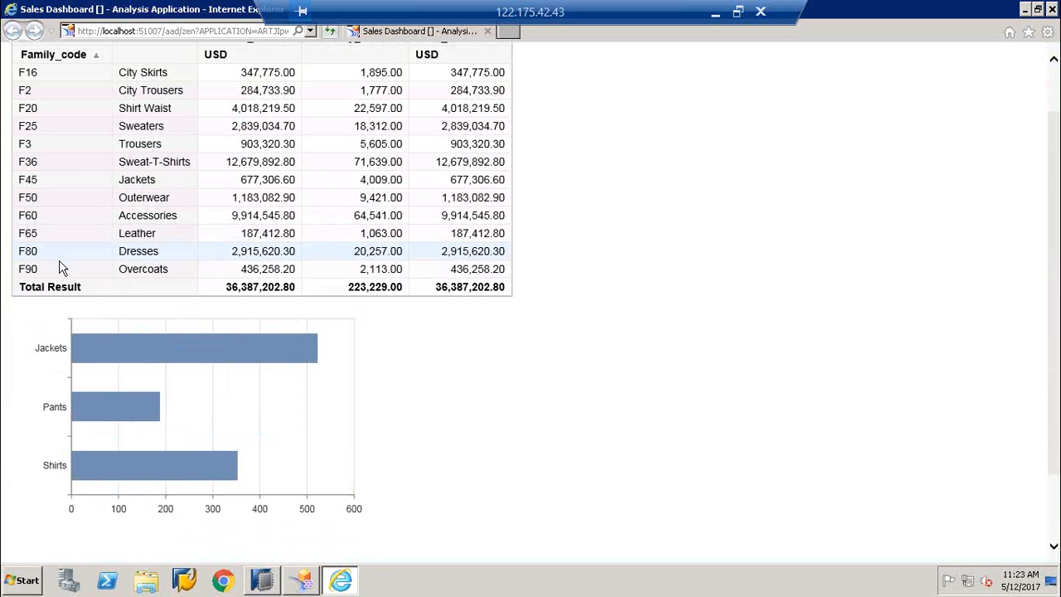
left_click(60, 273)
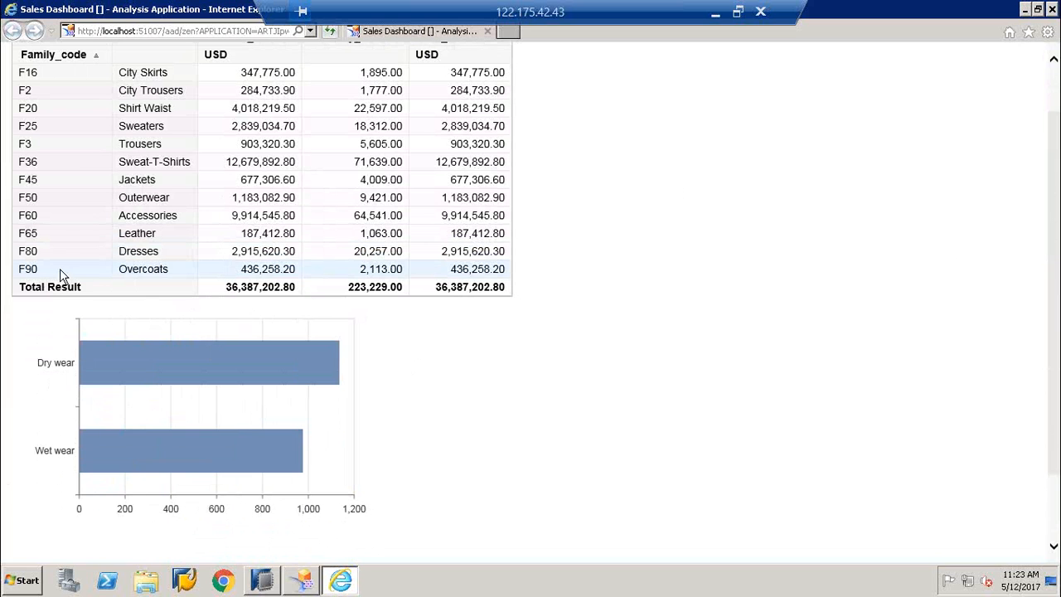
left_click(60, 183)
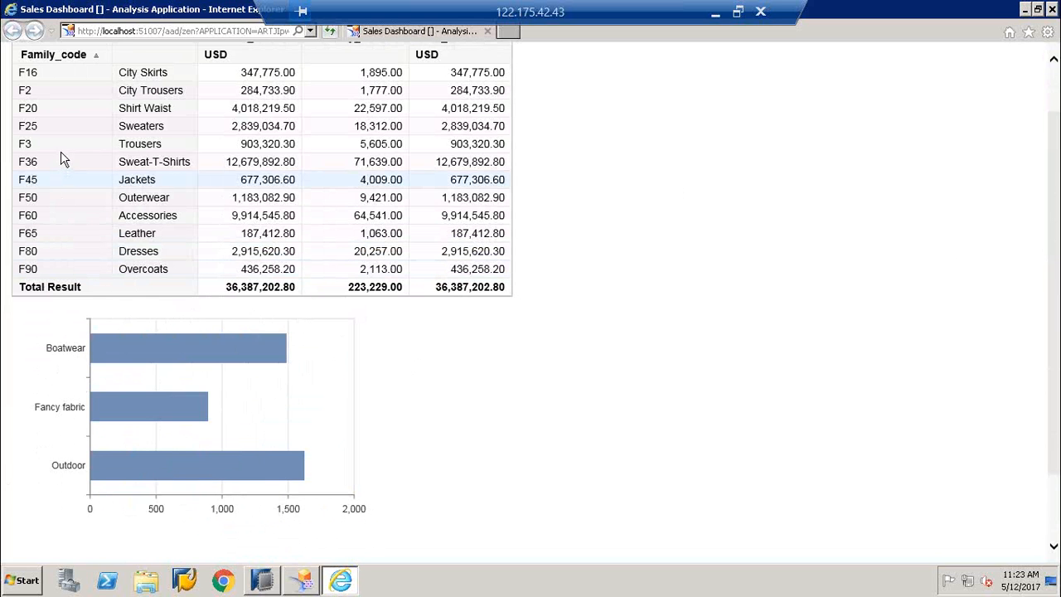
left_click(61, 147)
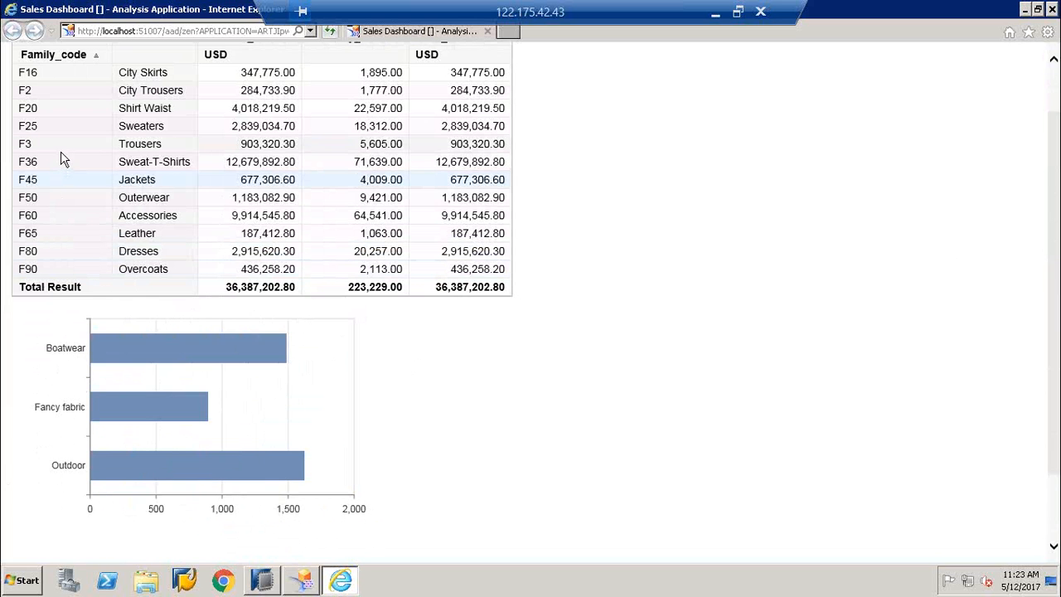
left_click(66, 106)
left_click(64, 92)
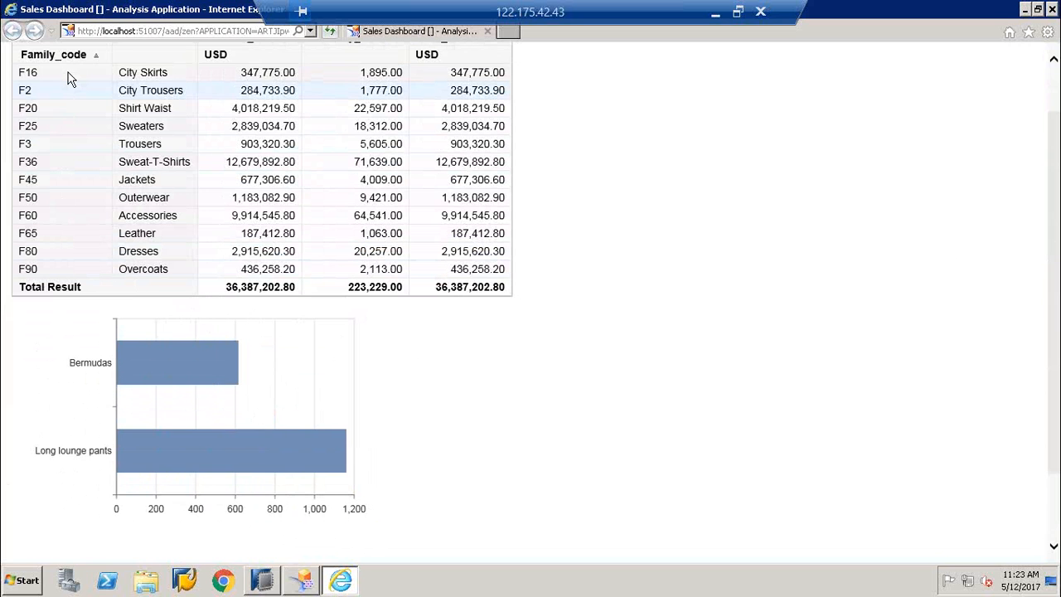
left_click(70, 78)
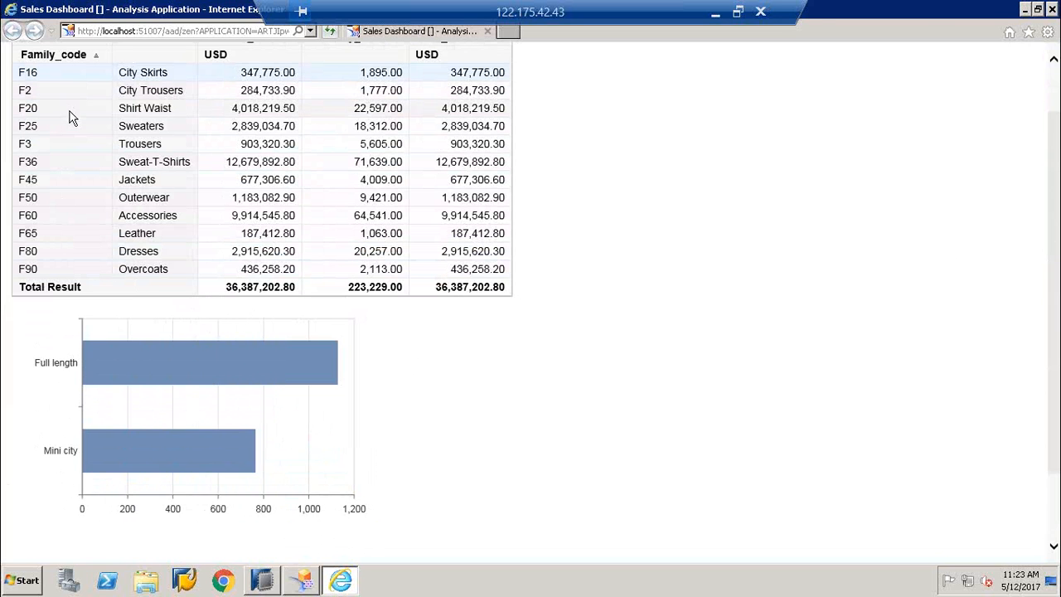
left_click(72, 111)
left_click(75, 149)
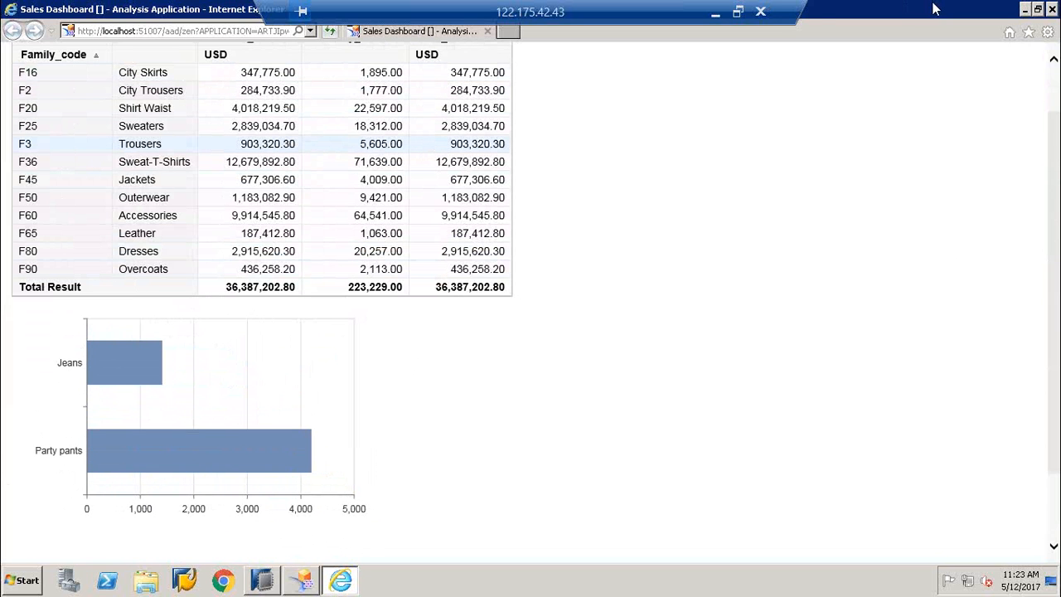
left_click(1051, 9)
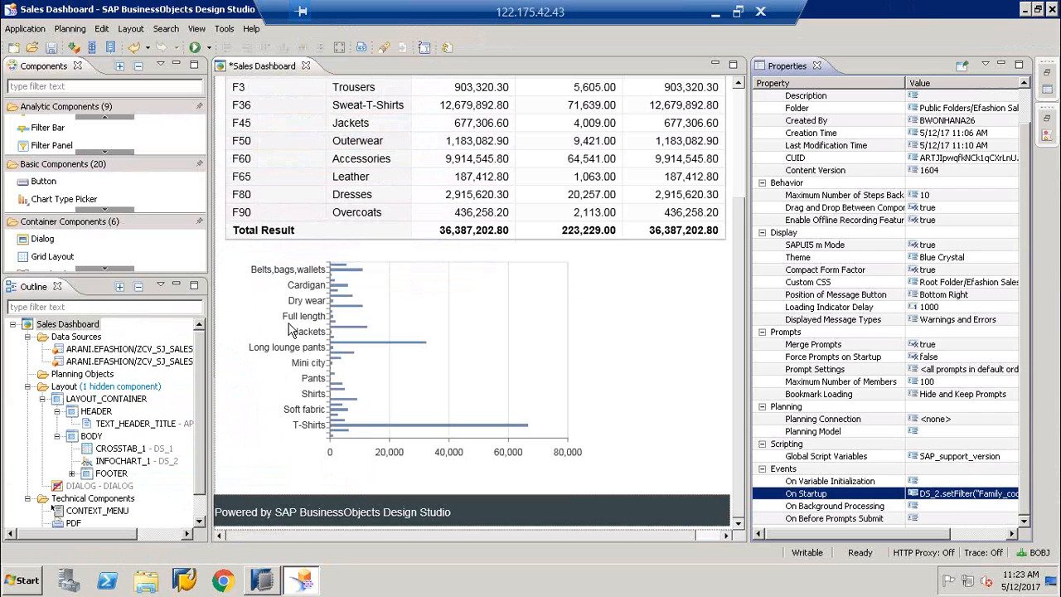
Step: Add a Popup container over the bar chart, with a top margin of about 415 and a left margin of about 16
left_click(105, 274)
left_click(104, 270)
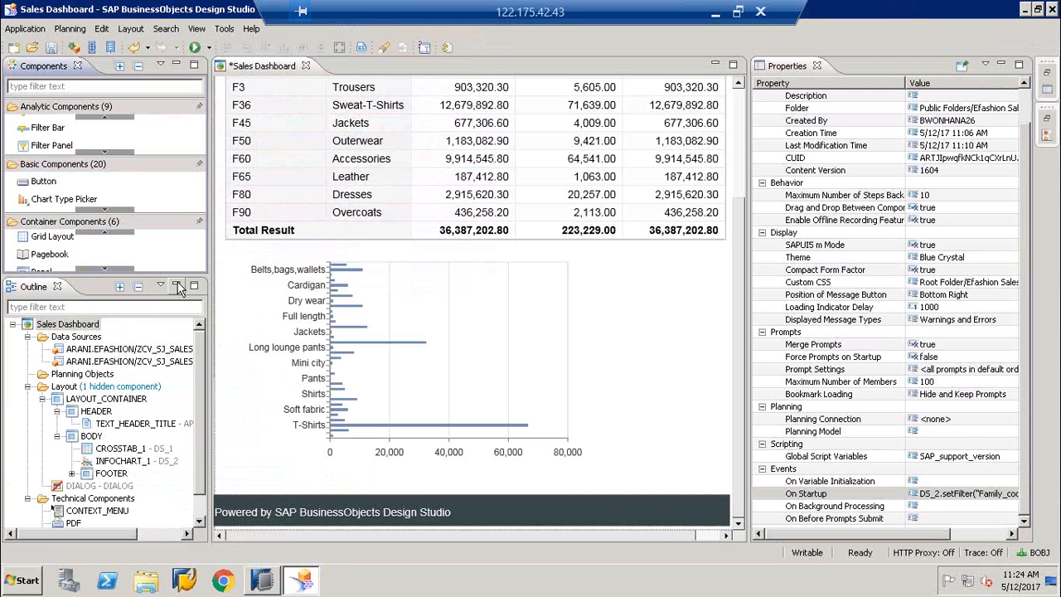
left_click(177, 286)
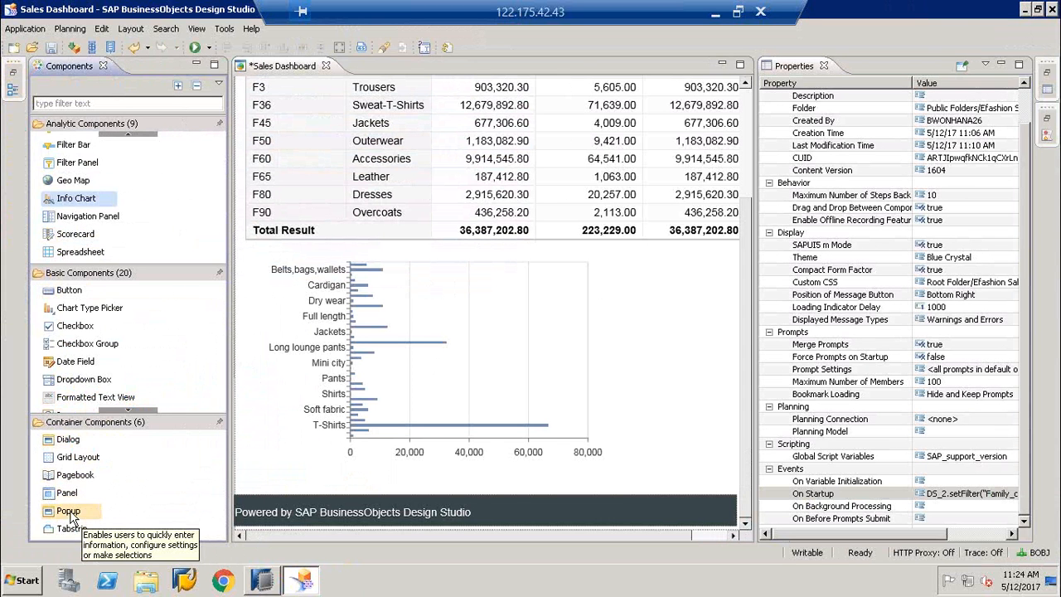
left_click_drag(69, 512, 257, 253)
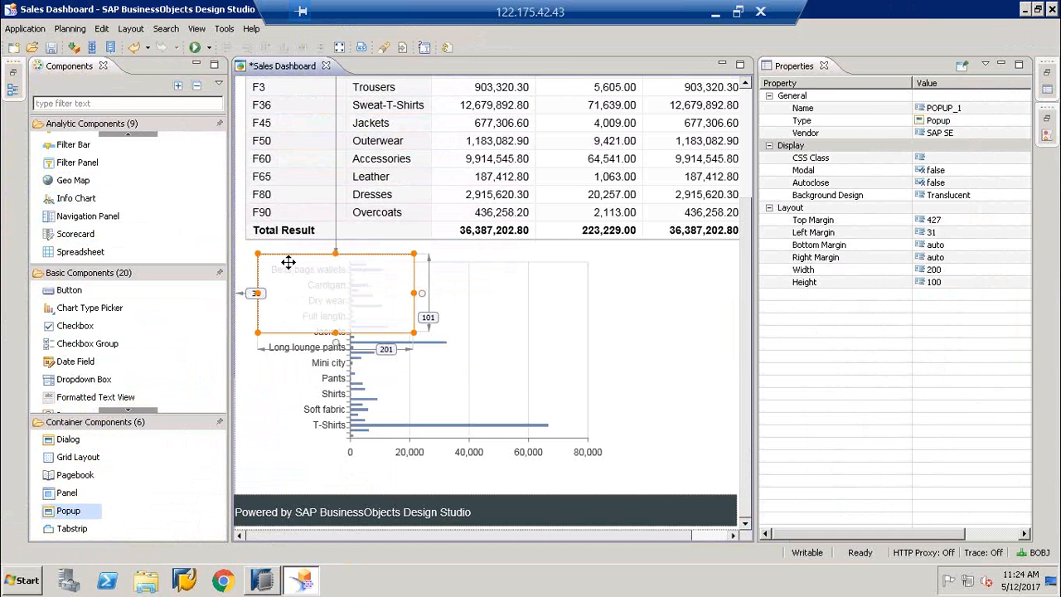
left_click_drag(287, 259, 278, 260)
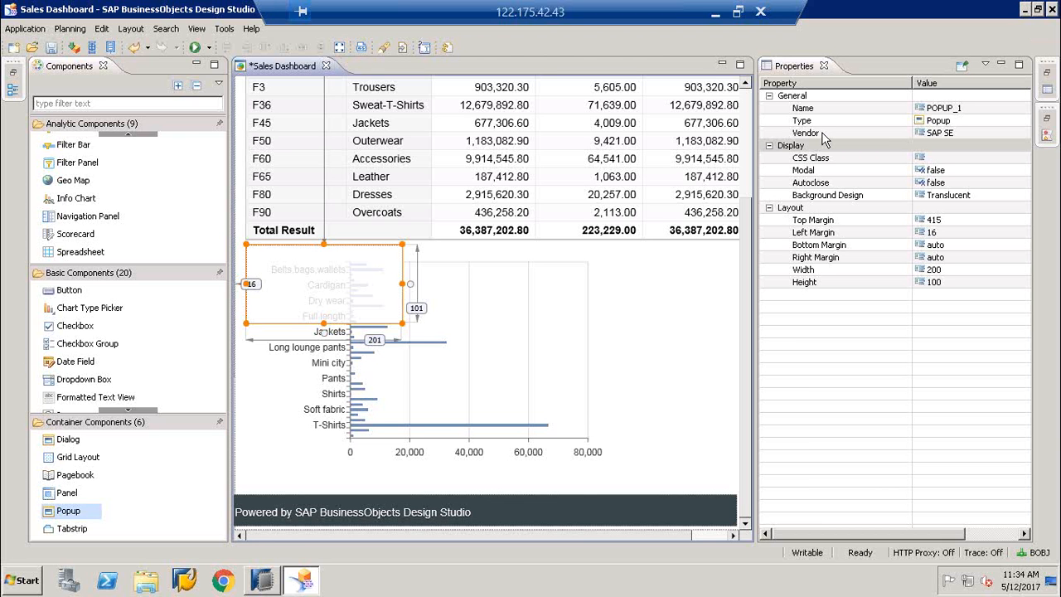
Step: Enlarge the layout editing area and resize the bar chart to a width of about 424
left_click(422, 340)
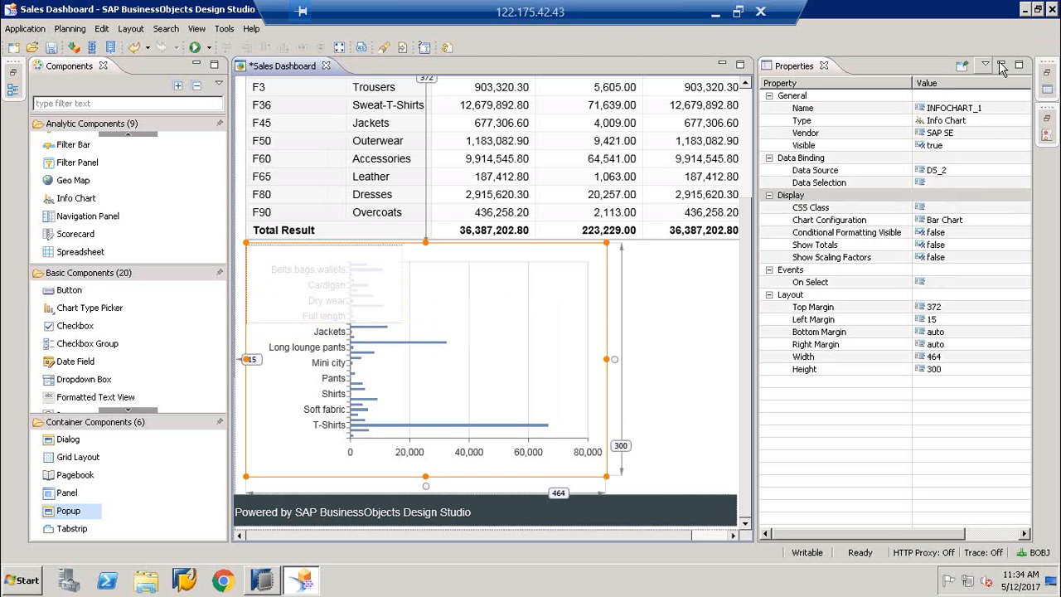
left_click(1002, 64)
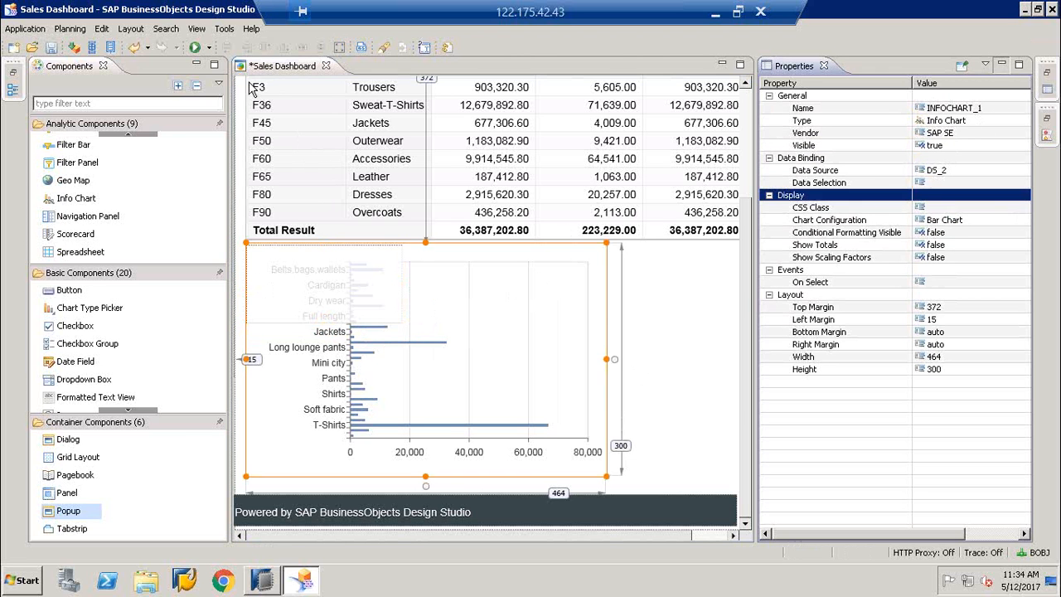
left_click(213, 65)
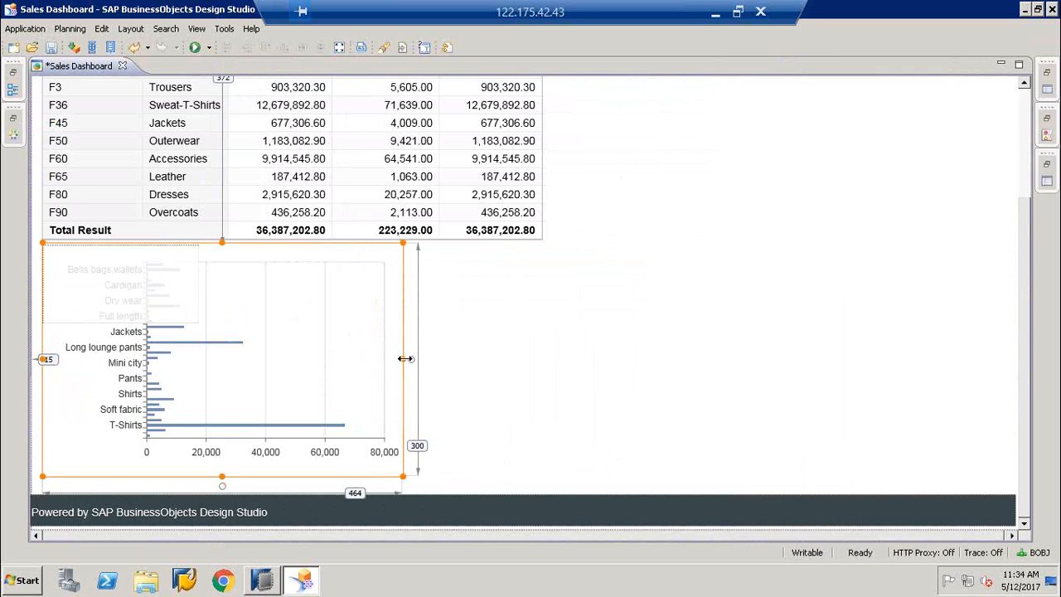
left_click_drag(719, 373, 974, 337)
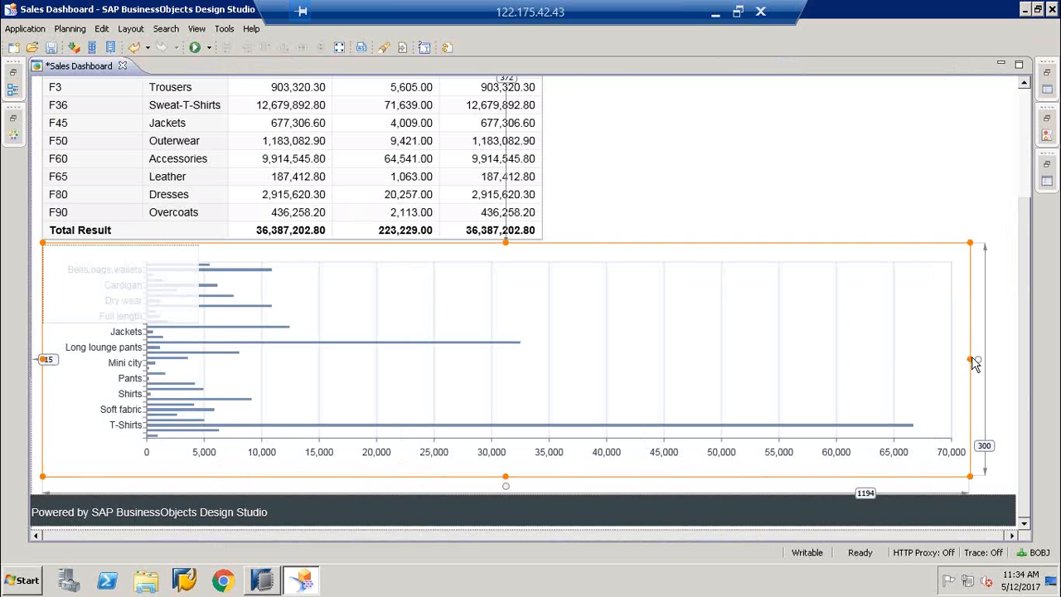
left_click_drag(971, 358, 373, 325)
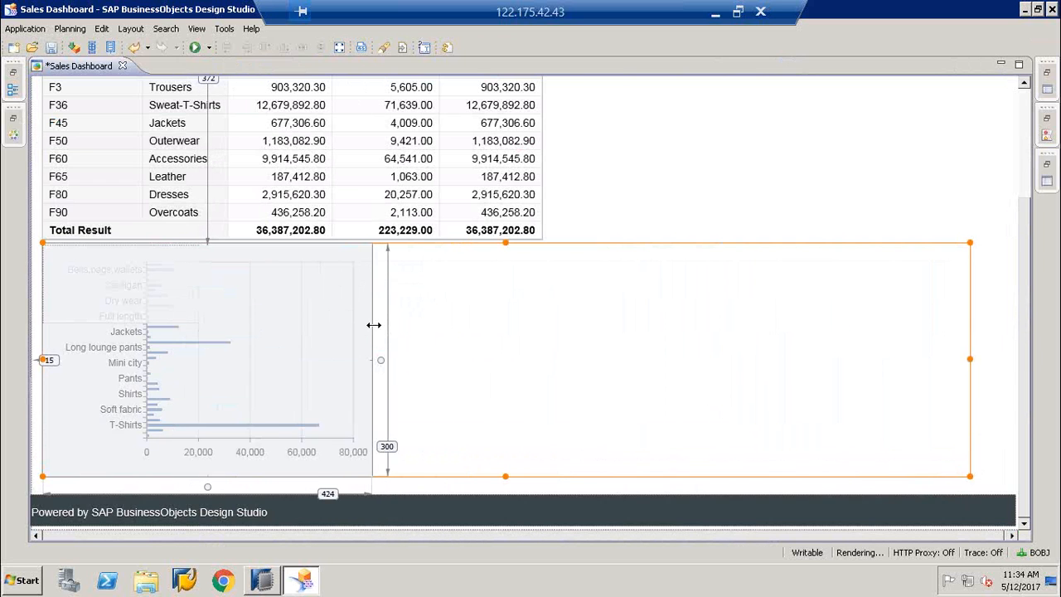
left_click(438, 318)
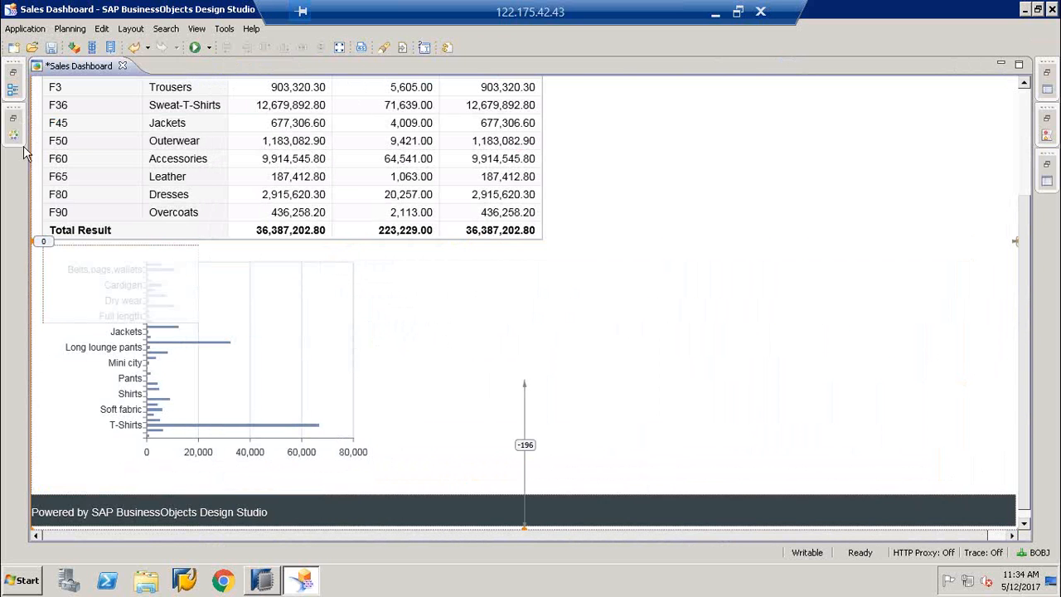
Step: Enlarge the popup to about 1211 wide and 318 high so that it covers the area below the crosstab
left_click(144, 274)
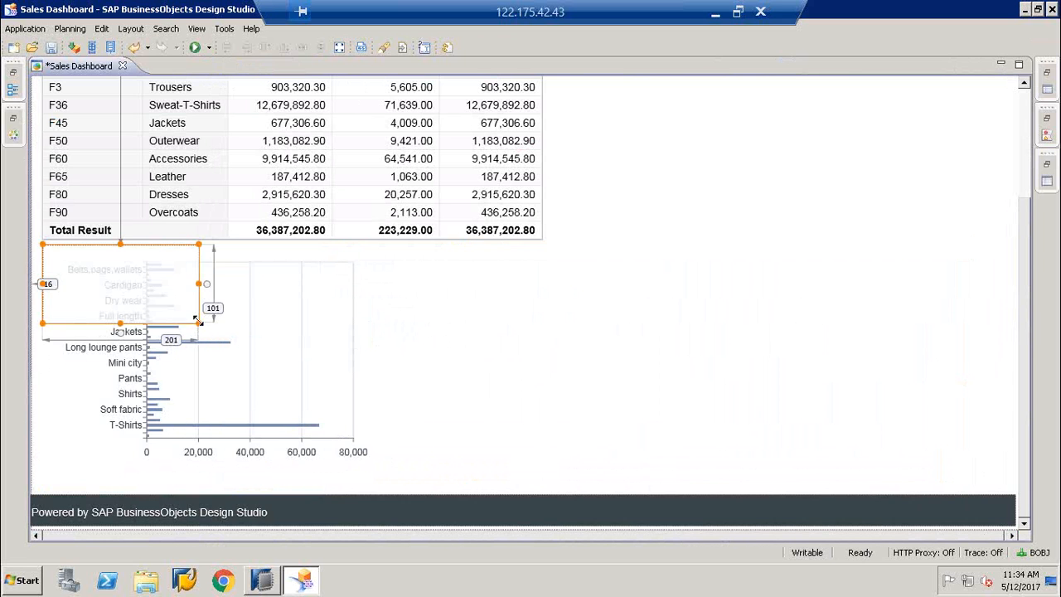
mouse_move(384, 424)
left_mouse_down()
mouse_move(469, 481)
mouse_move(469, 472)
mouse_move(471, 505)
mouse_move(470, 484)
mouse_move(475, 494)
left_mouse_up()
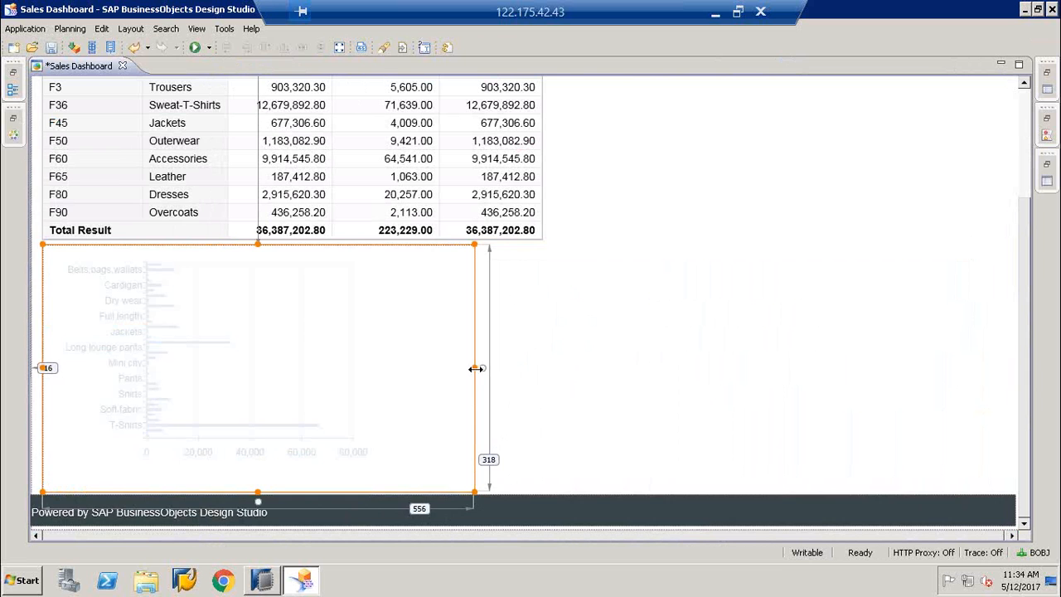
left_click_drag(476, 368, 983, 337)
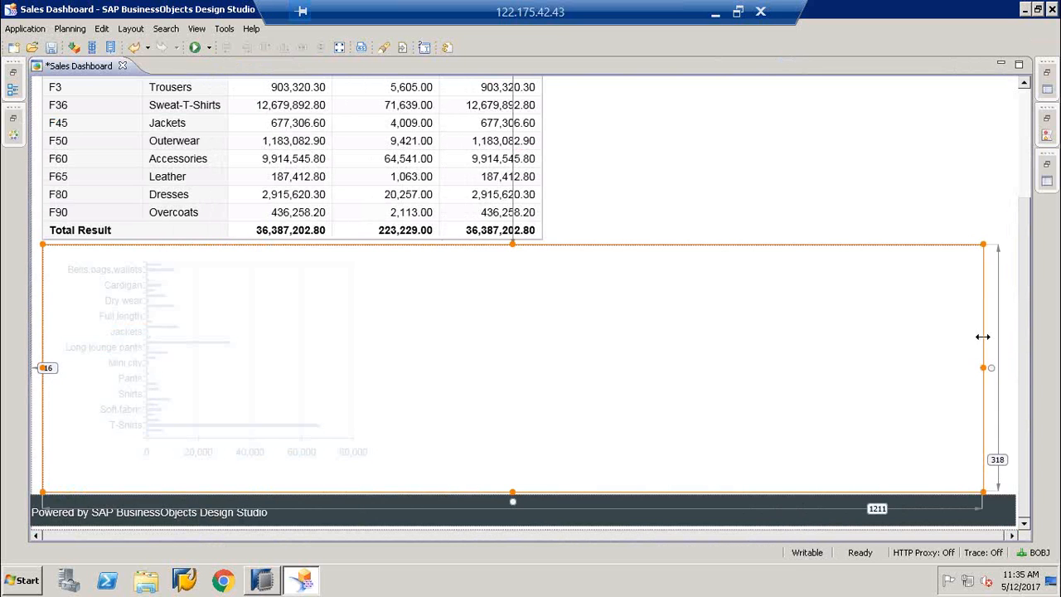
left_click(941, 208)
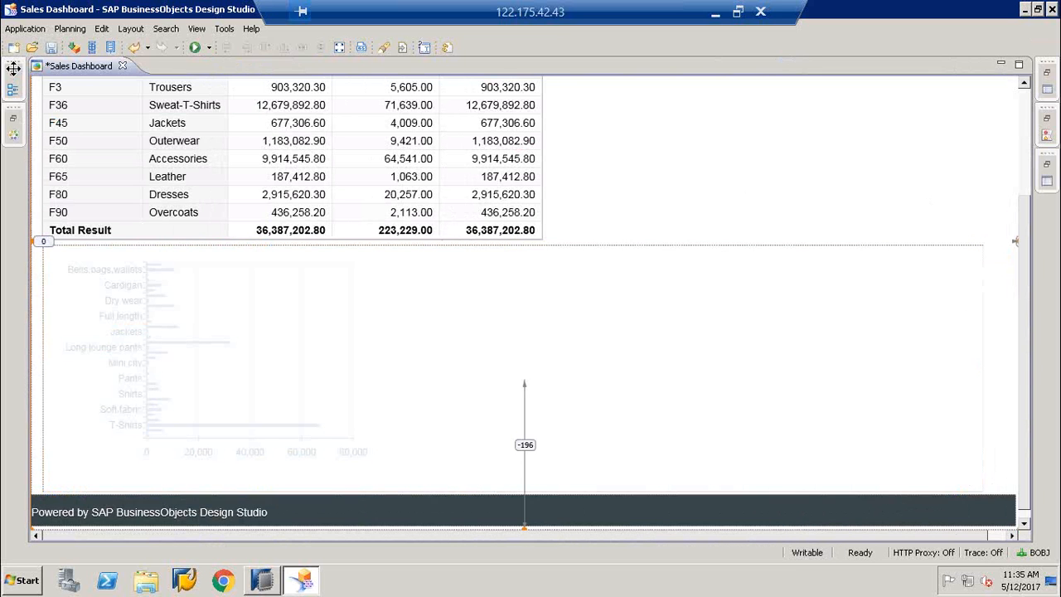
Step: Move INFOCHART_1 out of BODY and into POPUP_1 in the component hierarchy
left_click(14, 74)
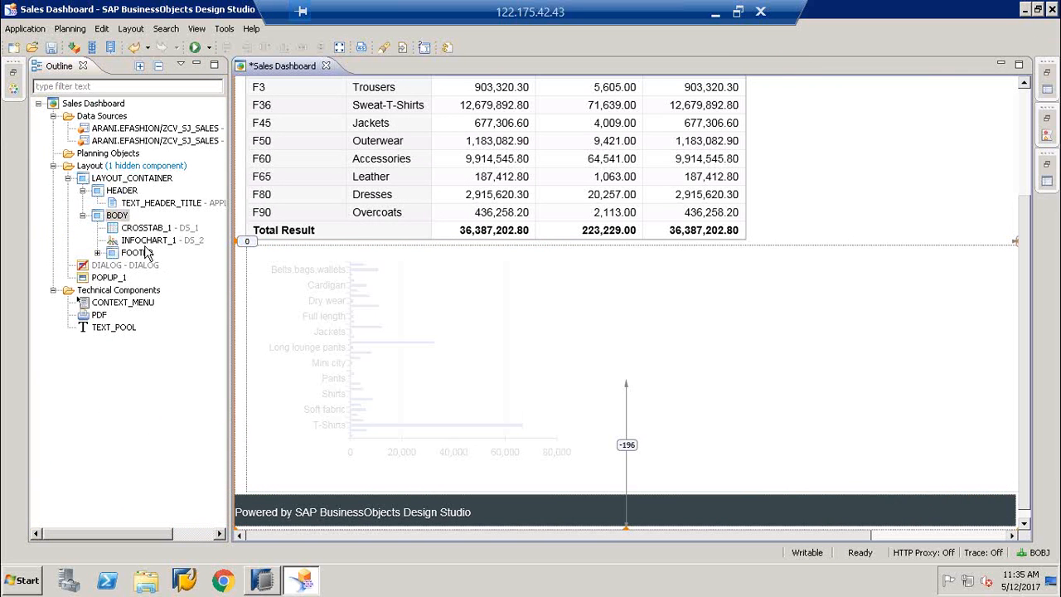
left_click(106, 279)
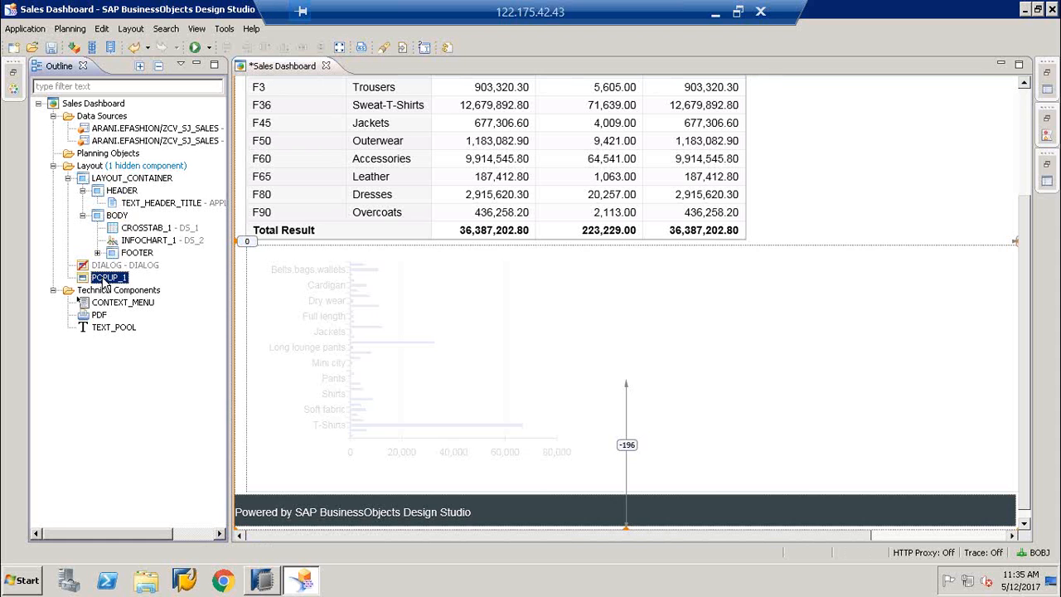
left_click(129, 240)
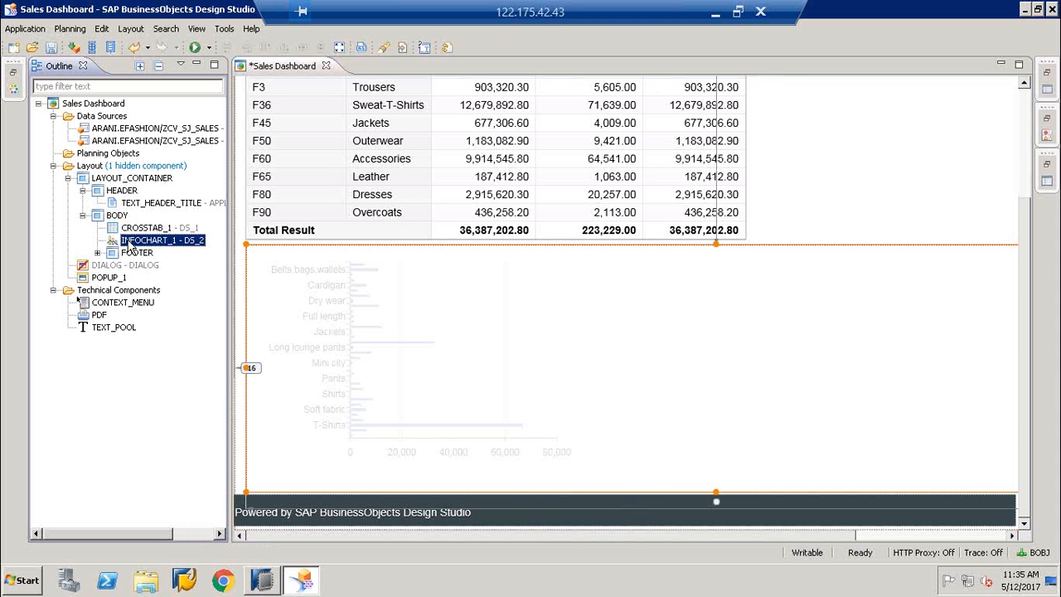
left_click_drag(129, 241, 98, 282)
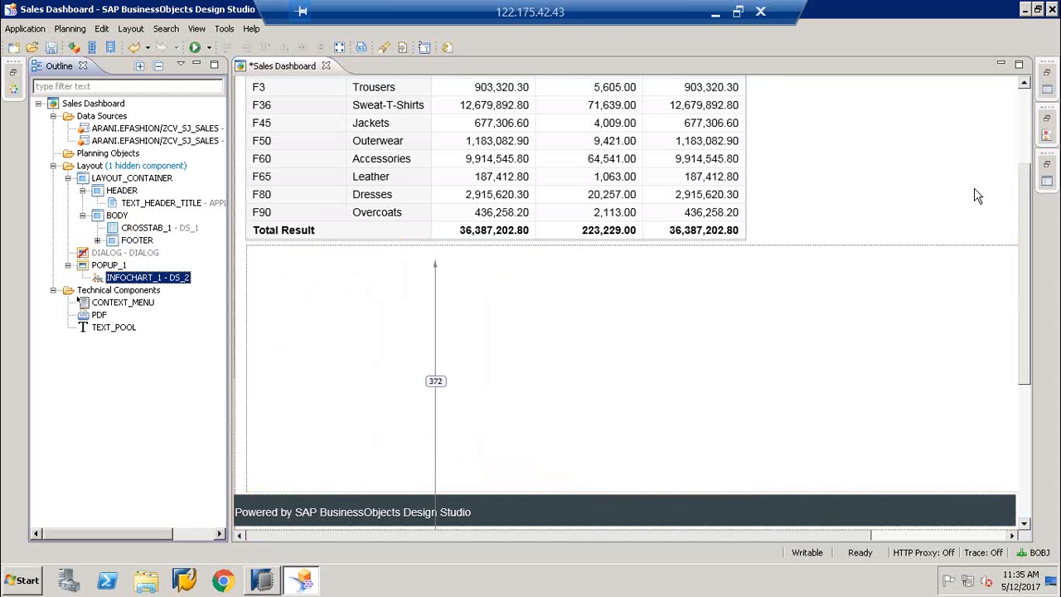
Step: Set the top margin of INFOCHART_1 inside the popup to 5
left_click(1047, 93)
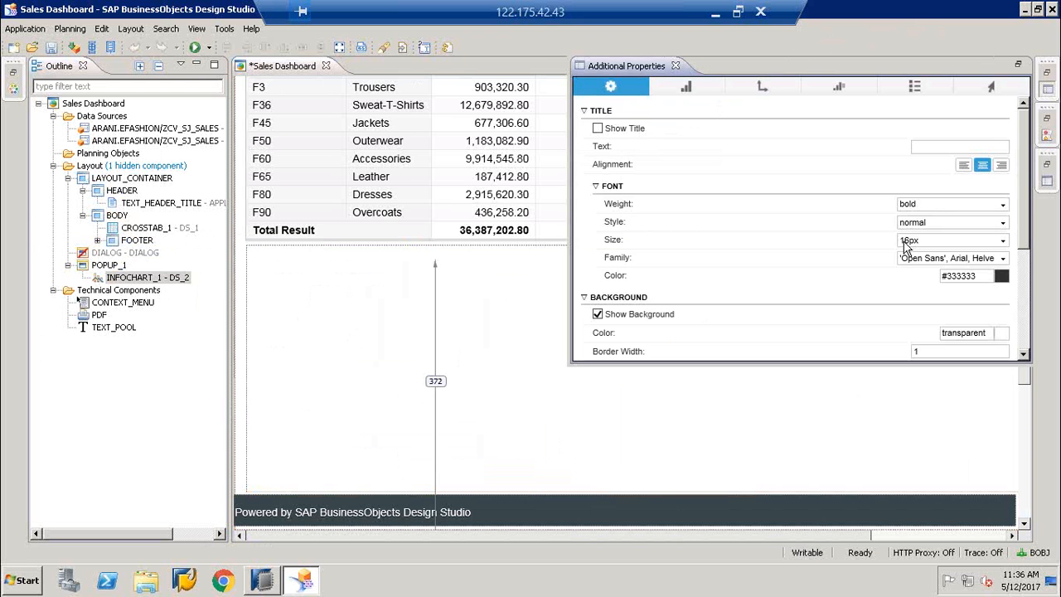
left_click(1048, 182)
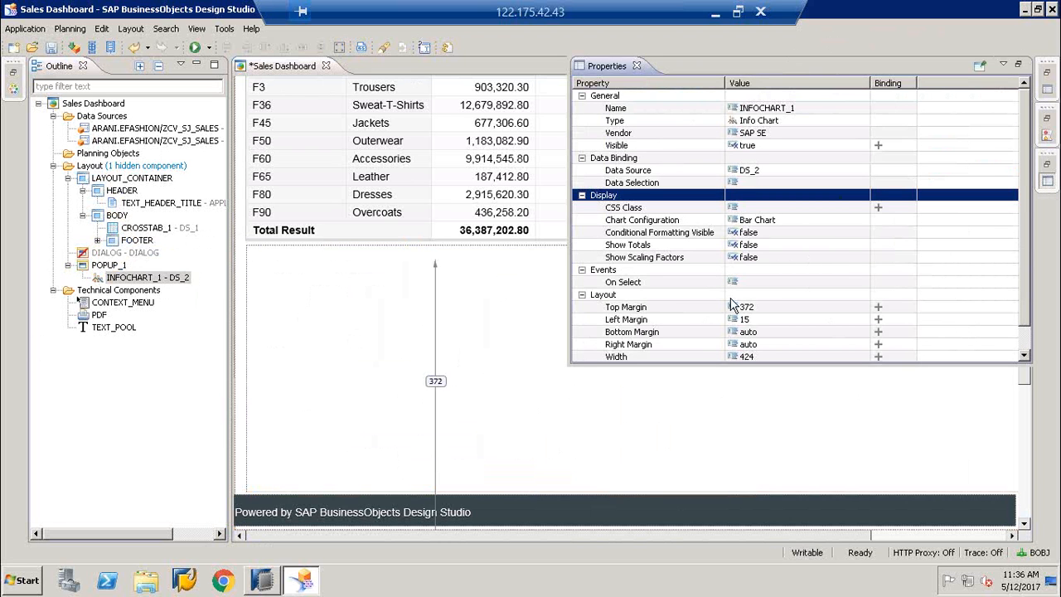
left_click(756, 306)
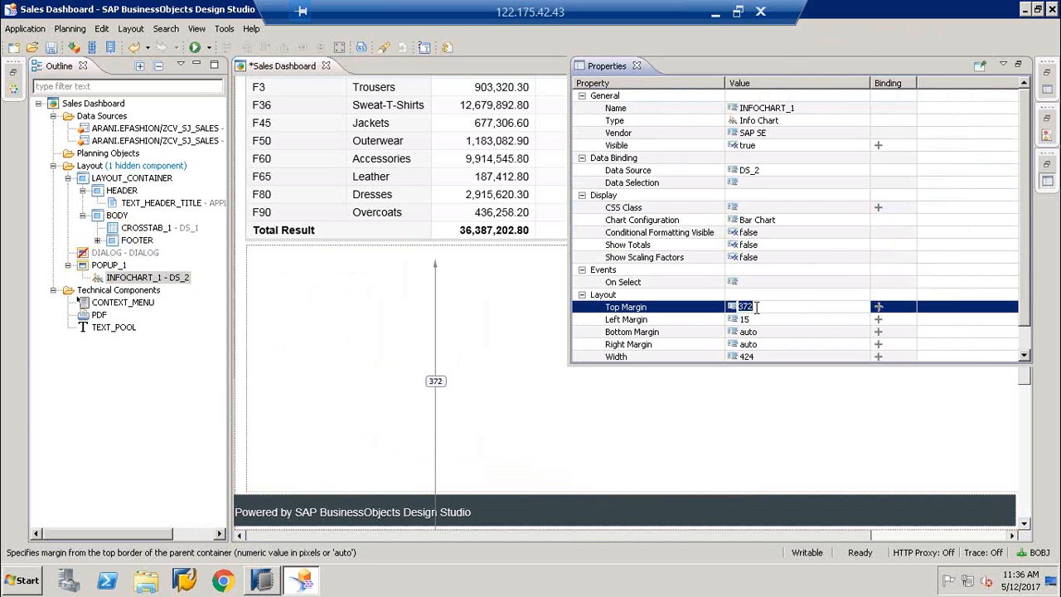
type("5")
key("Return")
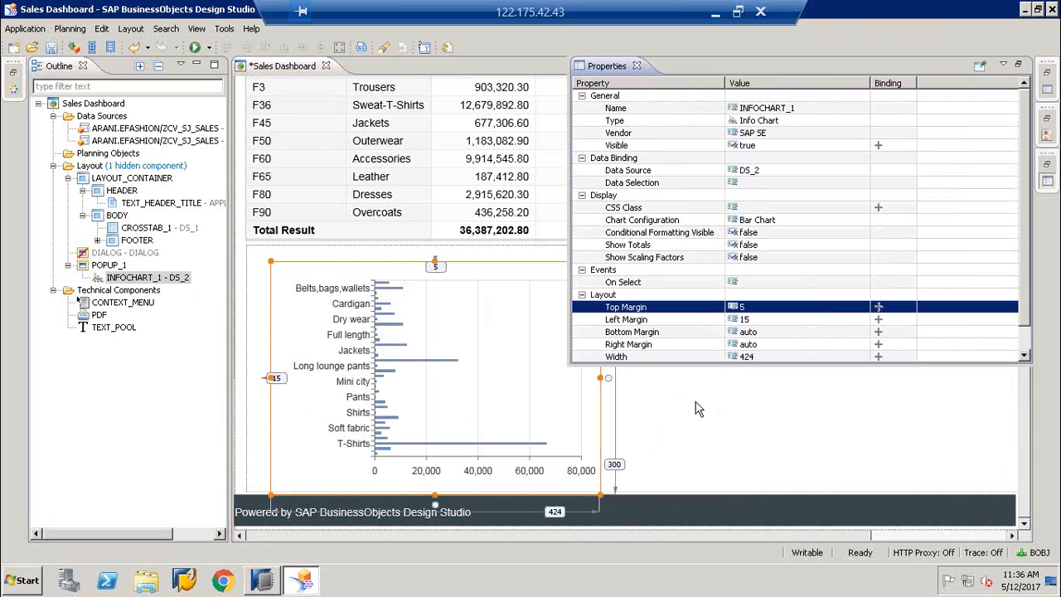
Step: Shift the chart slightly up and to the left, closer to the popup's upper-left corner
left_click(327, 253)
left_click(433, 348)
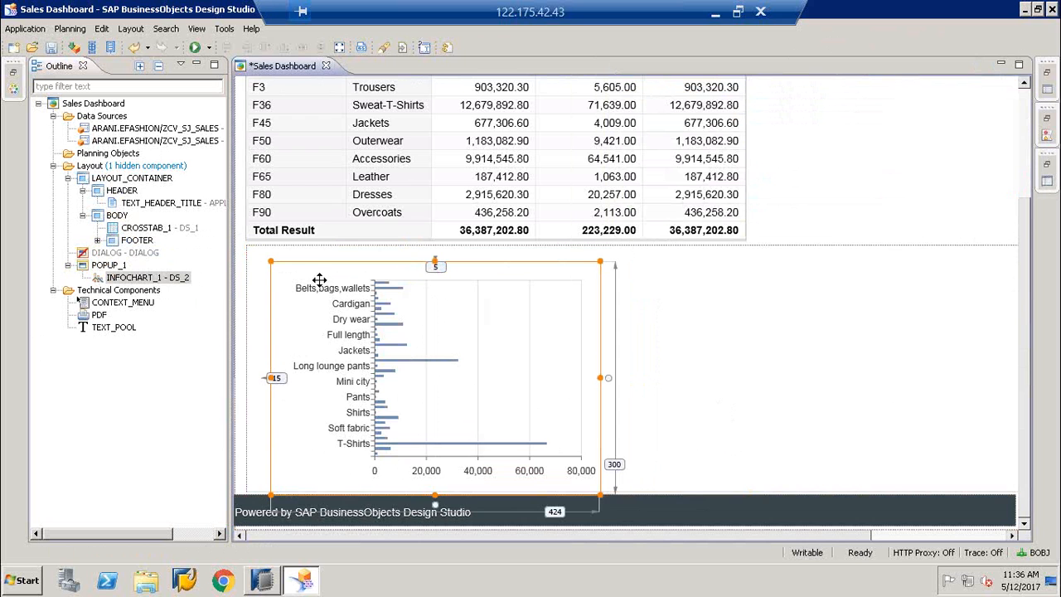
mouse_move(307, 275)
left_mouse_down()
mouse_move(293, 263)
mouse_move(303, 266)
left_mouse_up()
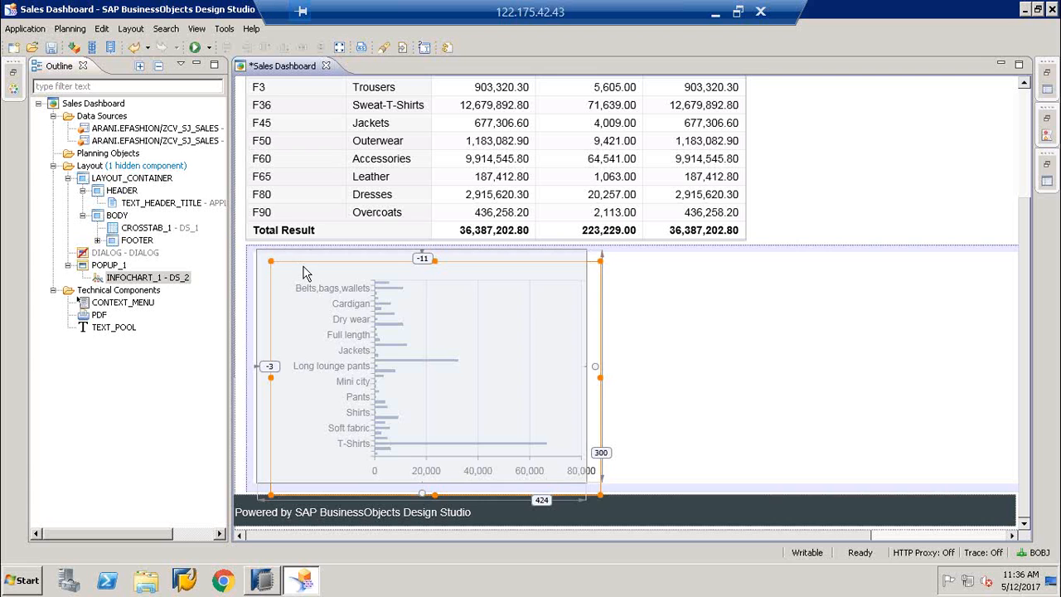
left_click(774, 213)
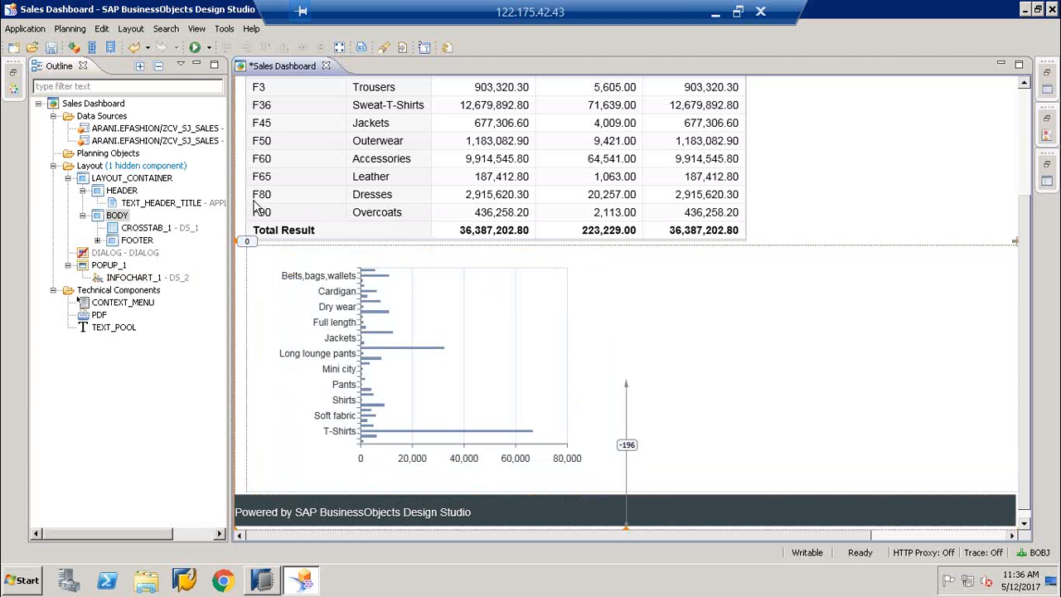
Step: Execute the dashboard locally in a maximized browser window, check the area below the crosstab for the popup chart, and close the preview
left_click(194, 48)
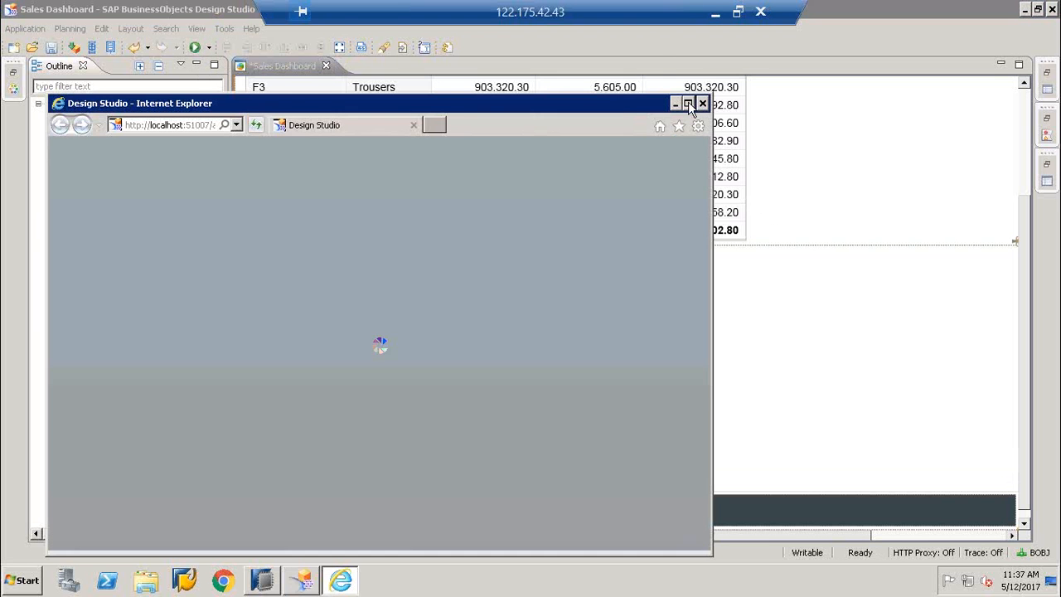
left_click(688, 104)
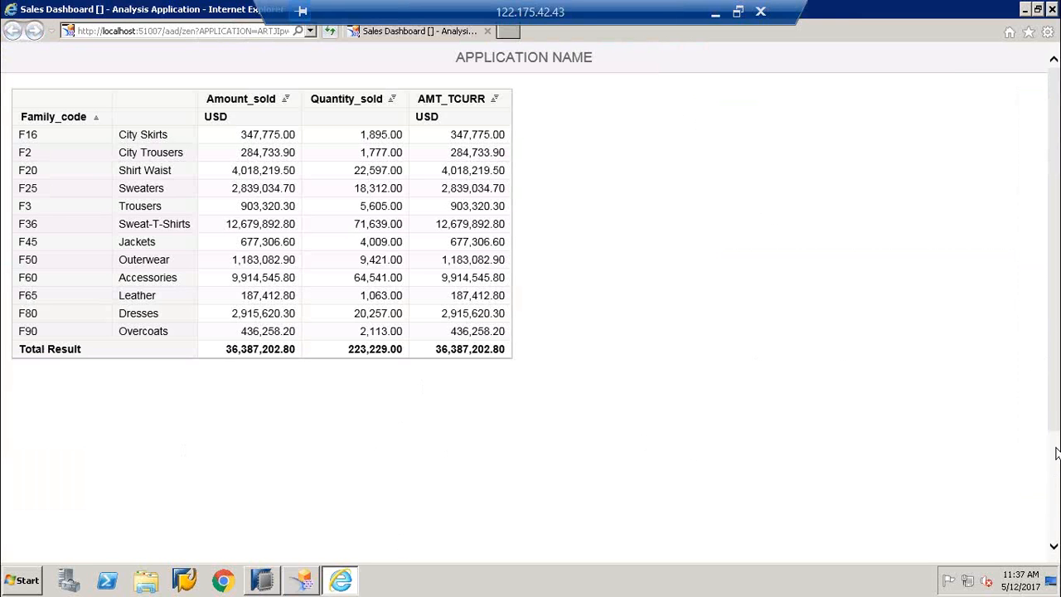
scroll(1056, 507, "down", 3)
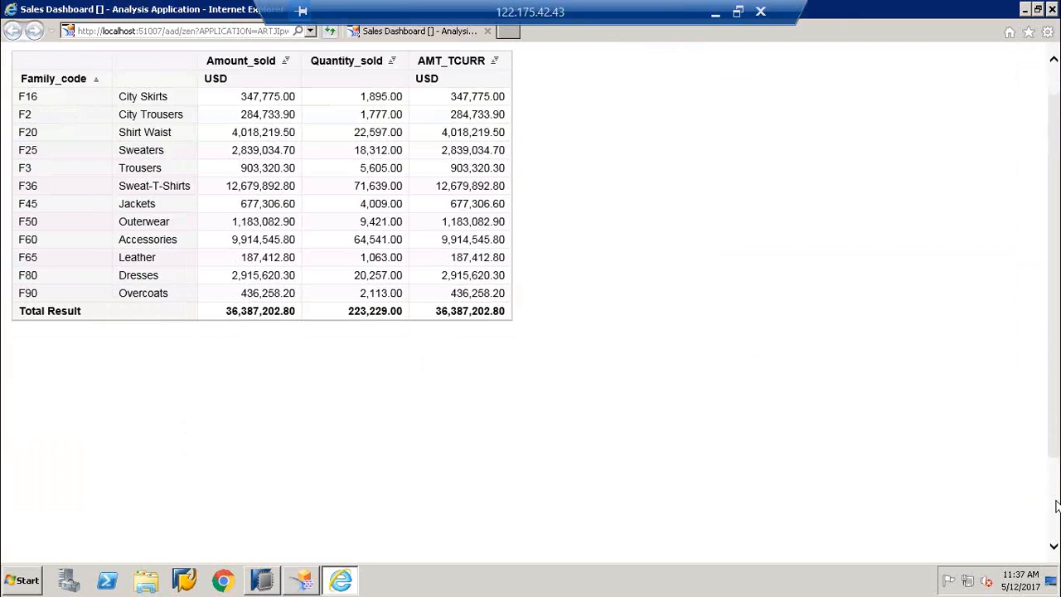
right_click(1034, 149)
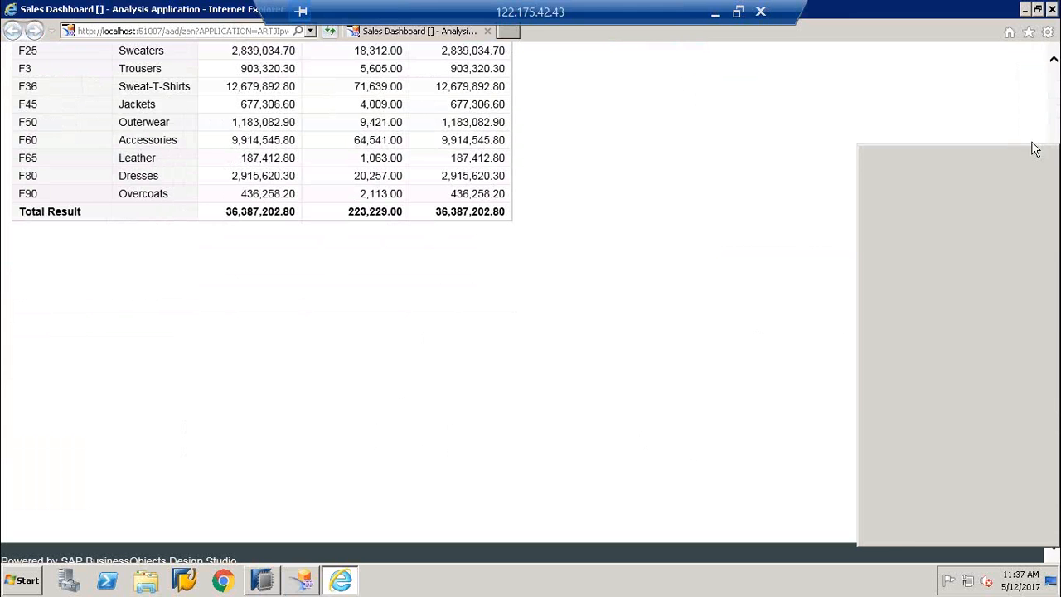
left_click(1052, 9)
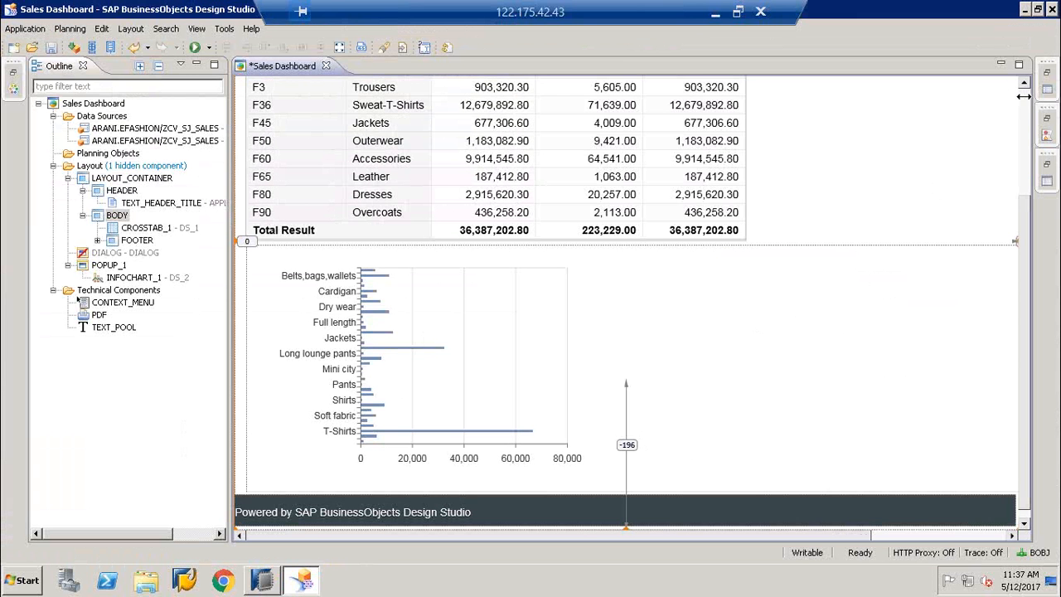
Step: Place a Checkbox to the right of the crosstab at top margin about 25 and left margin about 684, and display its properties
scroll(1028, 101, "up", 3)
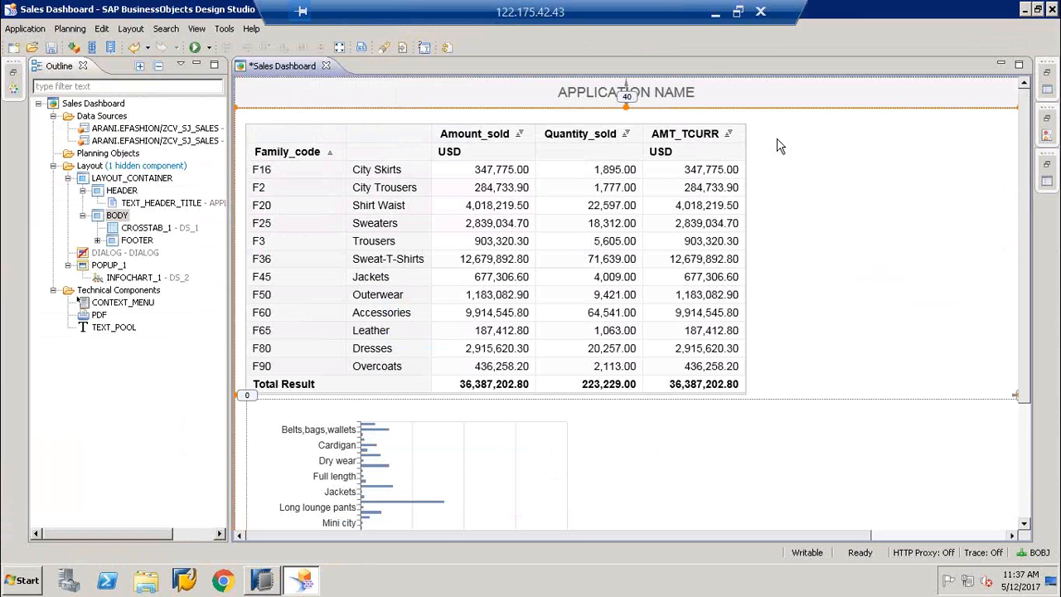
left_click(12, 73)
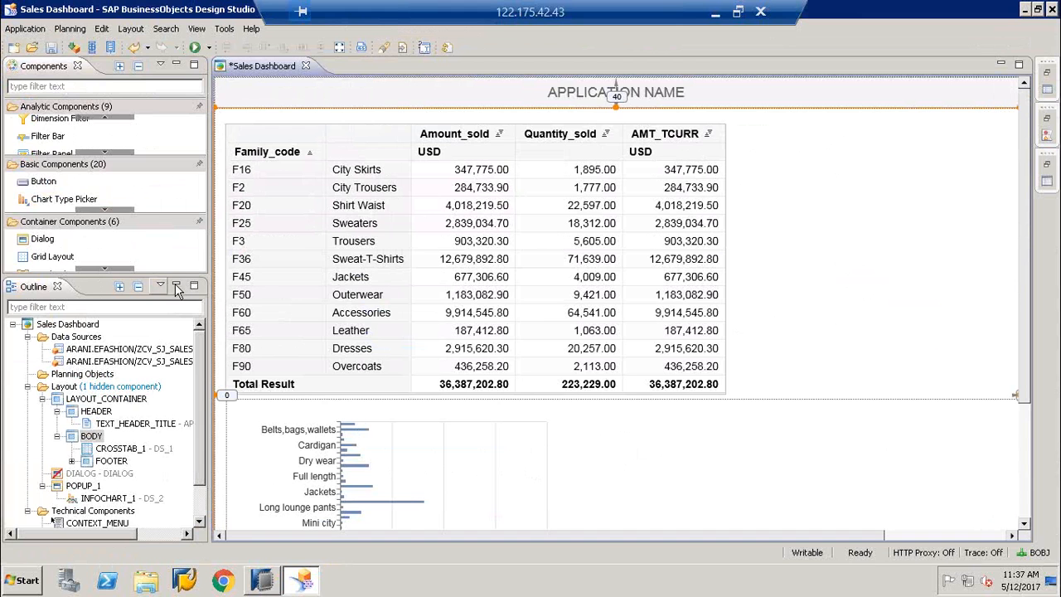
left_click(177, 286)
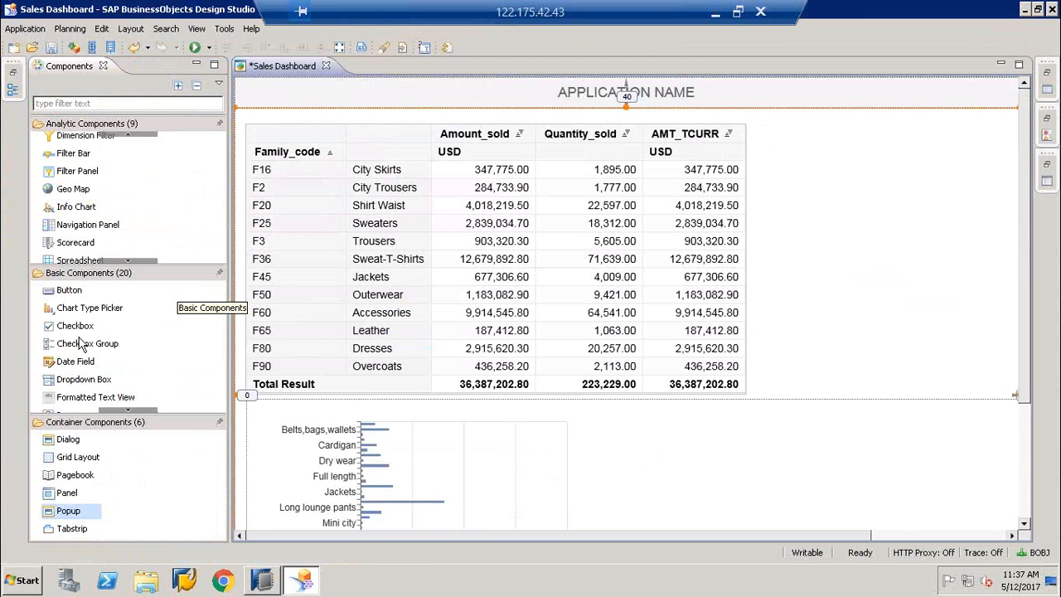
left_click_drag(71, 332, 765, 126)
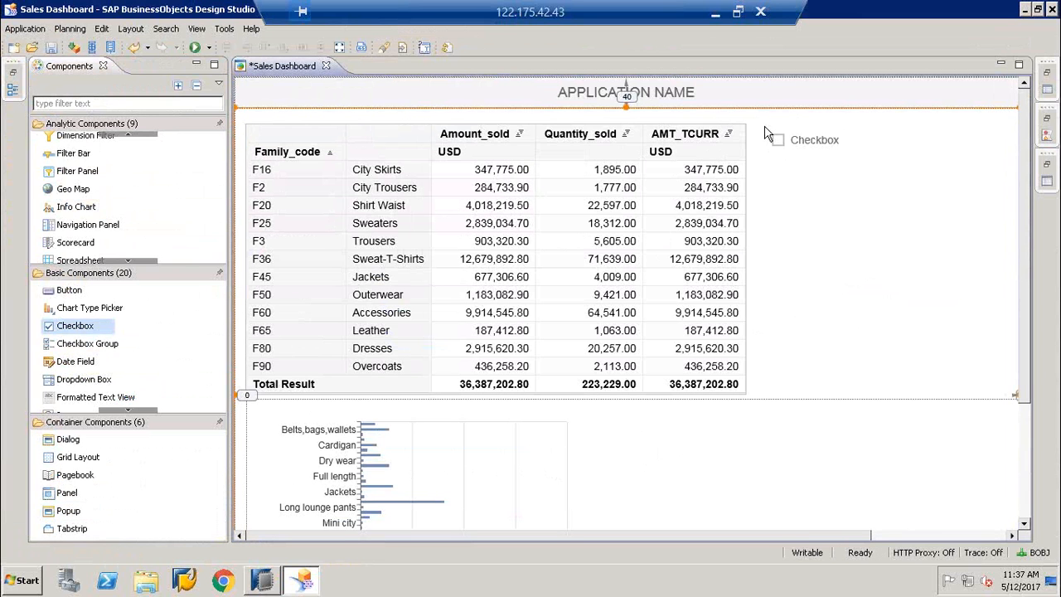
left_click(1046, 183)
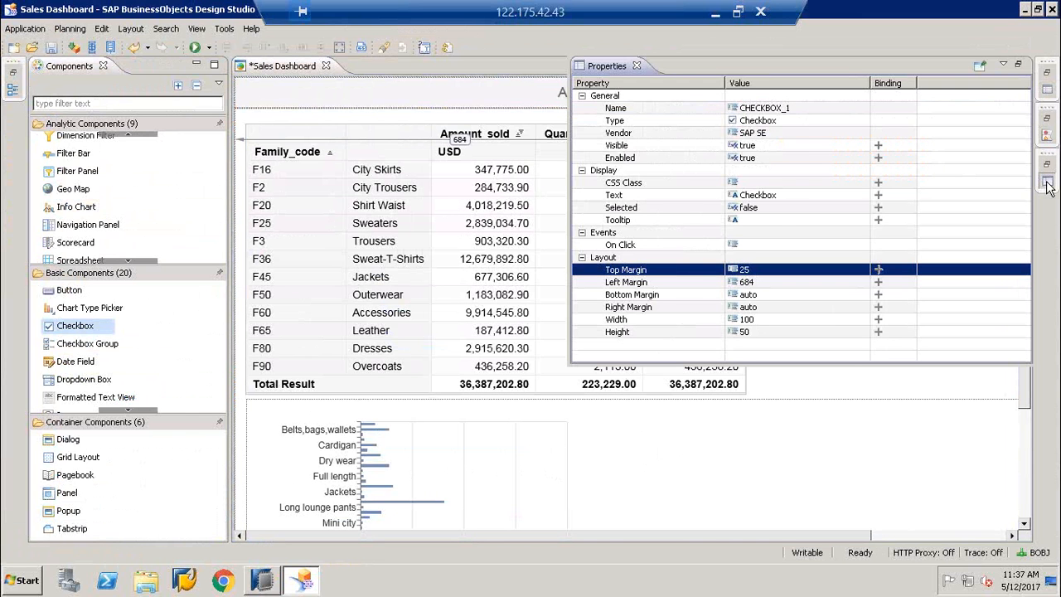
Step: Set the display text of CHECKBOX_1 to "Show Chart"
left_click(786, 195)
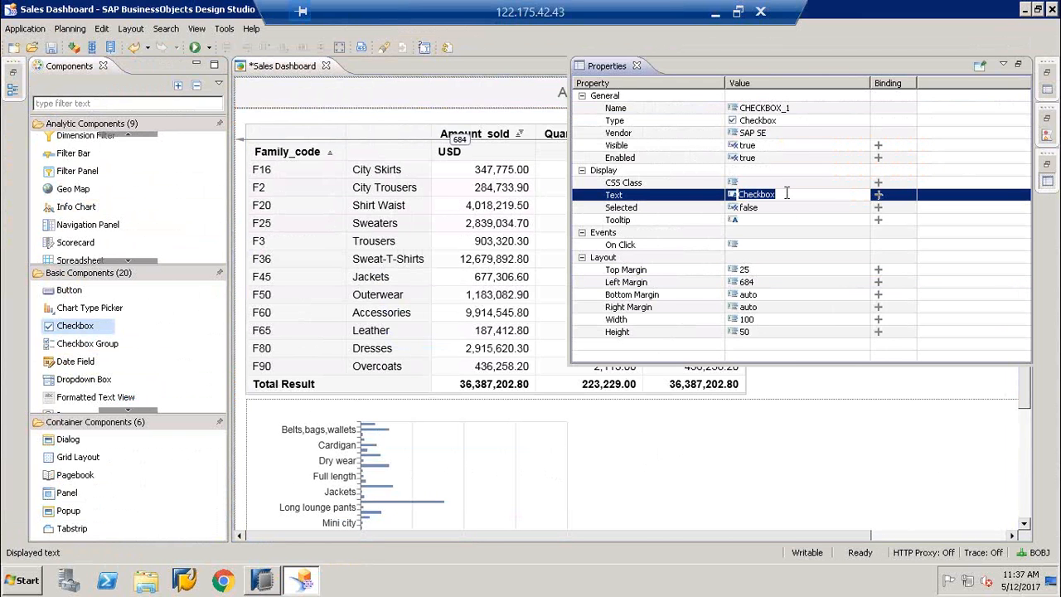
type("SHow")
key("BackSpace")
key("BackSpace")
key("BackSpace")
type("how Chart")
Step: Set the tooltip of the checkbox to "Select to show chart"
left_click(763, 221)
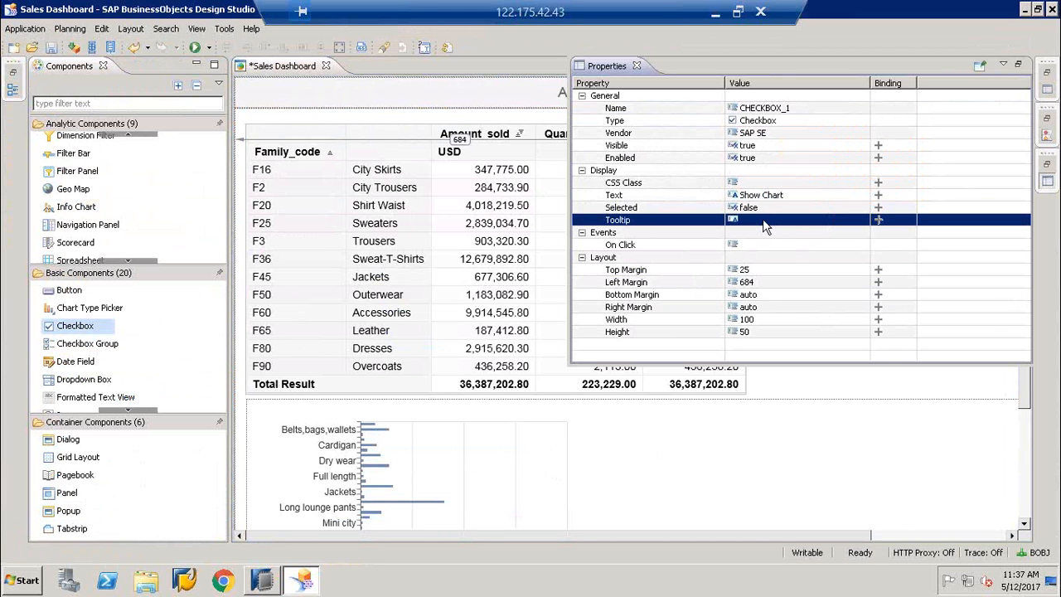
left_click(763, 221)
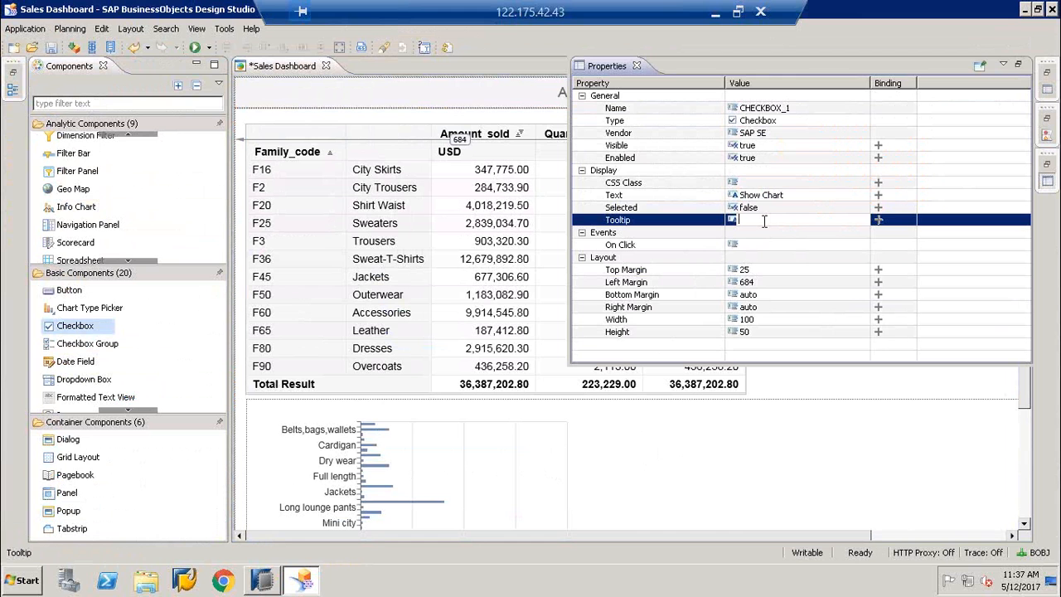
type("Select to show chart")
Step: Insert the if-else-Block with compare template in the checkbox's On Click script, with the opening brace two lines below the condition
left_click(797, 245)
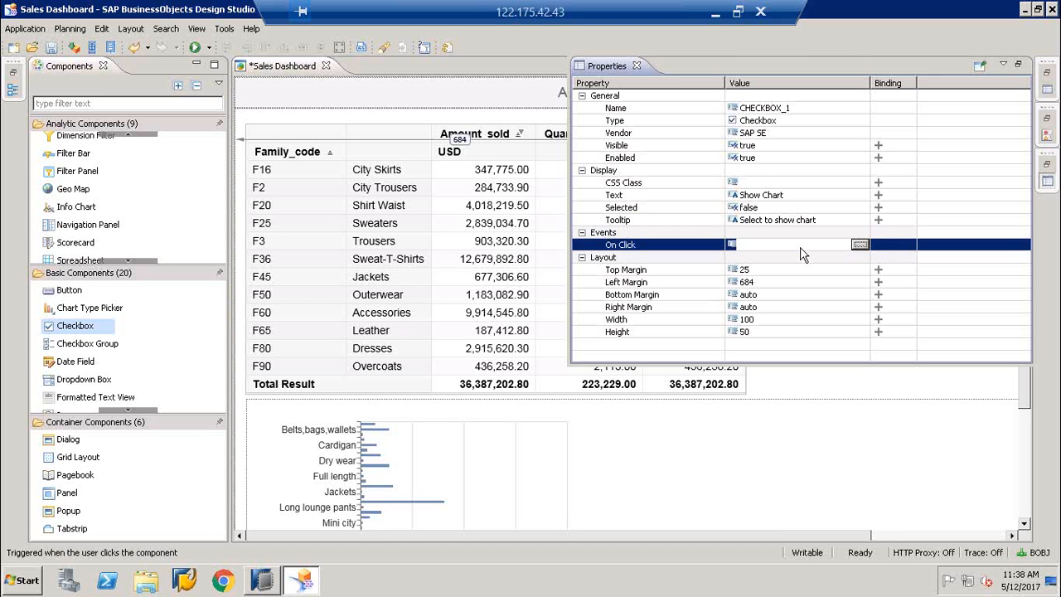
left_click(861, 245)
left_click(864, 244)
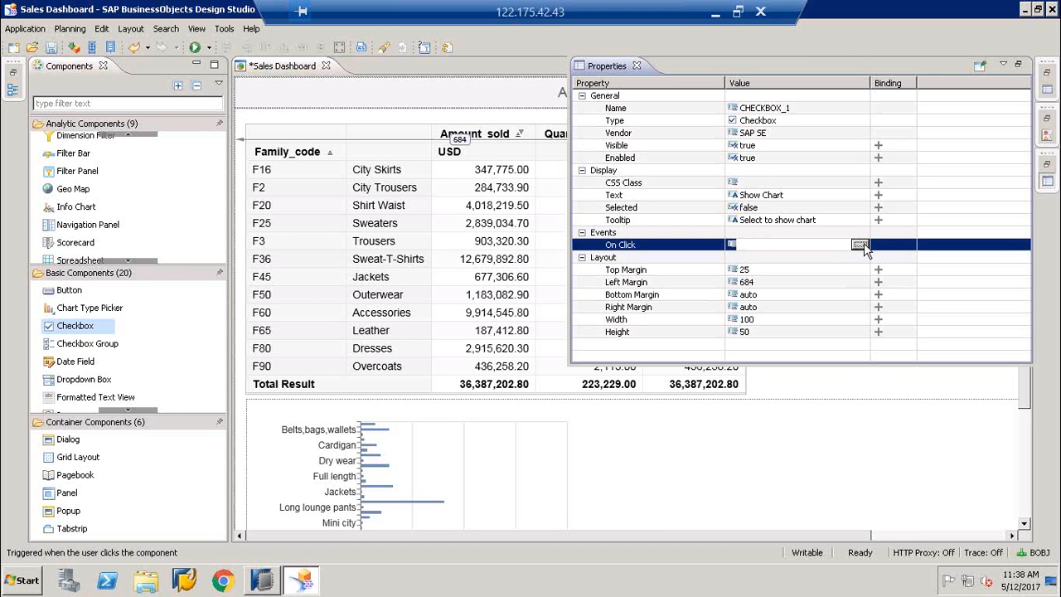
left_click(861, 245)
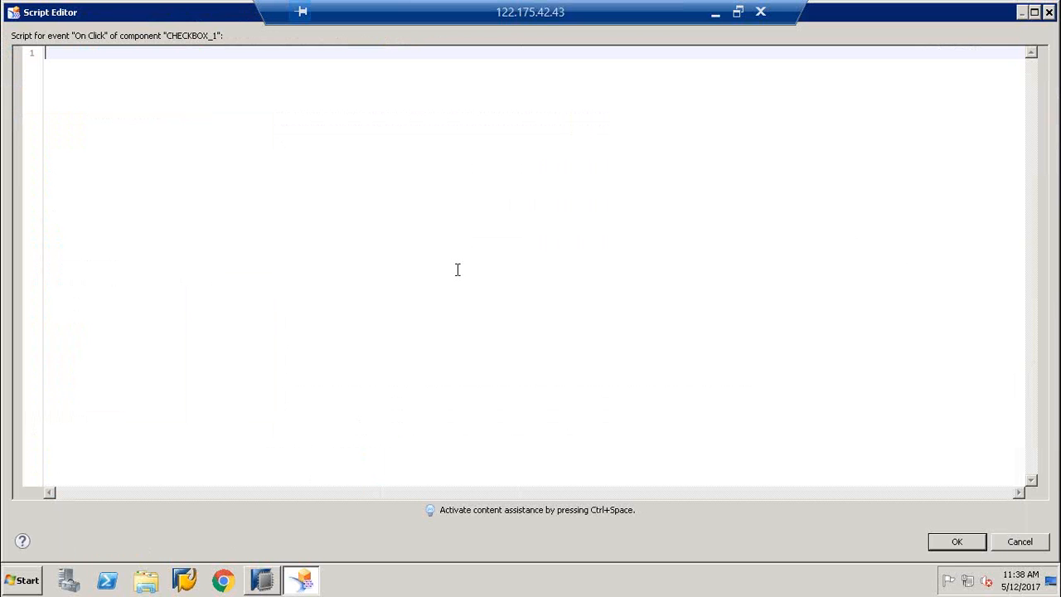
key("ctrl+space")
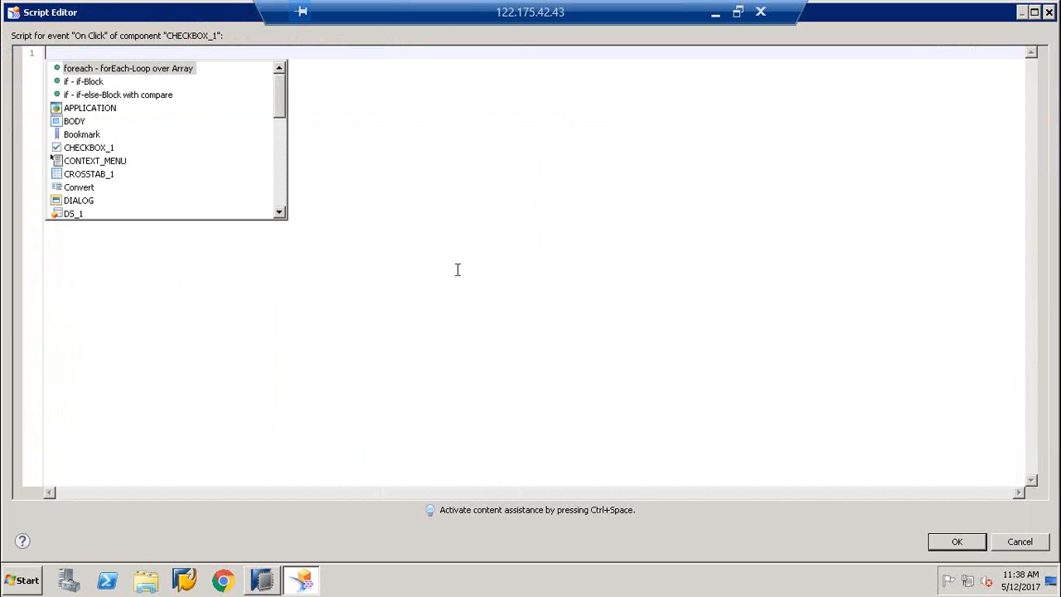
double_click(111, 93)
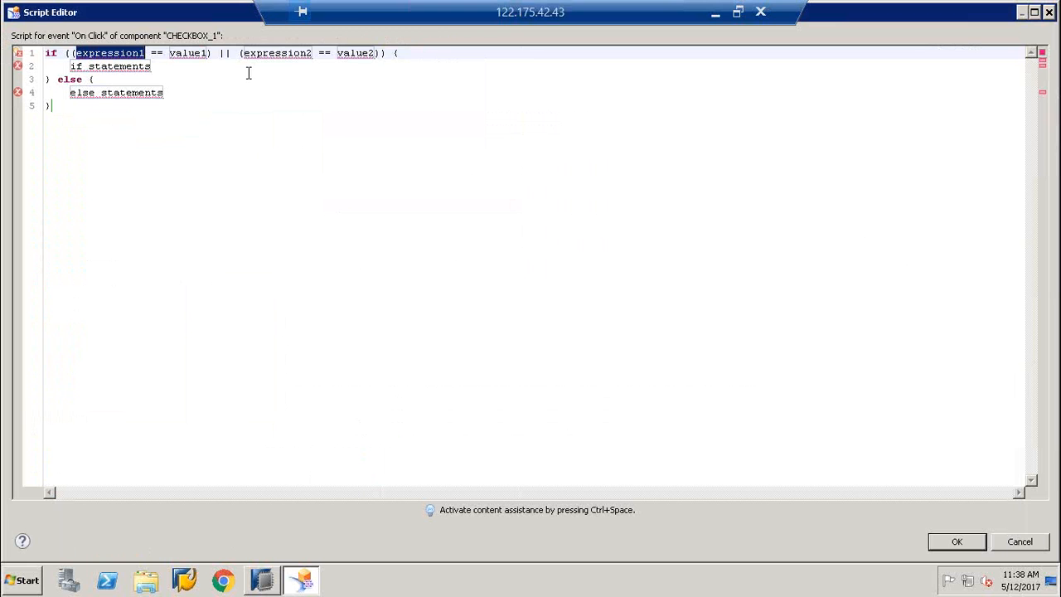
left_click(391, 57)
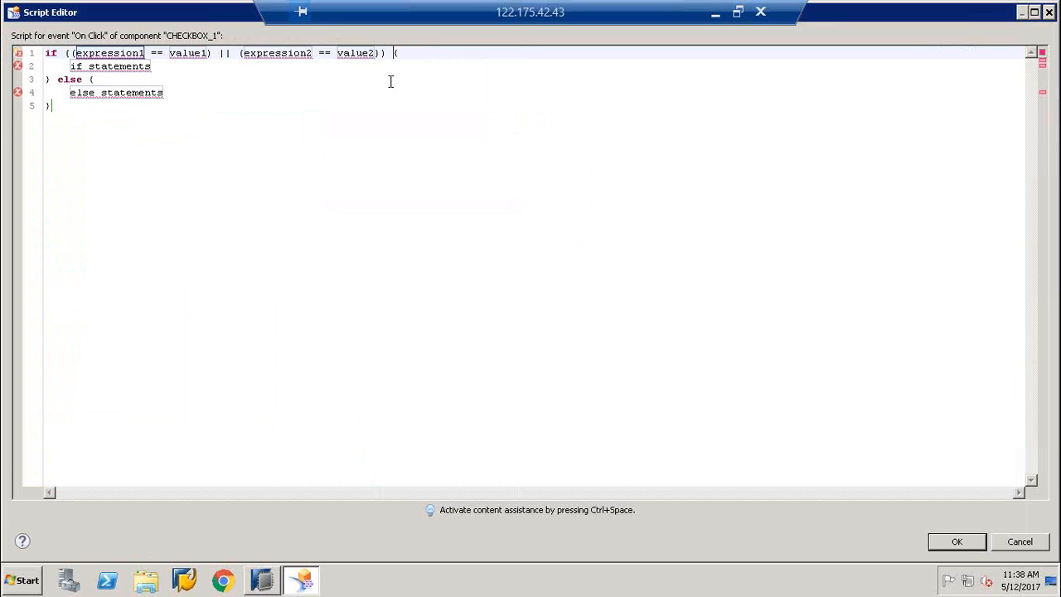
key("Return")
key("Return")
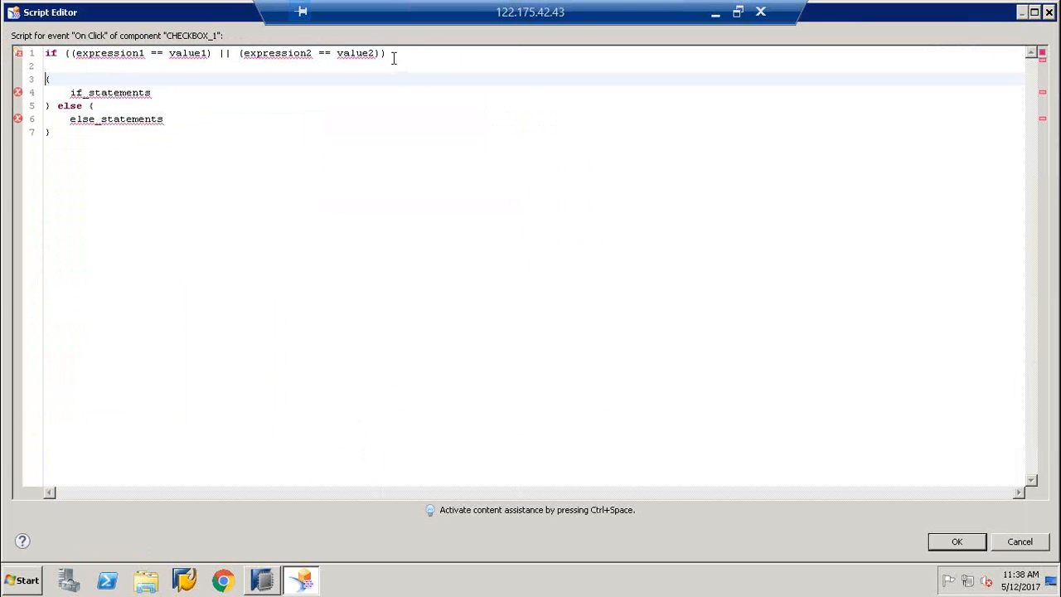
Step: Replace the template's two-part condition with CHECKBOX_1.isChecked()
mouse_move(379, 53)
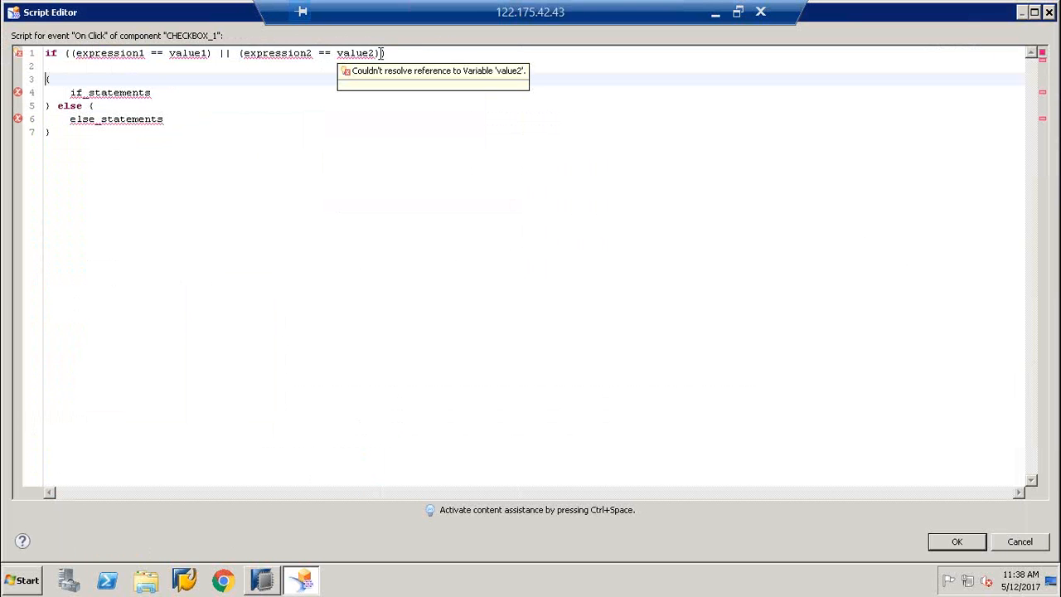
left_click_drag(381, 54, 73, 56)
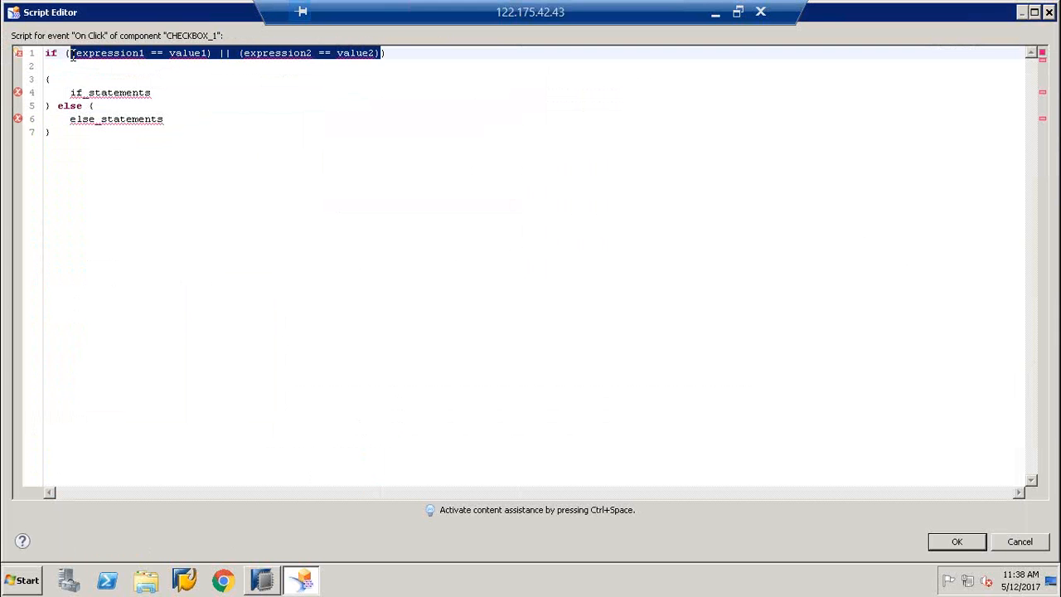
key("Delete")
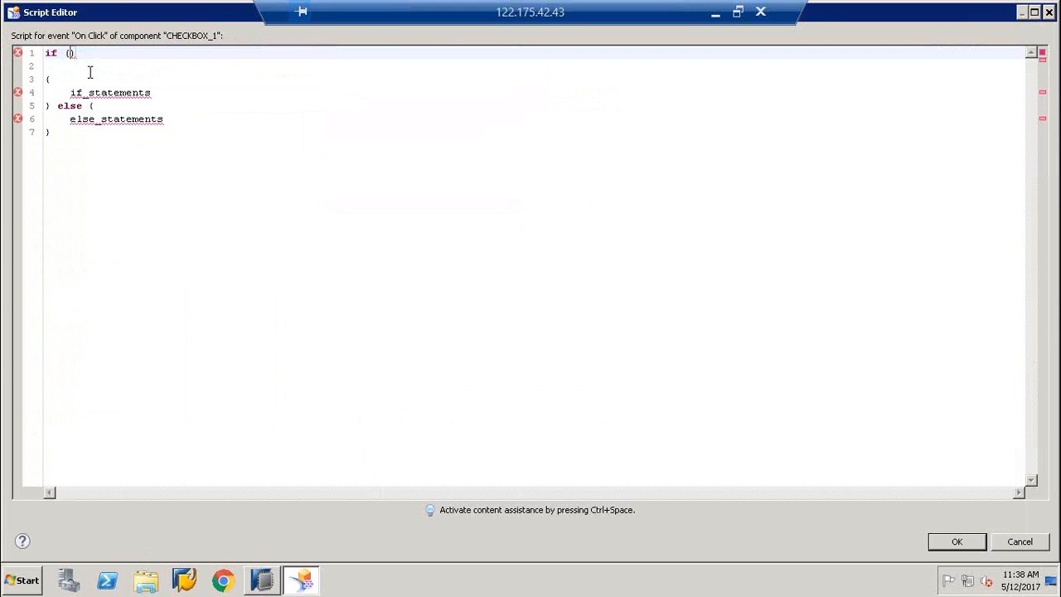
key("ctrl+space")
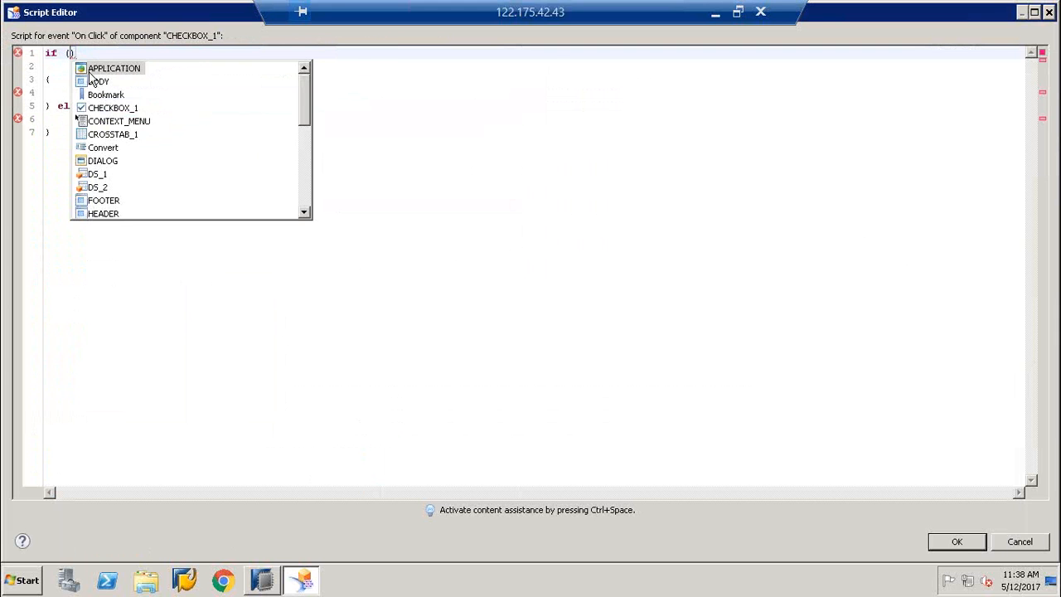
left_click(128, 109)
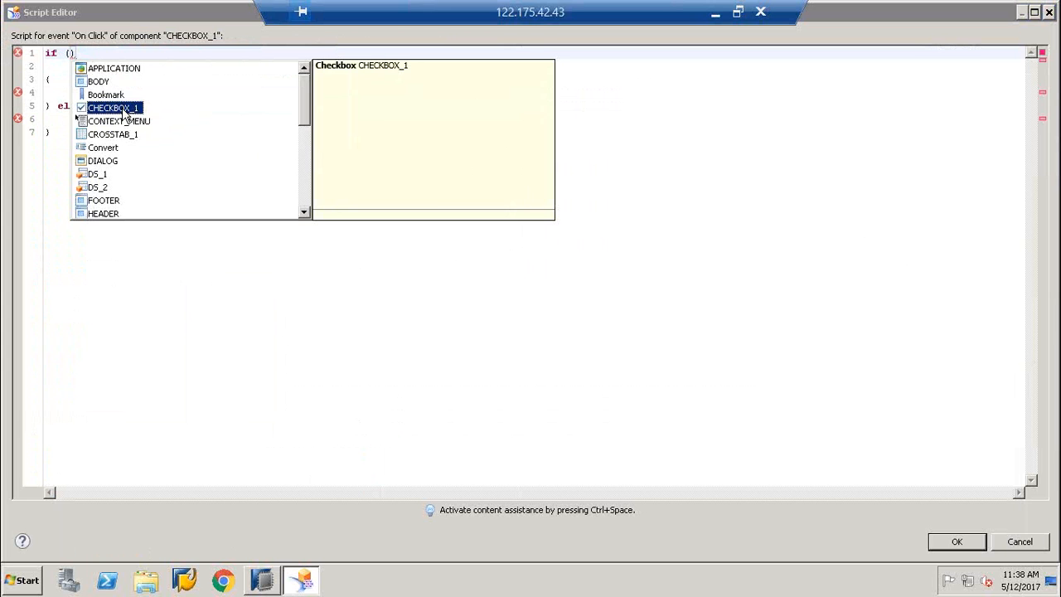
double_click(123, 108)
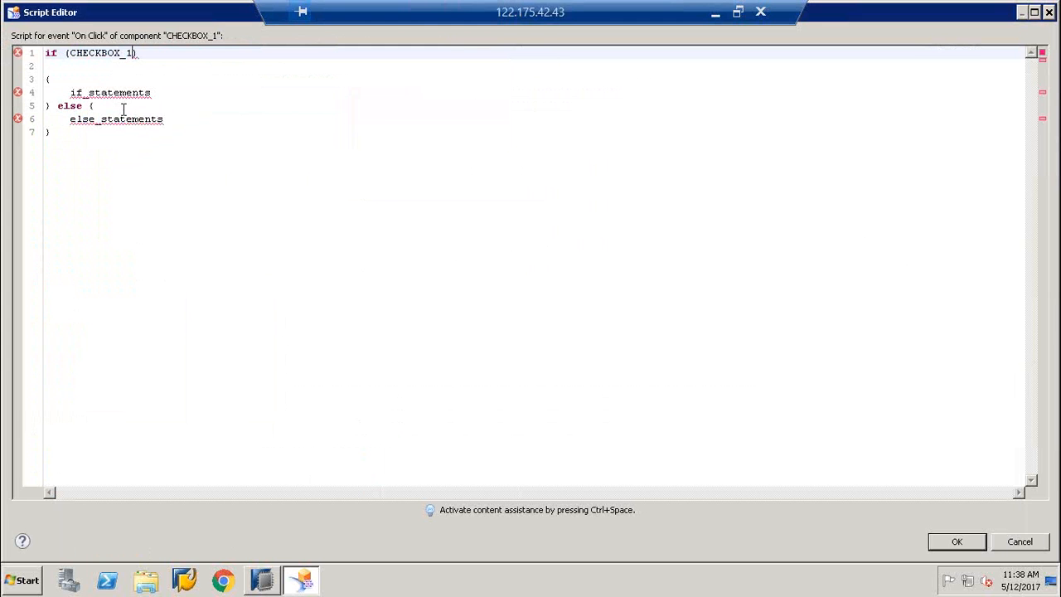
type(".")
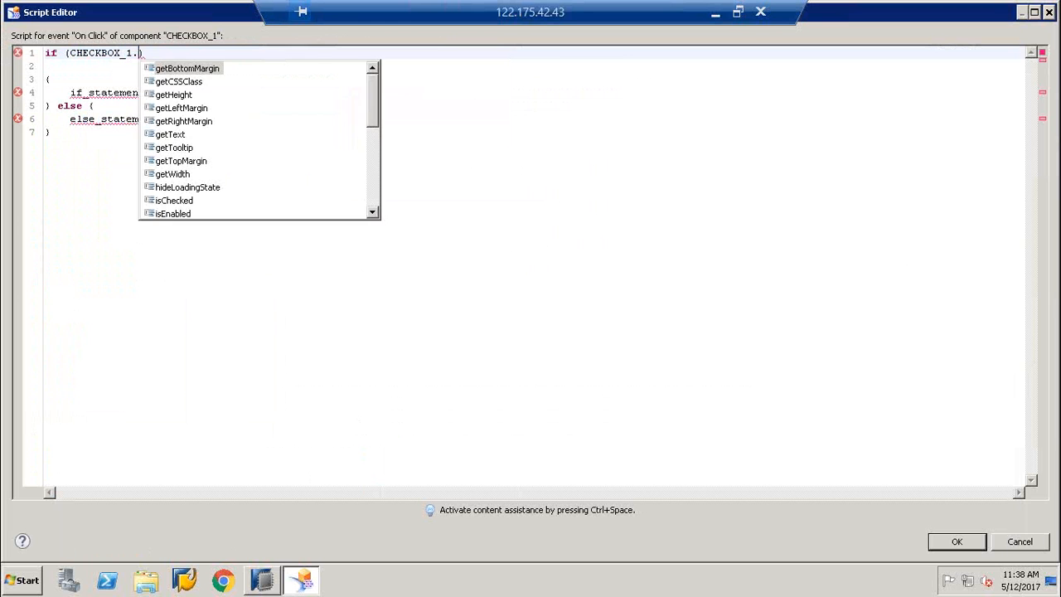
type("is")
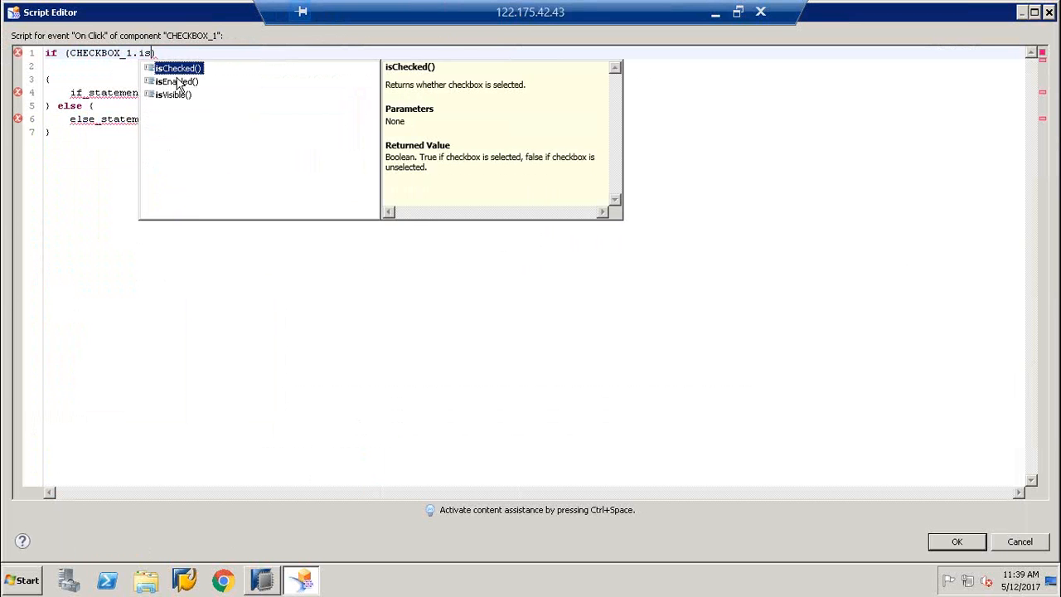
key("Return")
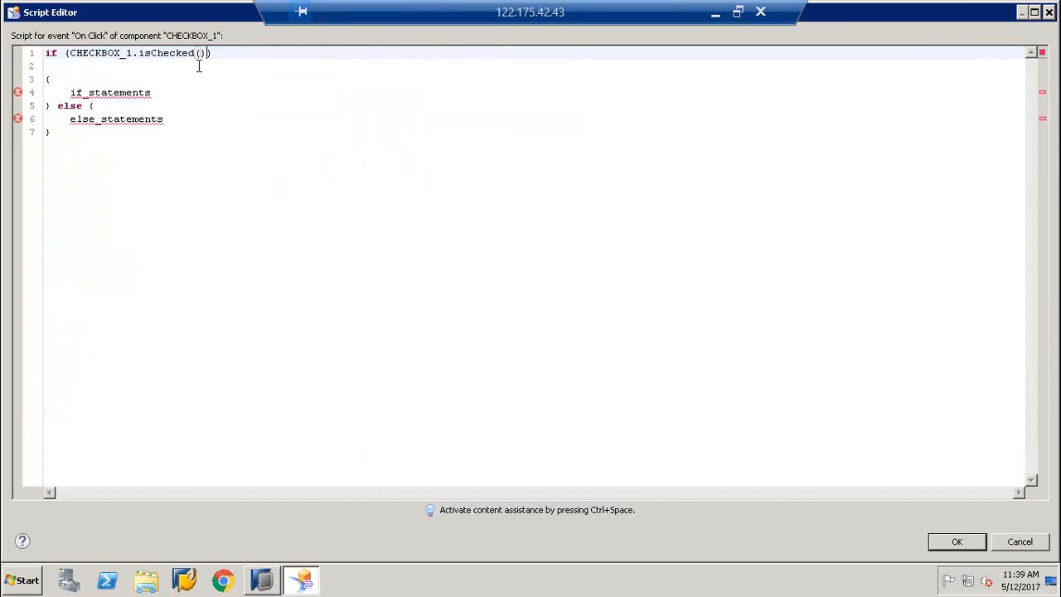
Step: Replace the if_statements placeholder with the POPUP_1 component
left_click_drag(162, 93, 71, 91)
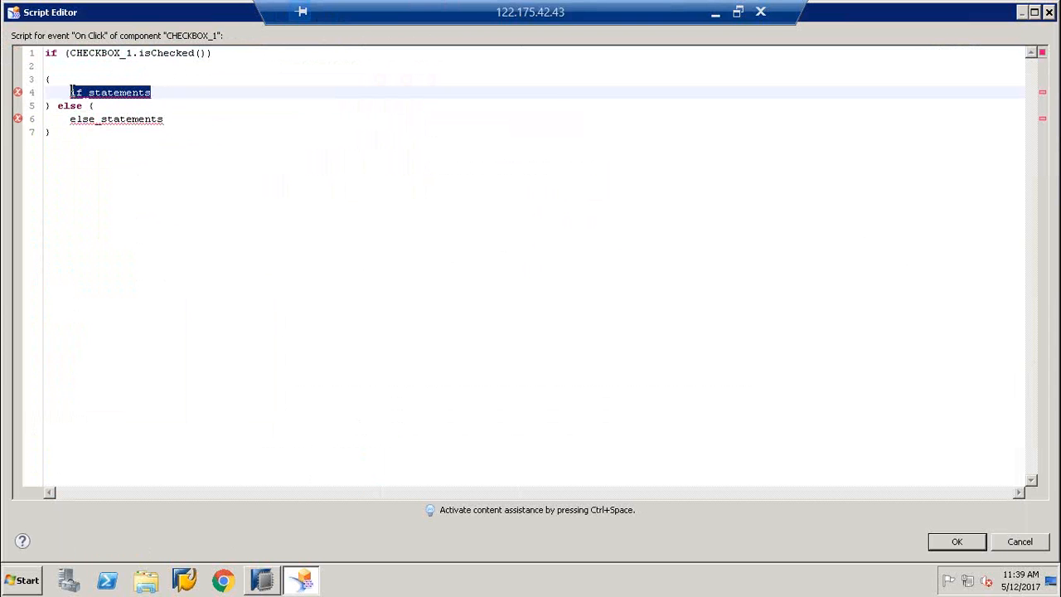
key("ctrl+space")
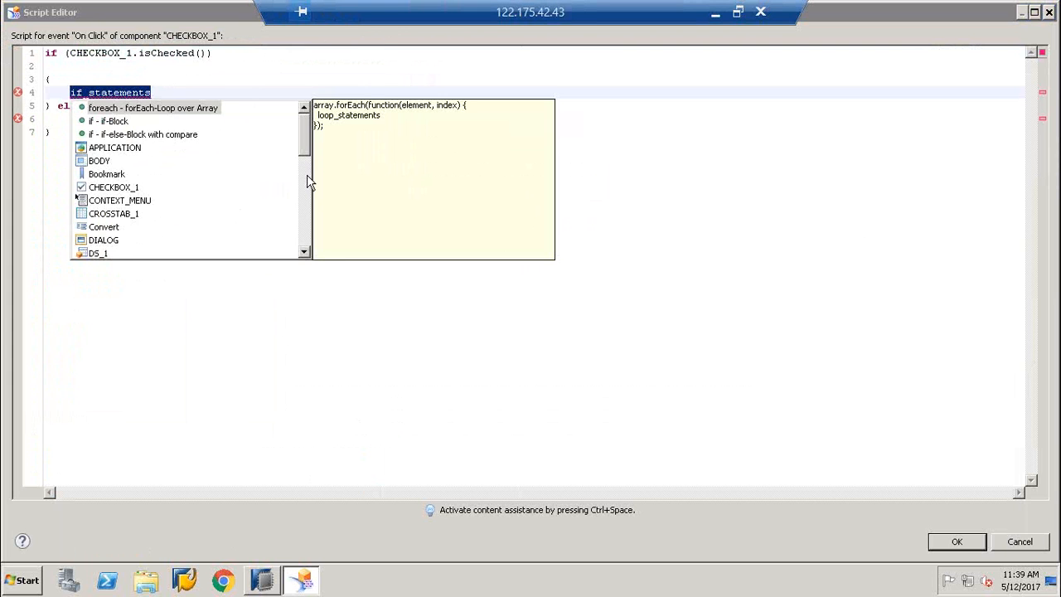
scroll(307, 179, "down", 3)
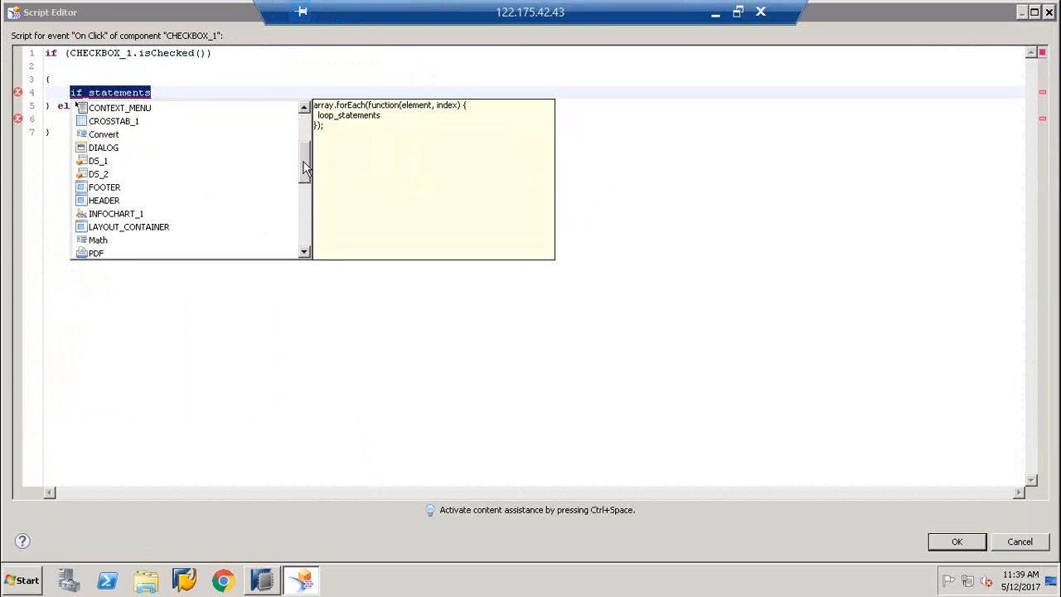
scroll(306, 199, "down", 2)
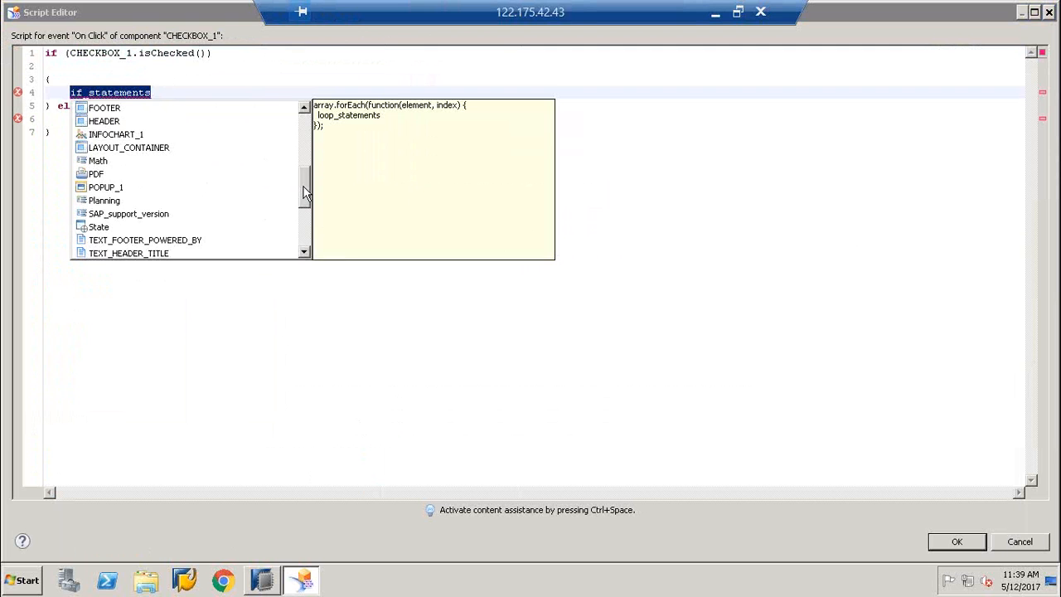
double_click(95, 189)
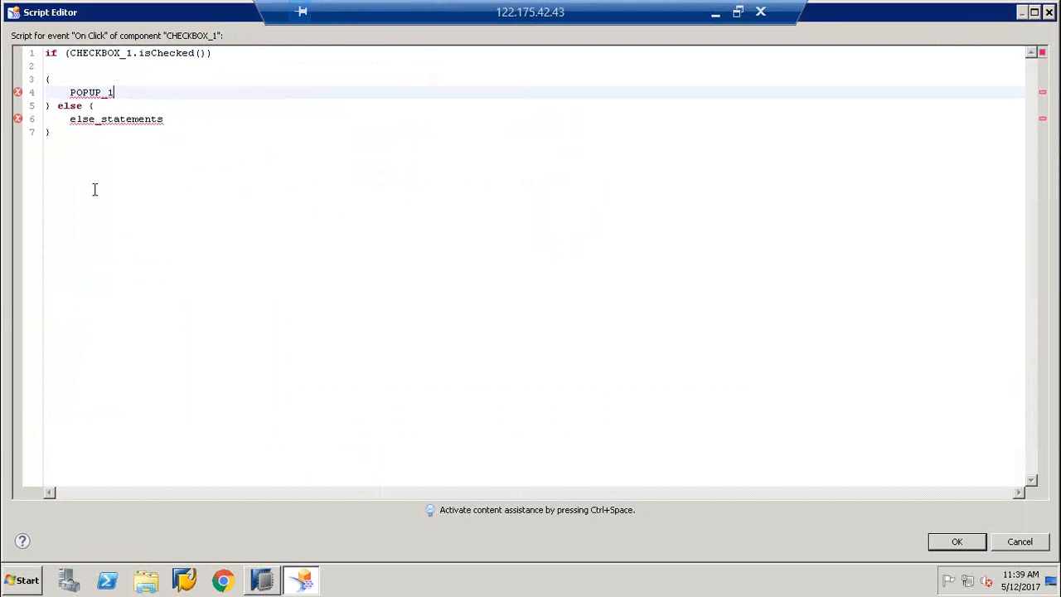
Step: Try to extend POPUP_1 in the if branch with setVisible(isVisible) and look through the suggestions for its argument
type(".s")
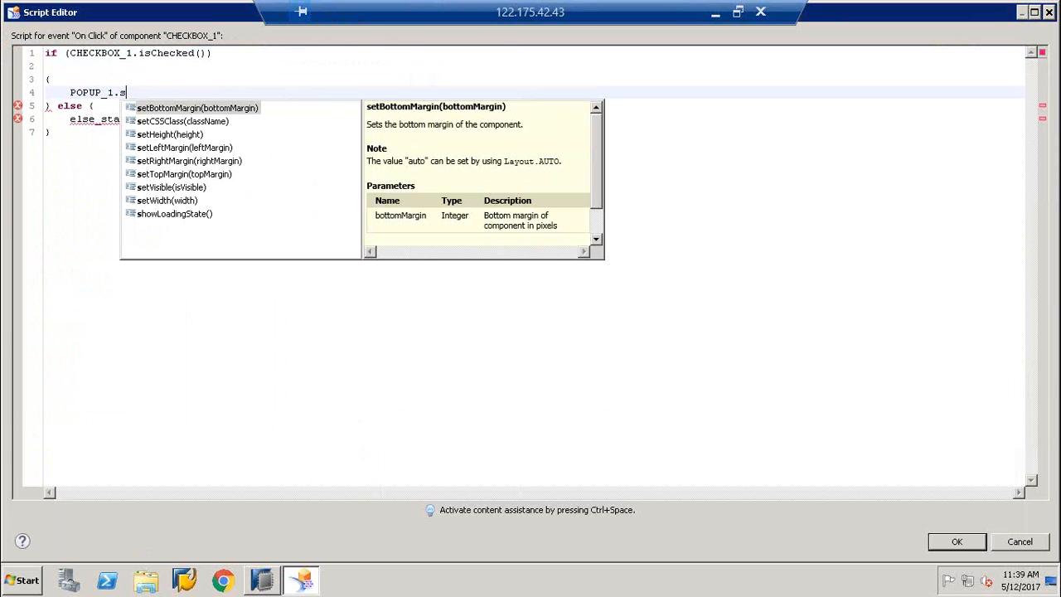
left_click(174, 189)
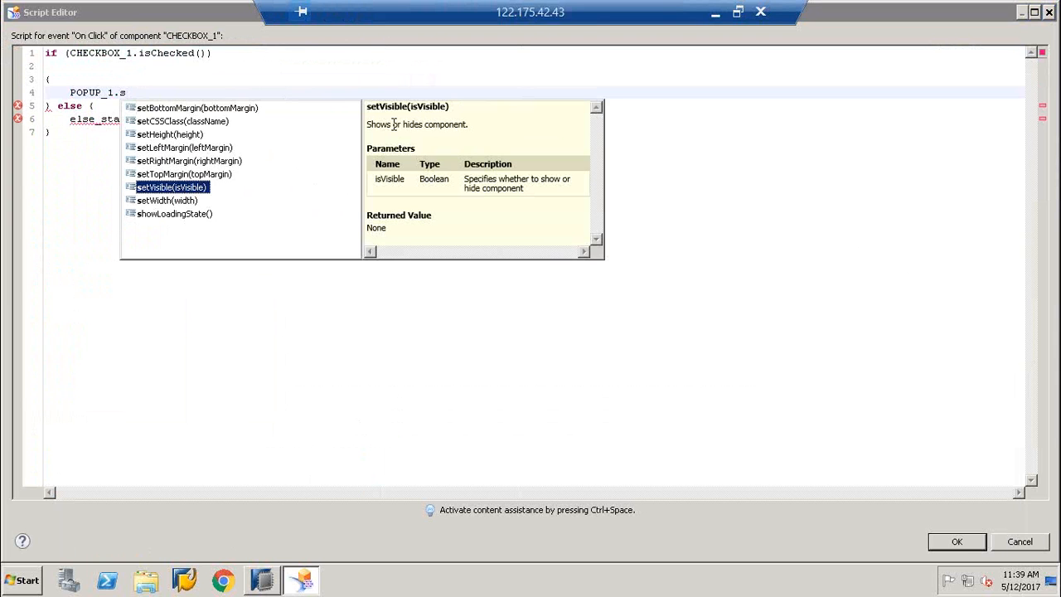
double_click(165, 187)
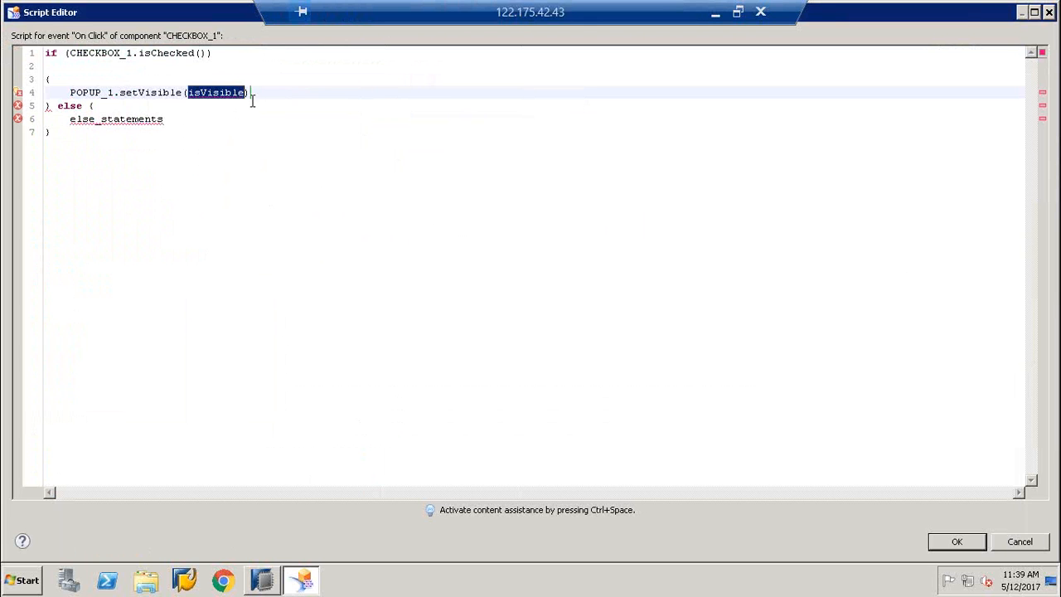
mouse_move(229, 100)
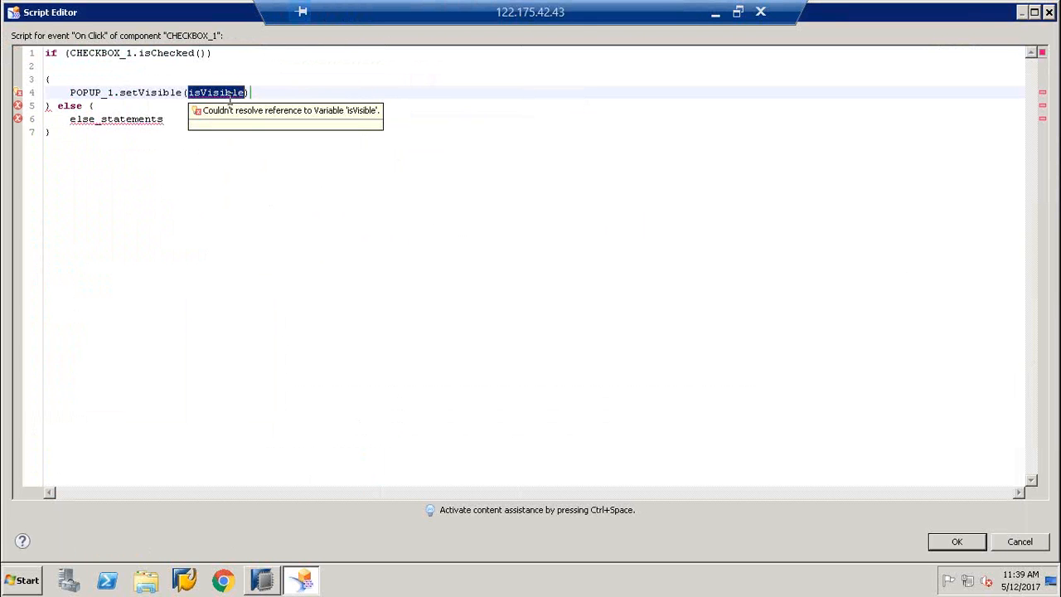
key("ctrl+space")
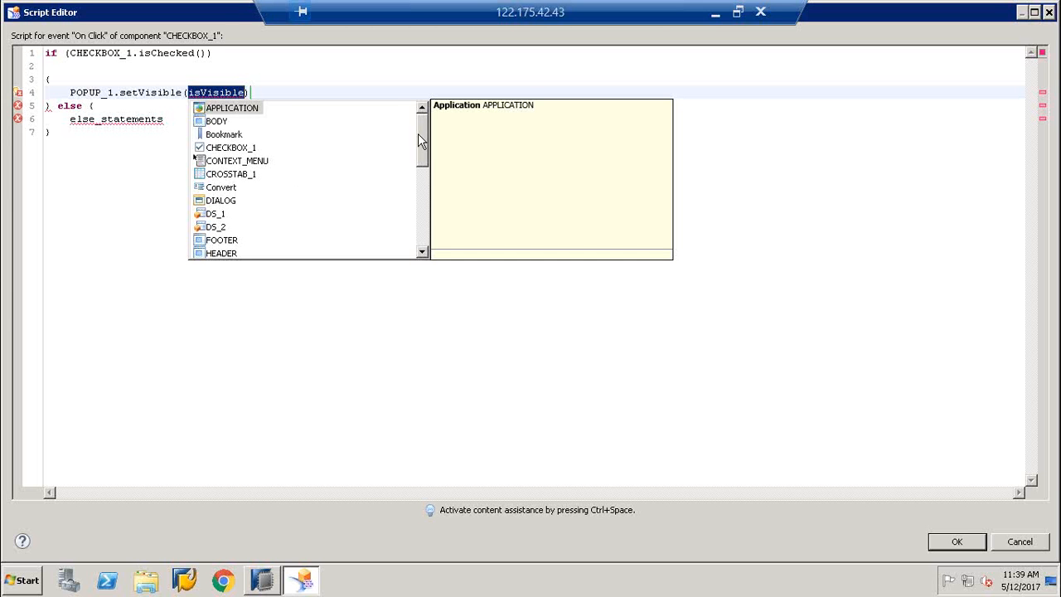
left_click_drag(418, 134, 416, 224)
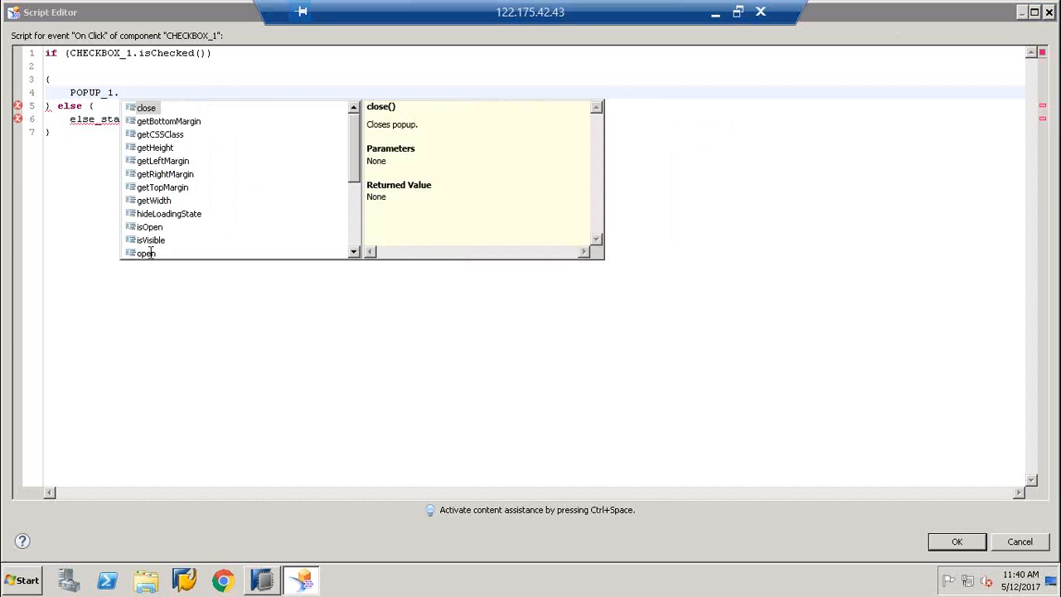
Step: Complete the if branch statement as POPUP_1.open();
left_click(149, 254)
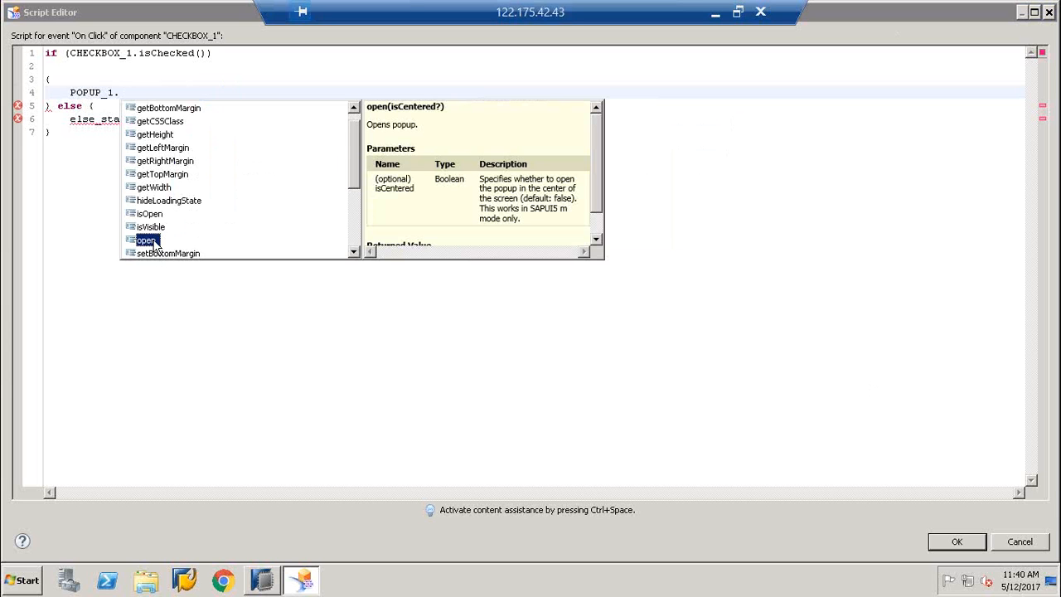
double_click(154, 240)
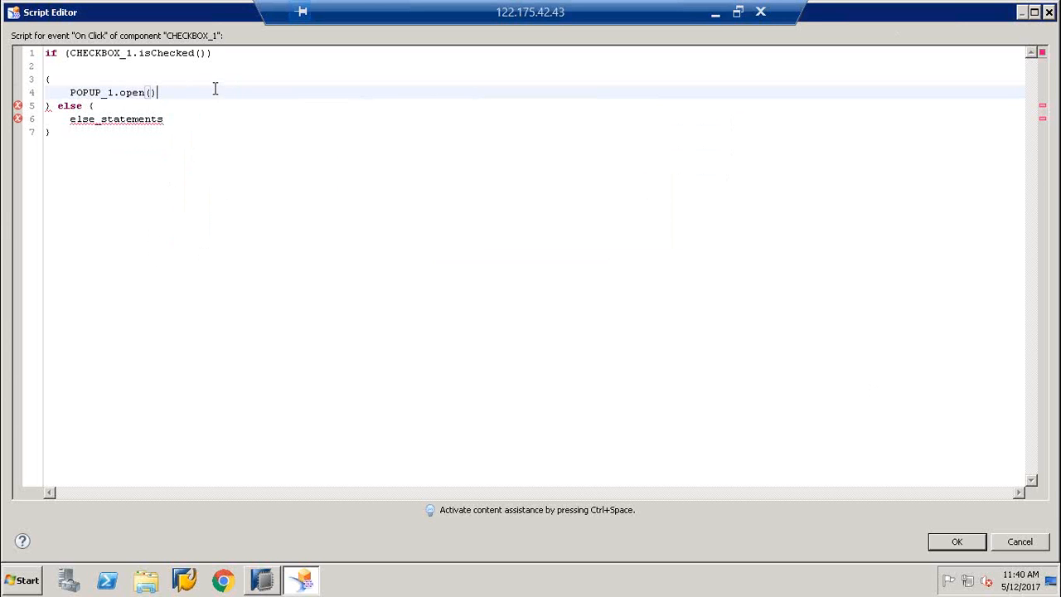
type(";")
Step: End the if statement with a semicolon and replace the else_statements placeholder with the POPUP_1 component
left_click(197, 119)
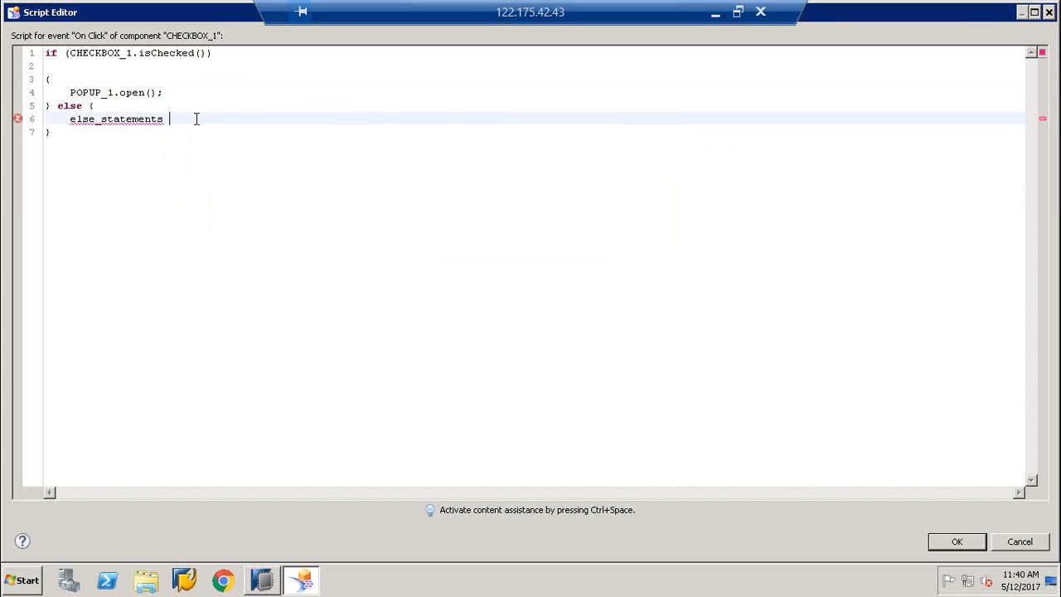
triple_click(196, 118)
key("ctrl+space")
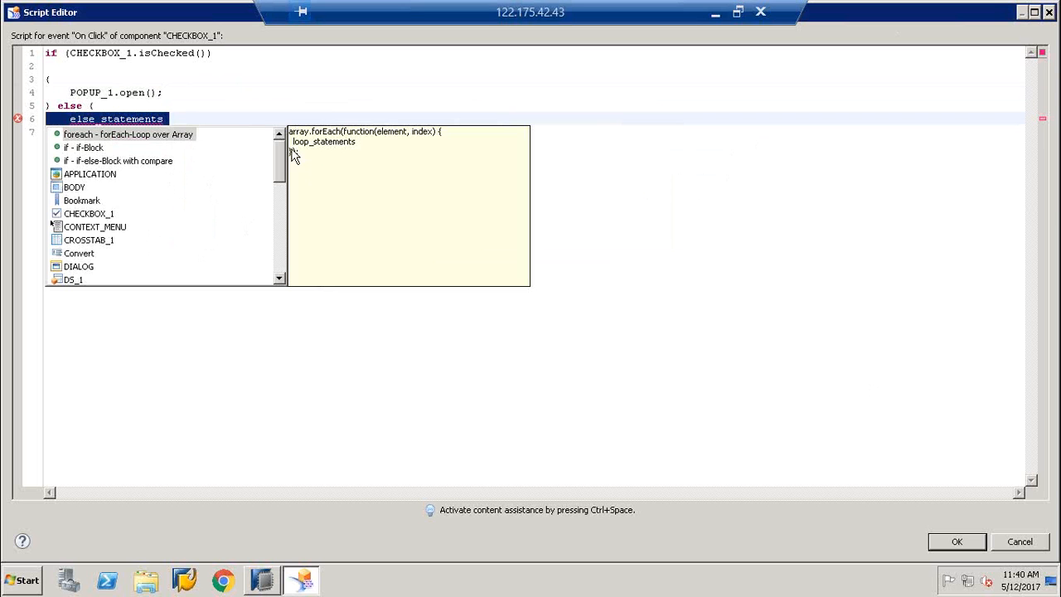
left_click_drag(281, 168, 280, 193)
scroll(279, 216, "down", 2)
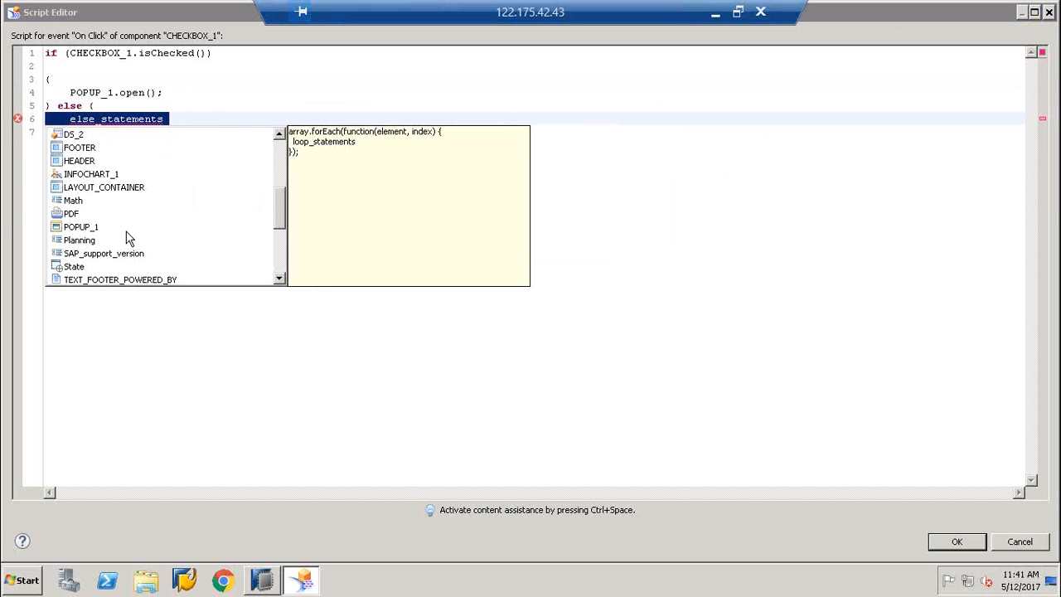
double_click(79, 227)
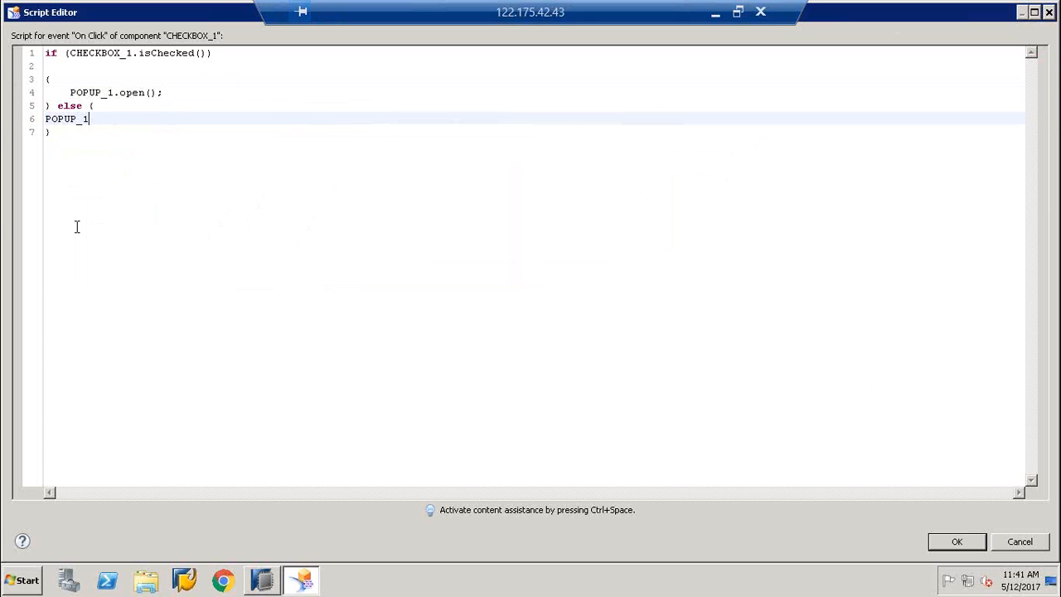
Step: Complete the else branch statement as POPUP_1.close(); and accept the checkbox's On Click script
type(".c")
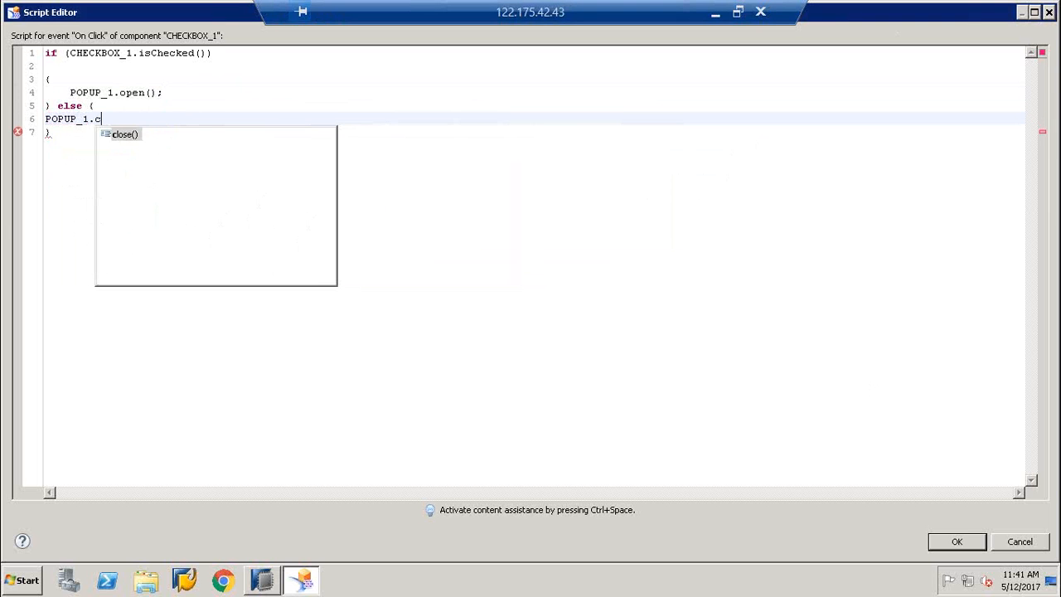
key("Escape")
key("ctrl+space")
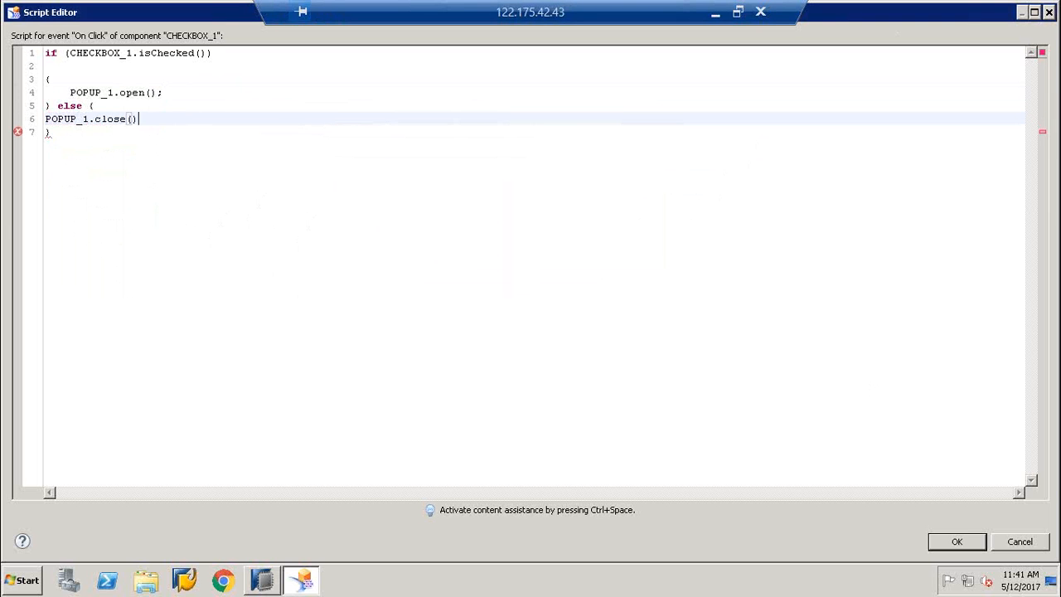
type(";")
left_click(954, 545)
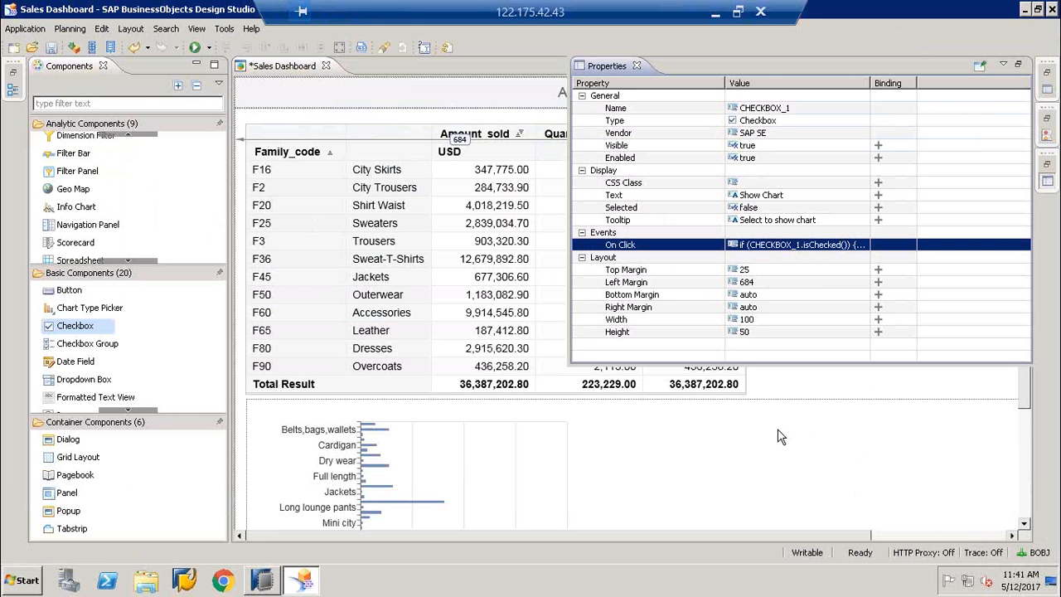
Step: Run the dashboard locally in a maximised browser window and select the Show Chart checkbox
left_click(194, 47)
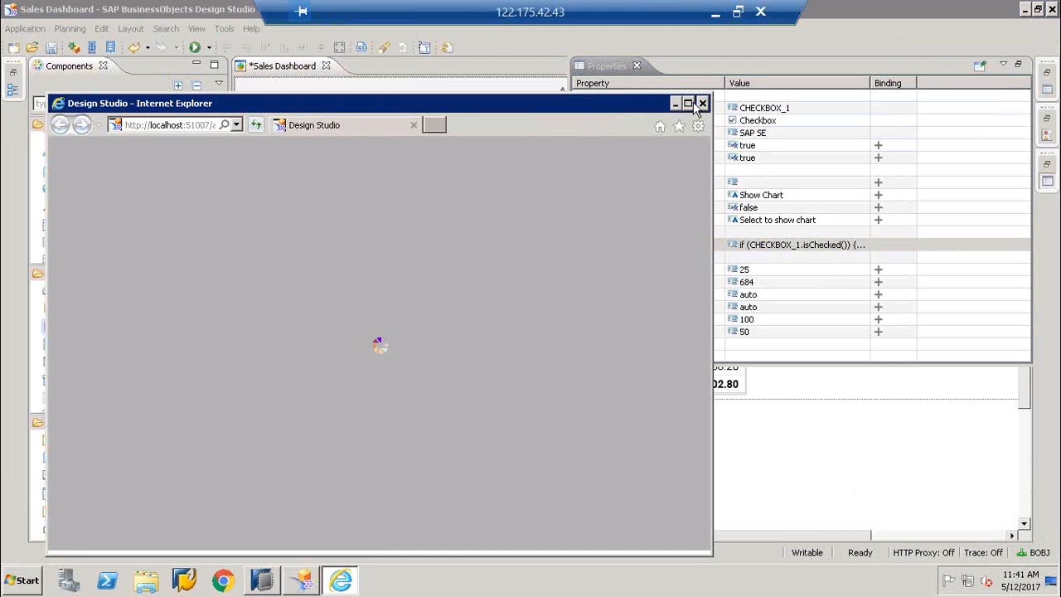
left_click(688, 103)
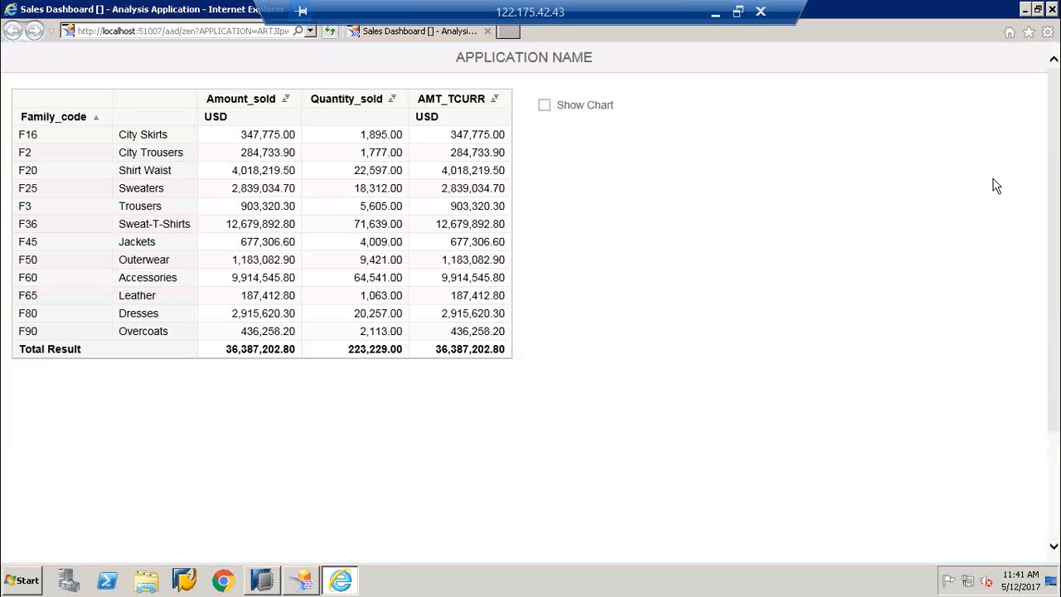
left_click(545, 106)
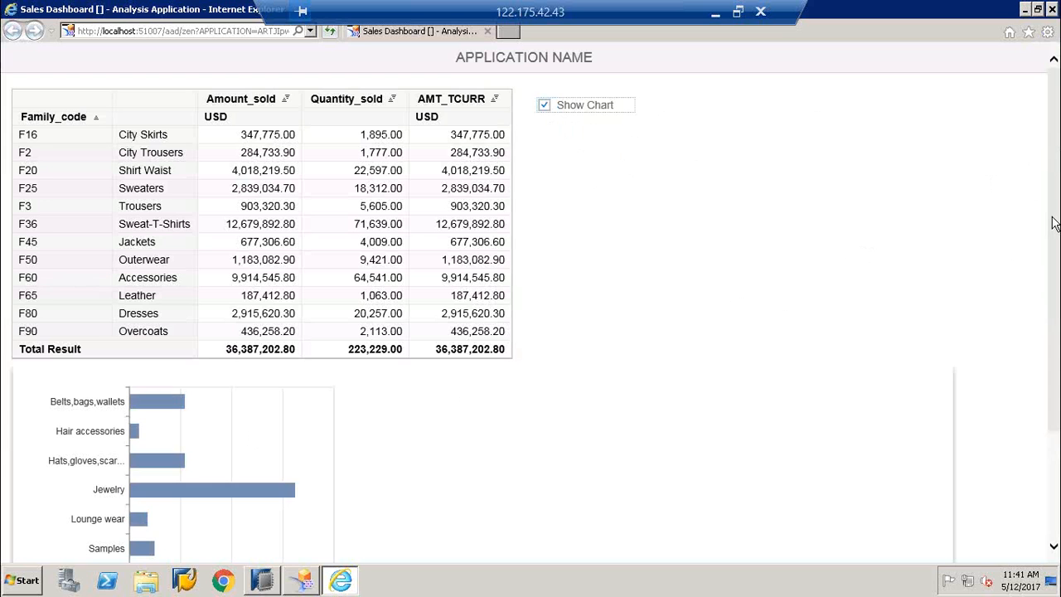
Step: Test the chart filtering by selecting the Outerwear, Accessories, Leather, Dresses and Overcoats rows in the crosstab
left_click_drag(1054, 224, 1054, 311)
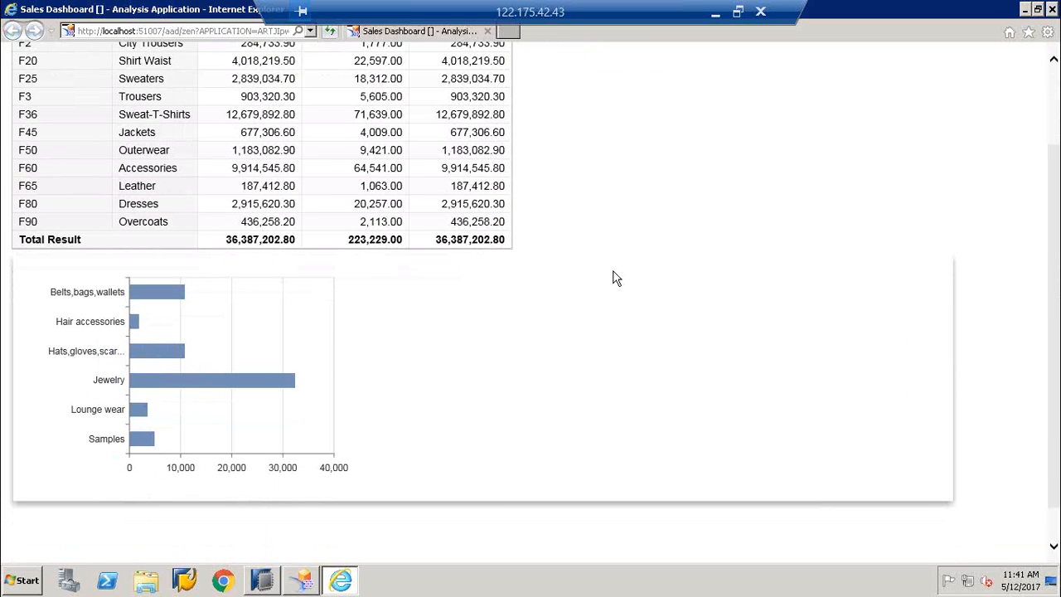
left_click(163, 154)
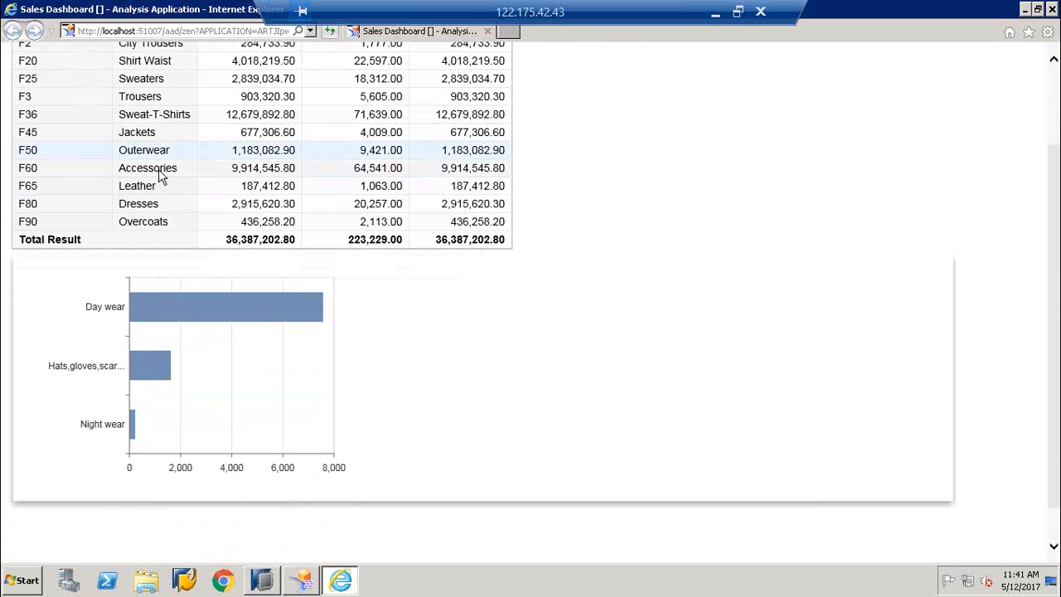
left_click(160, 171)
left_click(155, 189)
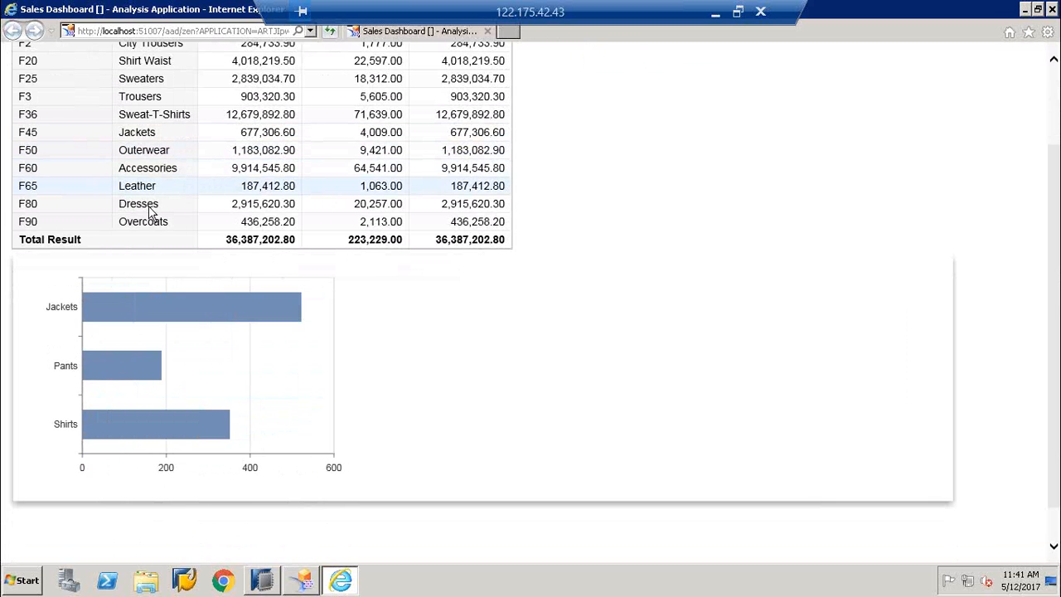
left_click(150, 207)
left_click(154, 224)
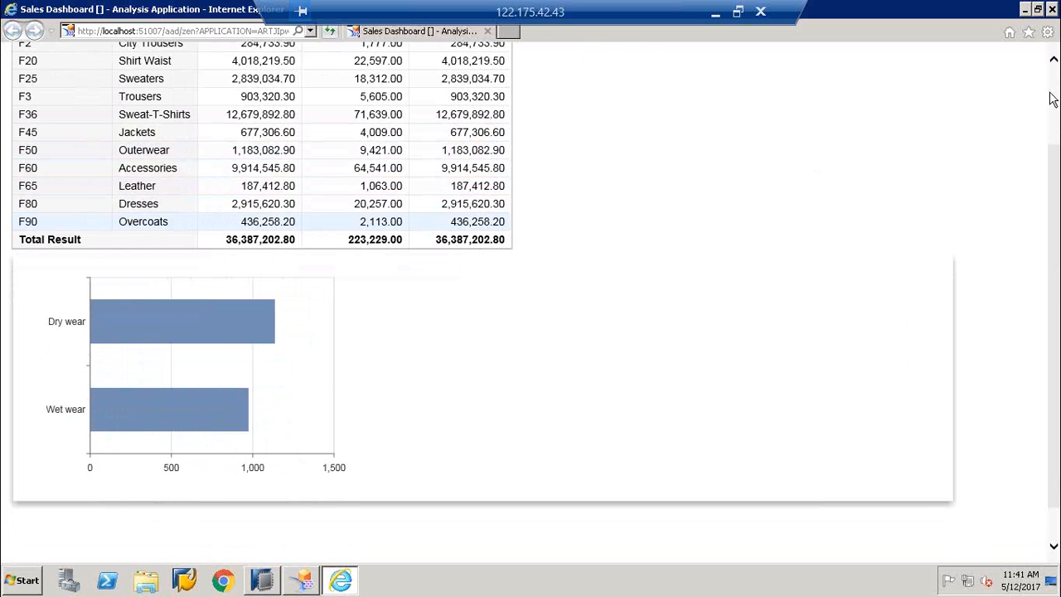
Step: Test hiding and reopening the chart by clearing and reselecting Show Chart, and close the browser preview
scroll(1049, 97, "up", 2)
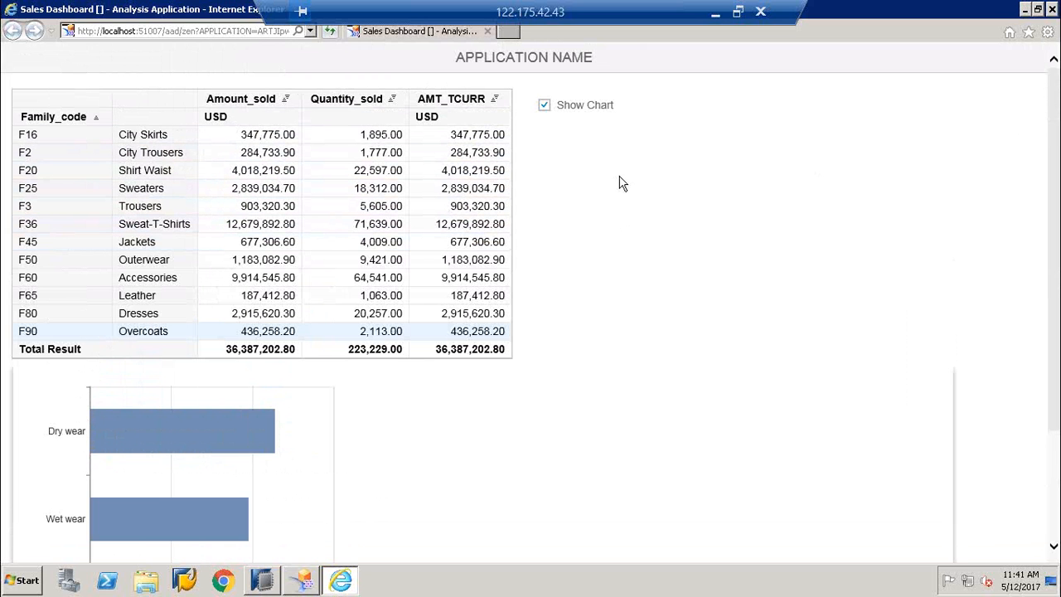
left_click(544, 105)
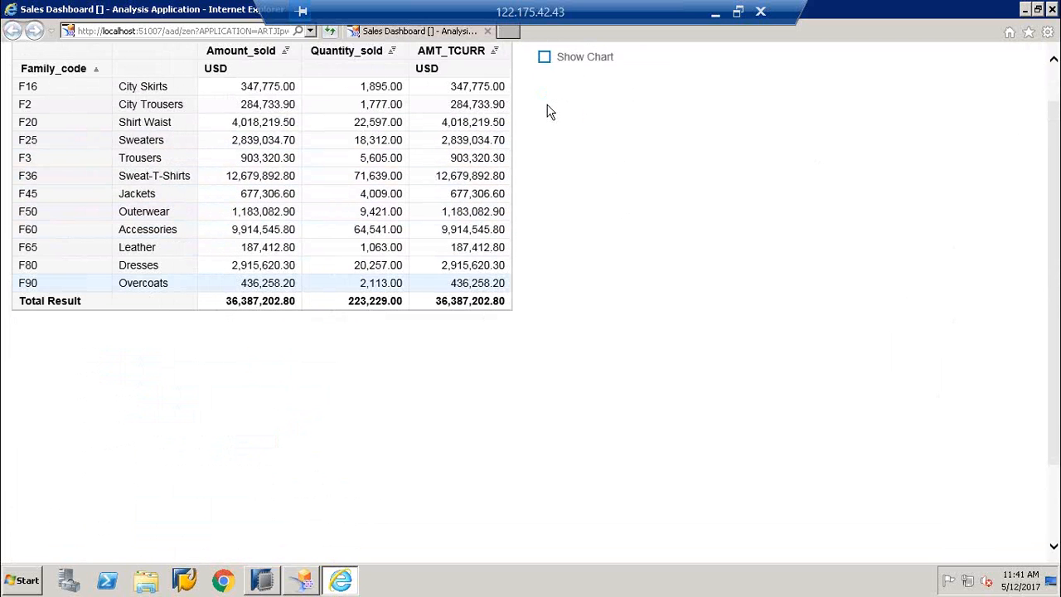
left_click(545, 59)
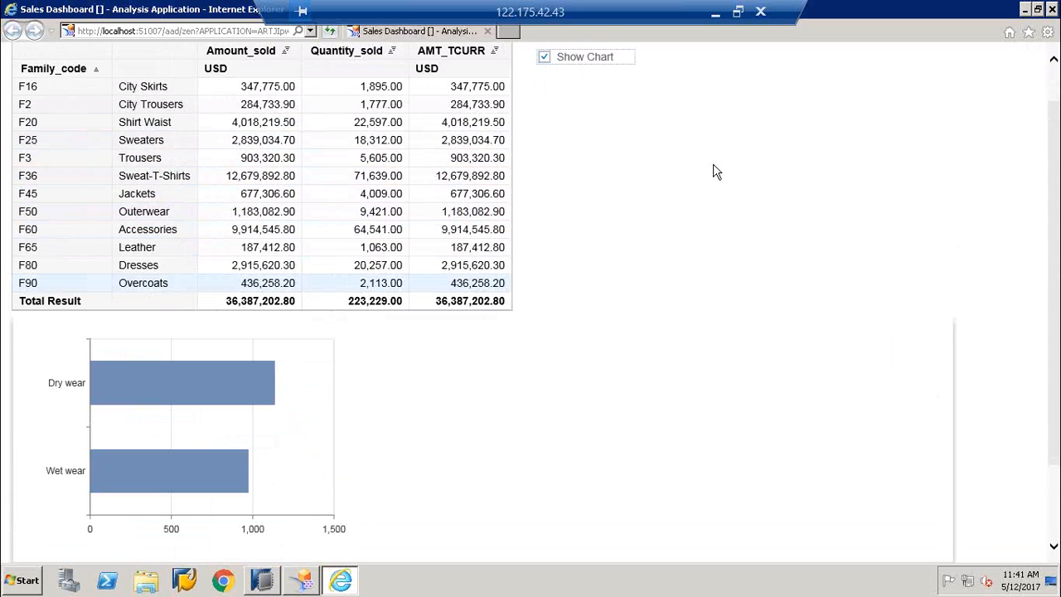
left_click(1051, 10)
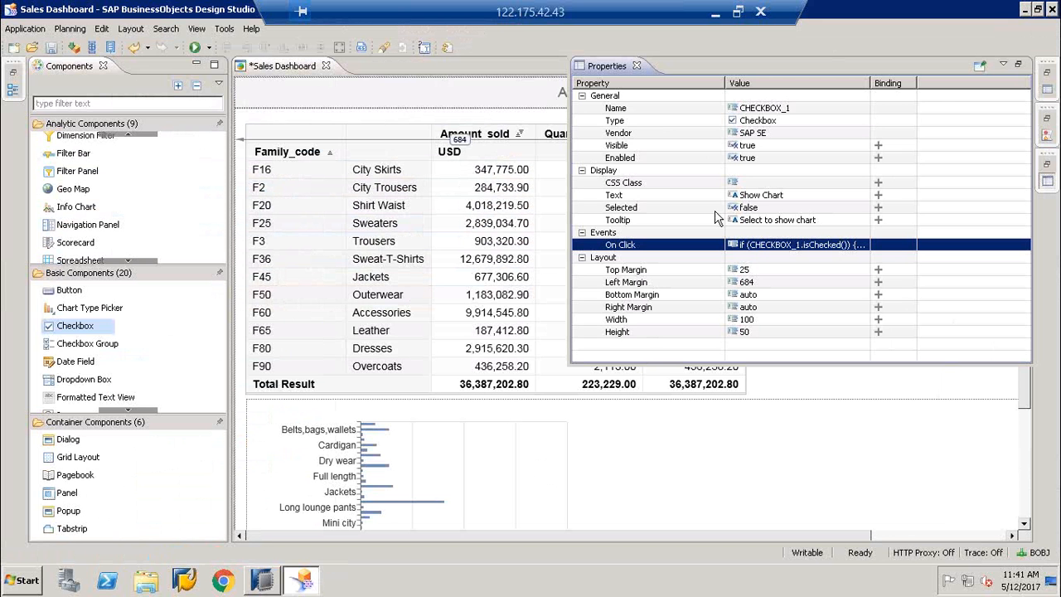
Step: Set the Text property of the APPLICATION NAME header title to Sales Dashboard
left_click(1019, 65)
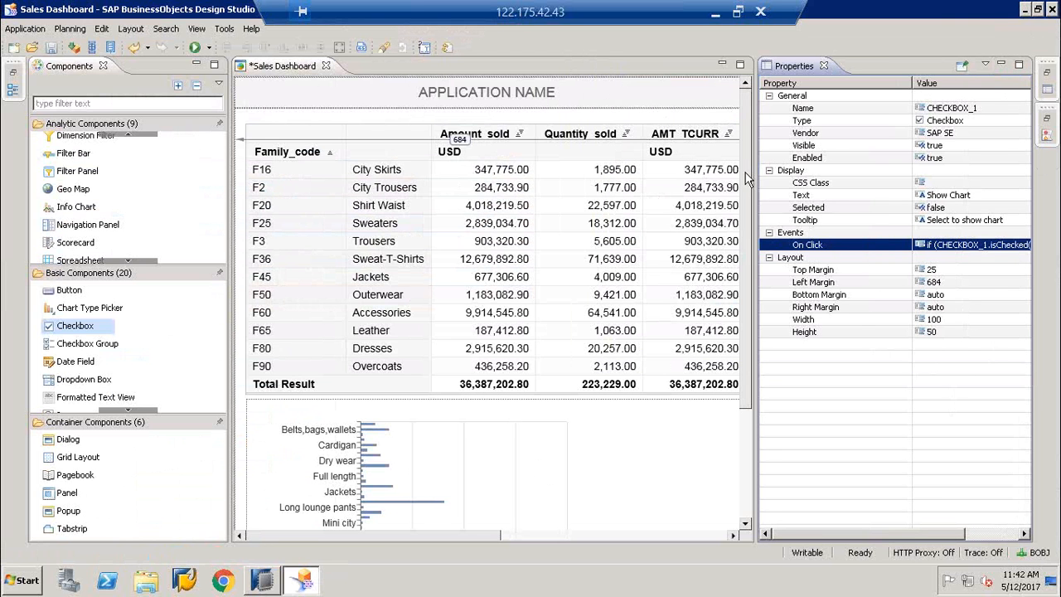
left_click(1002, 65)
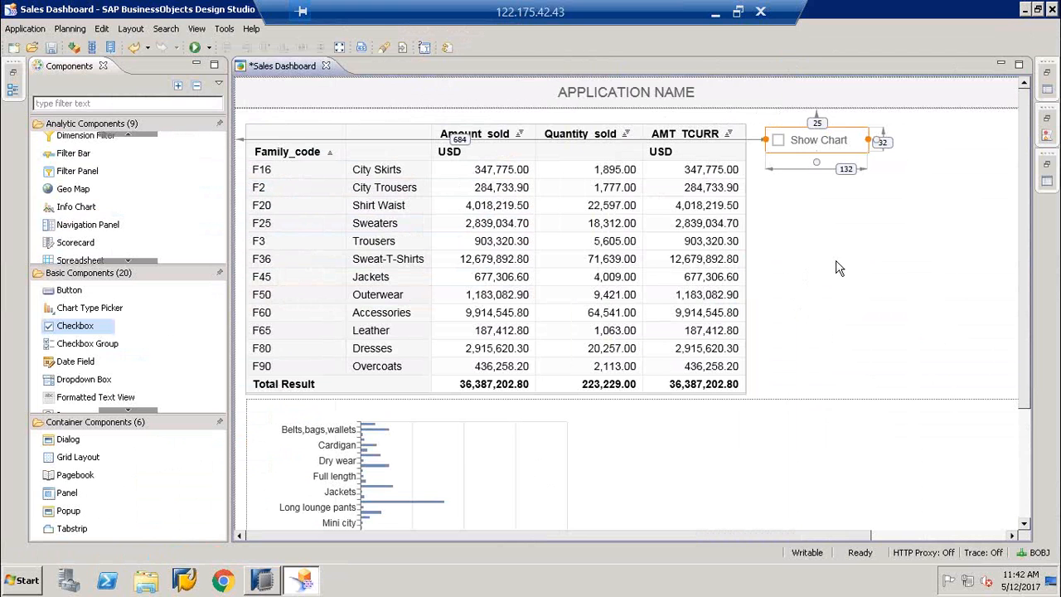
left_click(632, 95)
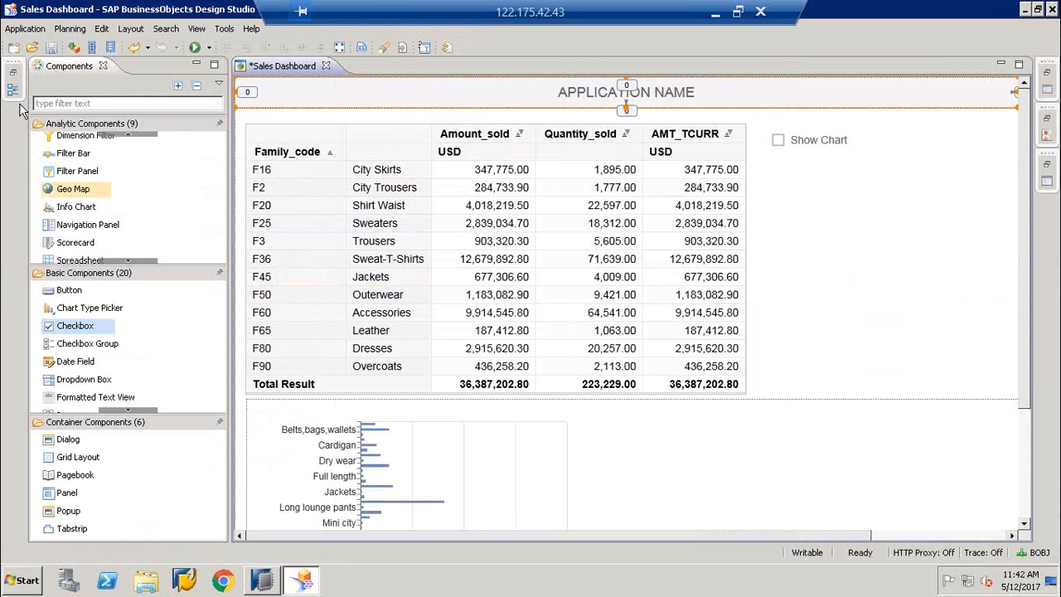
left_click(16, 74)
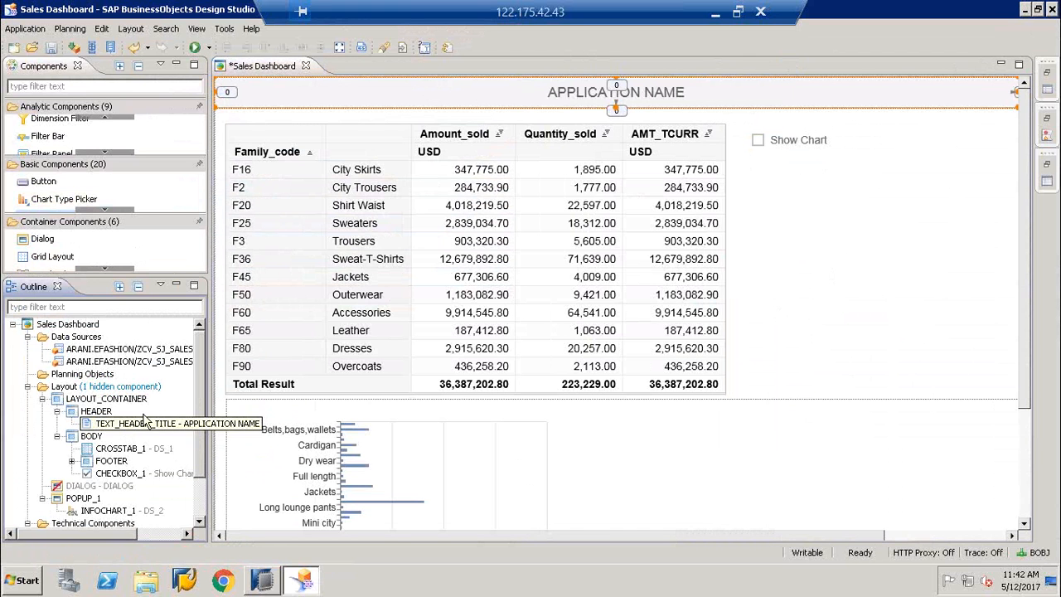
left_click(1047, 182)
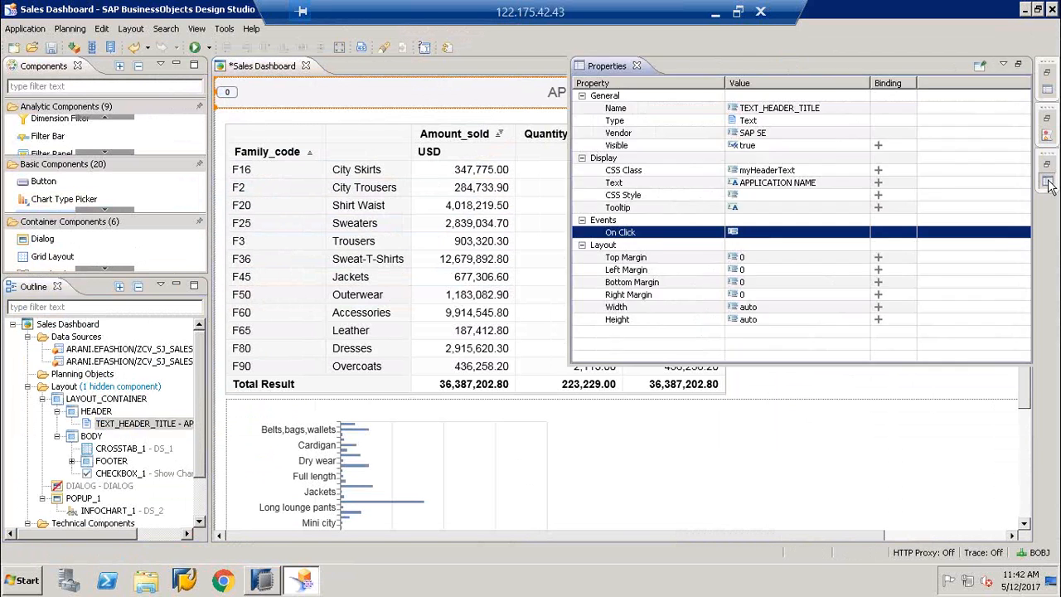
left_click(844, 193)
left_click(838, 181)
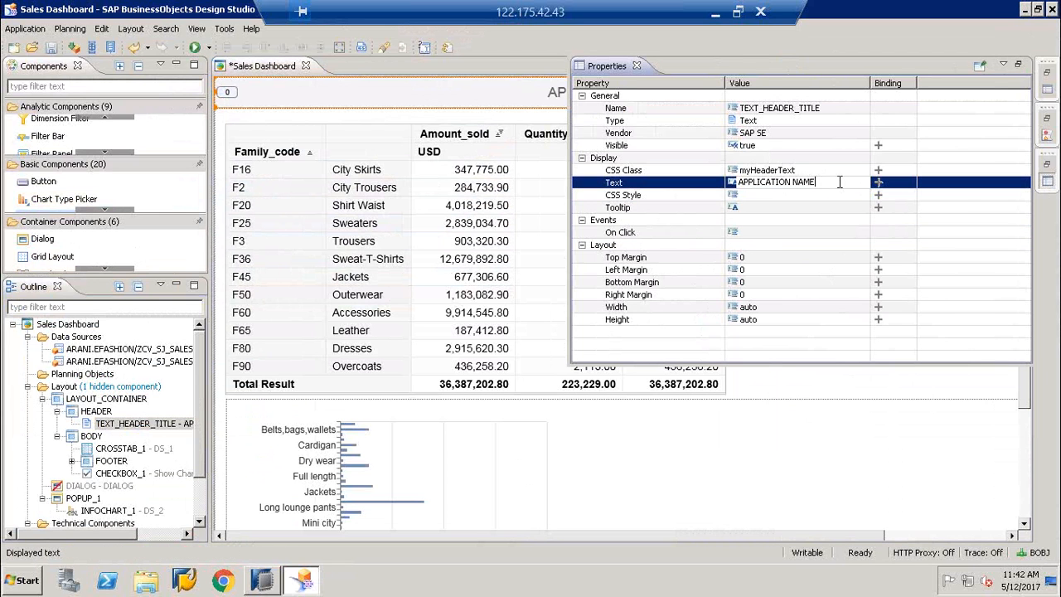
key("ctrl+a")
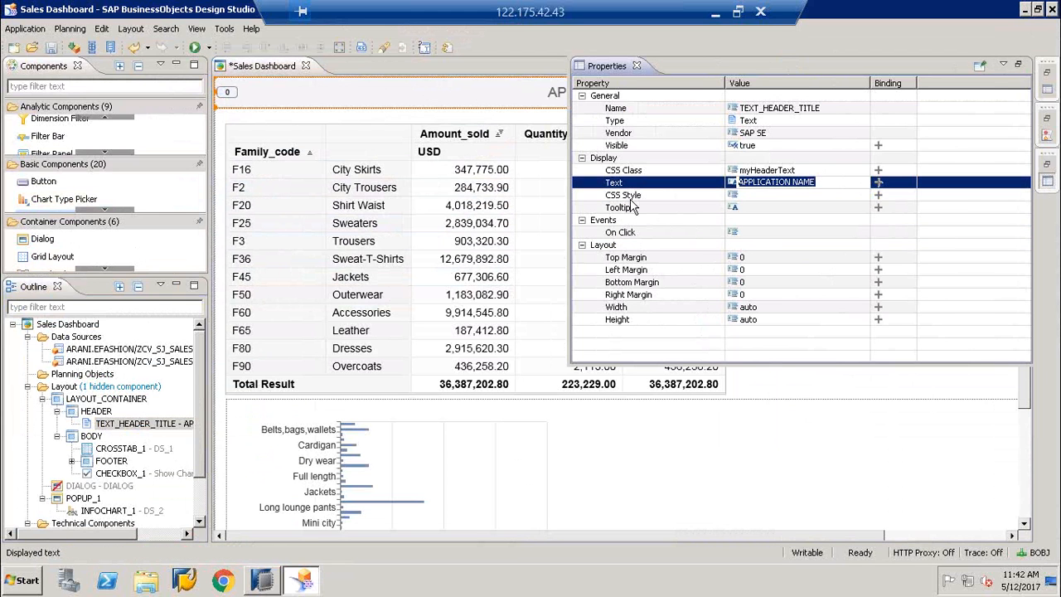
type("Sales Dashboard")
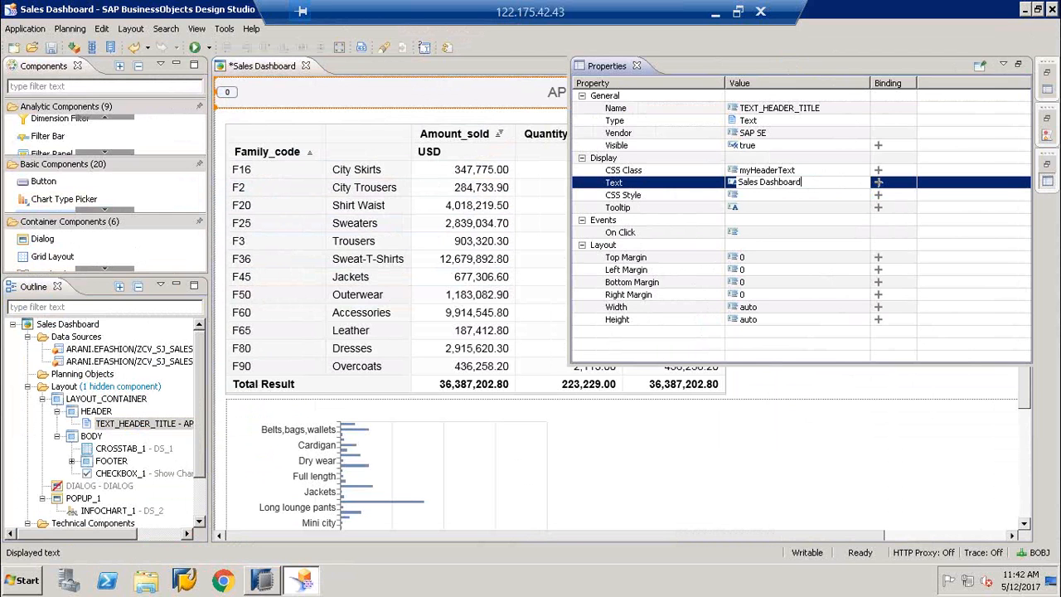
left_click(529, 97)
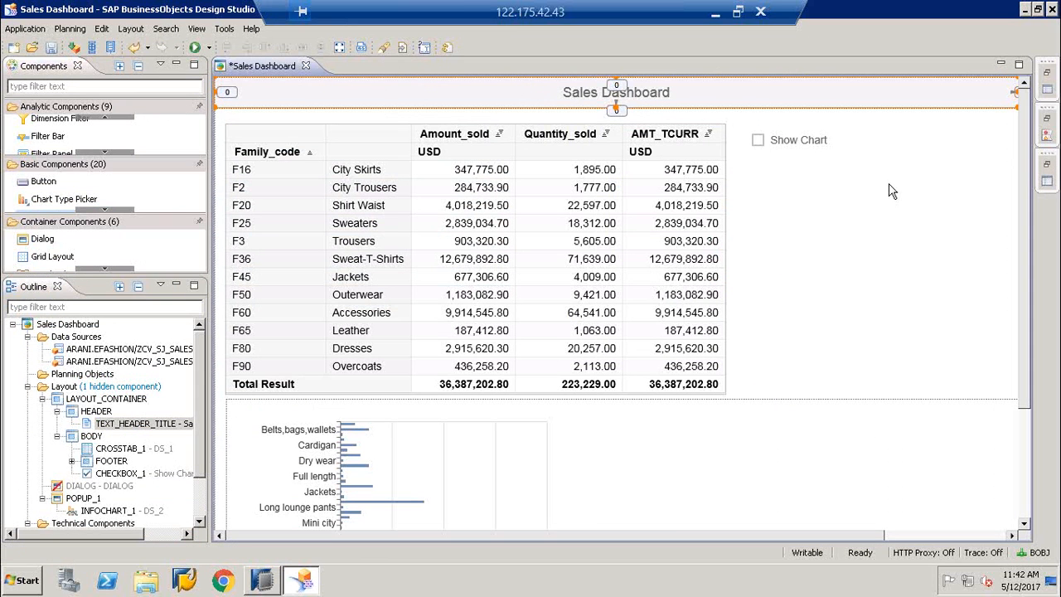
Step: Check the header title's additional properties and minimise the Outline view
left_click(1047, 90)
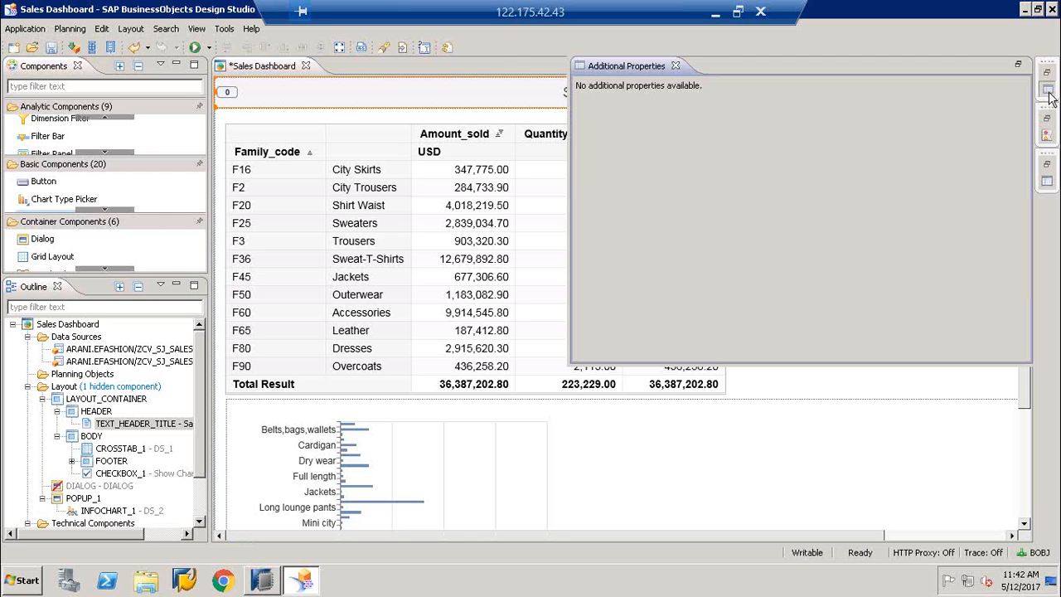
left_click(126, 424)
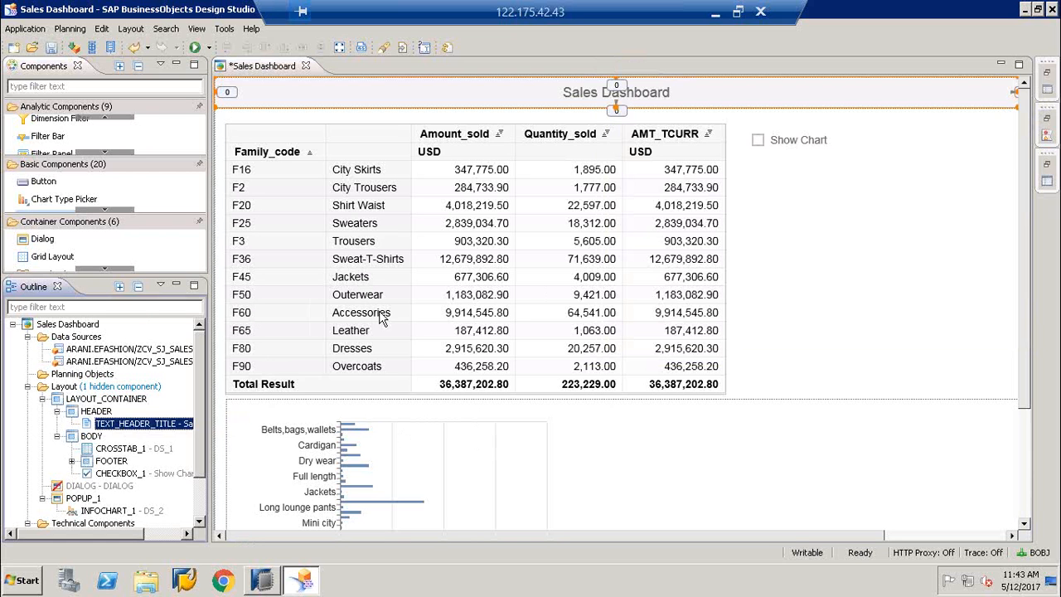
left_click(98, 200)
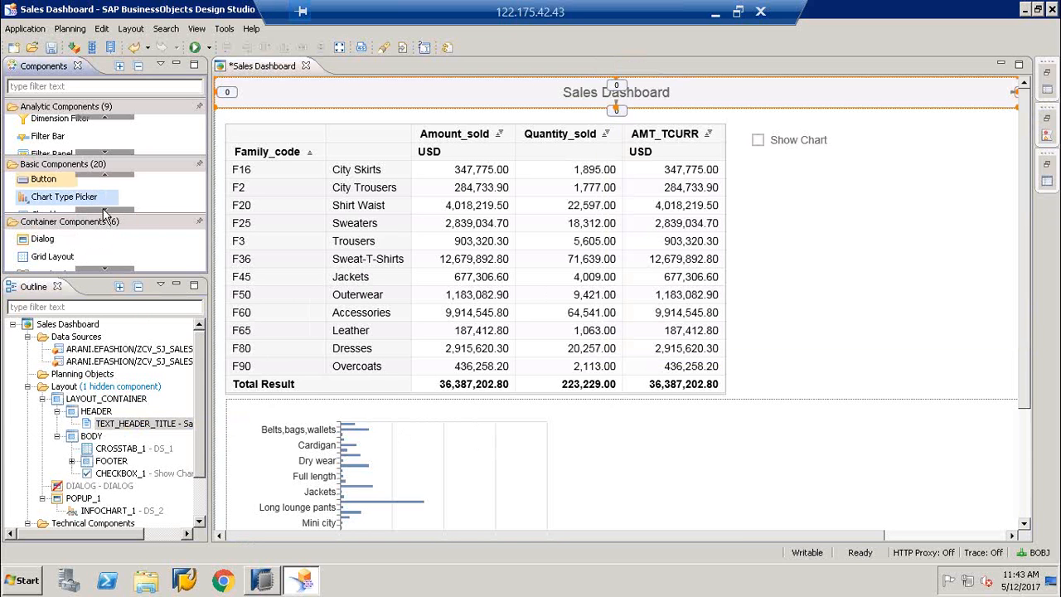
left_click(176, 287)
left_click(176, 290)
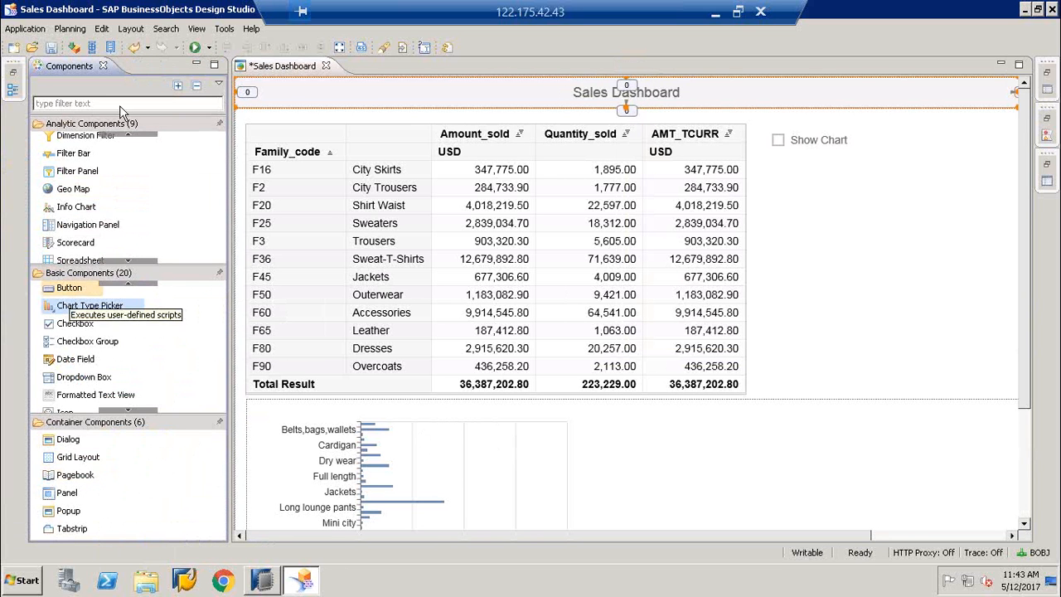
Step: Add a Text component to the popup and place it just above the chart, about 106 from the popup's left edge
left_click(76, 207)
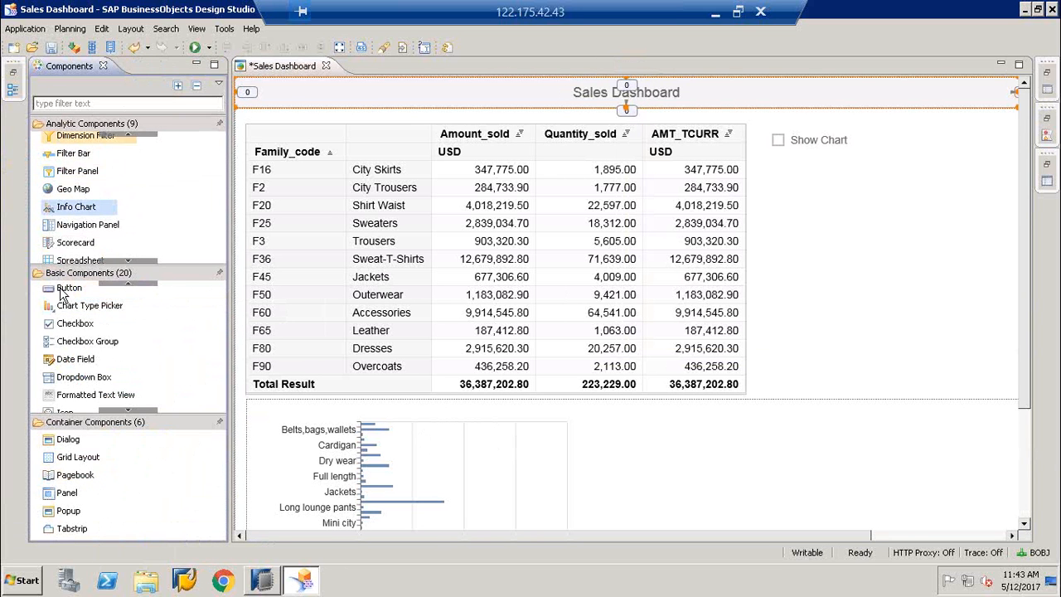
left_click(131, 410)
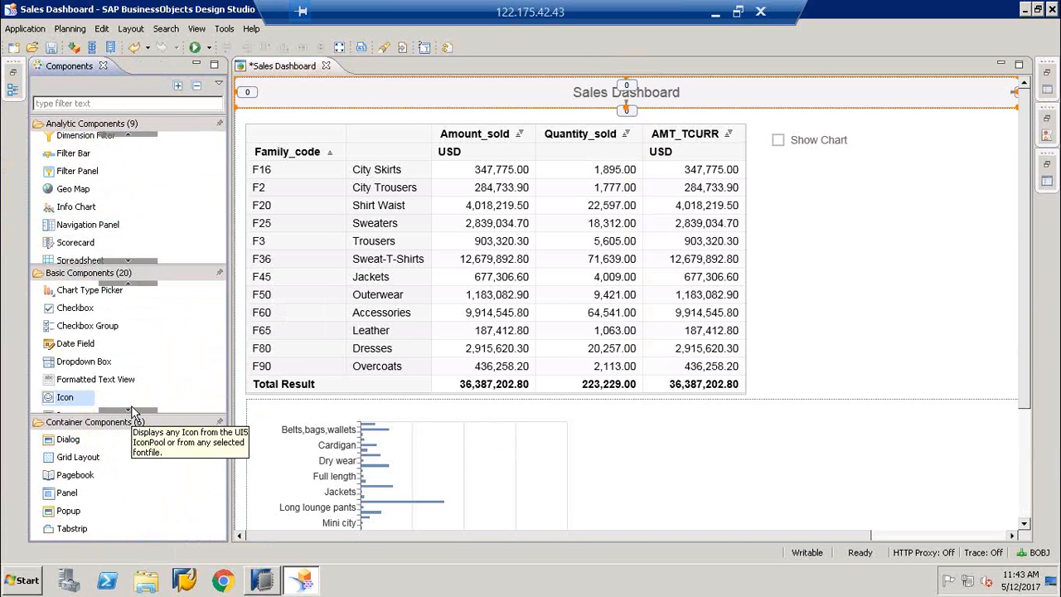
left_click(129, 410)
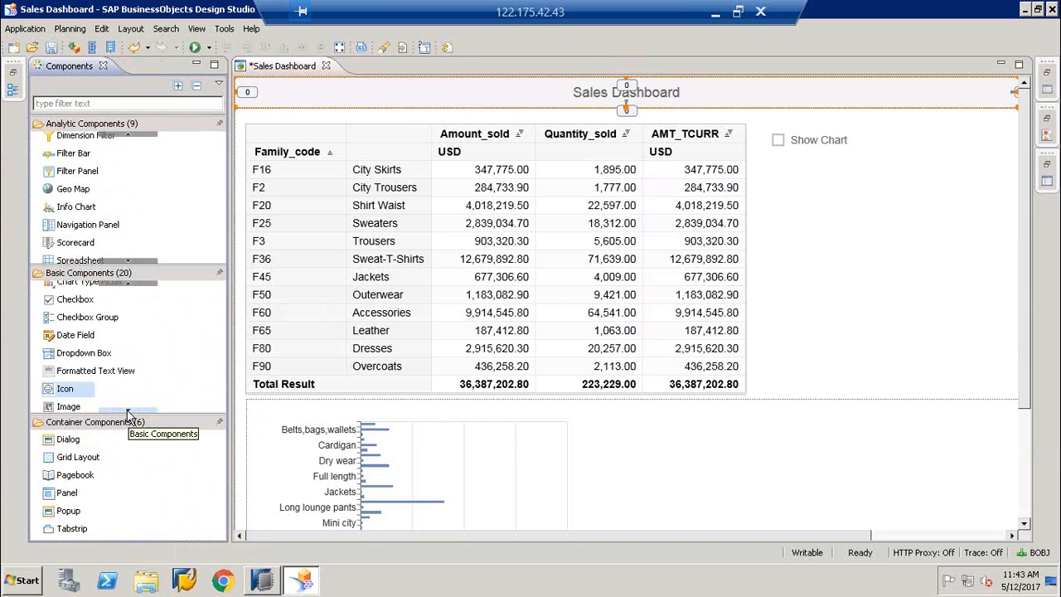
left_click(128, 410)
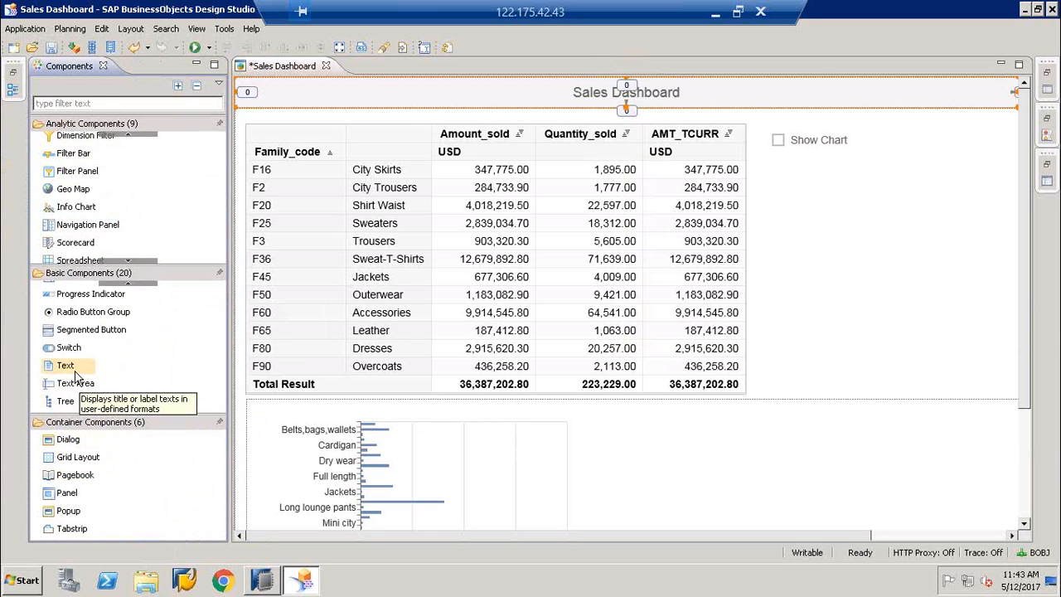
left_click_drag(75, 369, 377, 414)
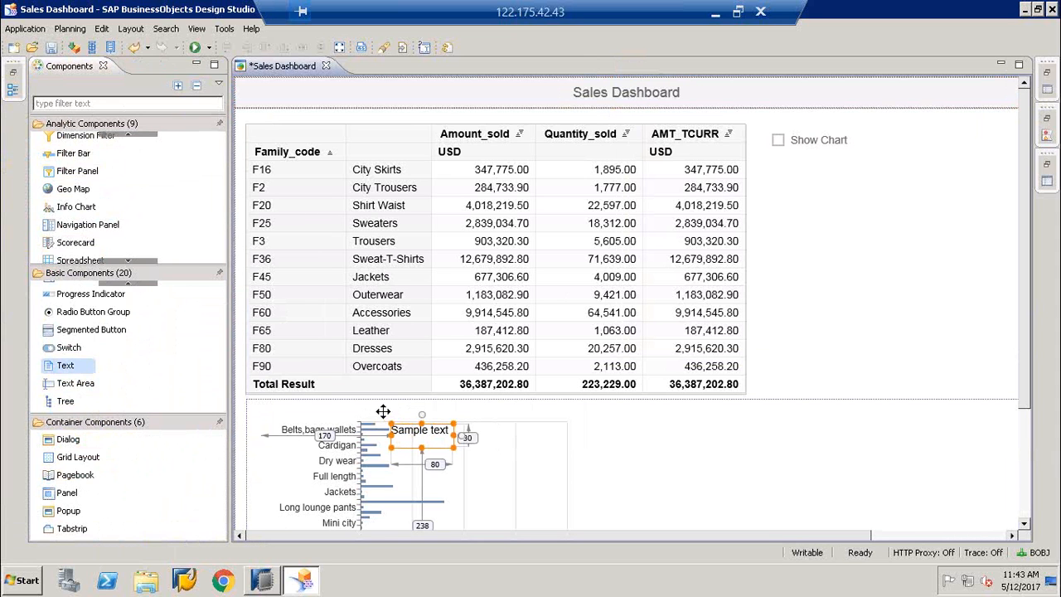
left_click_drag(383, 412, 368, 410)
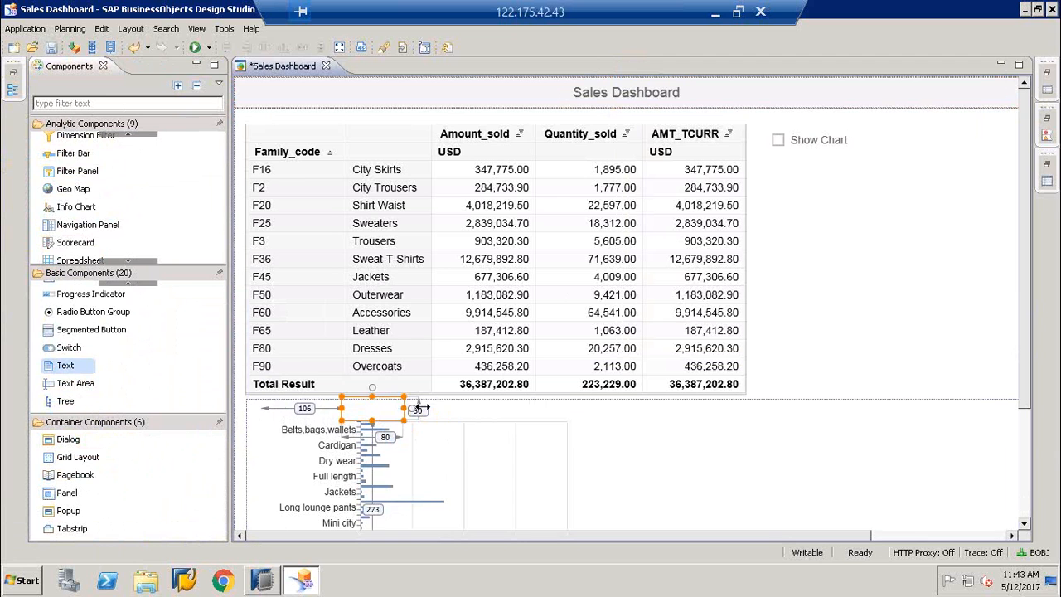
Step: Widen the text component to about 119 and place a copy beside it, about 229 from the popup's left edge
left_click_drag(437, 412, 433, 408)
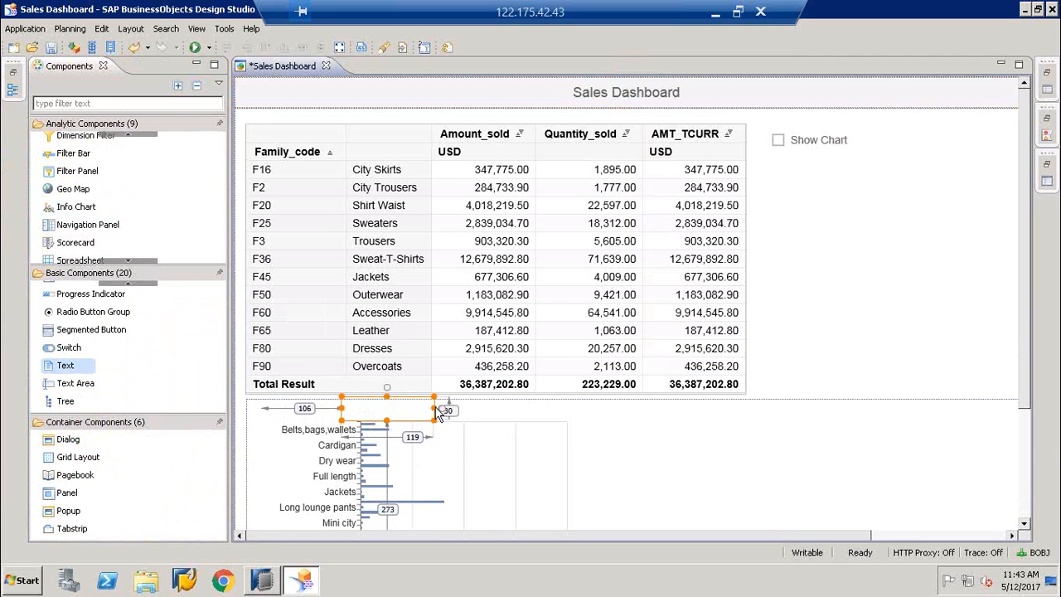
left_click_drag(413, 410, 509, 406)
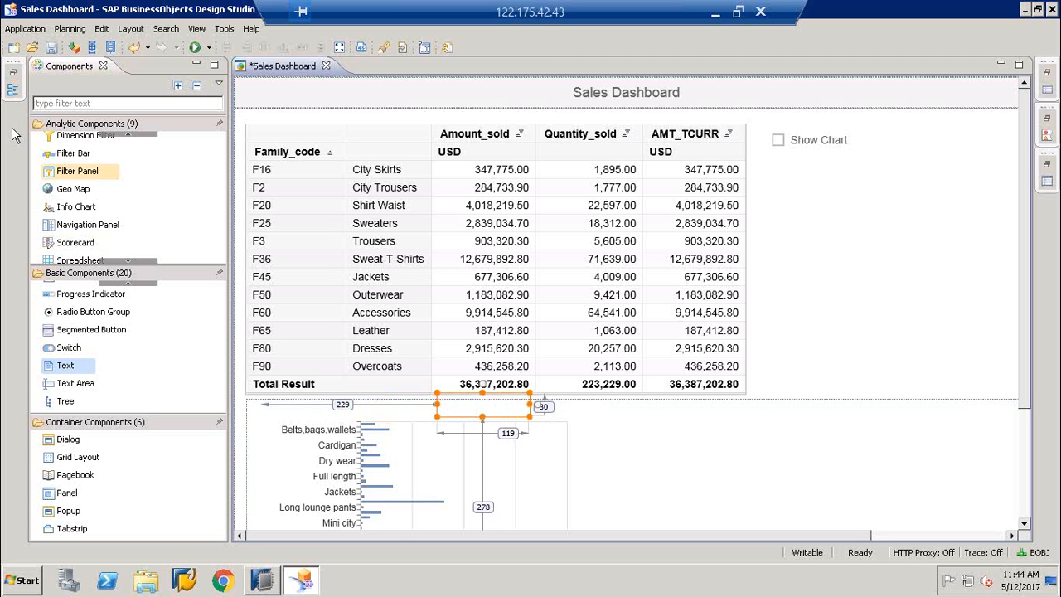
Step: Set the Text property of TEXT_1 in POPUP_1 to Categorywise Sales for Line
left_click(14, 81)
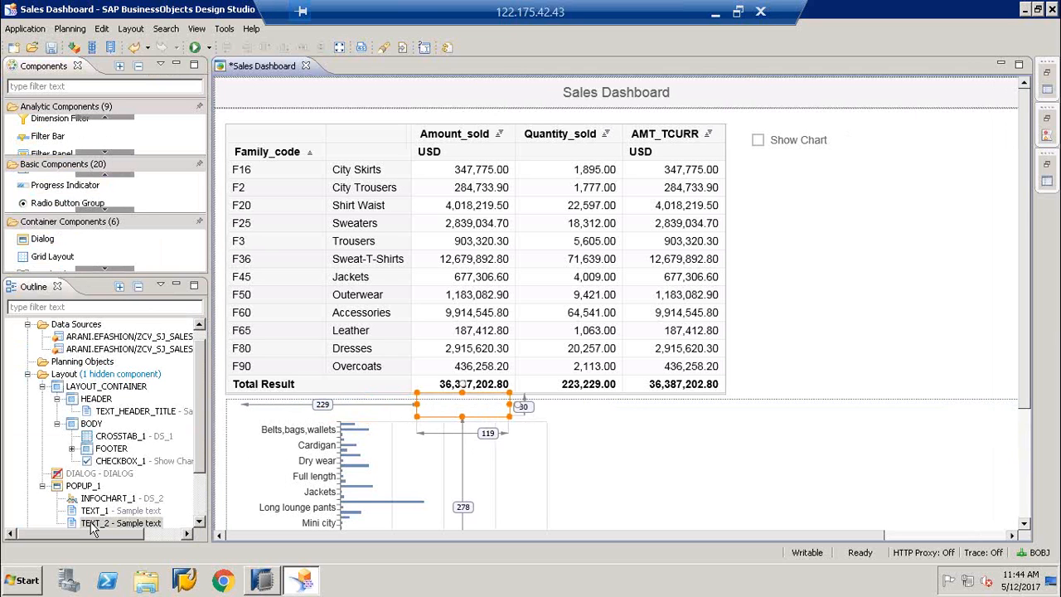
left_click(116, 510)
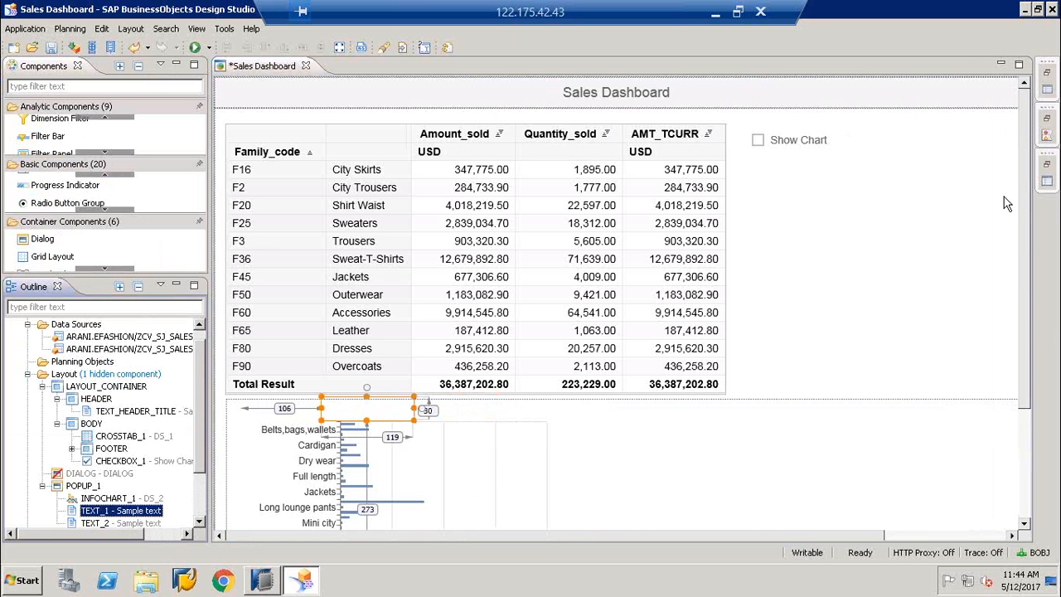
left_click(1047, 184)
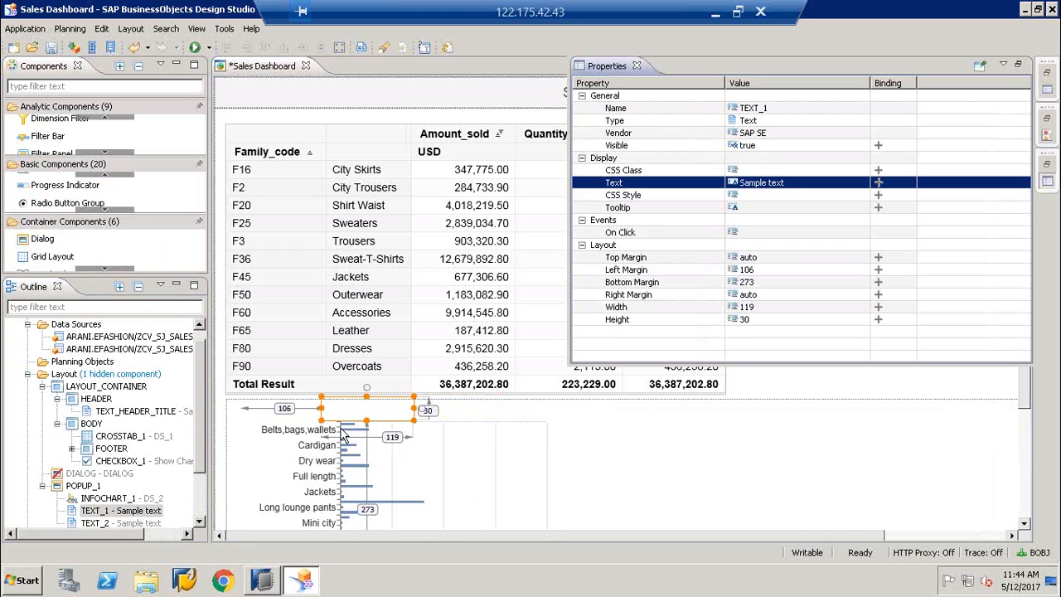
left_click(798, 178)
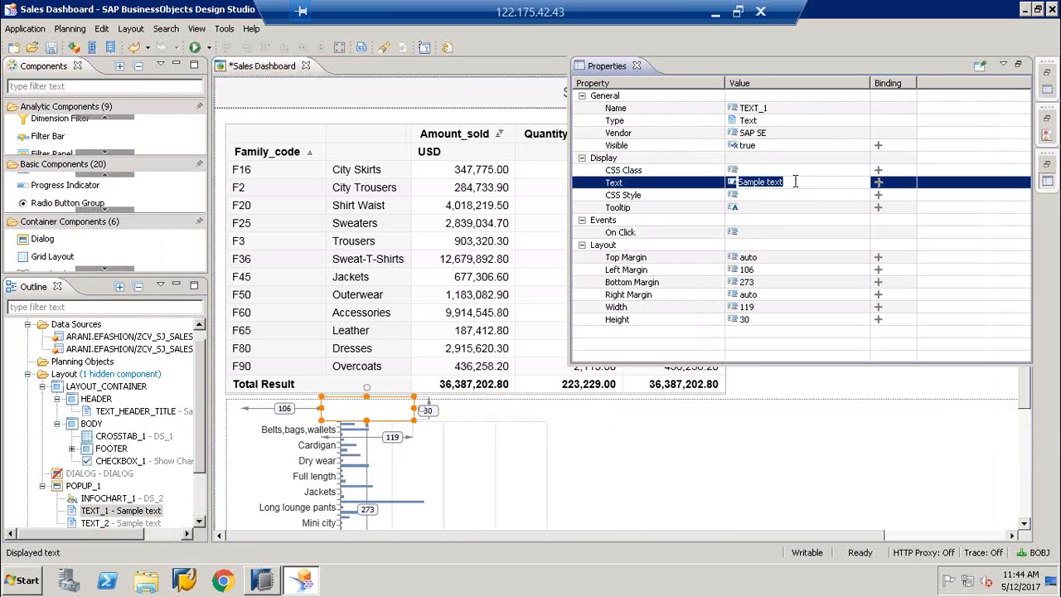
type("Categorywise")
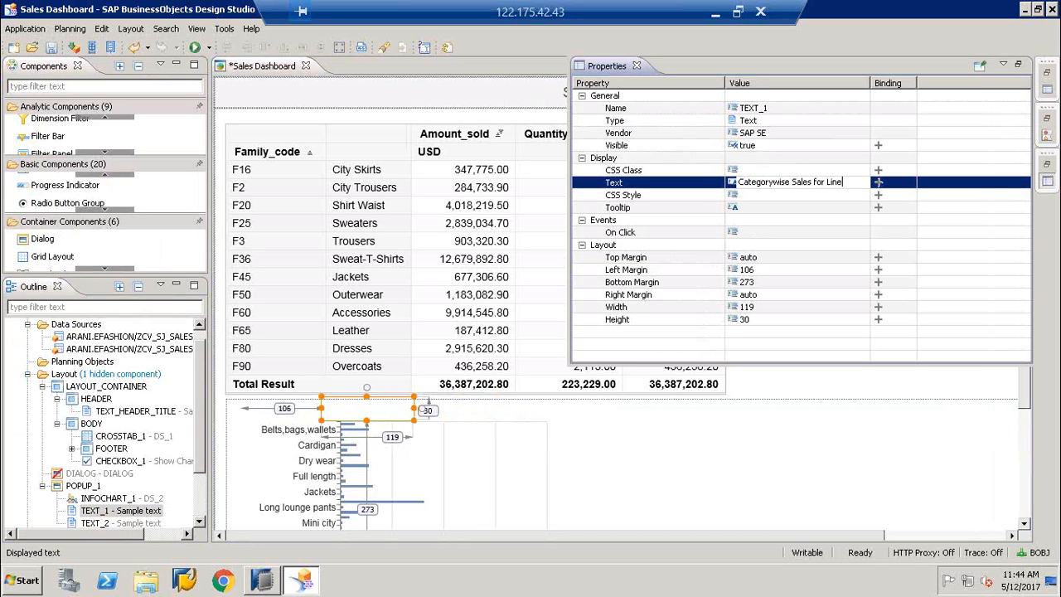
left_click(935, 221)
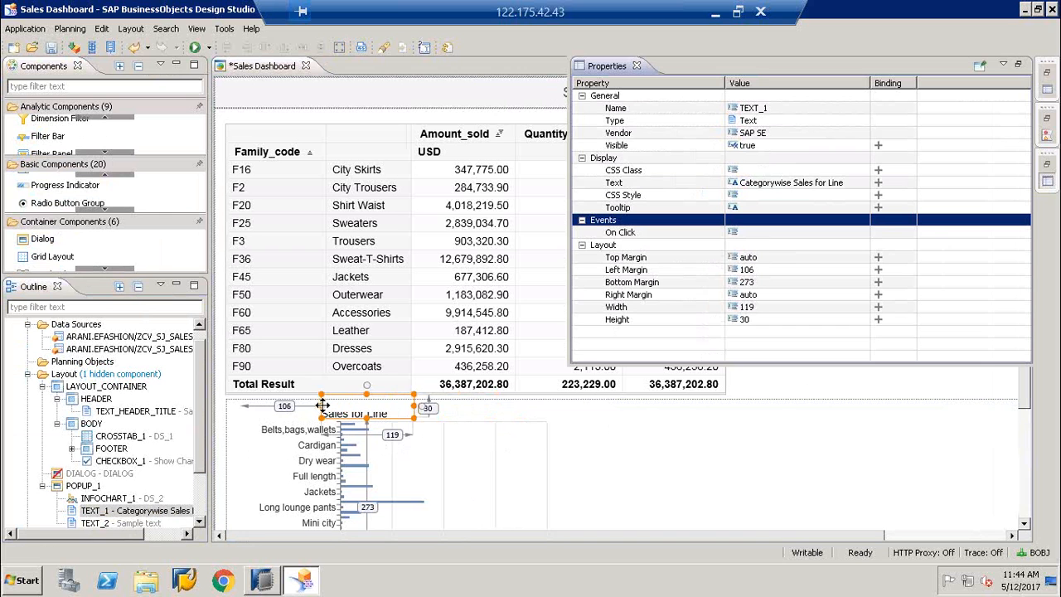
Step: Extend the Categorywise Sales for Line text leftward to about 231 wide and adjust its height to about 28
left_click_drag(320, 405, 237, 408)
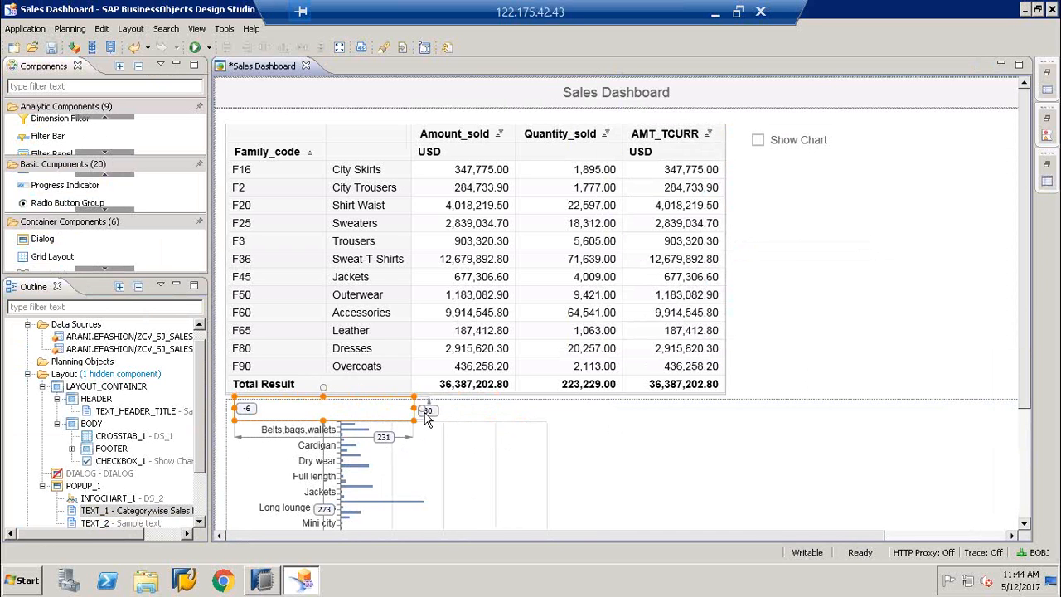
left_click(522, 414)
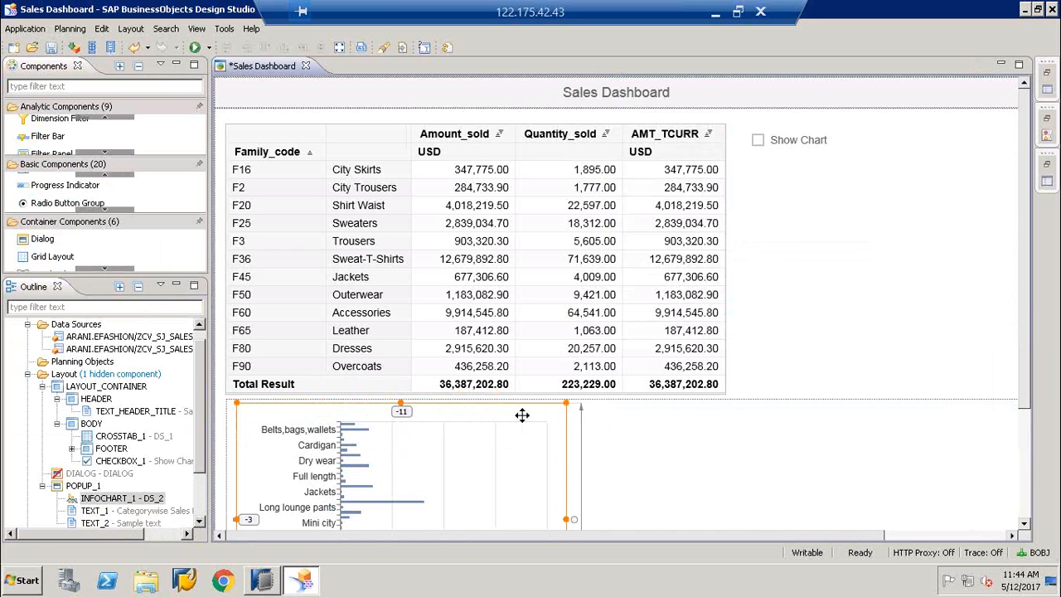
left_click(342, 410)
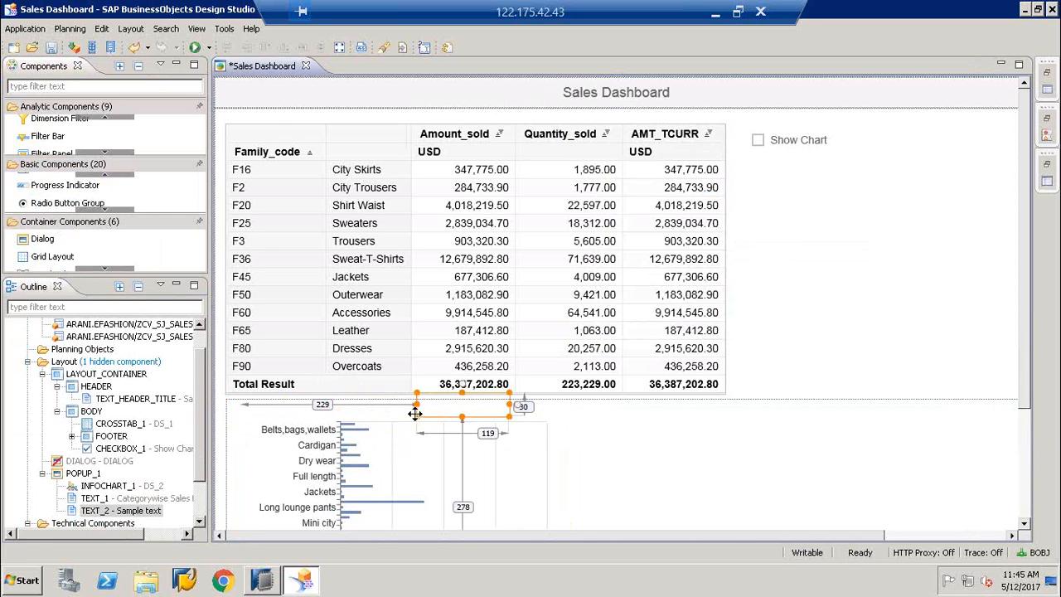
left_click(388, 408)
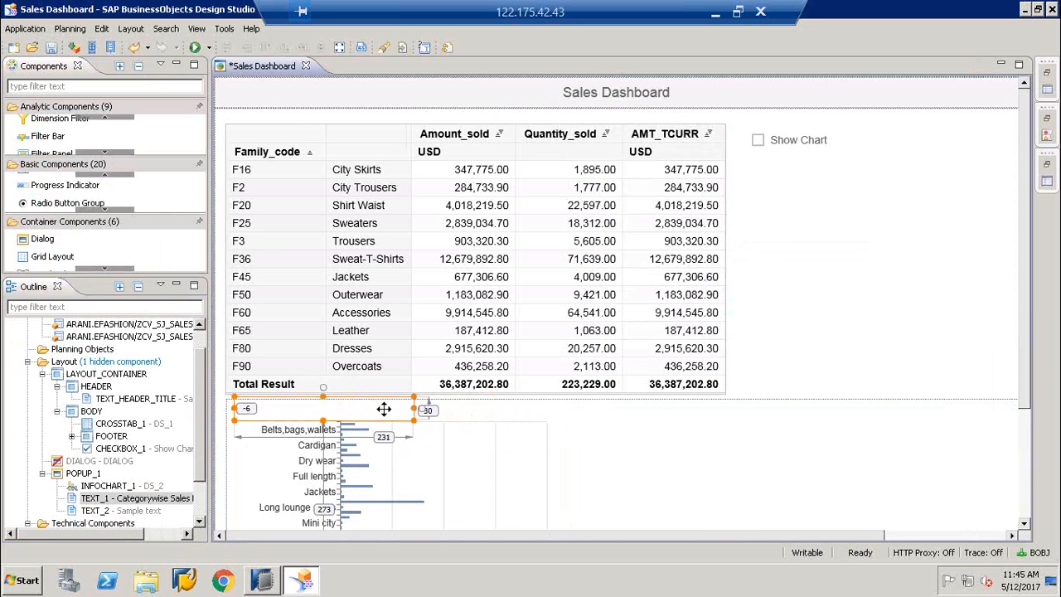
right_click(324, 427)
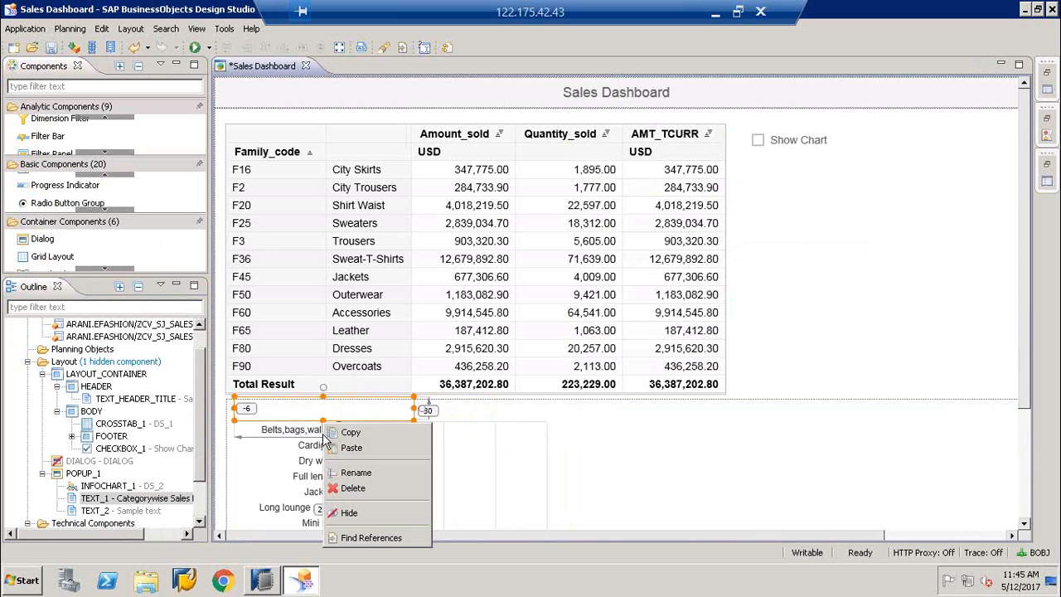
left_click(326, 408)
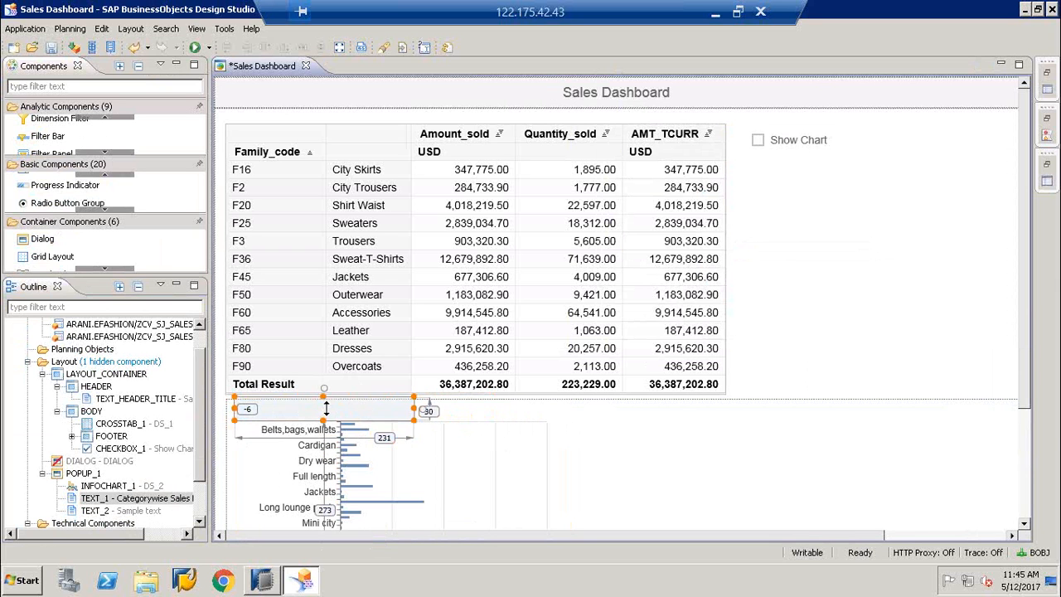
left_click_drag(323, 424, 322, 432)
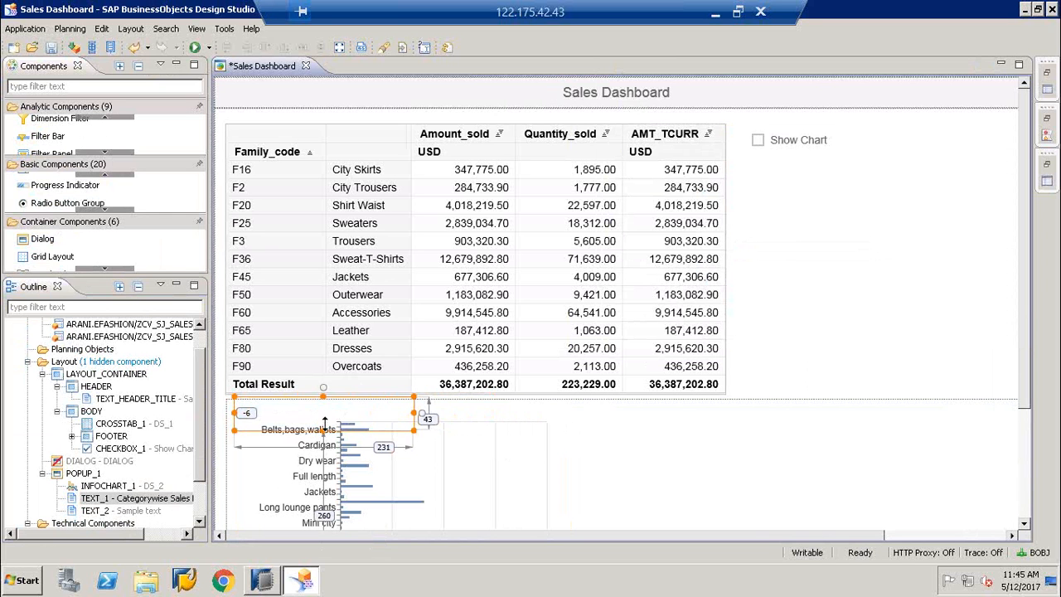
mouse_move(324, 423)
left_mouse_down()
mouse_move(324, 413)
mouse_move(330, 421)
left_mouse_up()
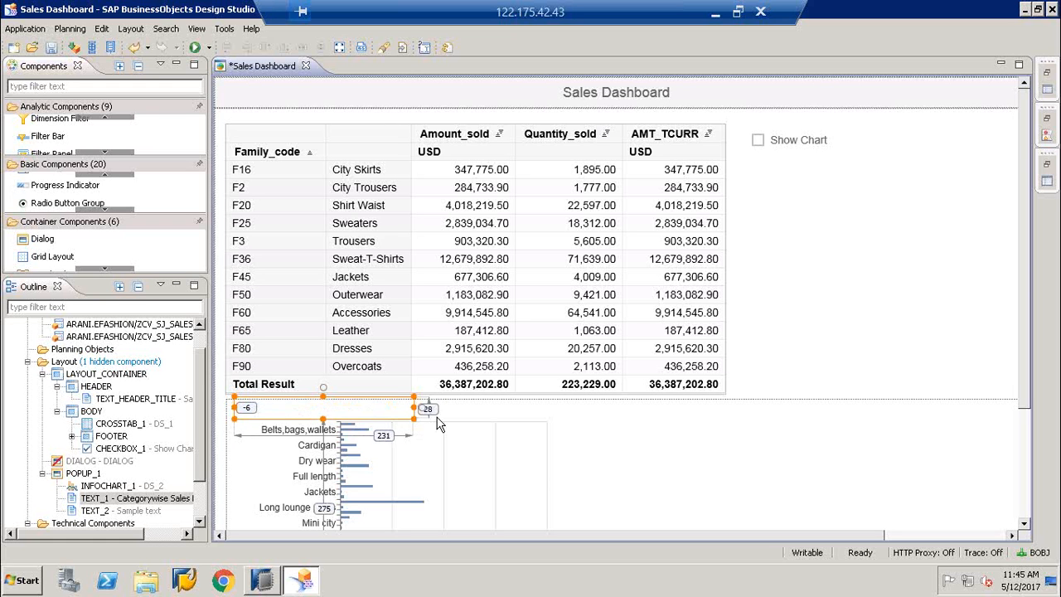
Step: Widen TEXT_1 to about 342 and move TEXT_2 further right, to about 305 from the popup's left edge
left_click(444, 411)
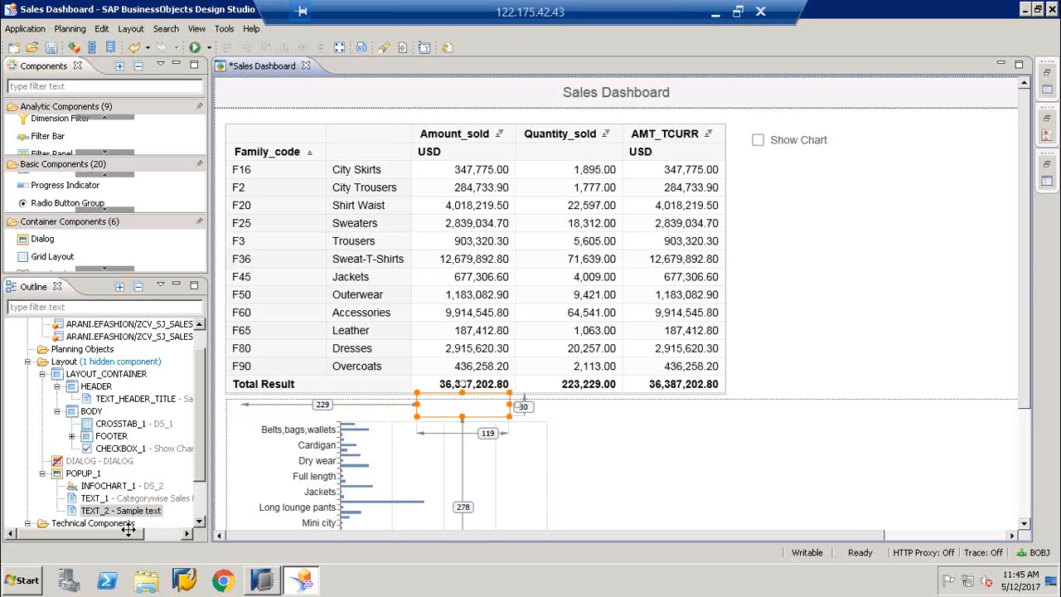
left_click(129, 498)
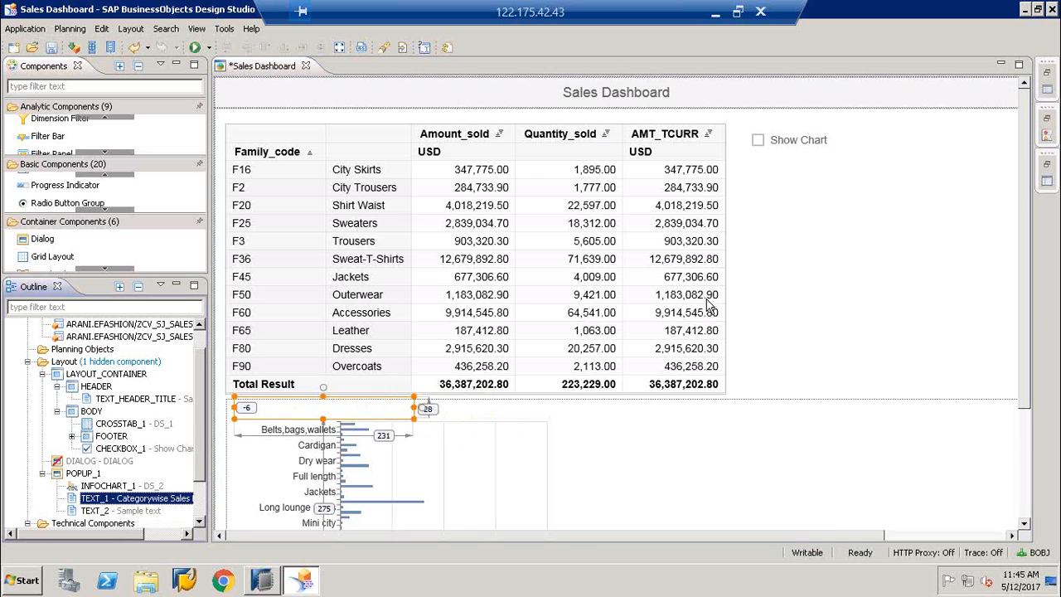
left_click(1046, 182)
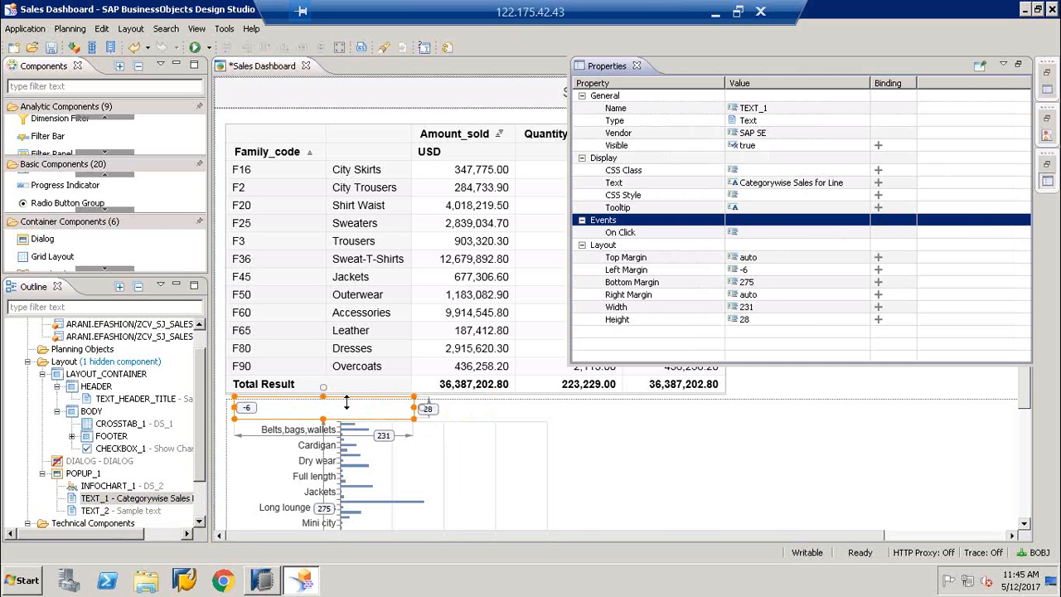
left_click(373, 407)
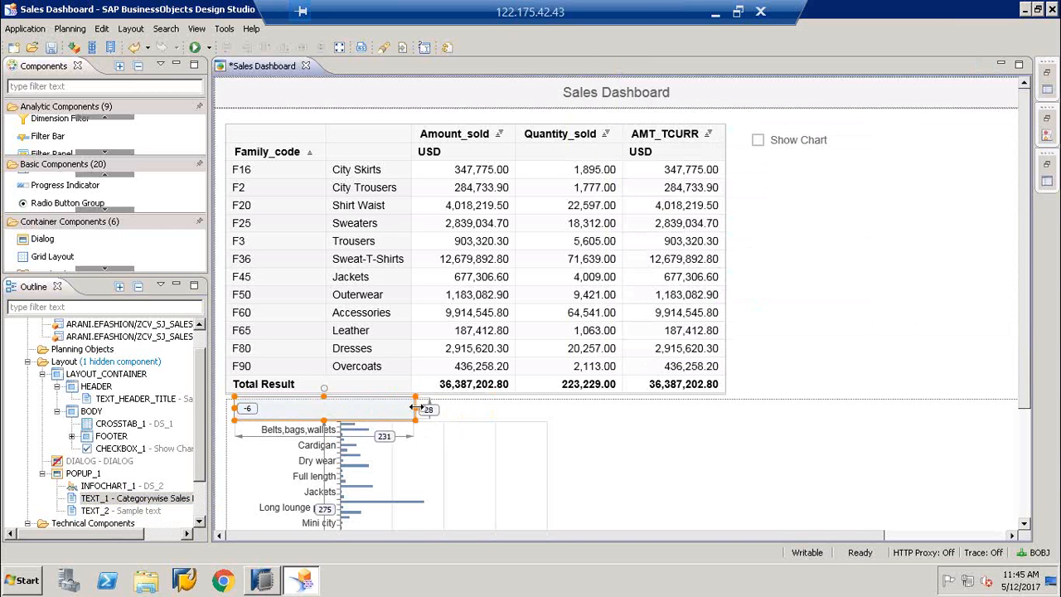
left_click_drag(417, 408, 501, 408)
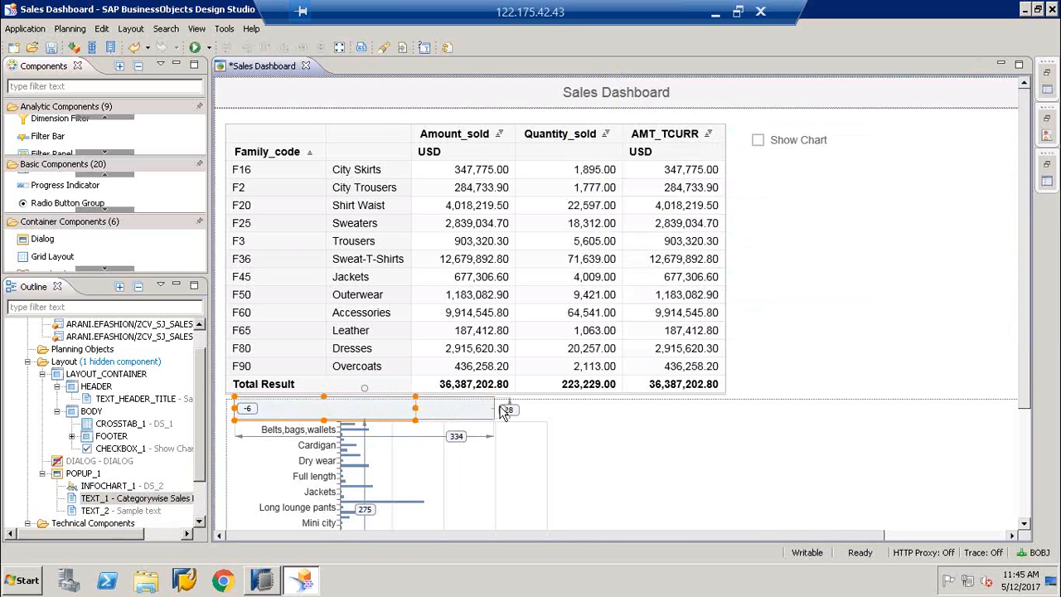
left_click(470, 411)
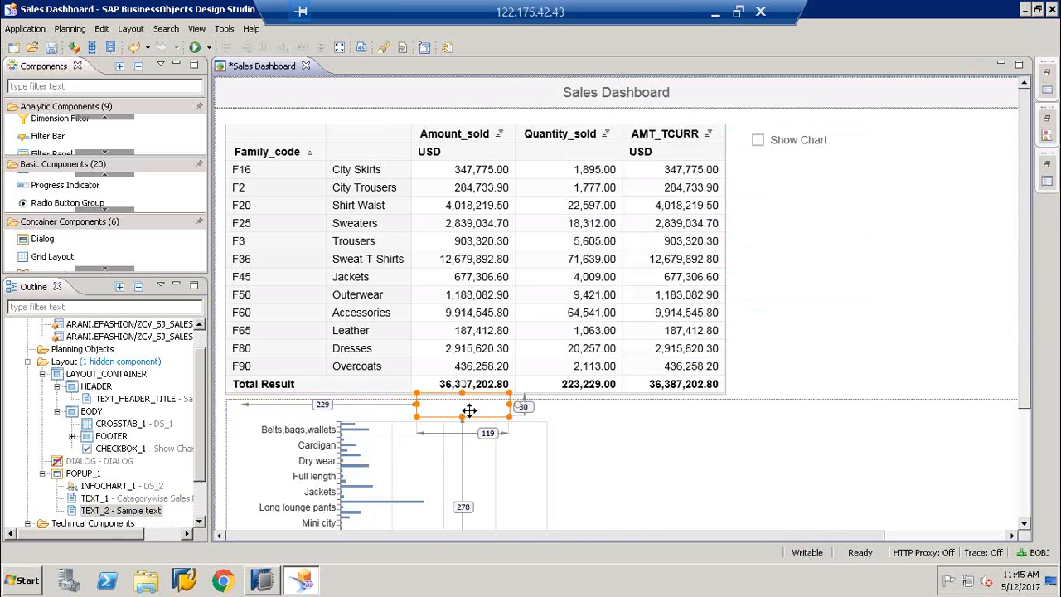
left_click_drag(469, 411, 533, 407)
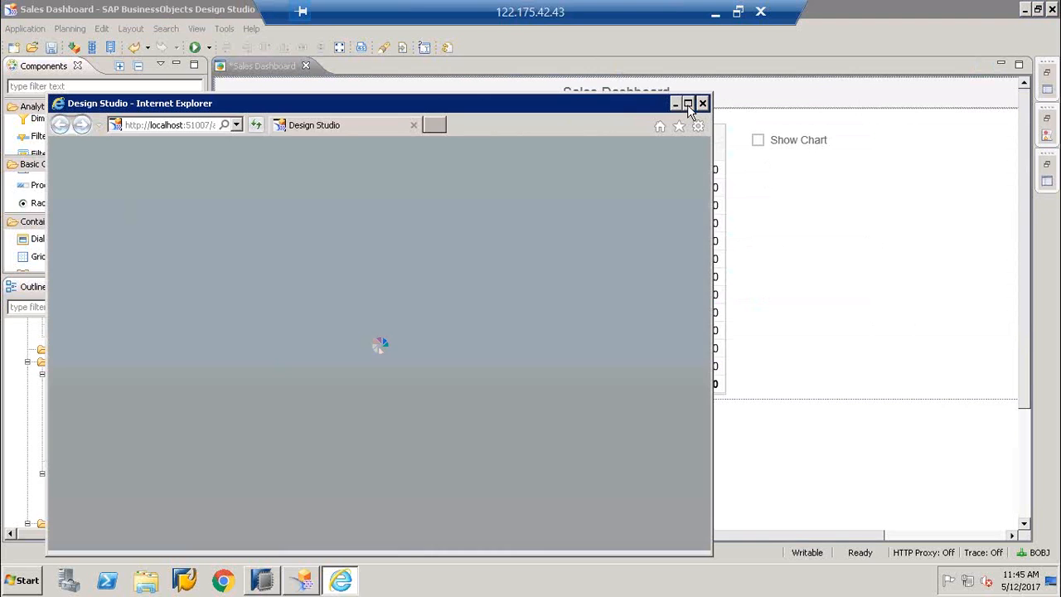
Step: Preview the dashboard in the browser with Show Chart selected to check the text above the chart, and close the preview
left_click(687, 104)
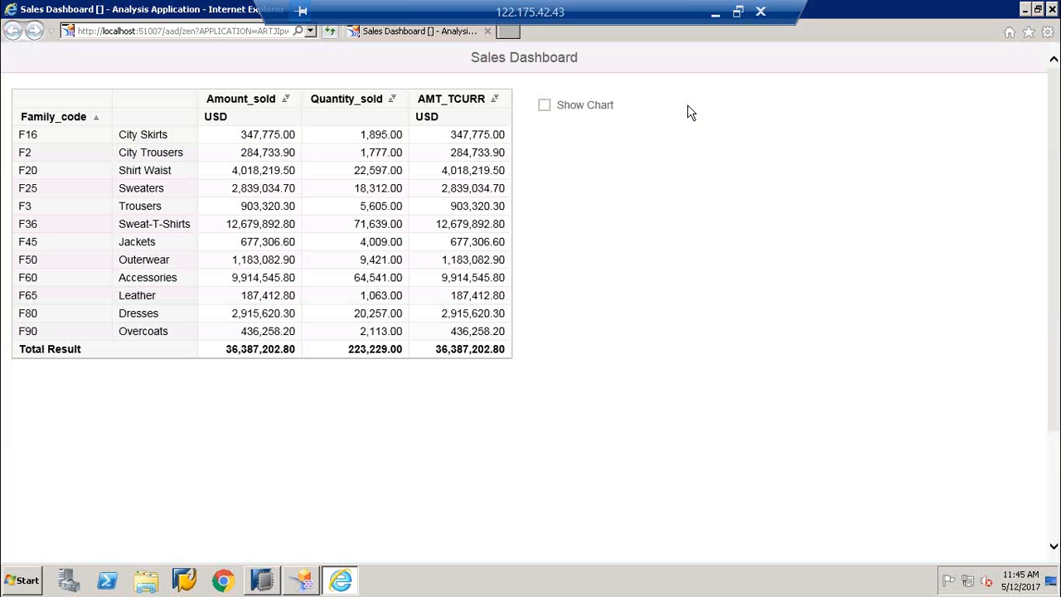
left_click(545, 105)
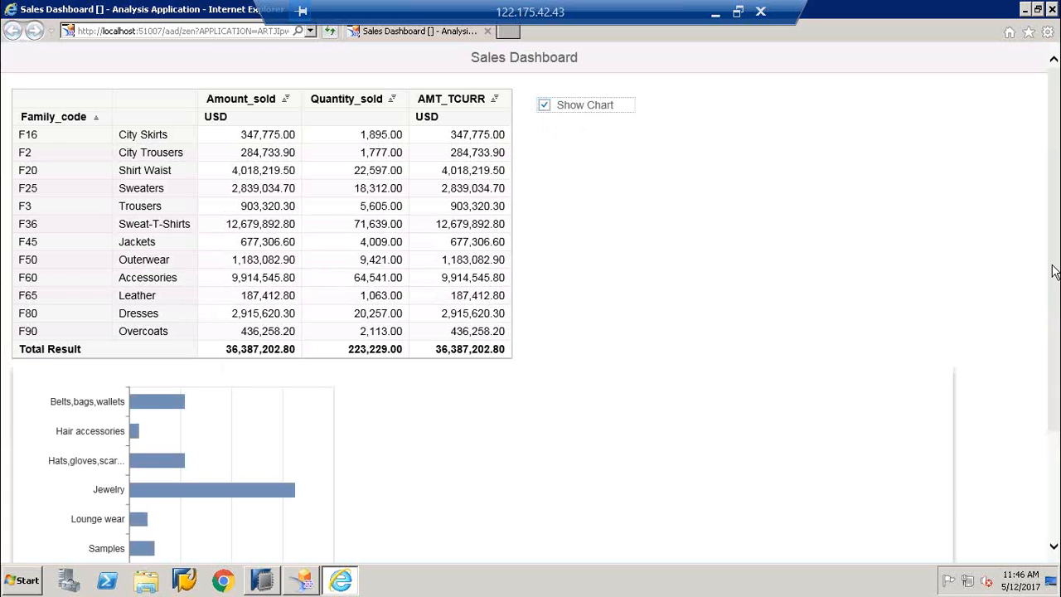
left_click_drag(1052, 266, 1053, 395)
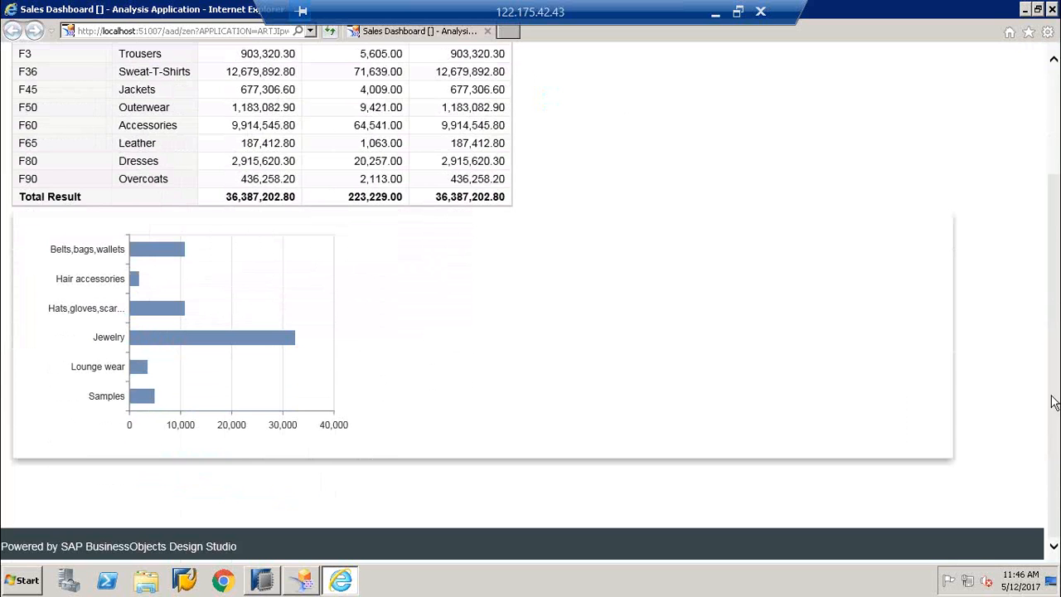
left_click(1050, 5)
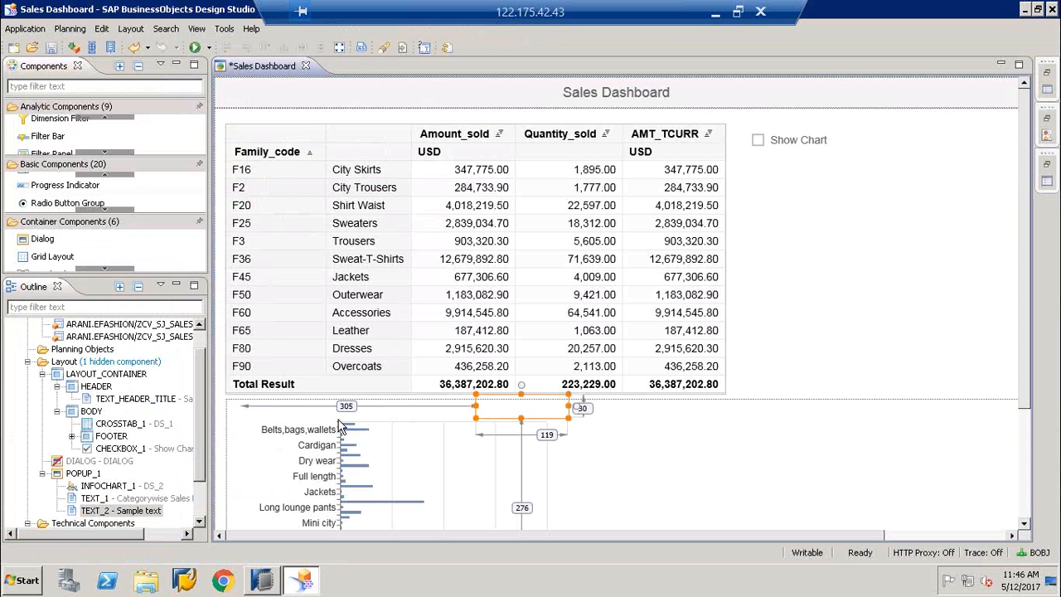
Step: Set the Text property of TEXT_1 to Sales for and shorten the text from its left edge to about 292 wide
right_click(120, 501)
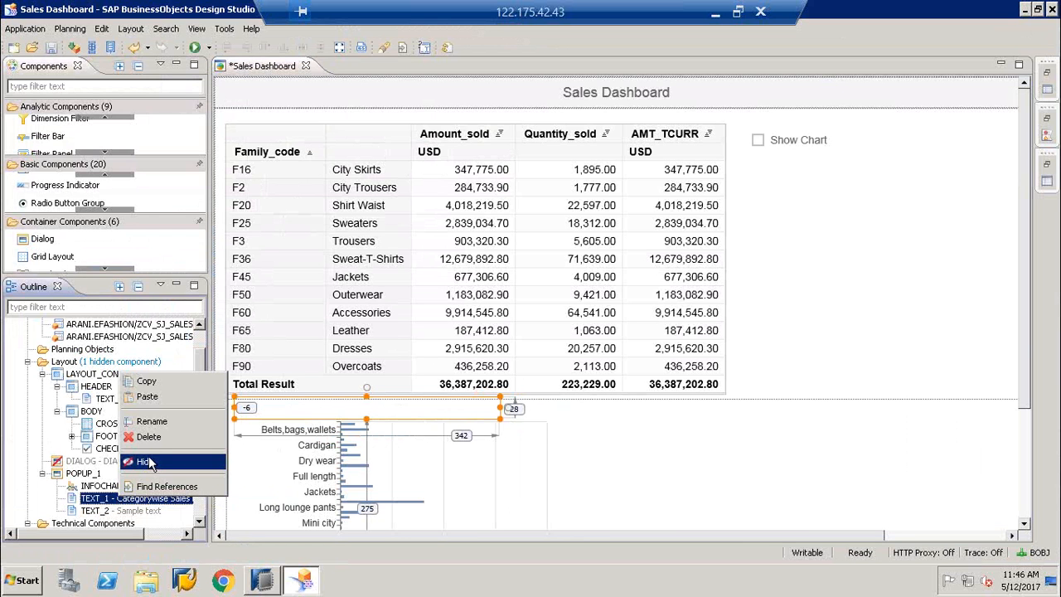
left_click(93, 502)
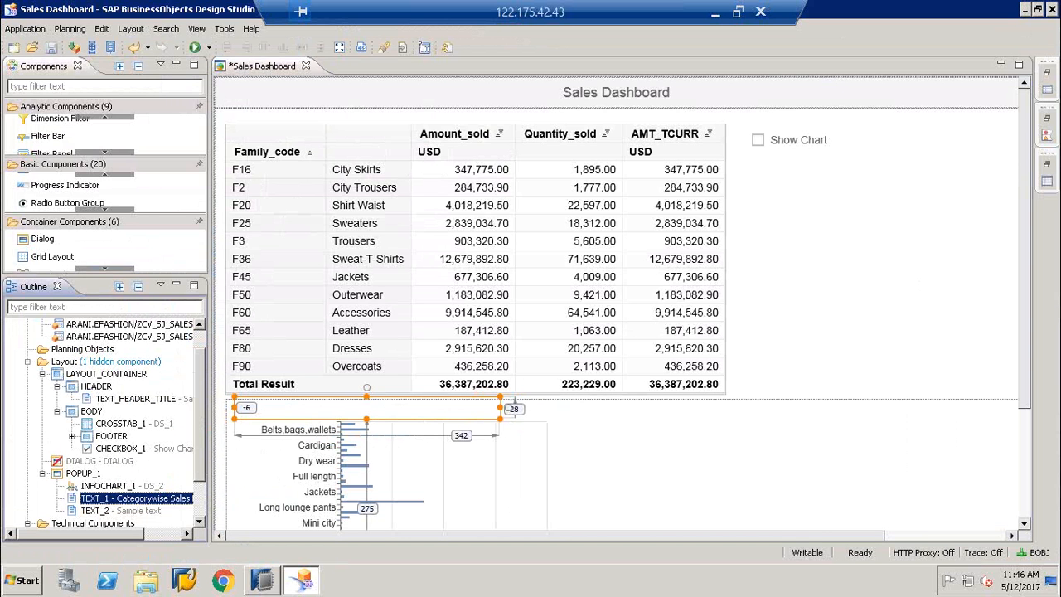
left_click(1046, 183)
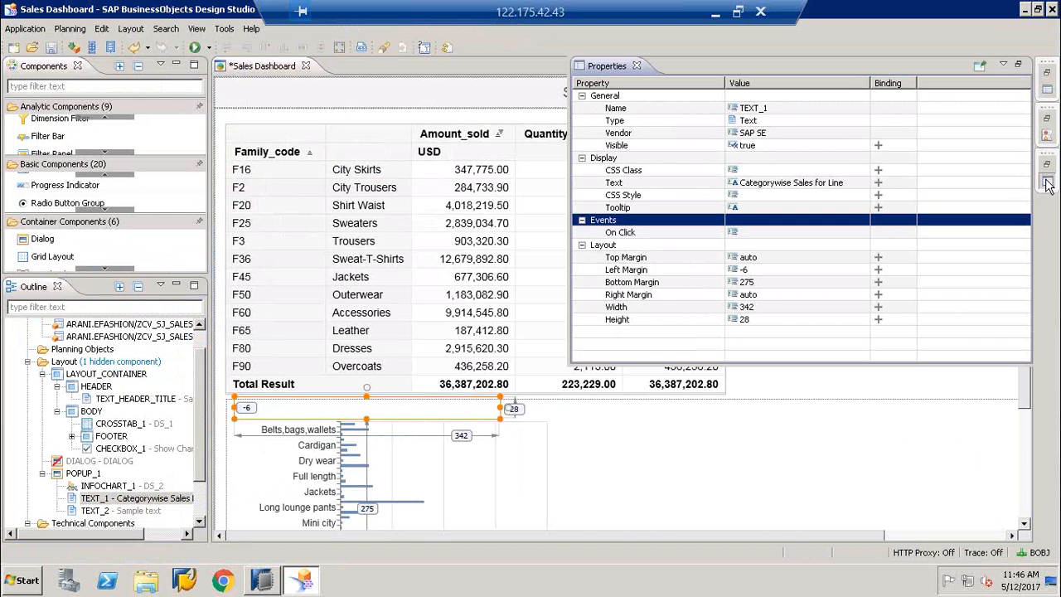
left_click(866, 184)
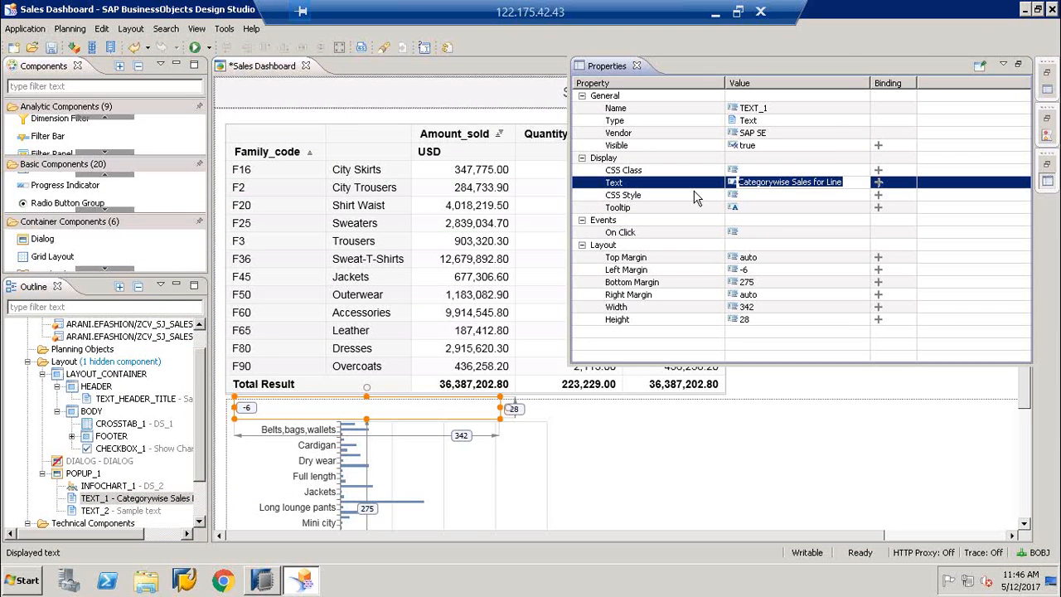
type("Sales for")
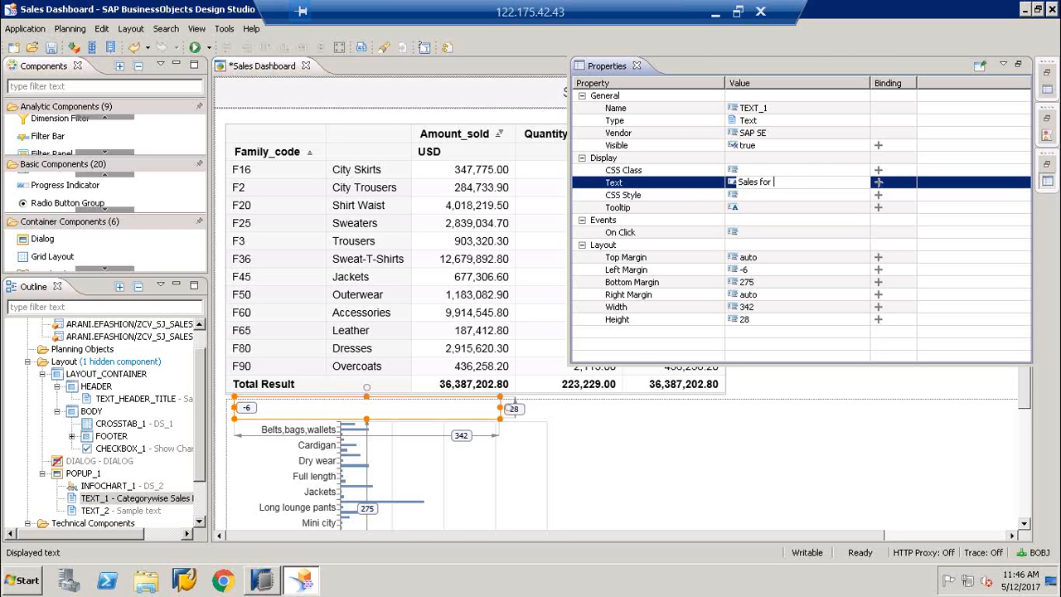
key("Return")
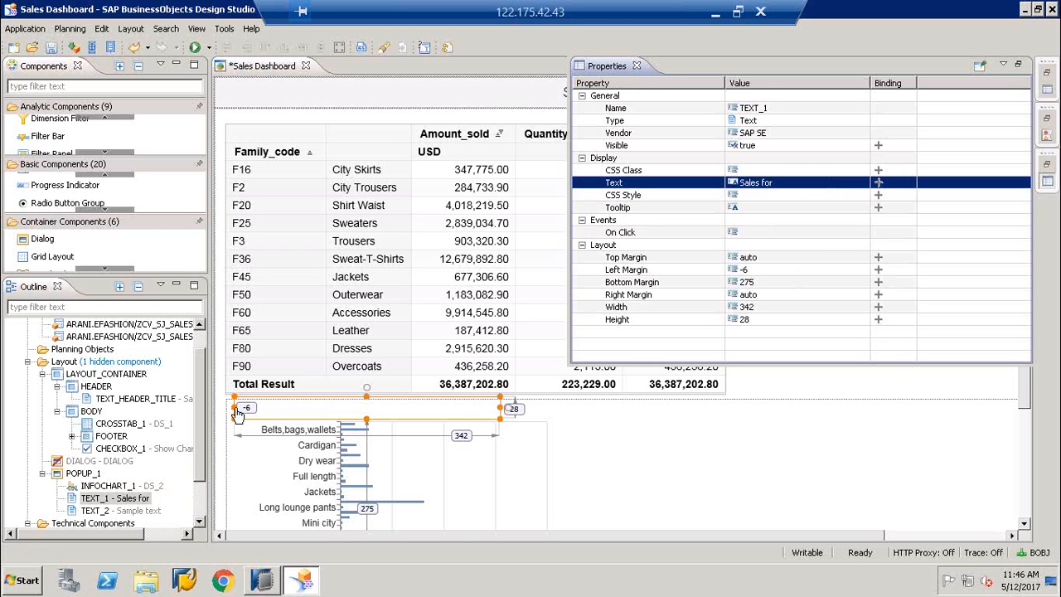
left_click_drag(235, 412, 270, 407)
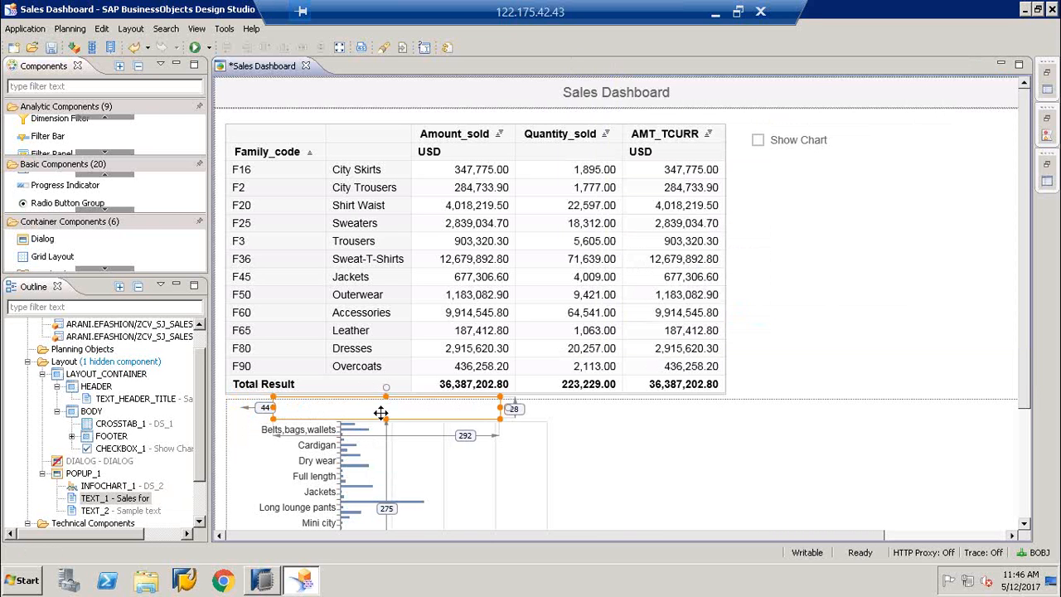
Step: Set the Text property of TEXT_2 in the popup to Sales for Product Line
left_click(528, 408)
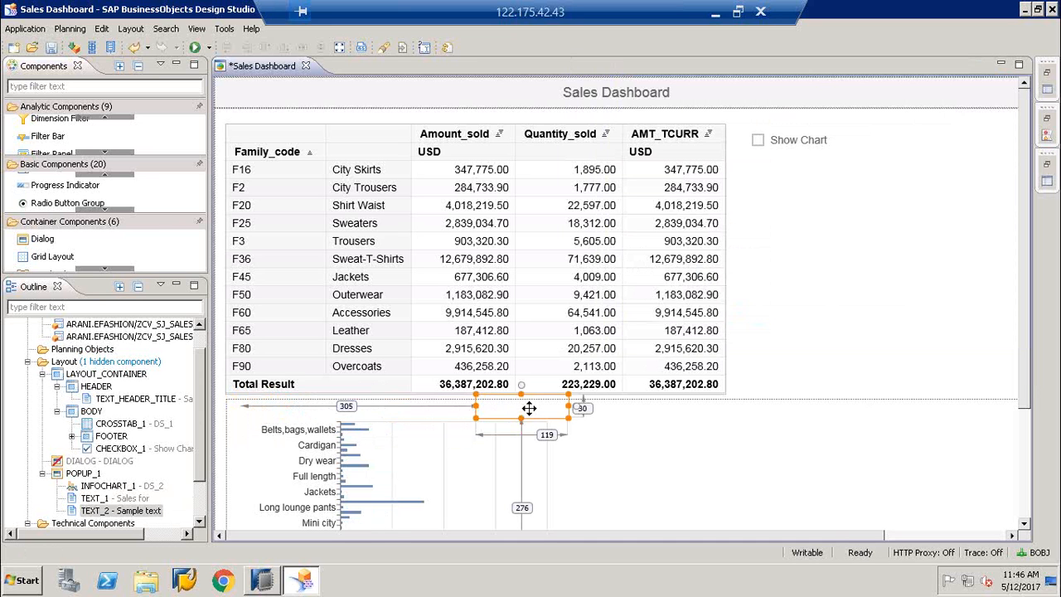
left_click(1047, 182)
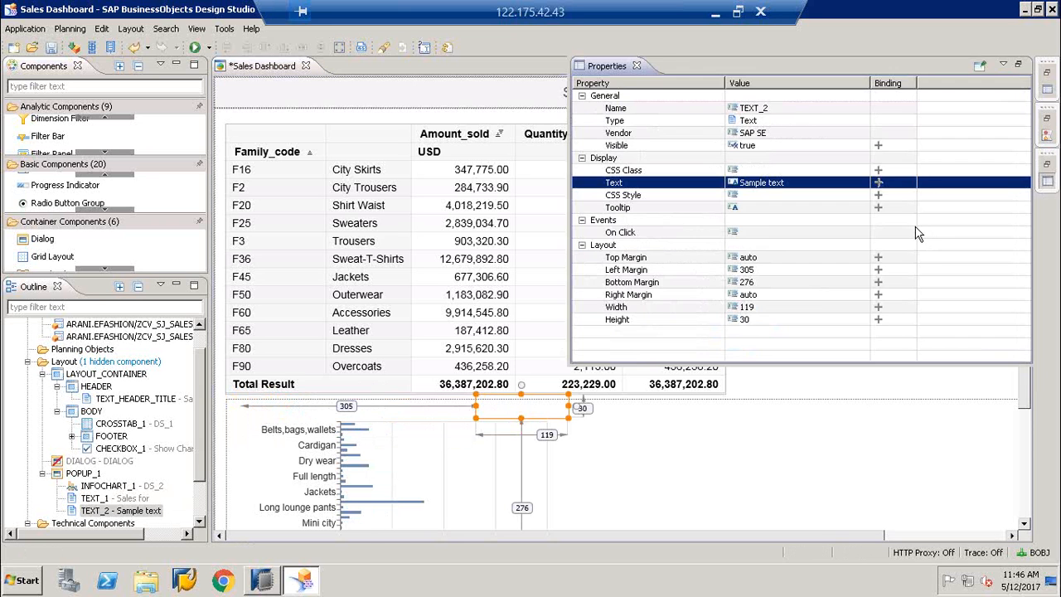
left_click(821, 184)
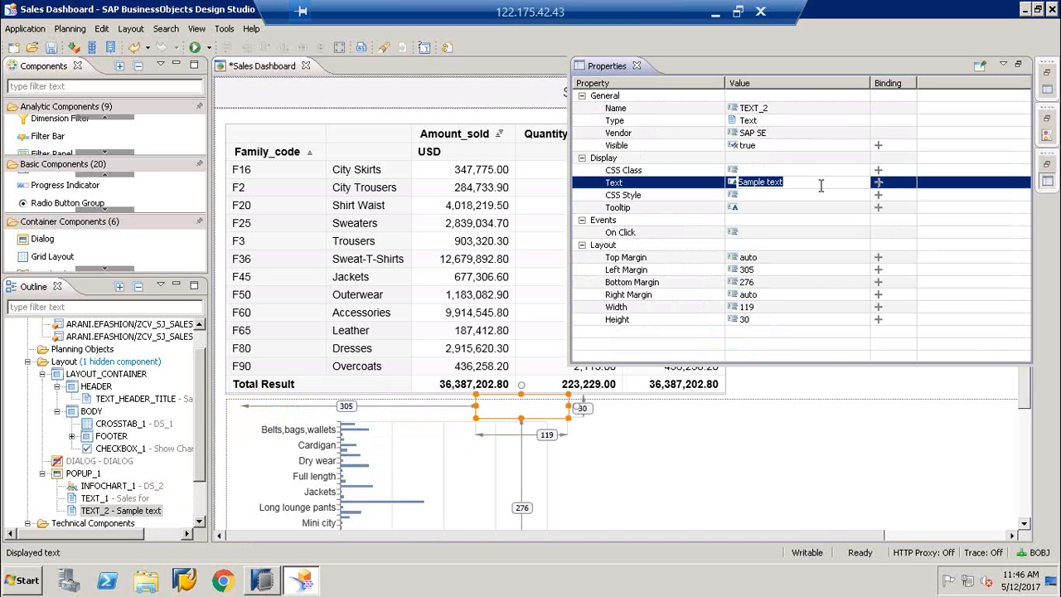
type("Sal")
type("es for Product L")
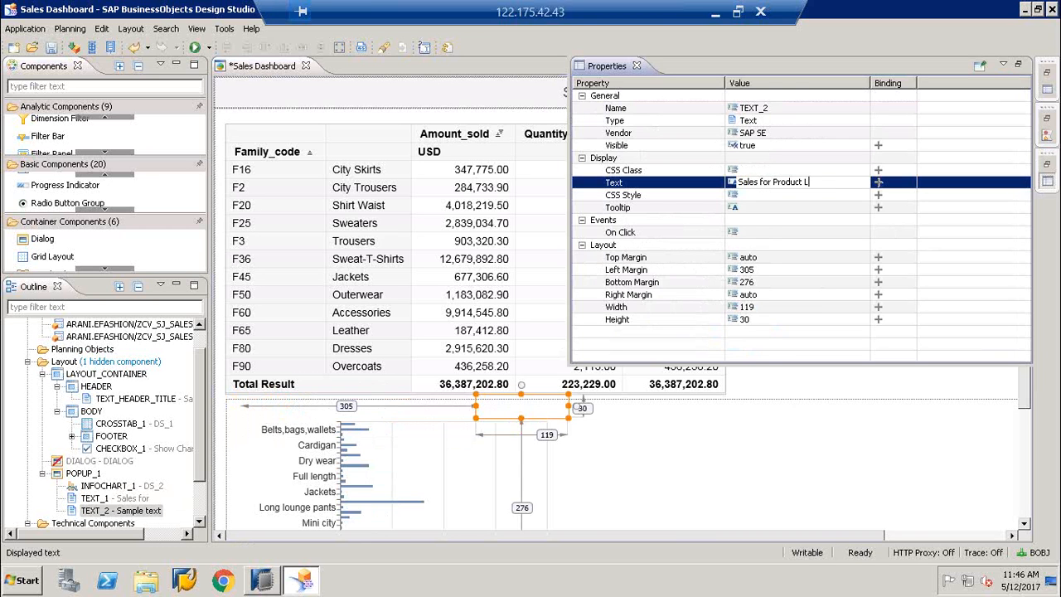
type("ine")
key("Return")
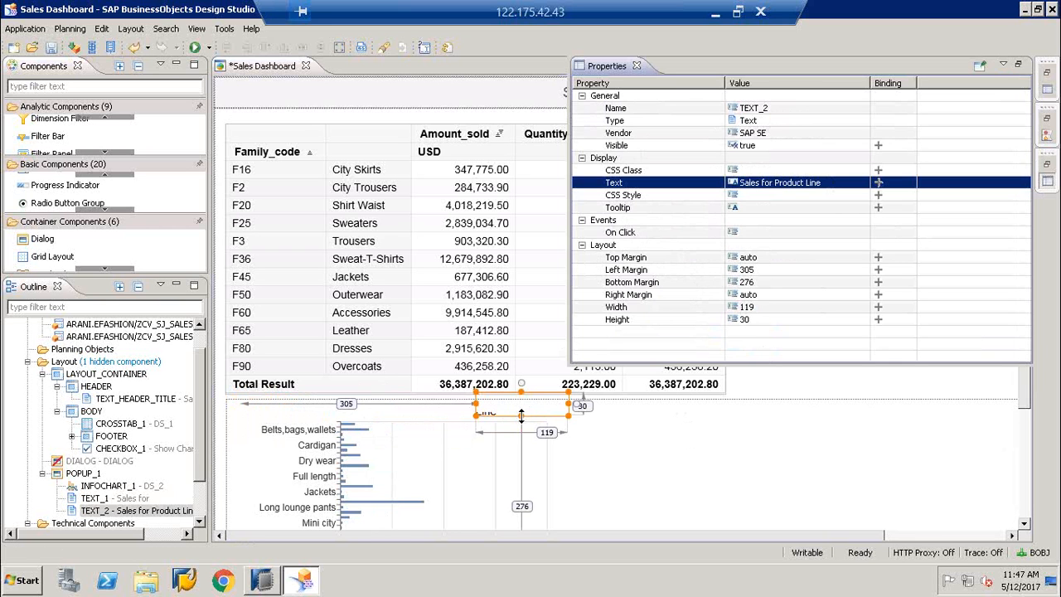
Step: Increase the height of TEXT_2 to about 46 and widen it by extending its right edge
left_click(521, 426)
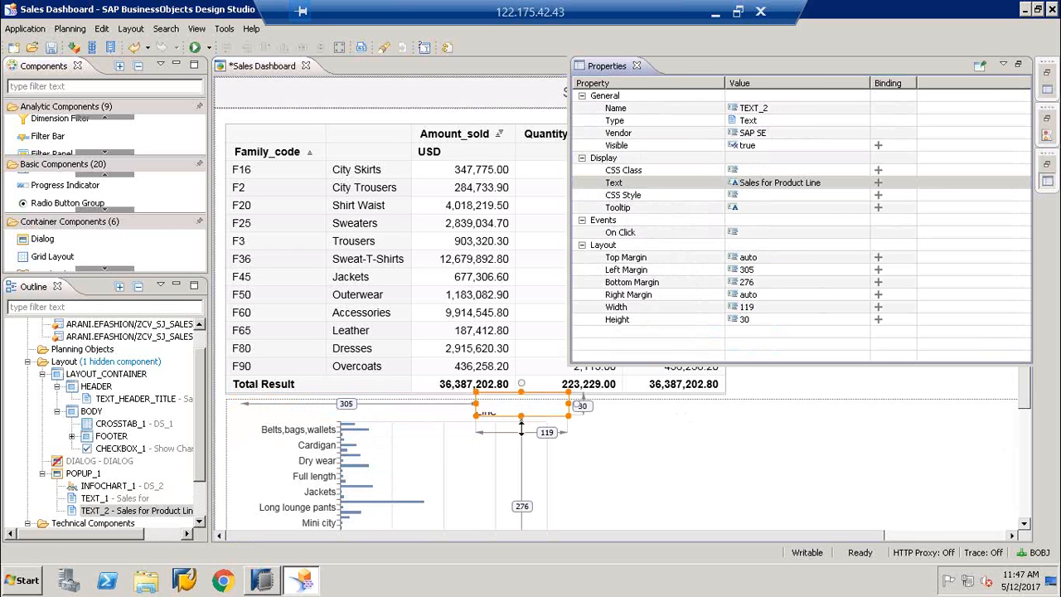
left_click_drag(520, 426, 520, 429)
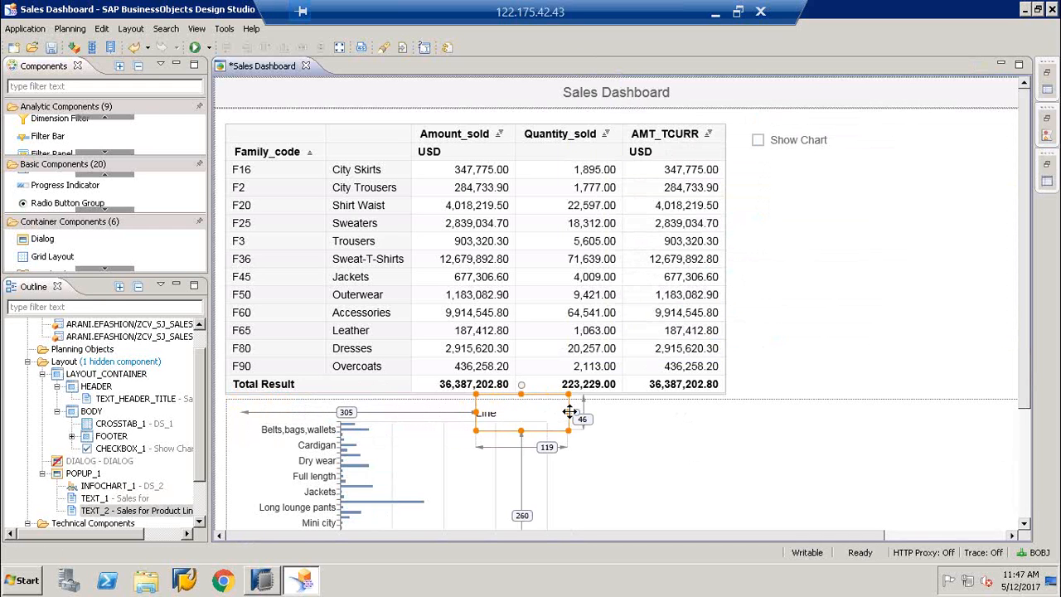
left_click_drag(568, 412, 719, 400)
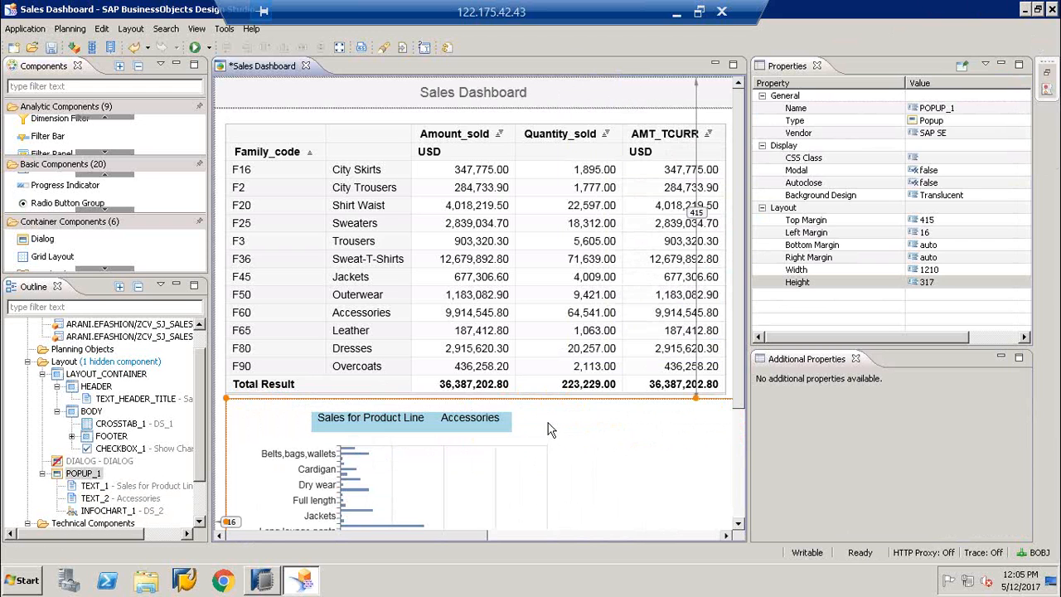
Step: Review the properties of TEXT_1 and TEXT_2, and open the On Select event script of CROSSTAB_1
left_click(383, 429)
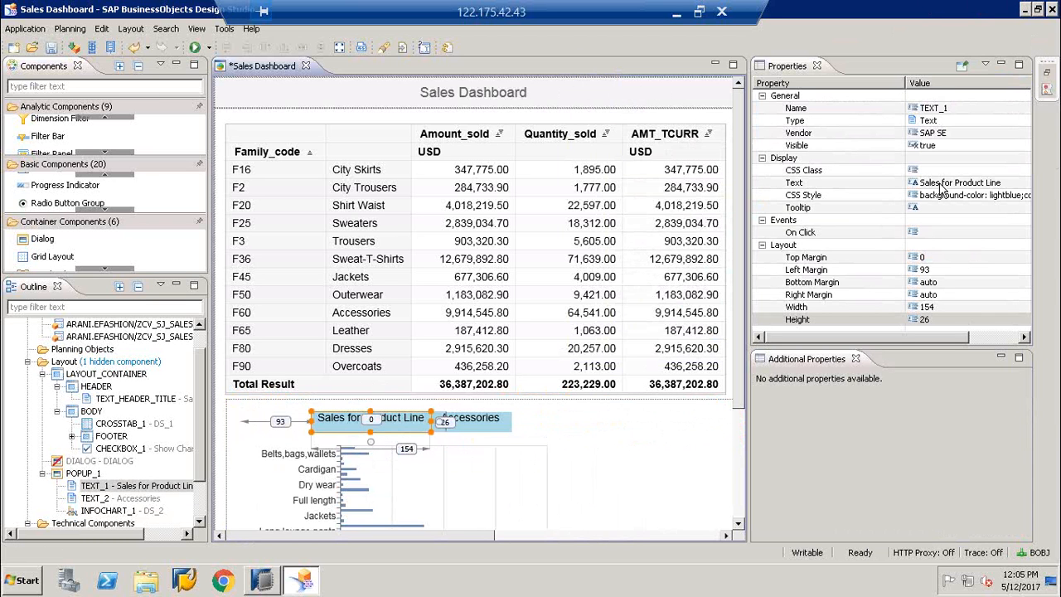
left_click(469, 423)
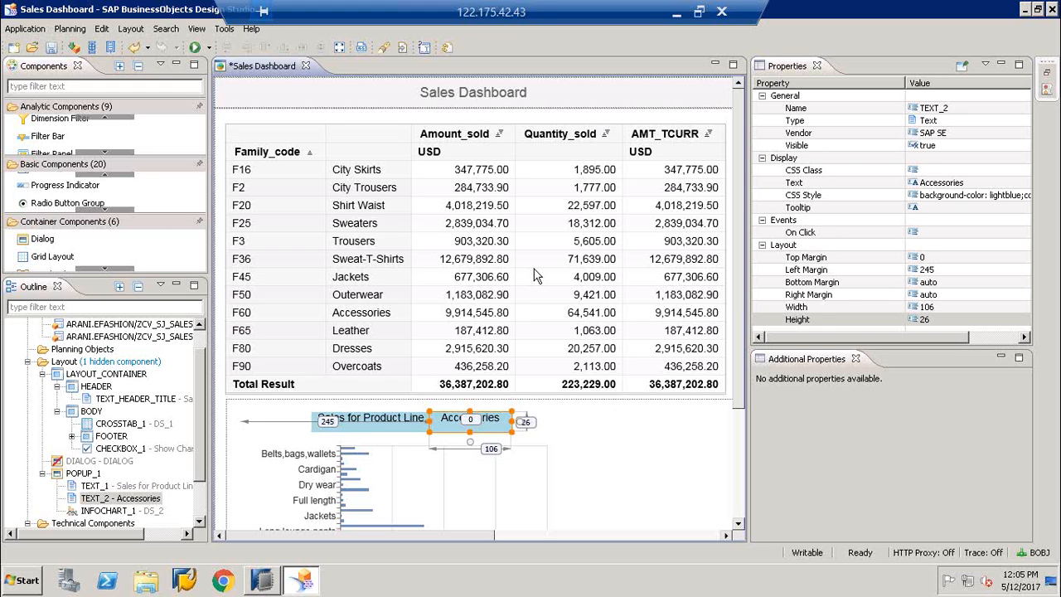
left_click(411, 240)
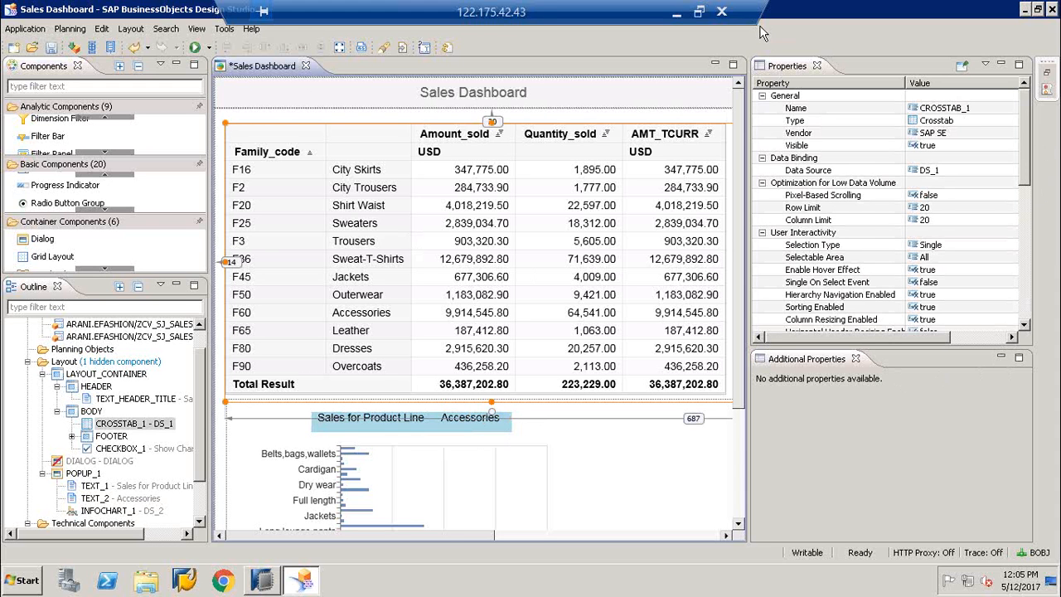
left_click(1026, 288)
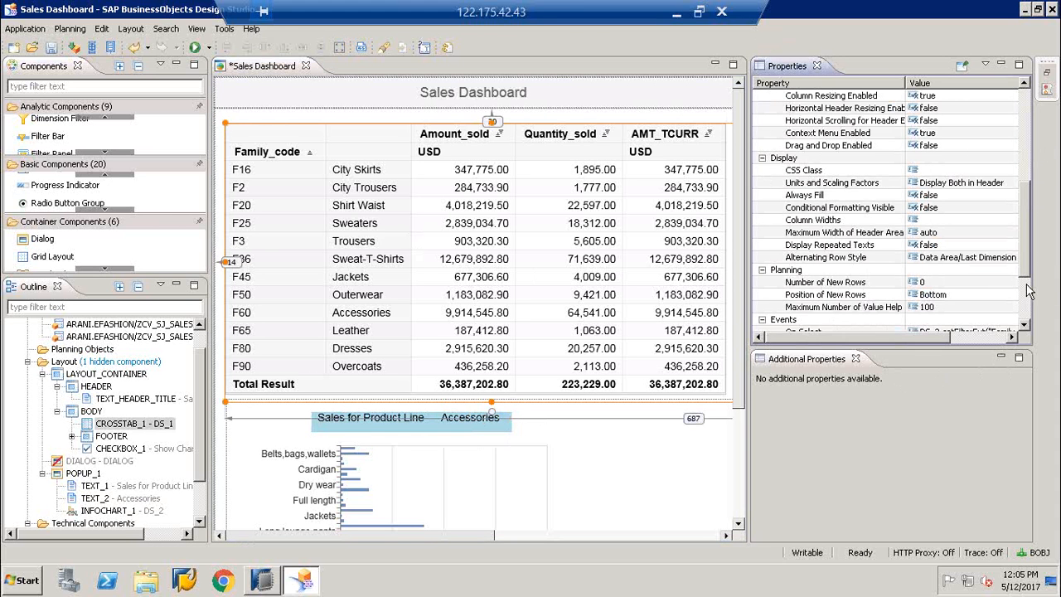
left_click(1023, 302)
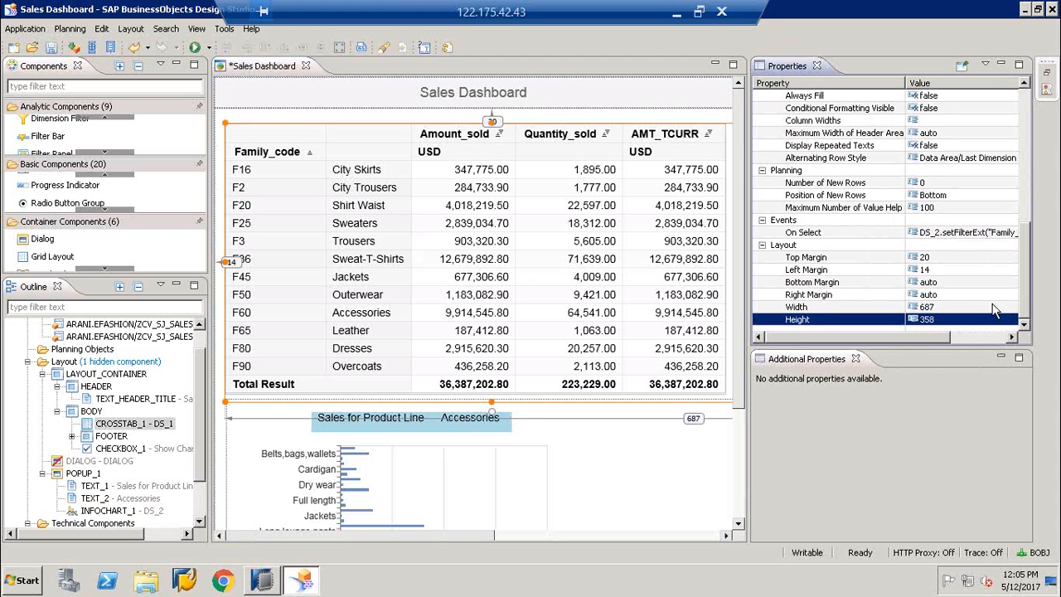
left_click(1000, 234)
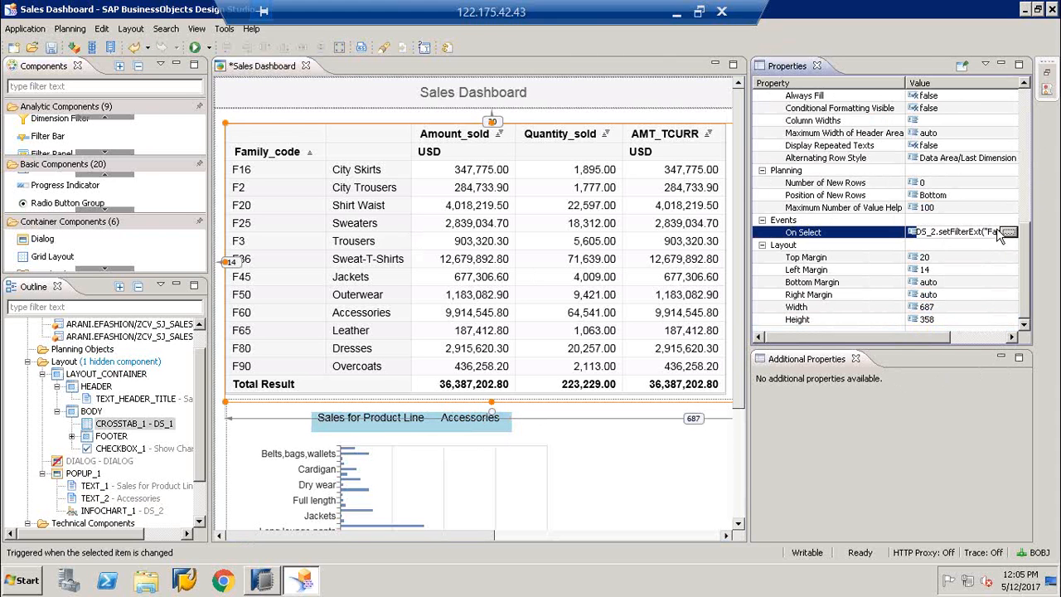
left_click(1008, 232)
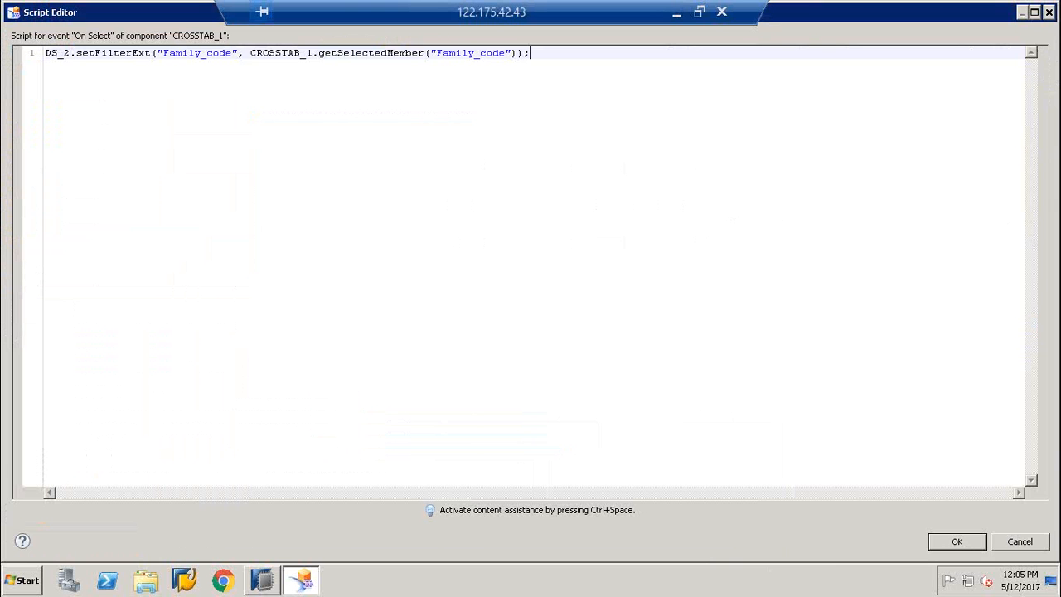
Step: Add a second line to the On Select script that calls the setText method of TEXT_2
key("Return")
key("ctrl+space")
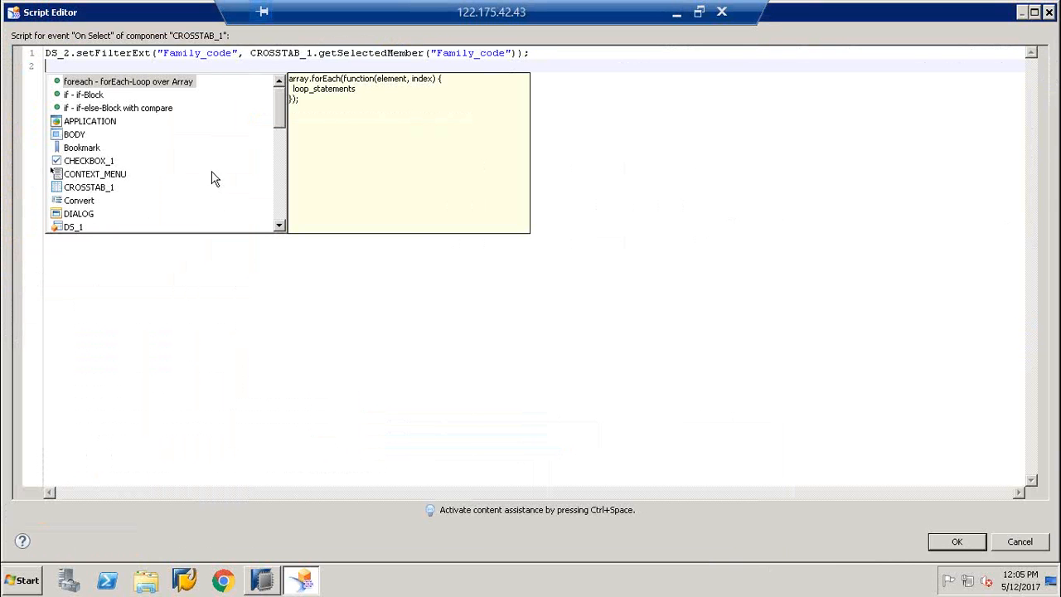
scroll(274, 179, "down", 4)
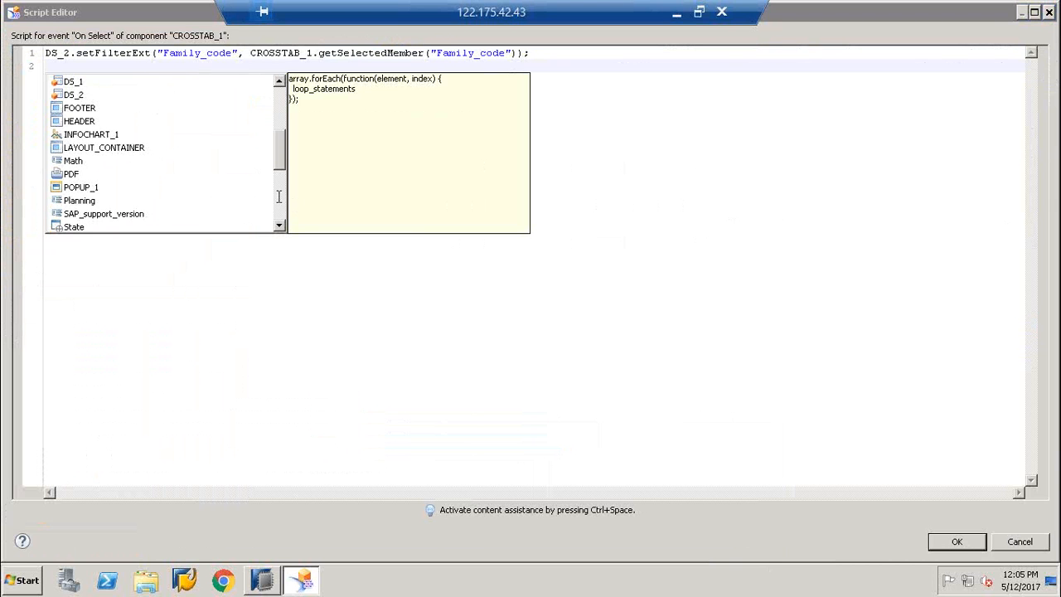
scroll(279, 195, "down", 4)
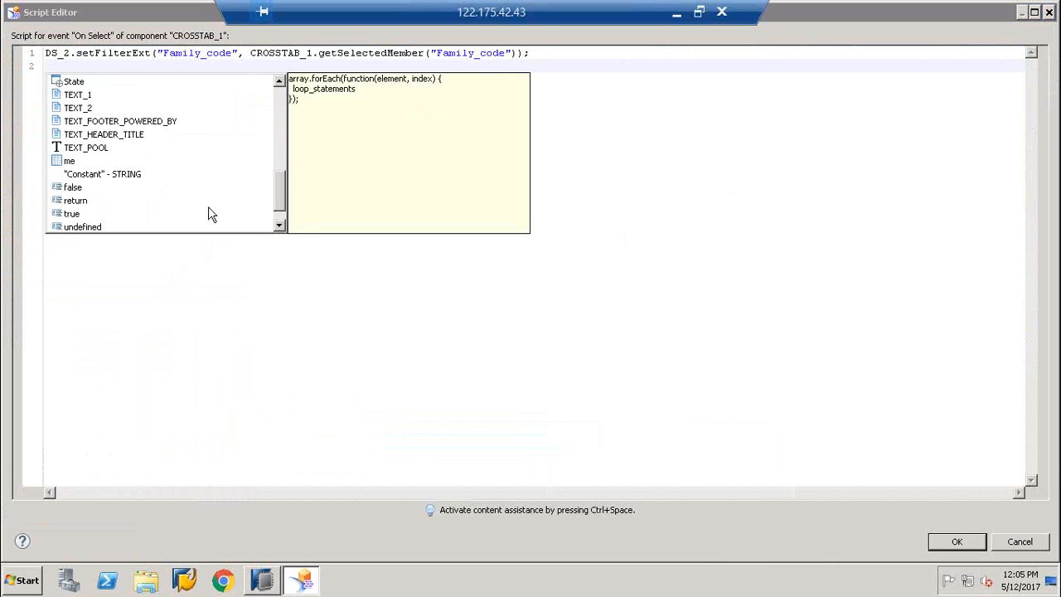
double_click(80, 108)
type(".")
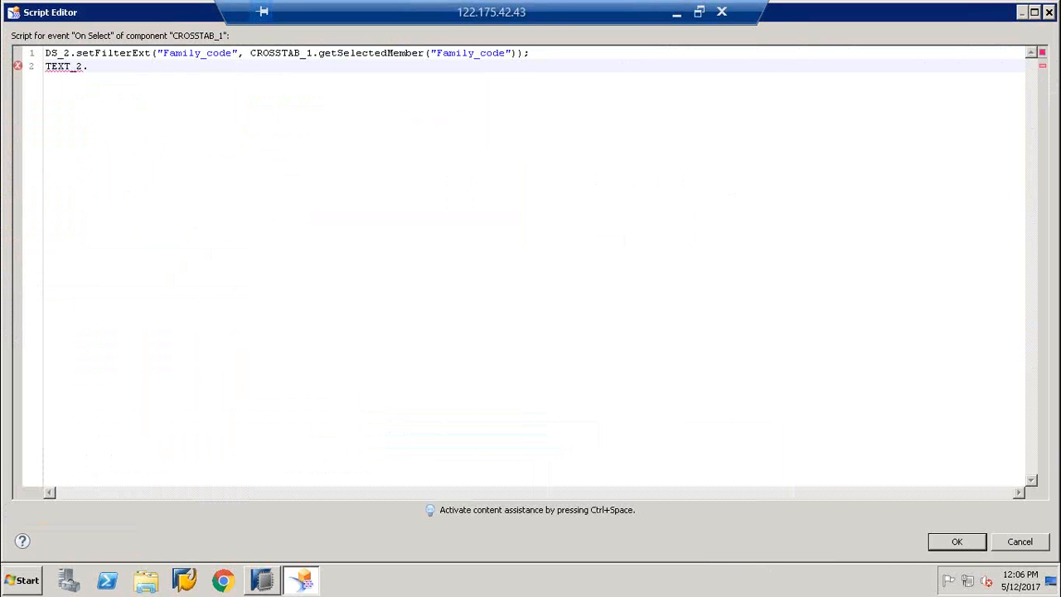
type("s")
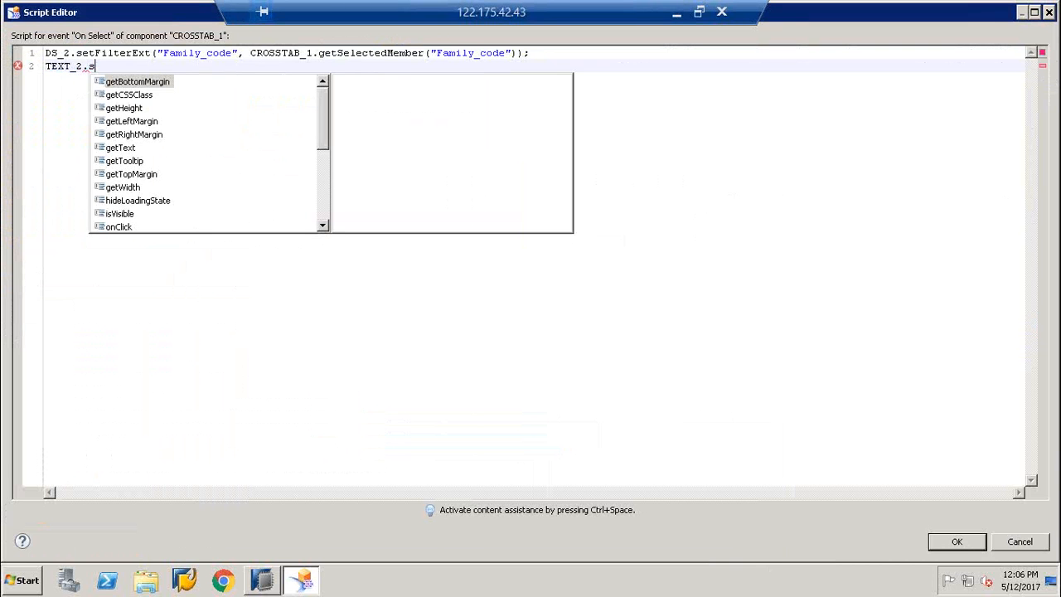
type("e")
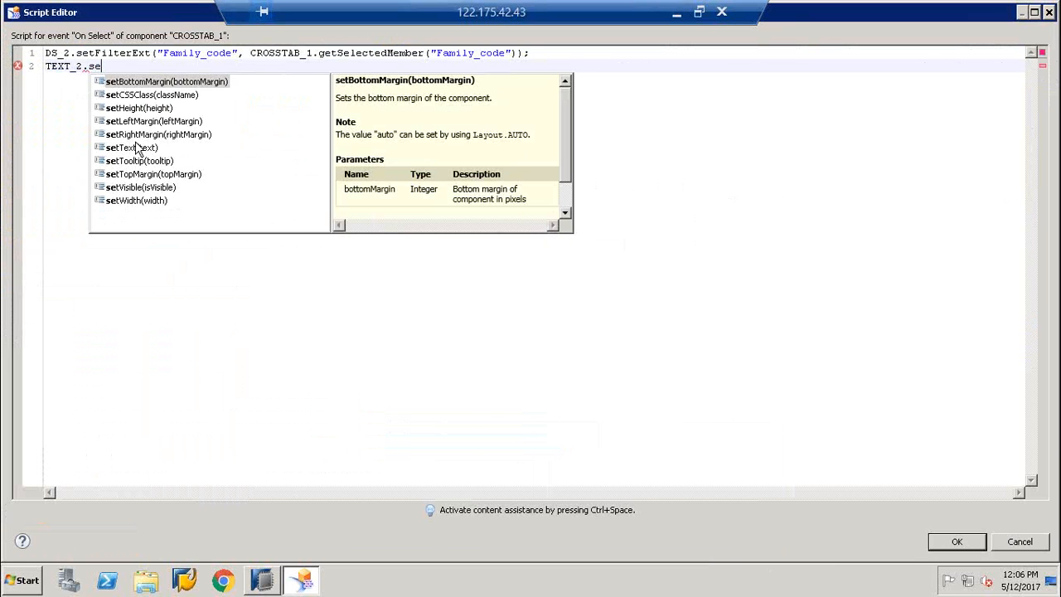
double_click(135, 148)
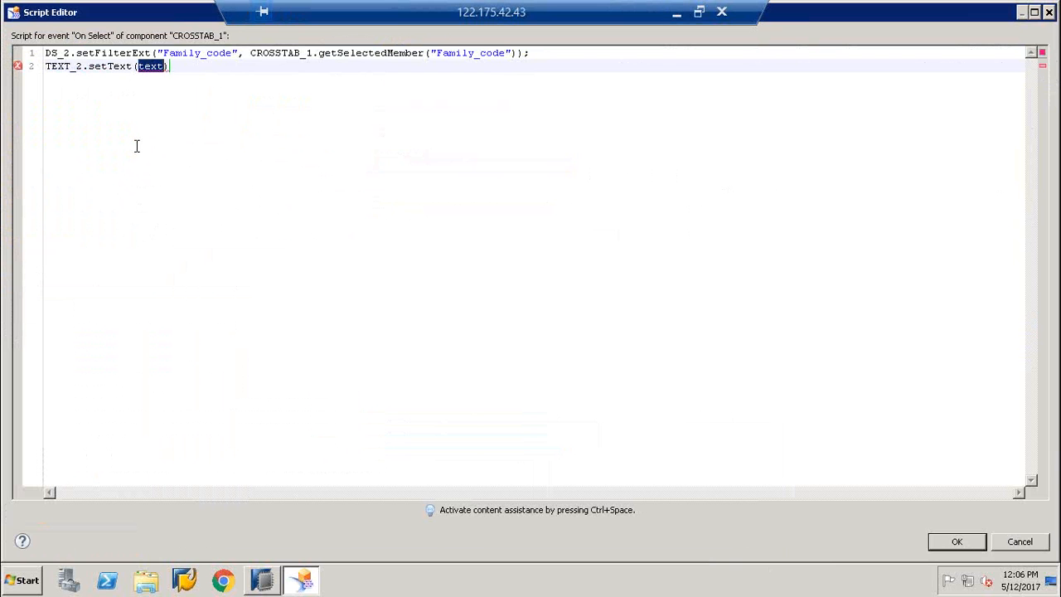
Step: Set the argument of TEXT_2.setText to CROSSTAB_1.getSelectedMember("Family_code") in the On Select script
key("ctrl+space")
type("c")
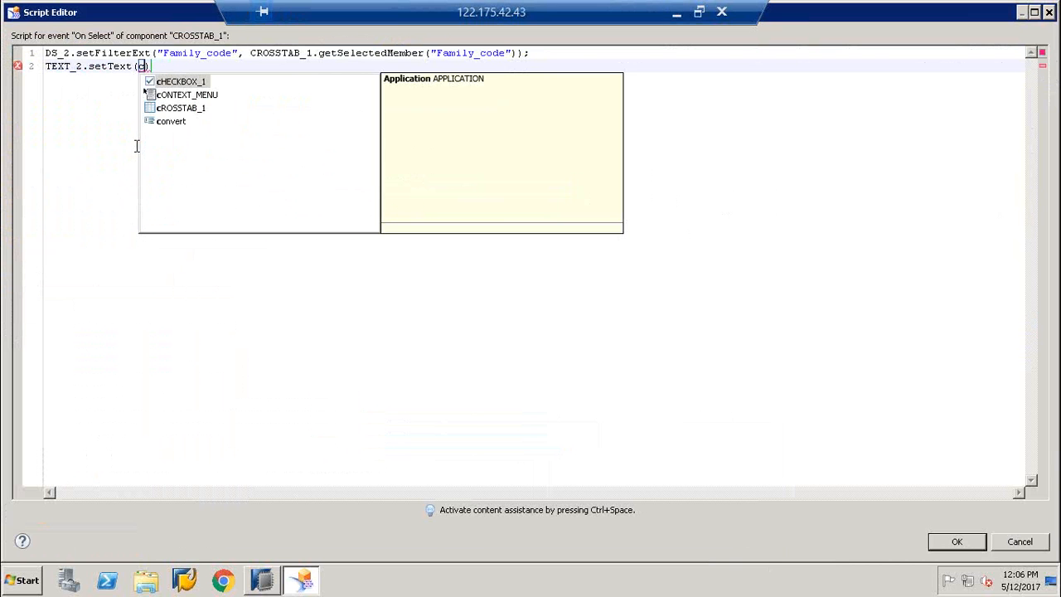
left_click(184, 109)
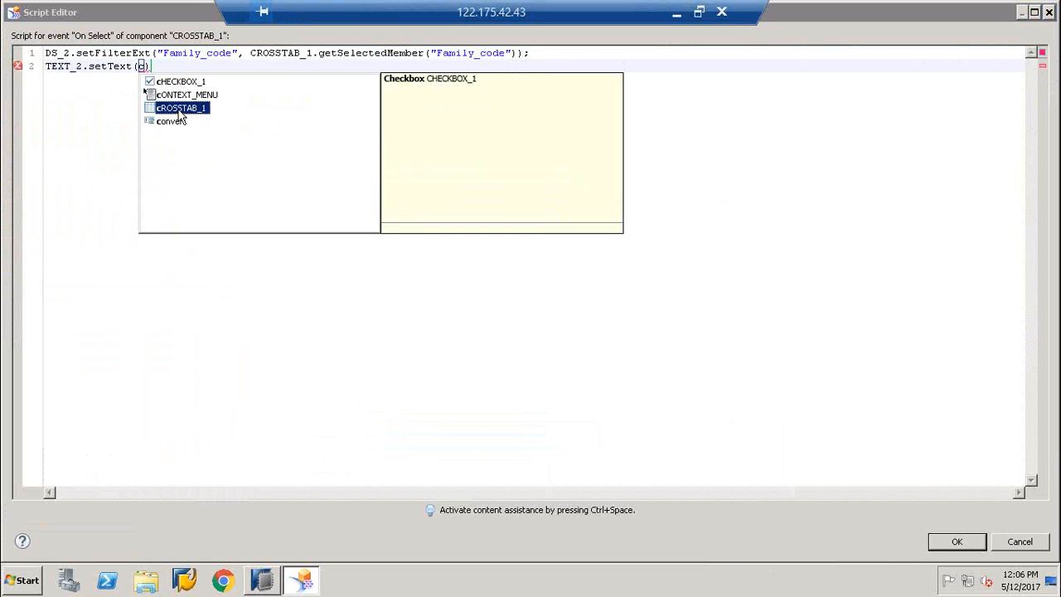
double_click(179, 109)
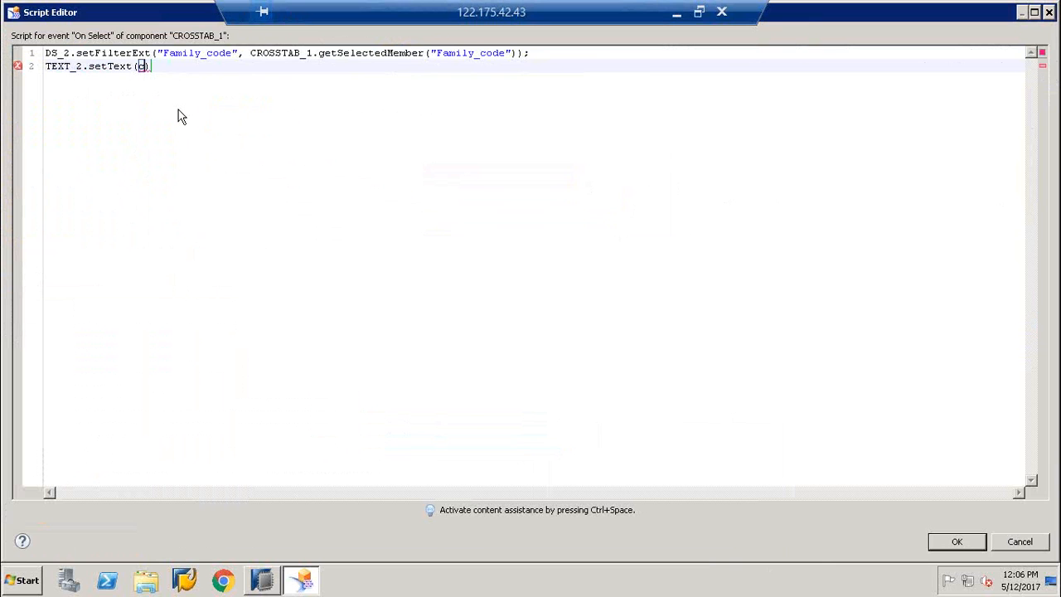
type(".")
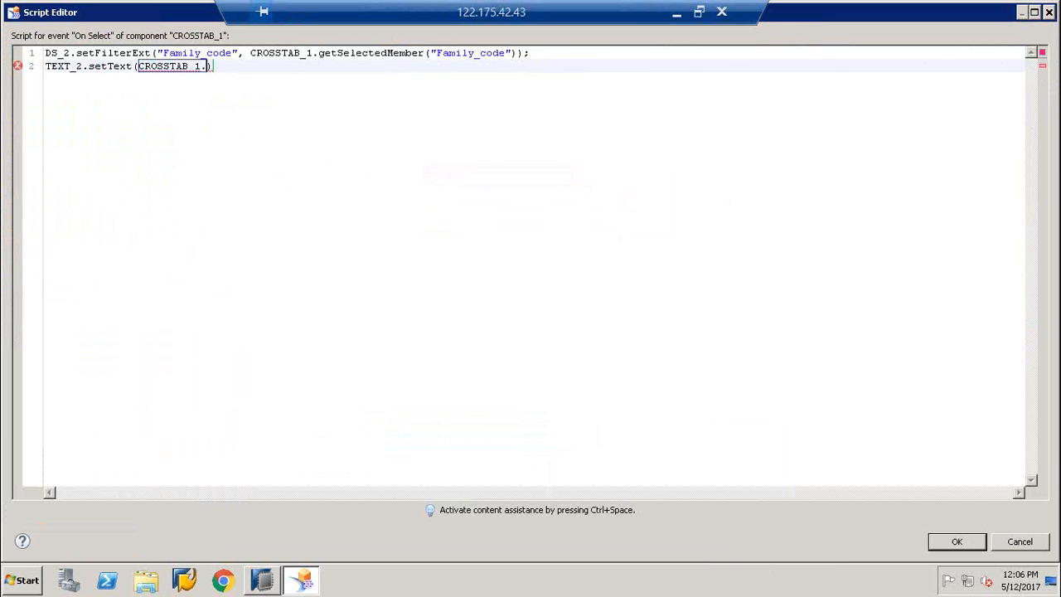
type("ge")
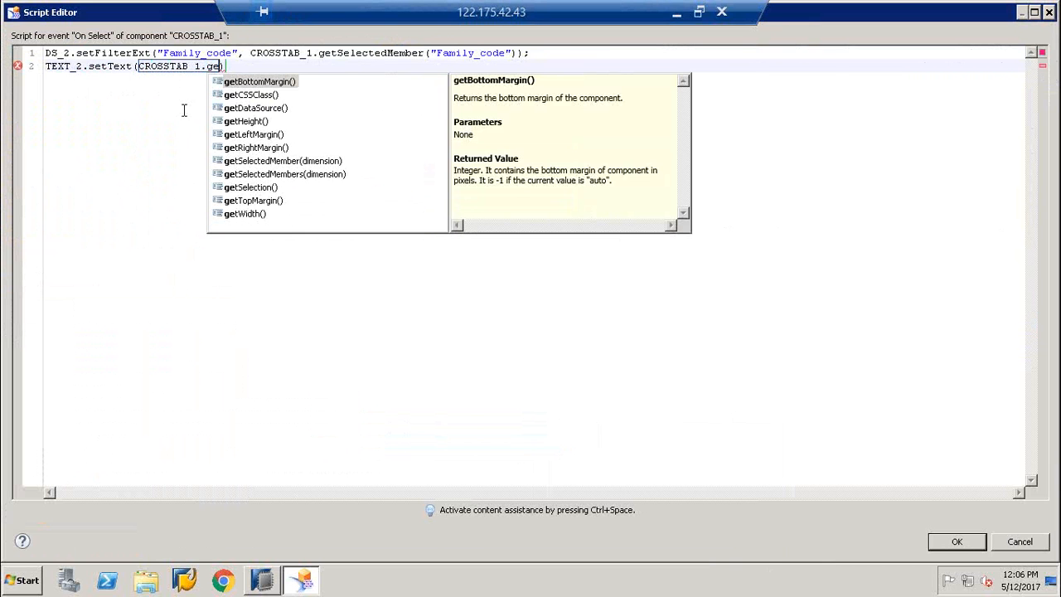
double_click(303, 163)
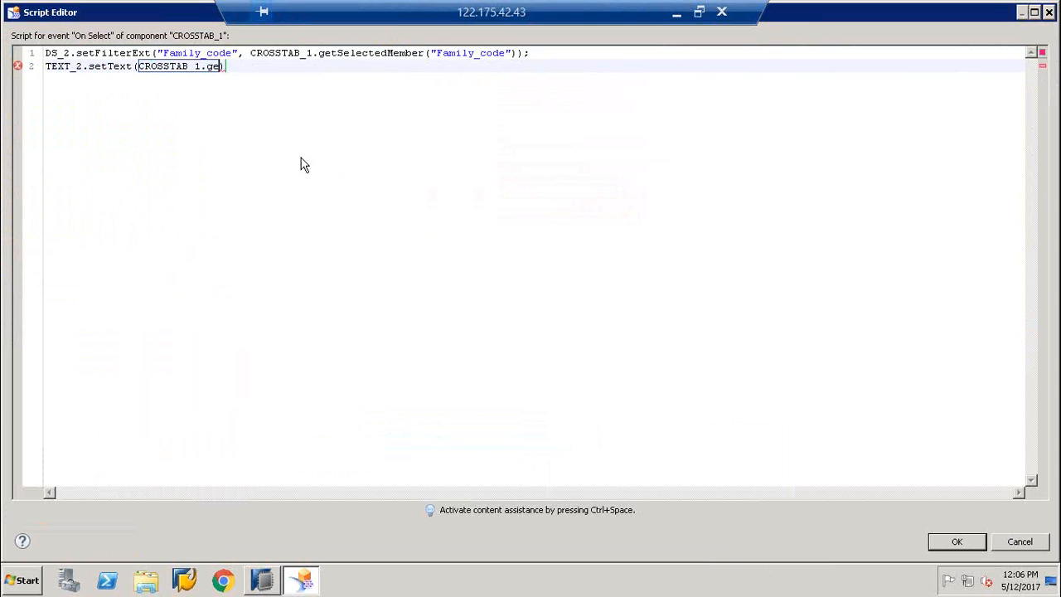
key("ctrl+space")
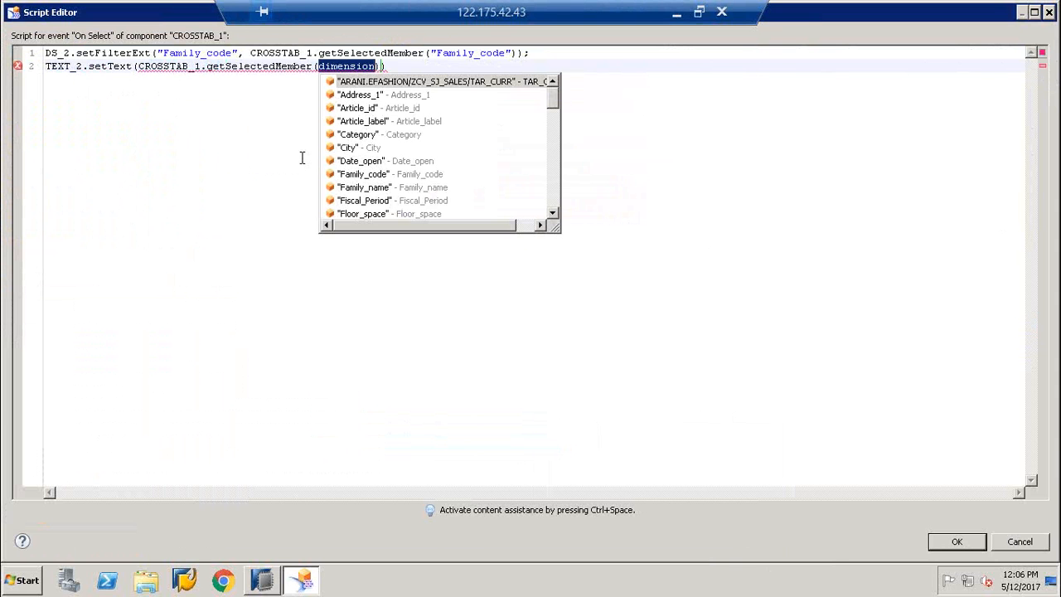
double_click(374, 176)
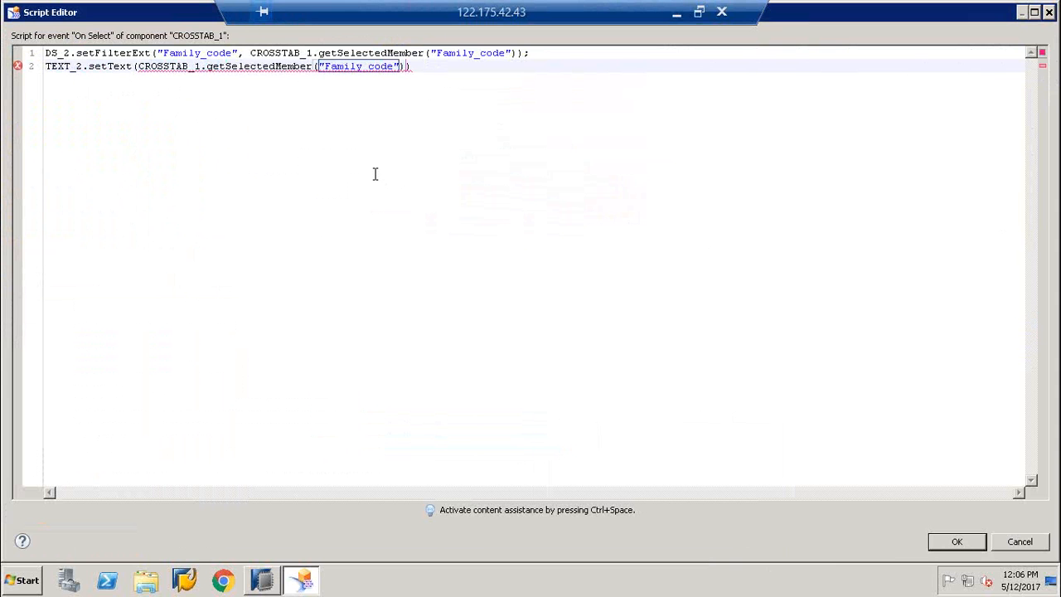
Step: Append .text to the getSelectedMember call, end the line with a semicolon, and accept the On Select script
key("Return")
type(".")
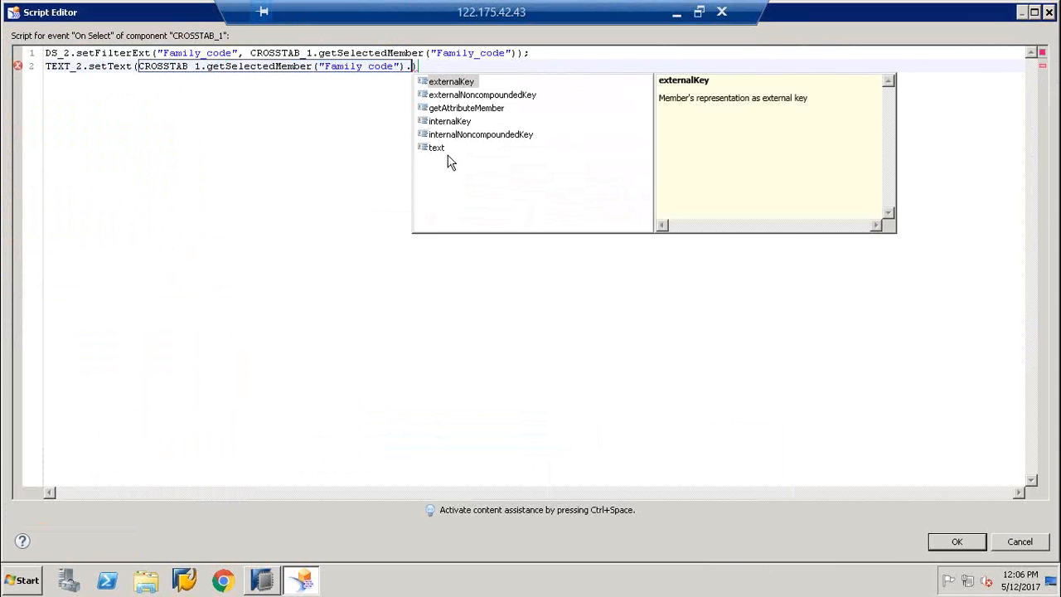
double_click(447, 151)
left_click(473, 72)
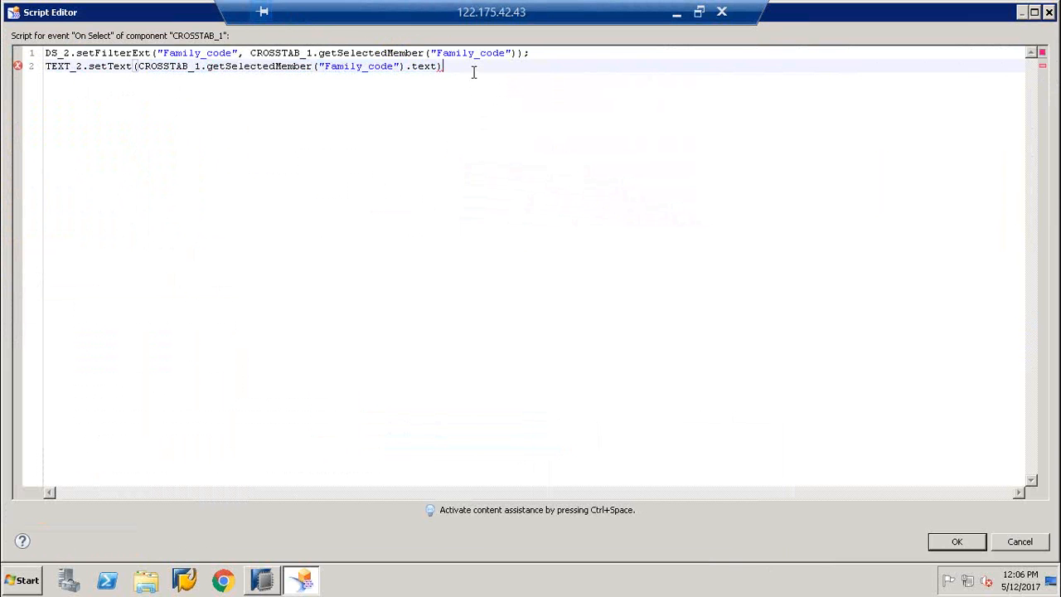
type(";")
left_click(954, 542)
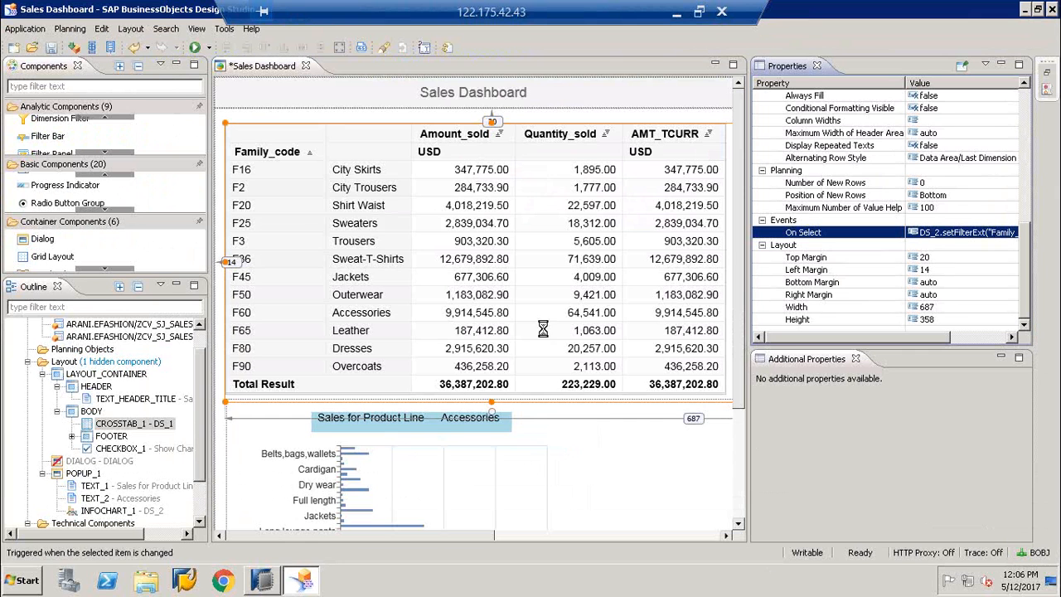
Step: Run the dashboard with Show Chart enabled and select the Leather and Sweaters rows to check the popup title and chart
left_click(196, 48)
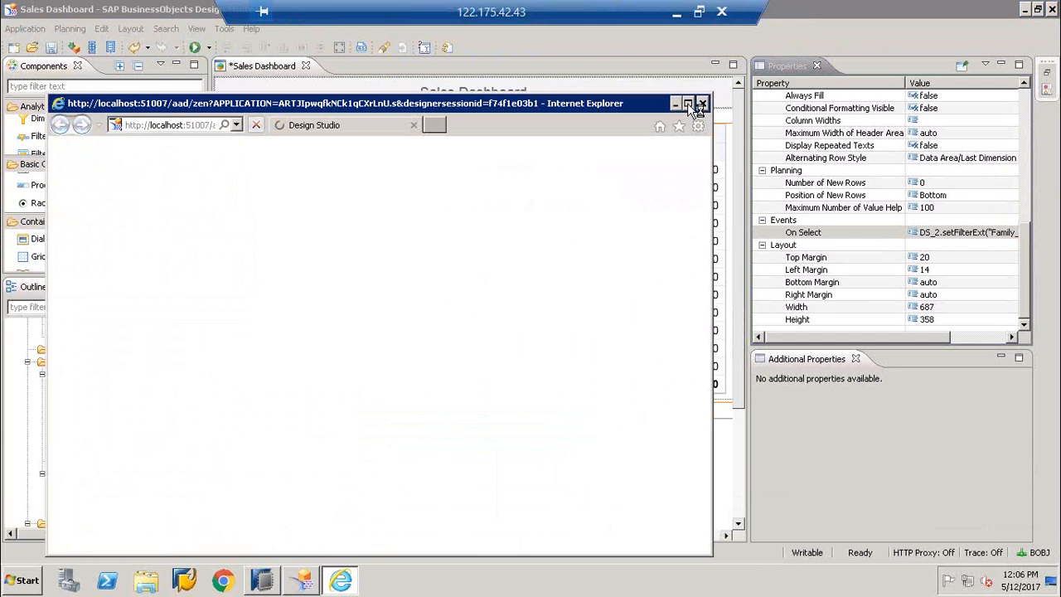
left_click(687, 103)
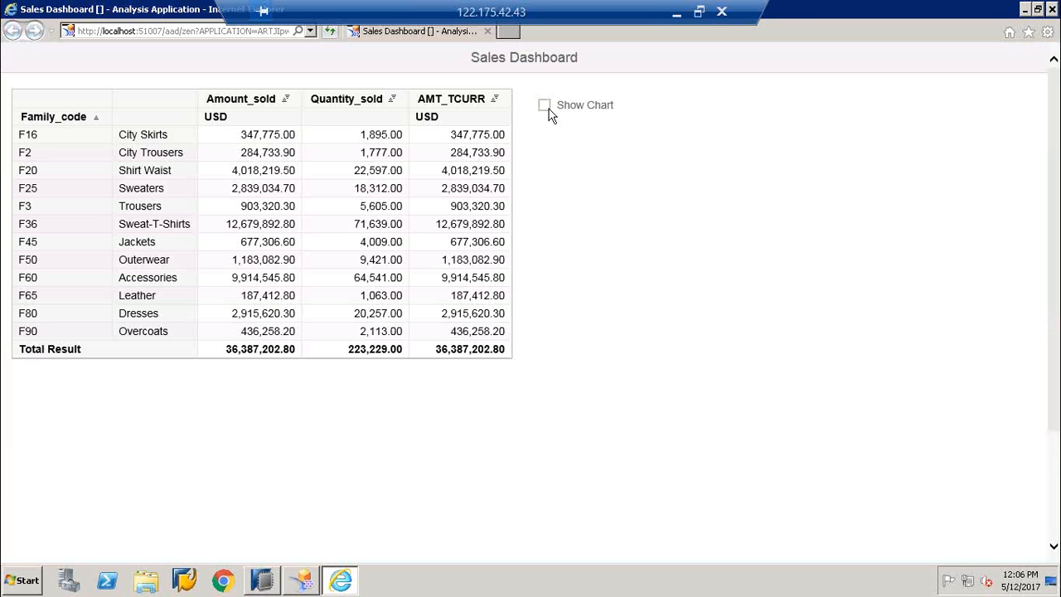
left_click(544, 106)
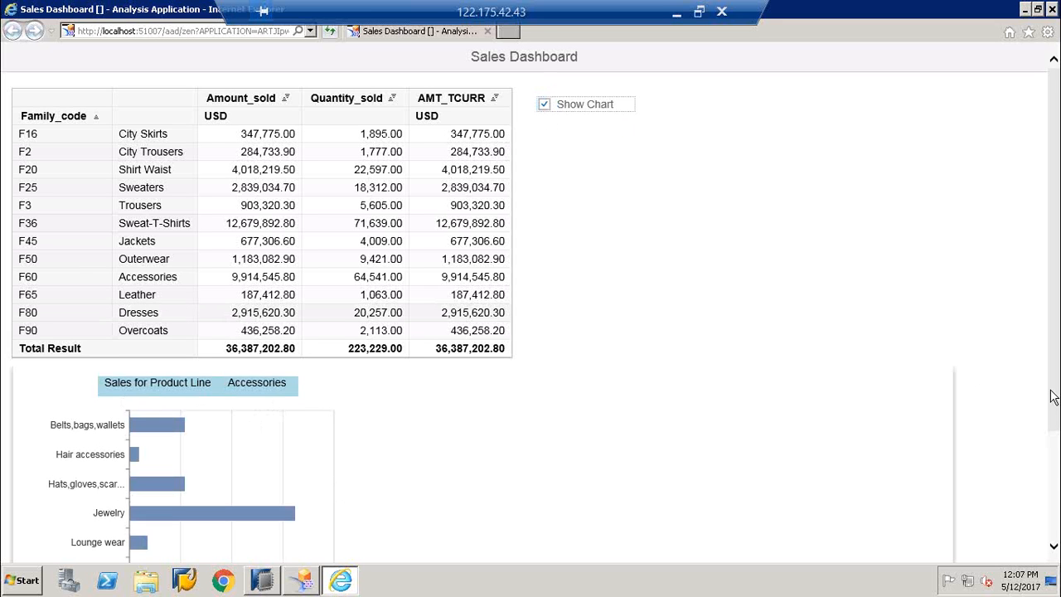
scroll(1052, 396, "down", 2)
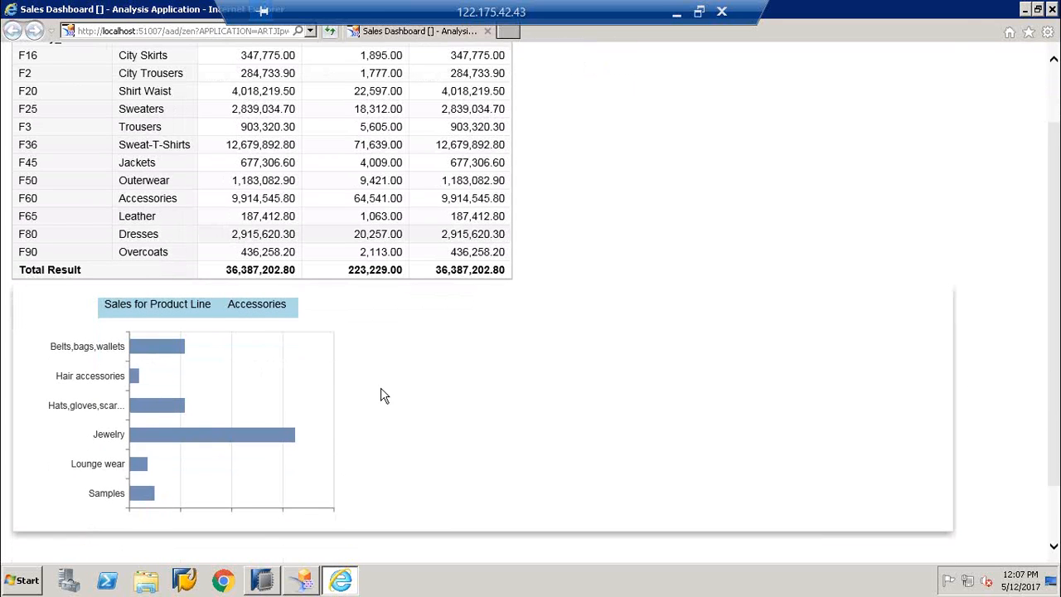
left_click(59, 214)
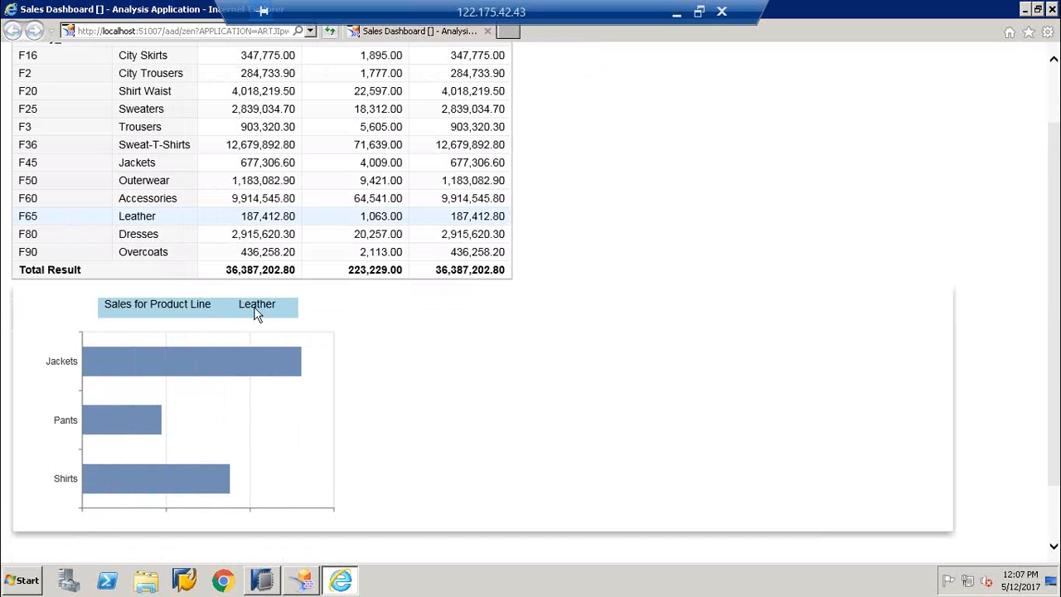
left_click(47, 240)
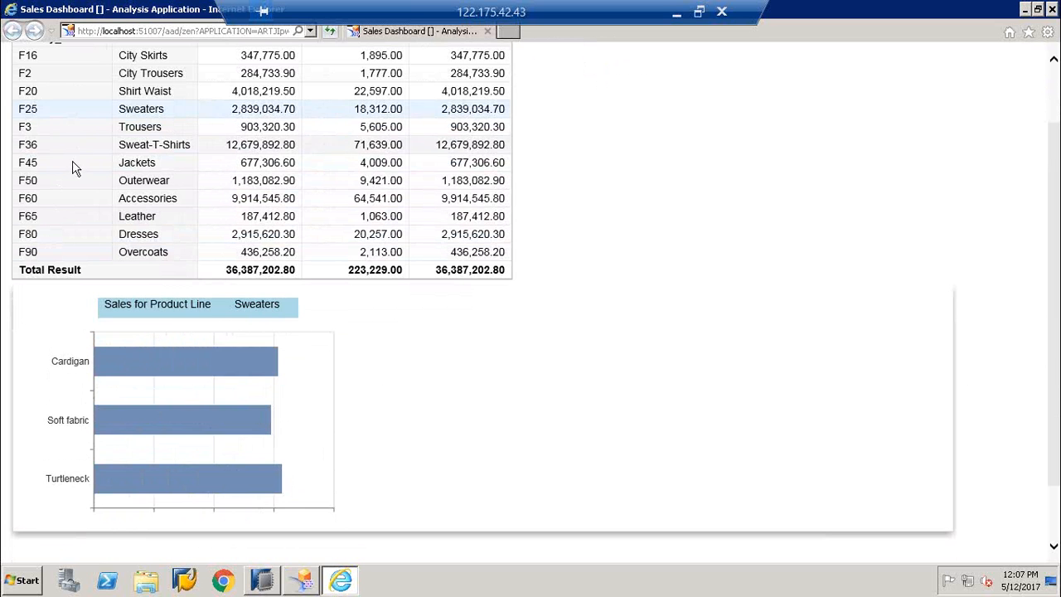
left_click(1053, 9)
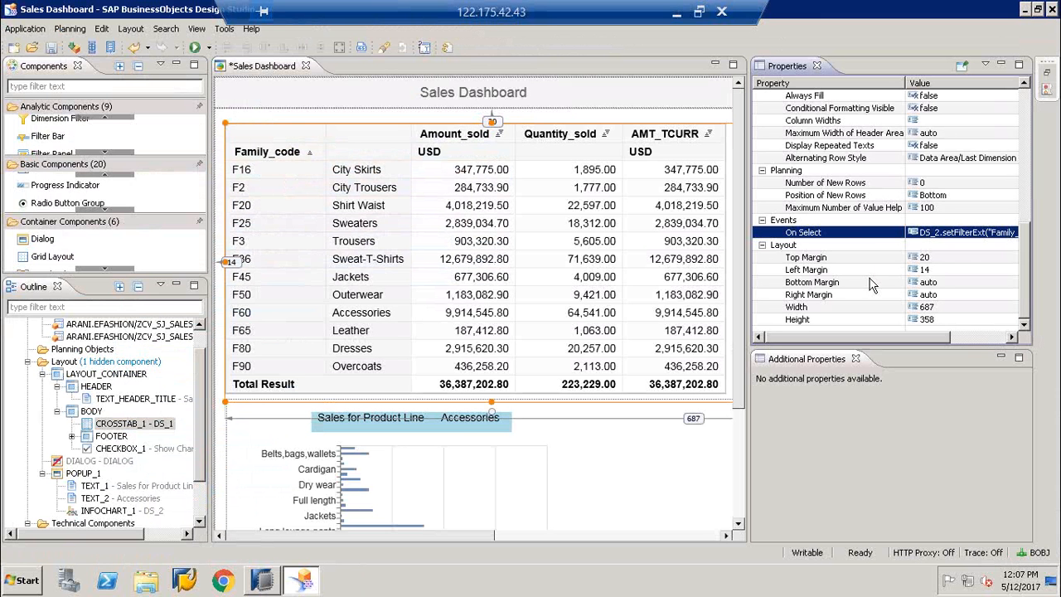
Step: Review the CSS Style rules of TEXT_2 in the popup without changing them
left_click(456, 419)
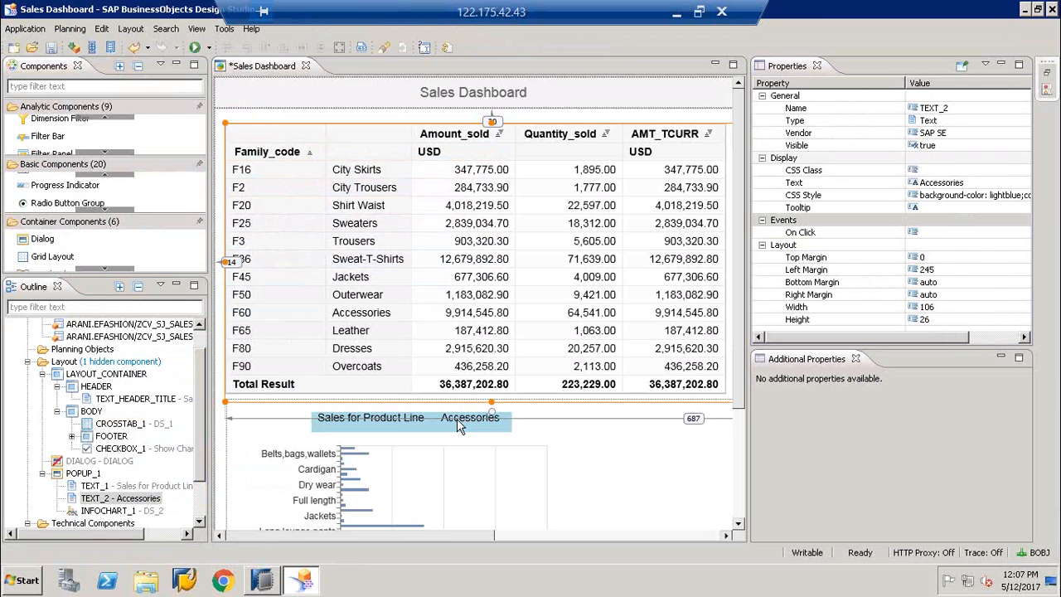
left_click(1021, 197)
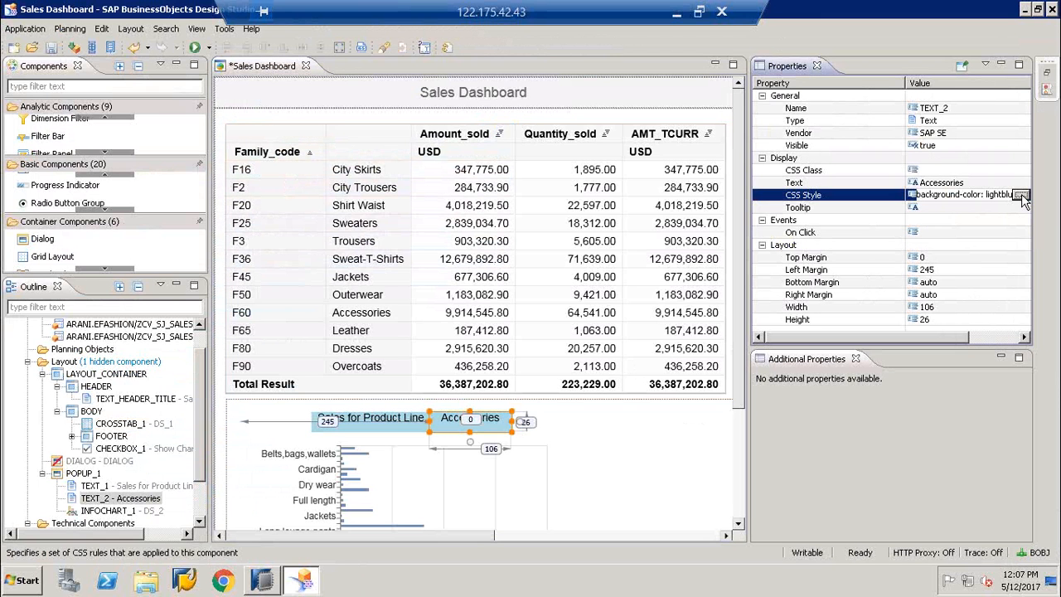
left_click(1022, 195)
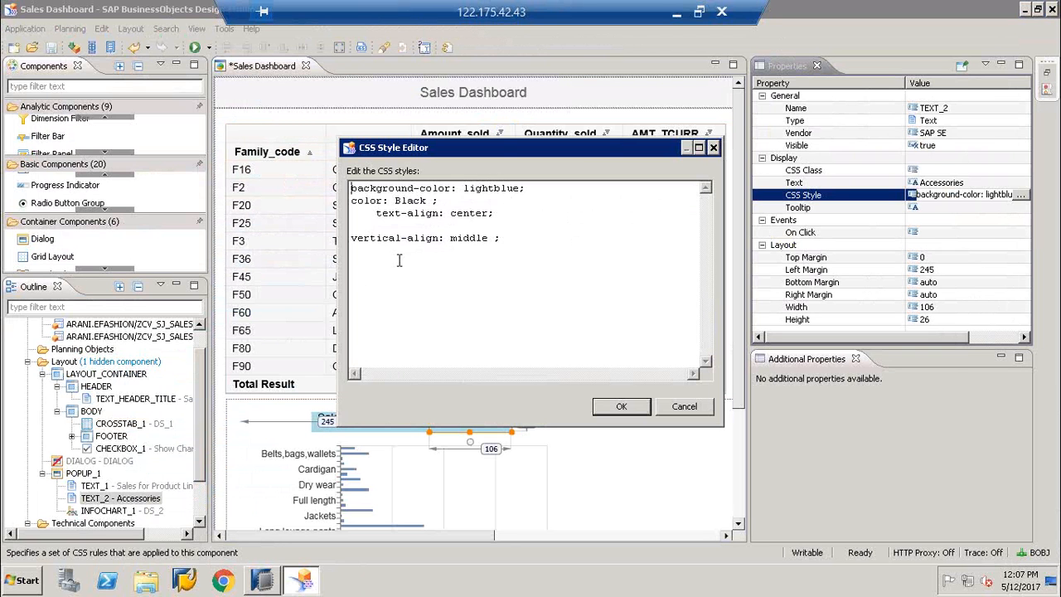
left_click(666, 411)
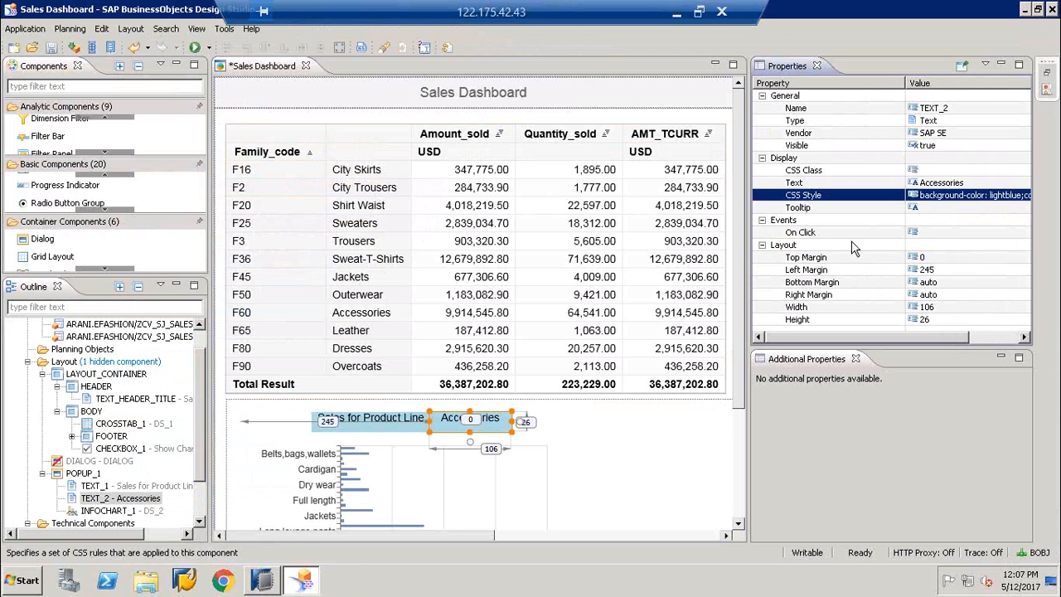
left_click(594, 428)
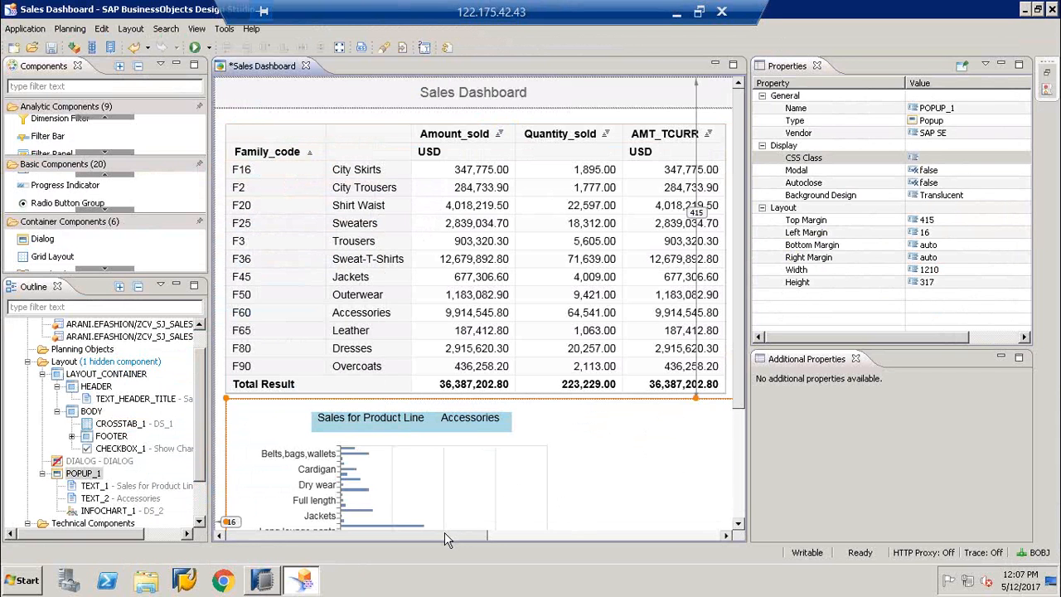
left_click_drag(444, 533, 559, 510)
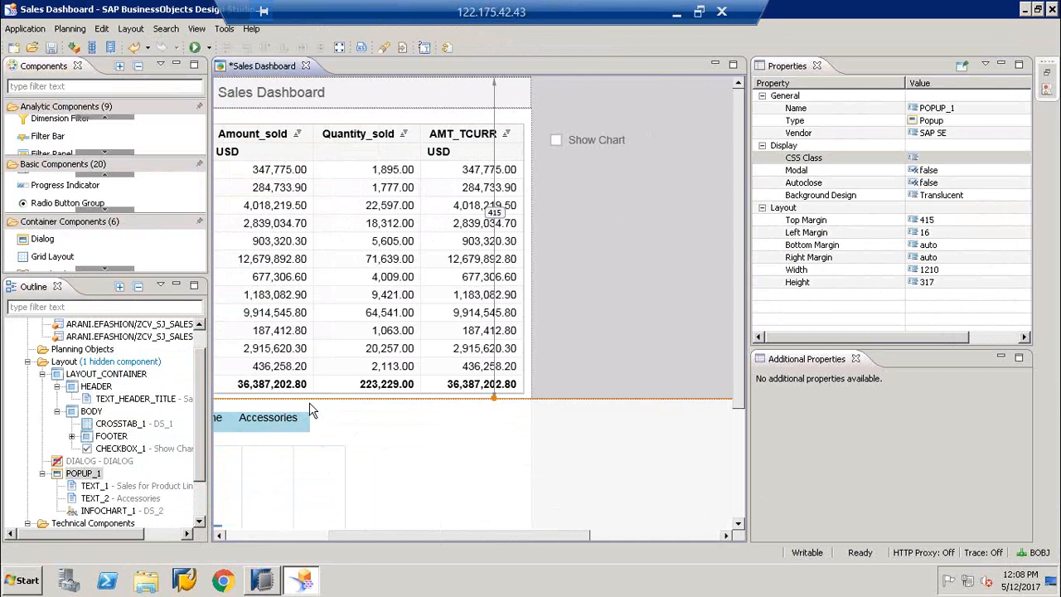
left_click(237, 541)
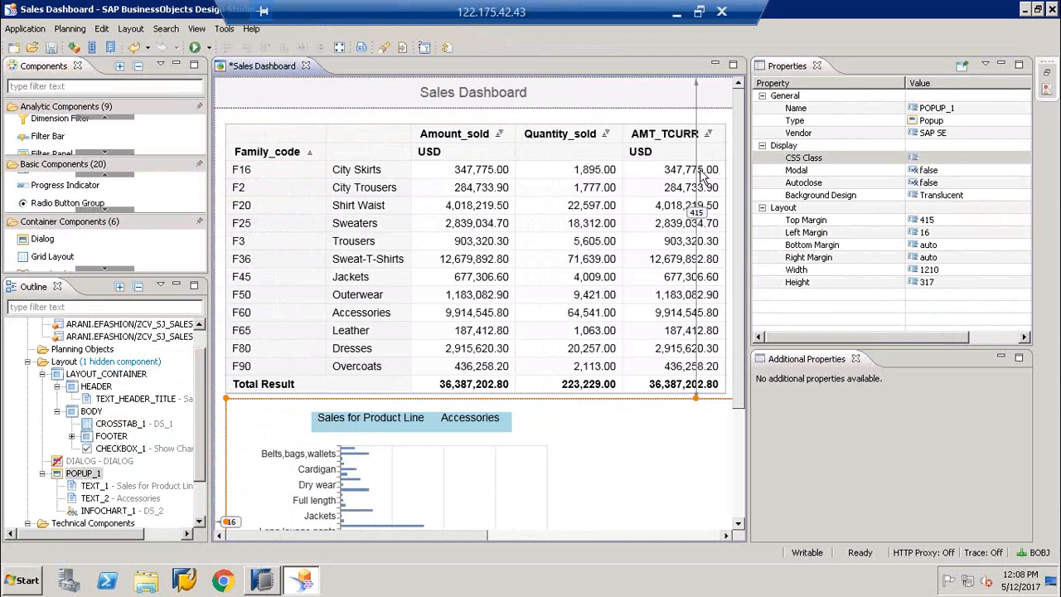
Step: Create an On Click script for the Sales Dashboard header title that calls APPLICATION.openNewWindow
left_click(529, 98)
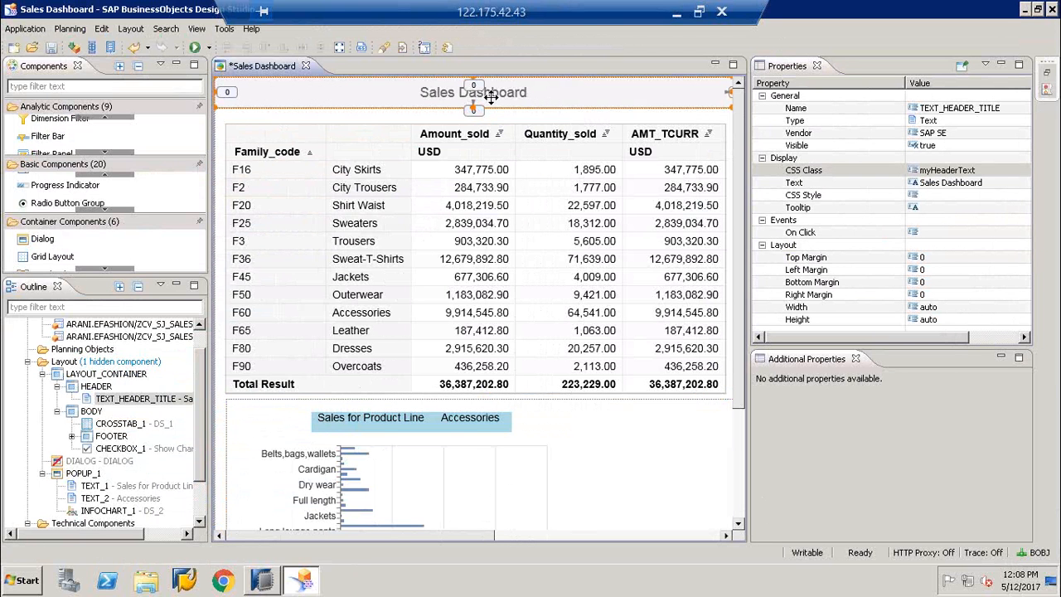
left_click(953, 233)
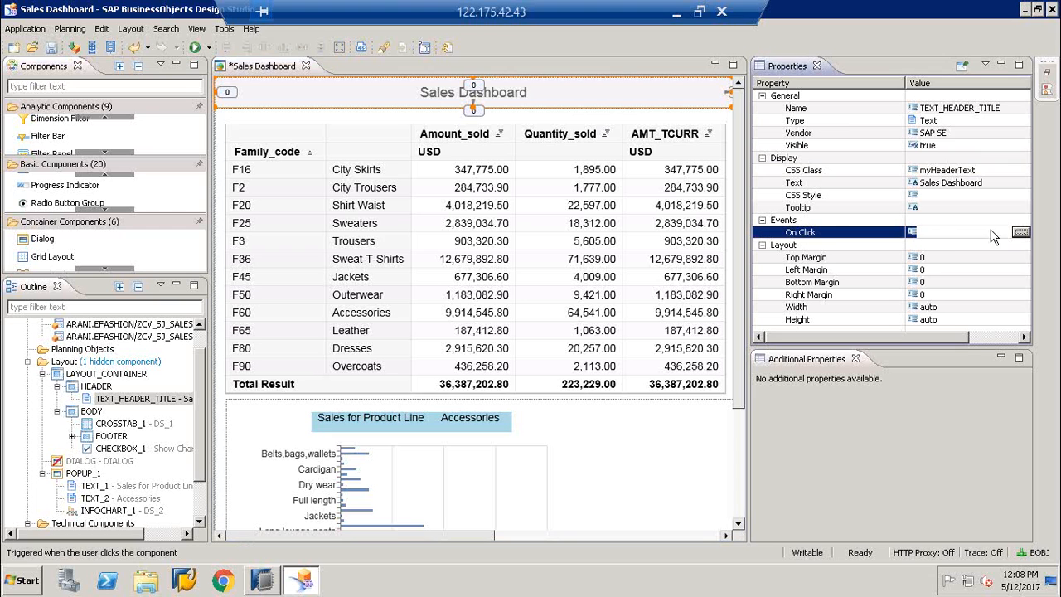
left_click(1020, 232)
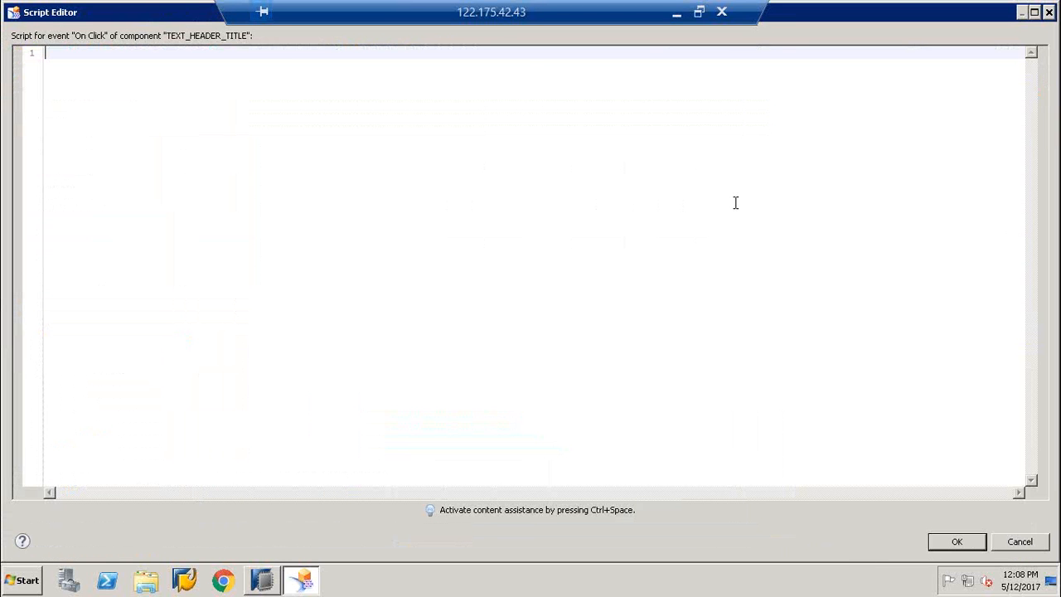
key("ctrl+space")
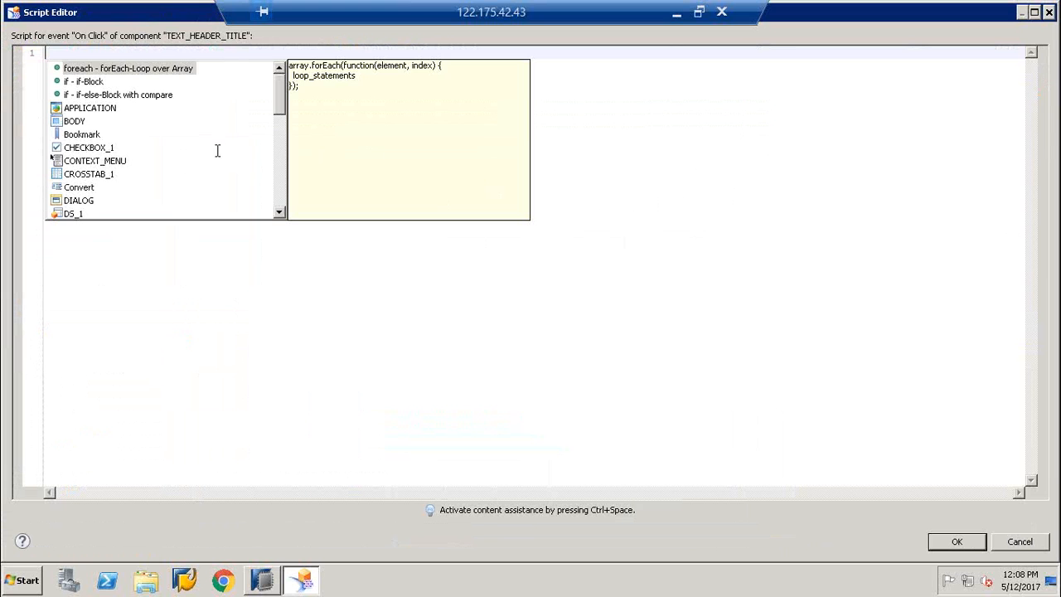
left_click(114, 108)
double_click(114, 108)
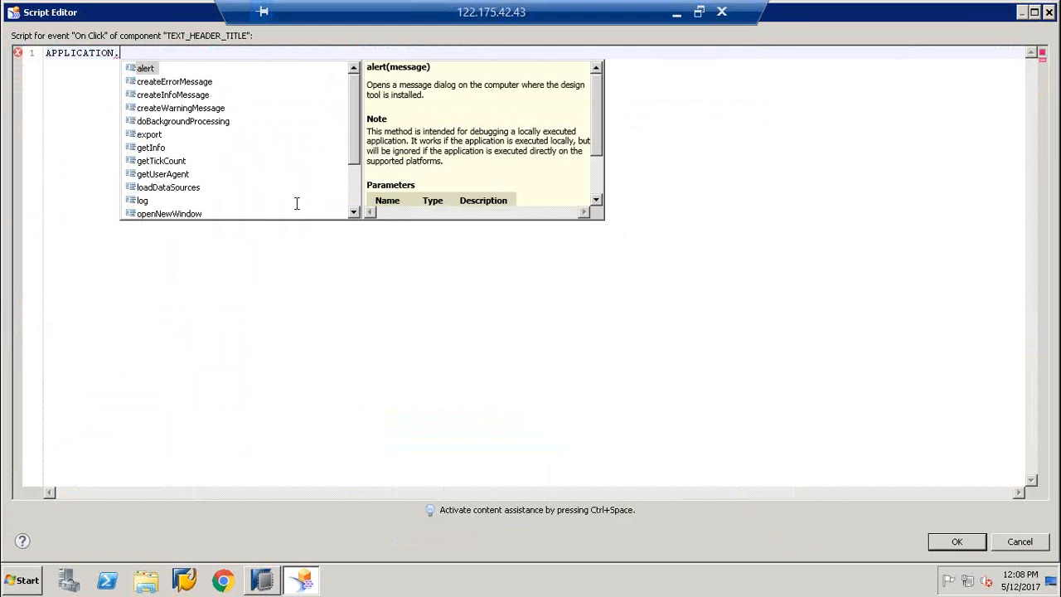
double_click(194, 216)
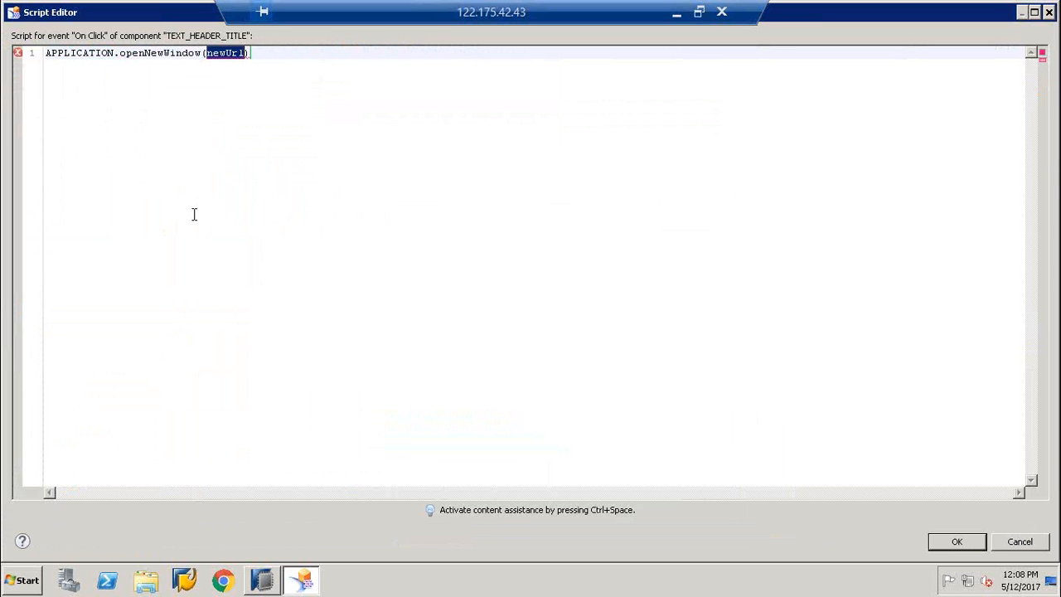
type("\"http://w")
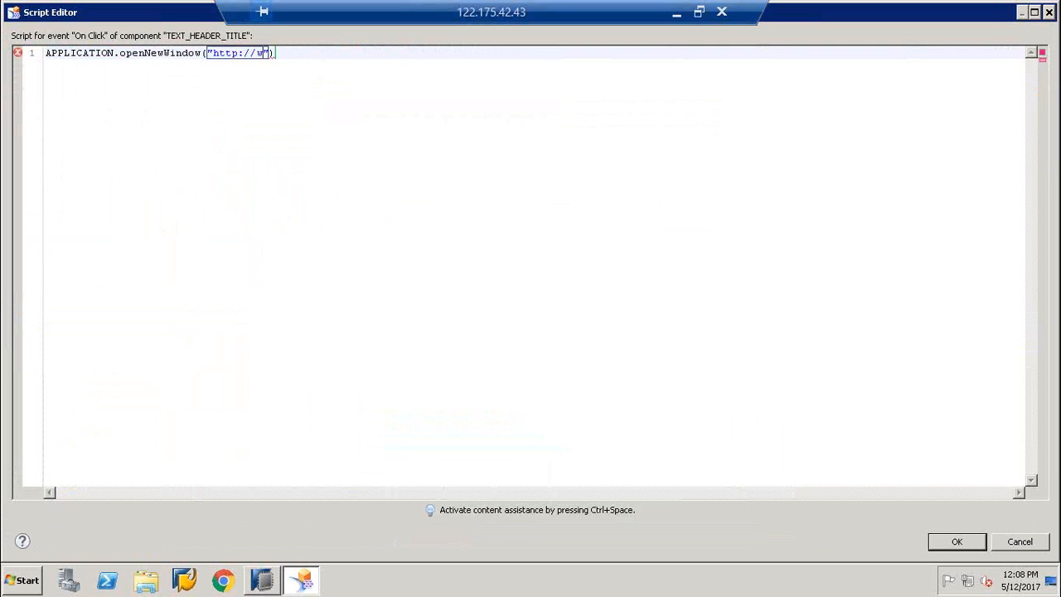
type("ww.sap.com\")")
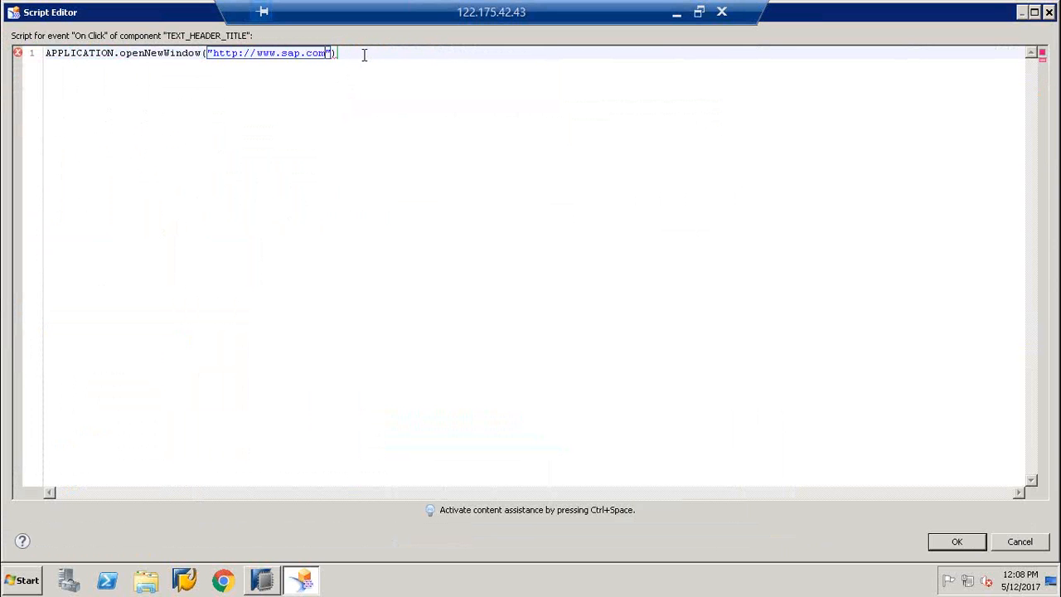
type(";")
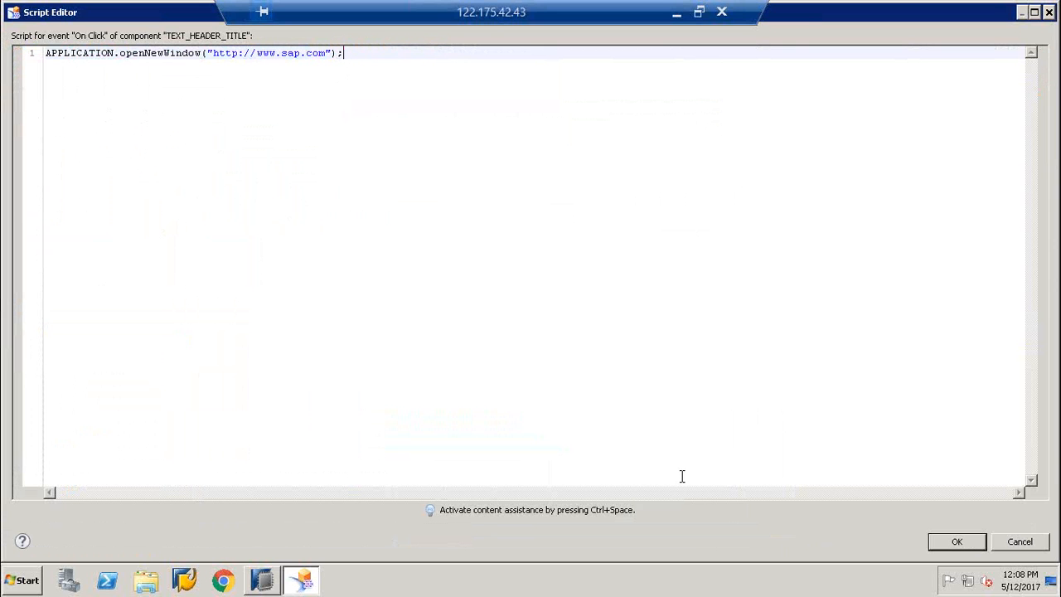
left_click(958, 543)
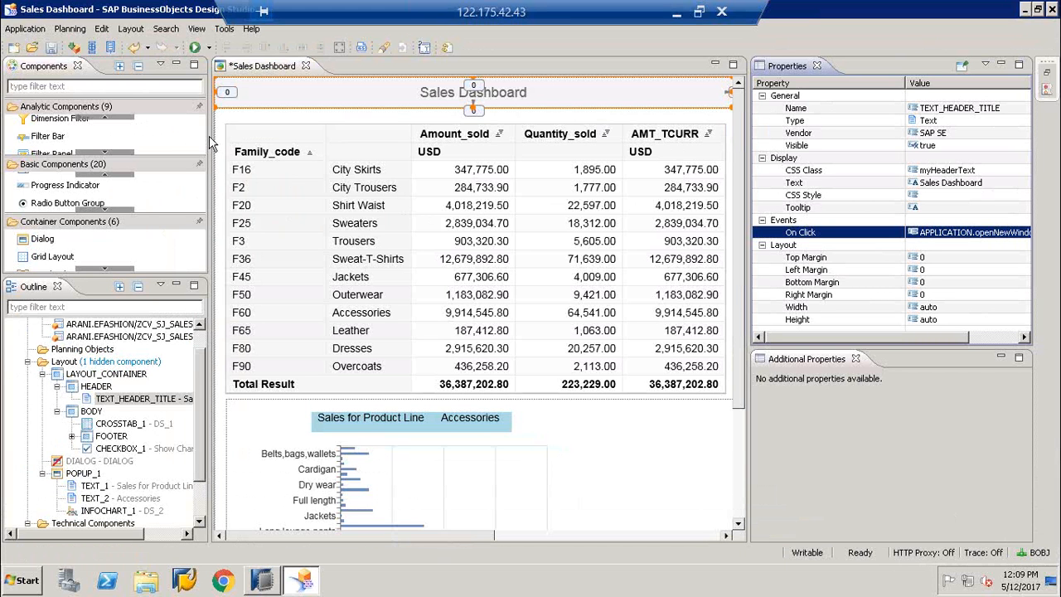
Step: Run the dashboard in a maximized window with Show Chart enabled and select the Accessories, Sweat-T-Shirts and Sweaters rows to check the popup chart
left_click(196, 48)
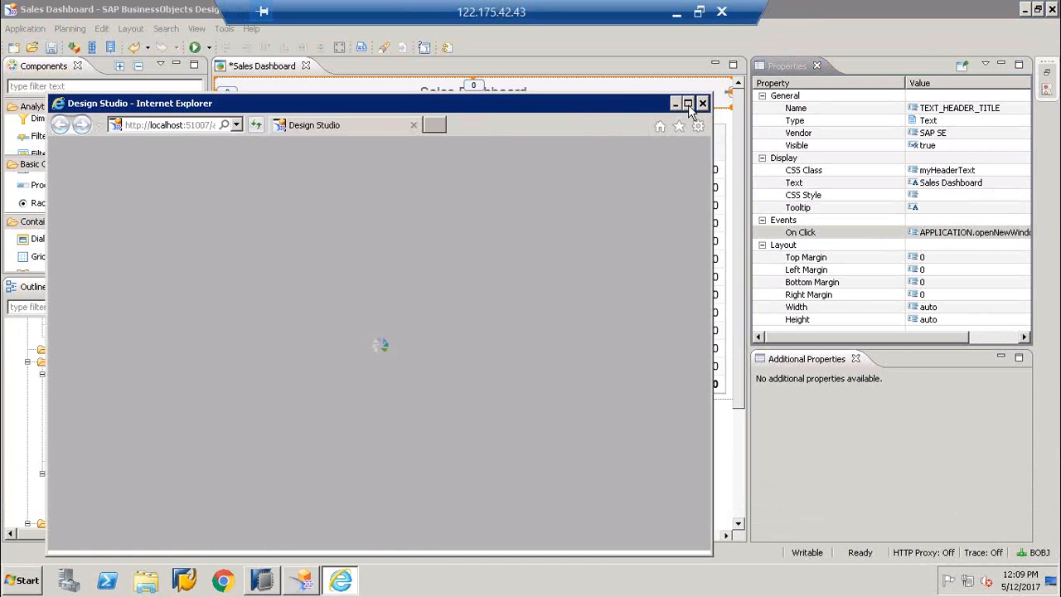
left_click(687, 104)
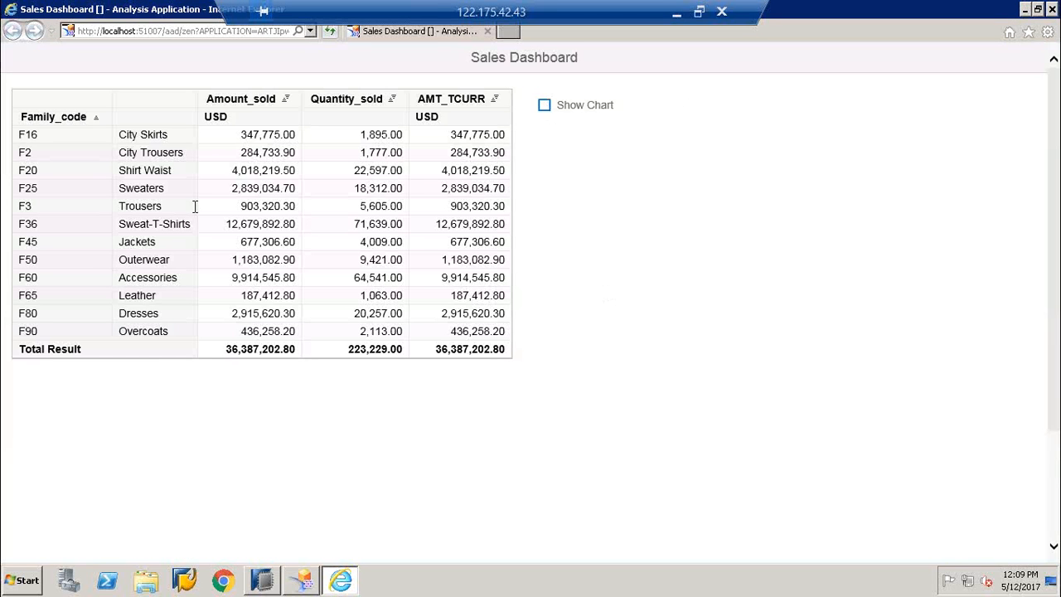
left_click(91, 265)
left_click(91, 278)
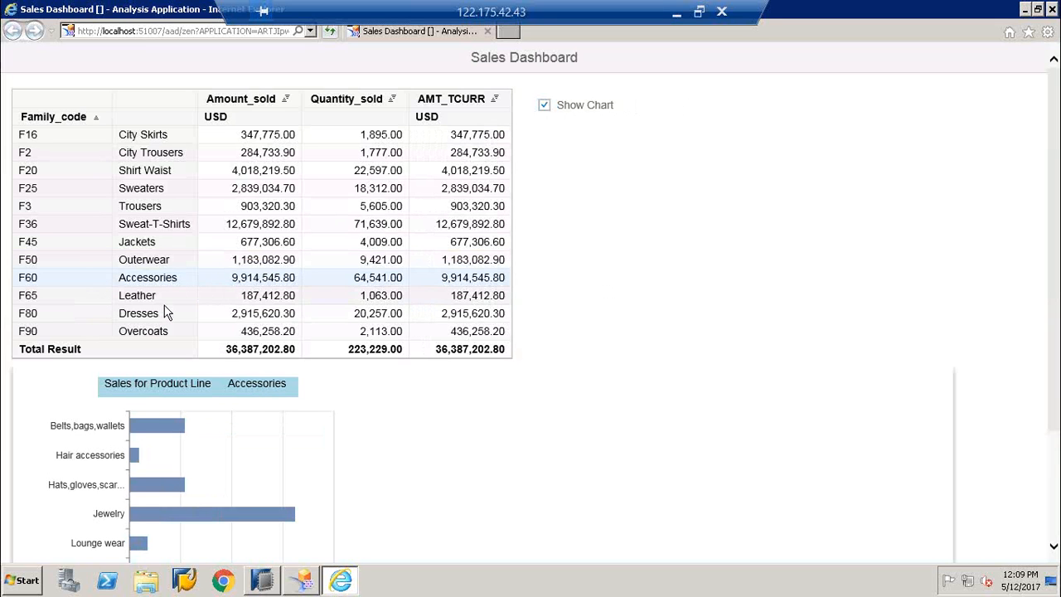
left_click(168, 225)
left_click(179, 188)
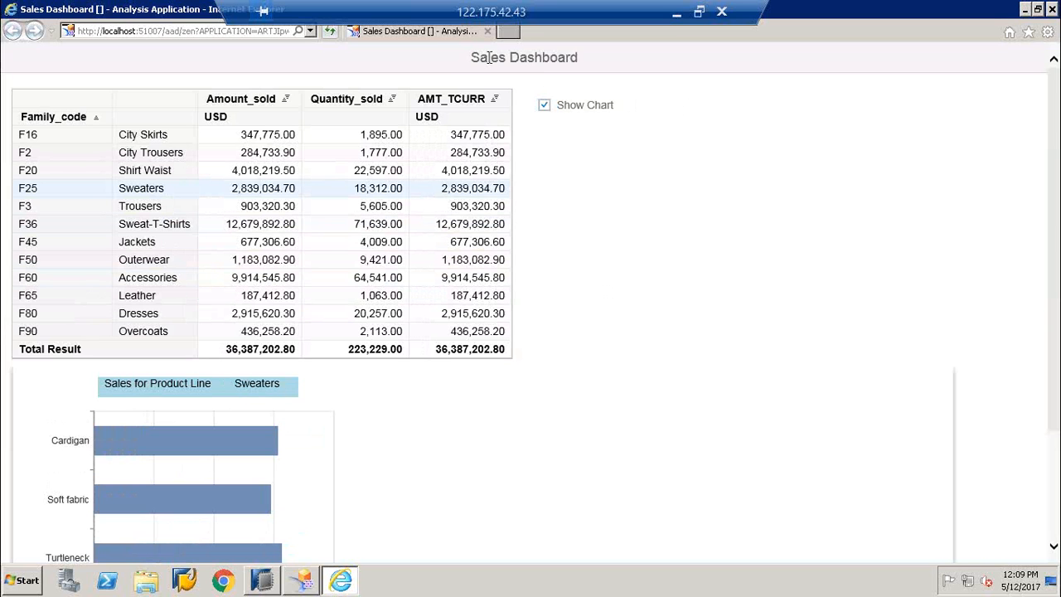
Step: Test the Sales Dashboard header's link to the SAP website, and return to the running dashboard
left_click(438, 60)
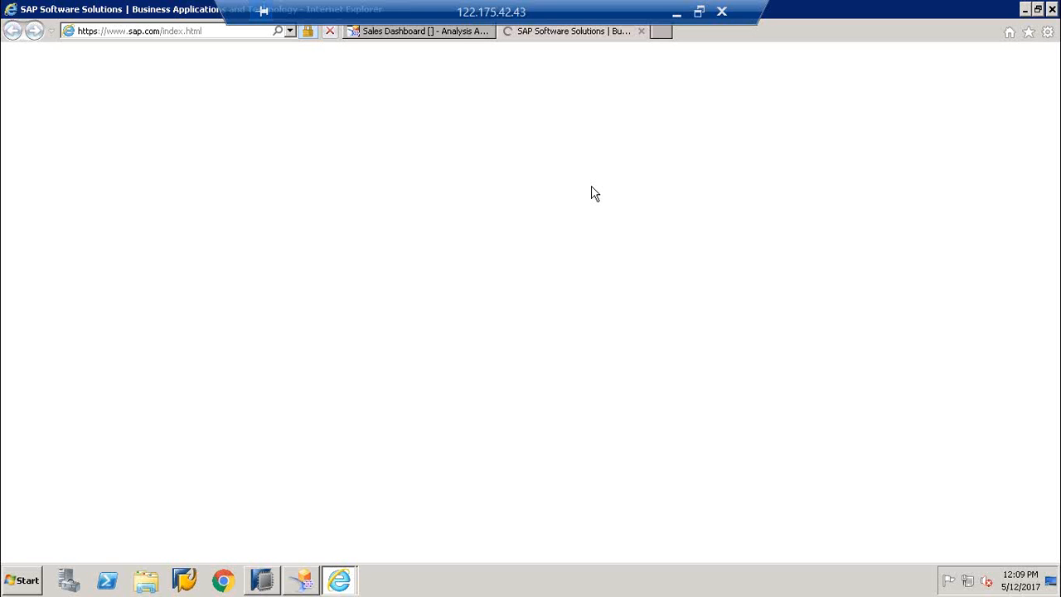
left_click(455, 30)
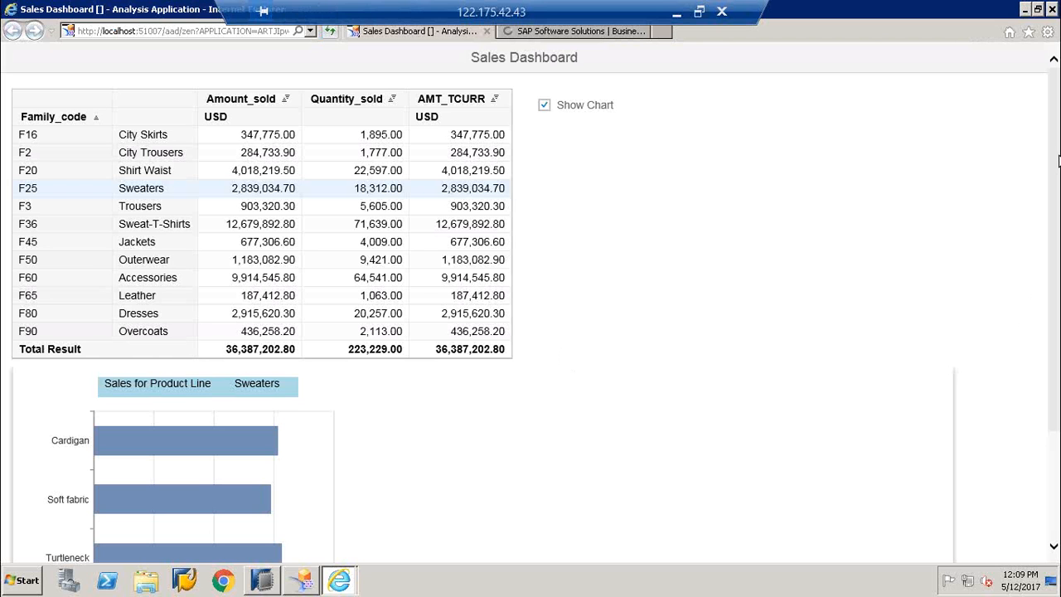
Step: Minimize the remote desktop session and the local browser window to reveal the desktop
left_click(677, 14)
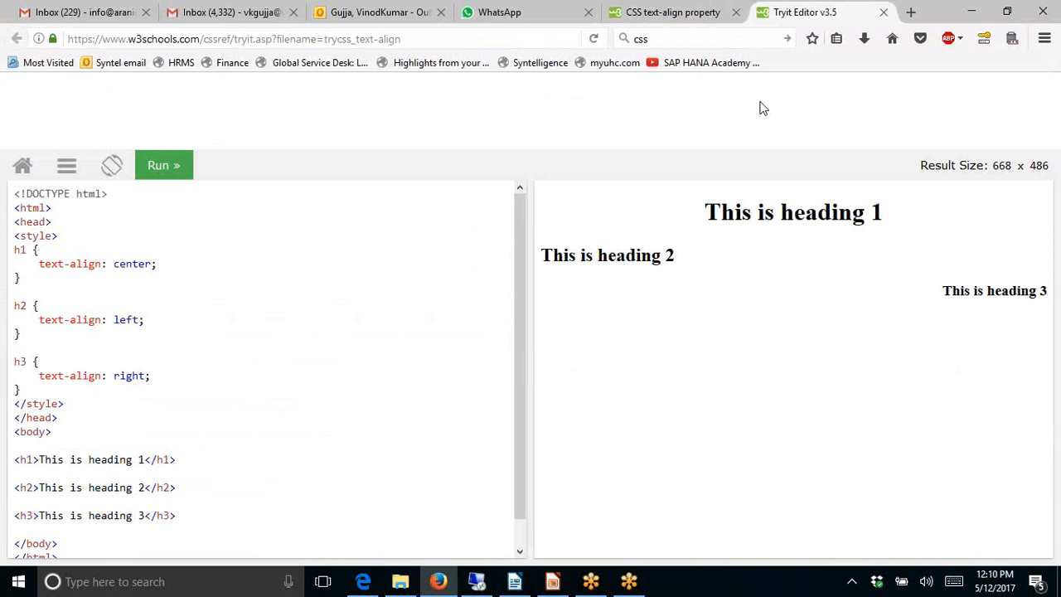
left_click(974, 10)
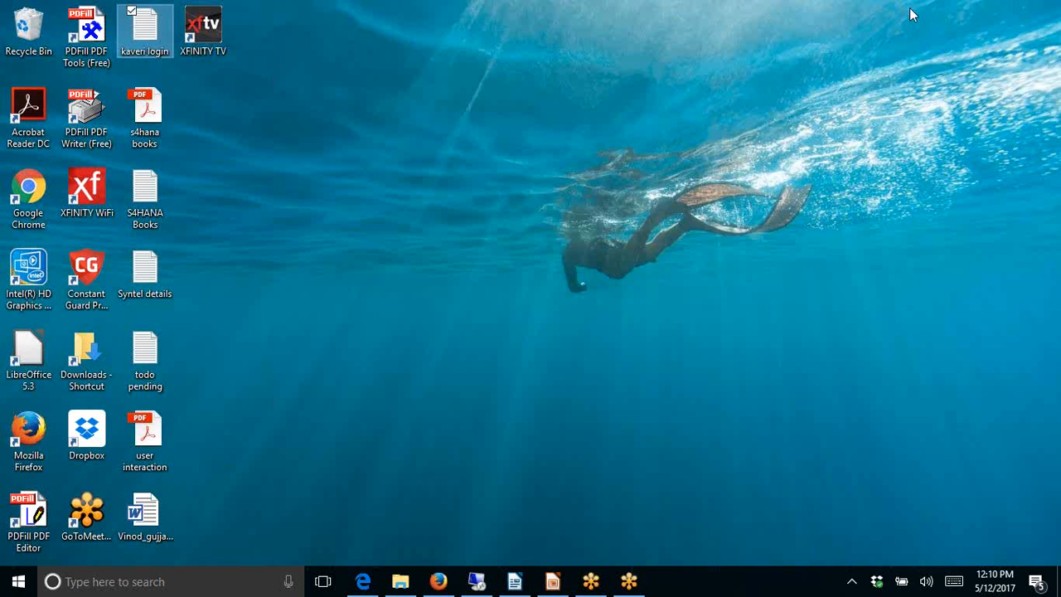
left_click(833, 28)
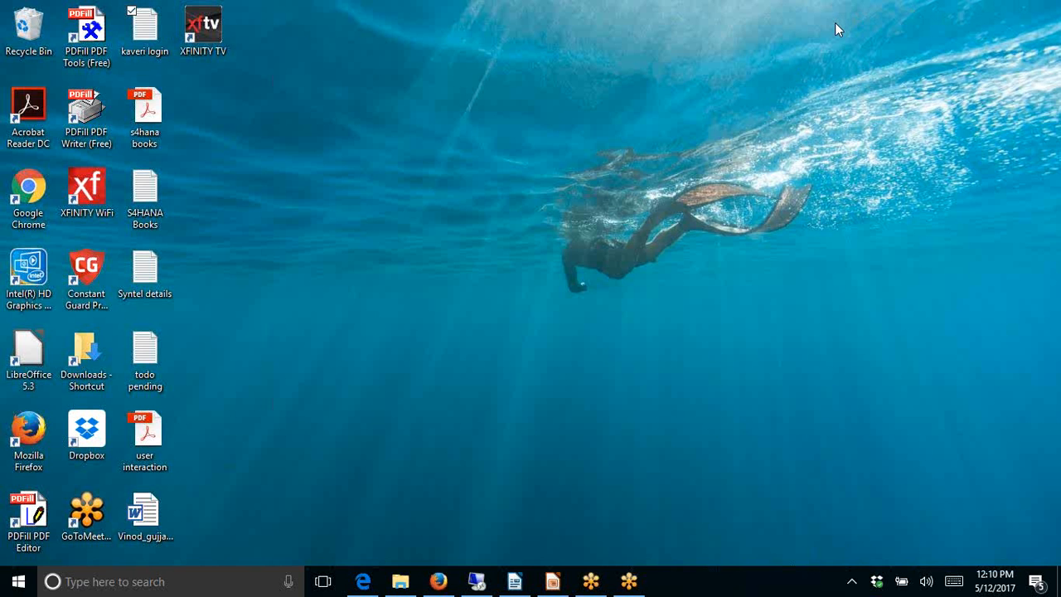